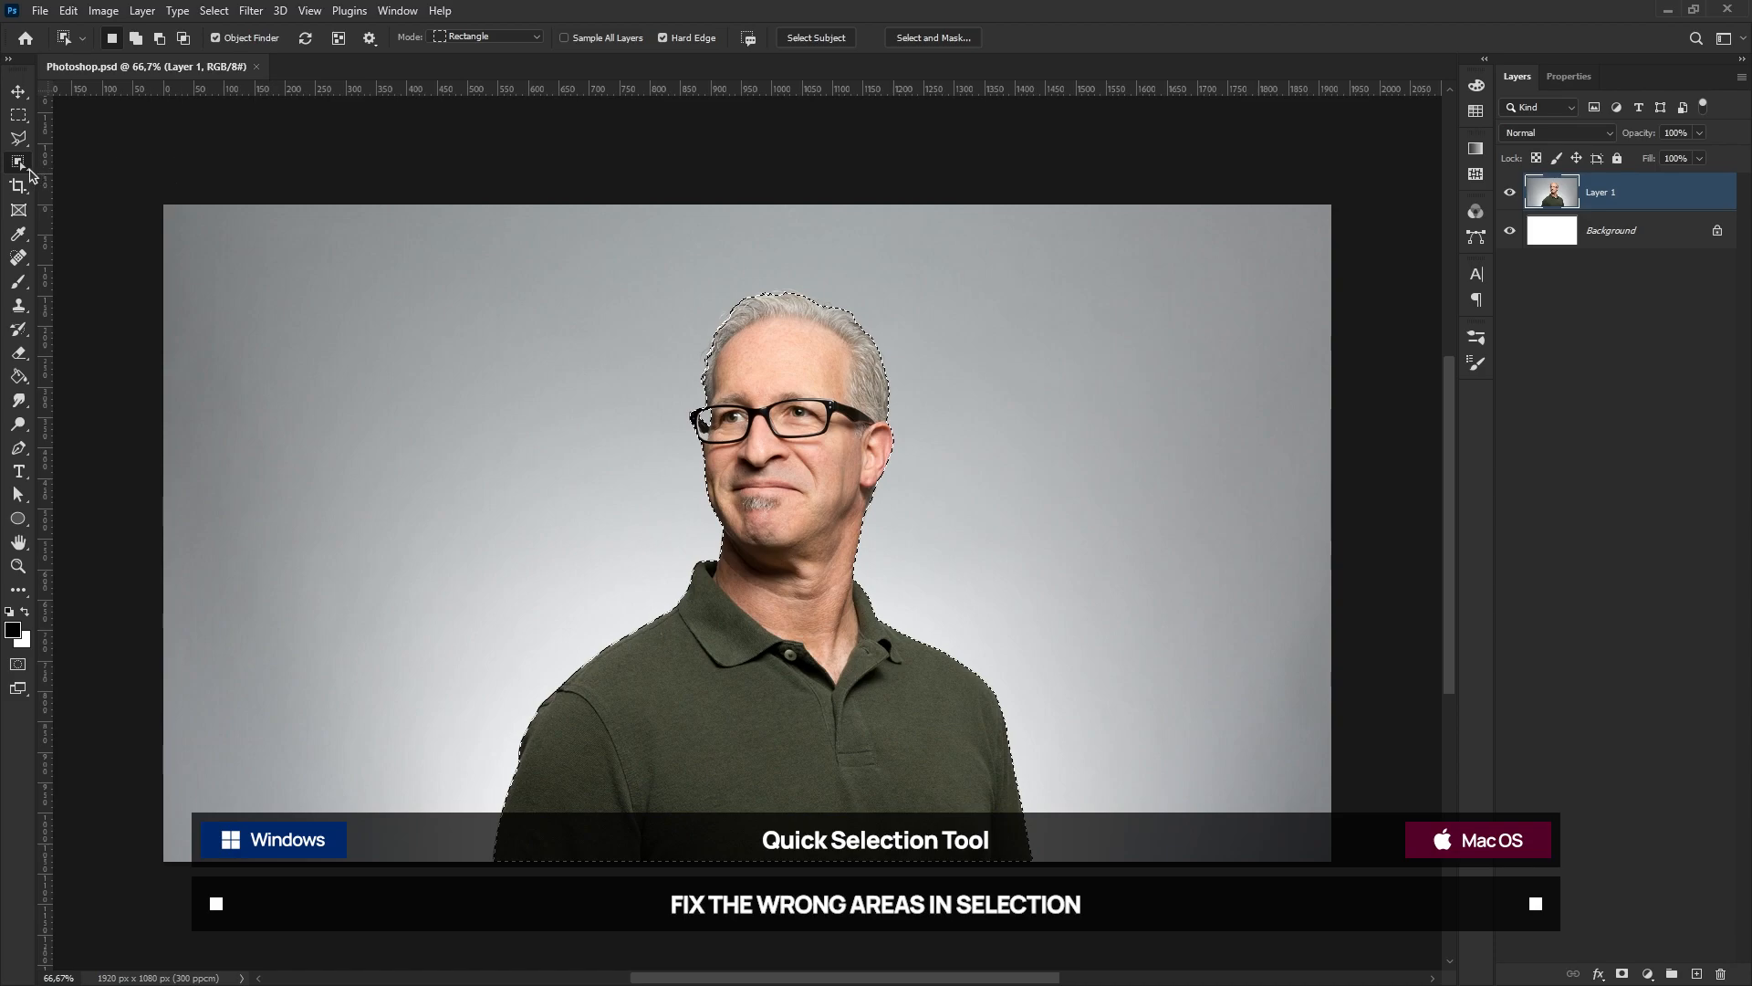
# - Switch to the Quick Selection Tool and inspect the selection edges around the man's head and glasses for wrong areas
pyautogui.rightClick(20, 168)
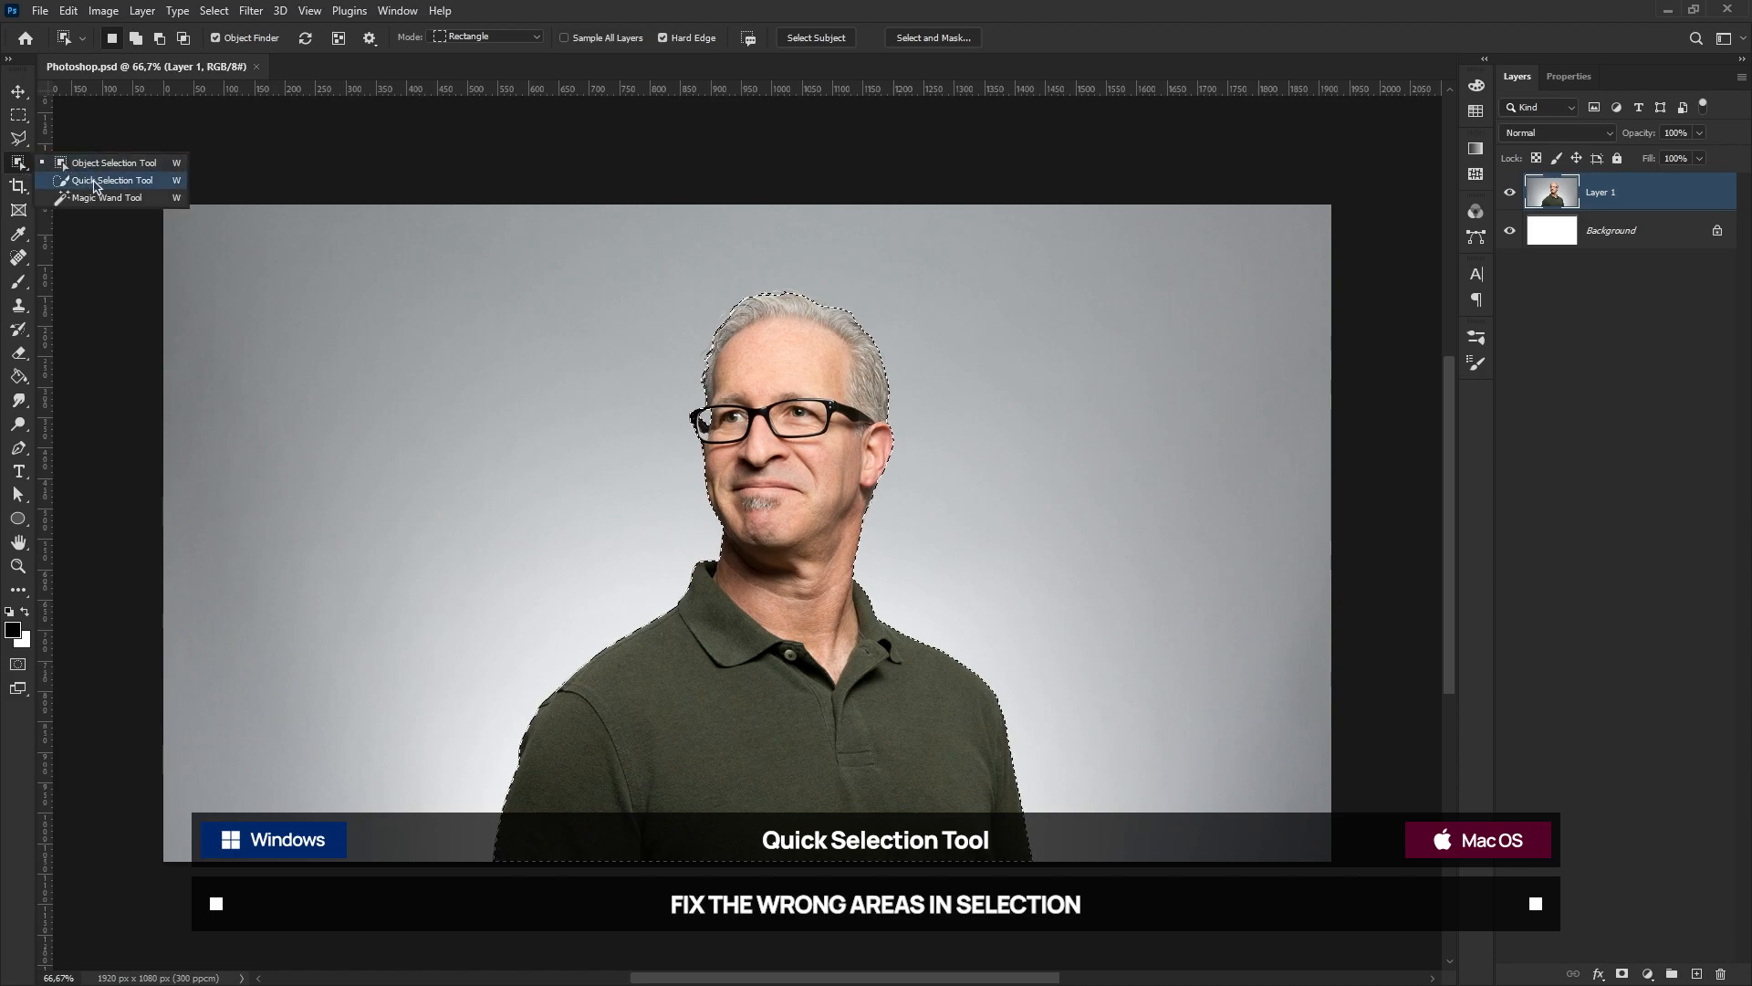
pyautogui.click(96, 179)
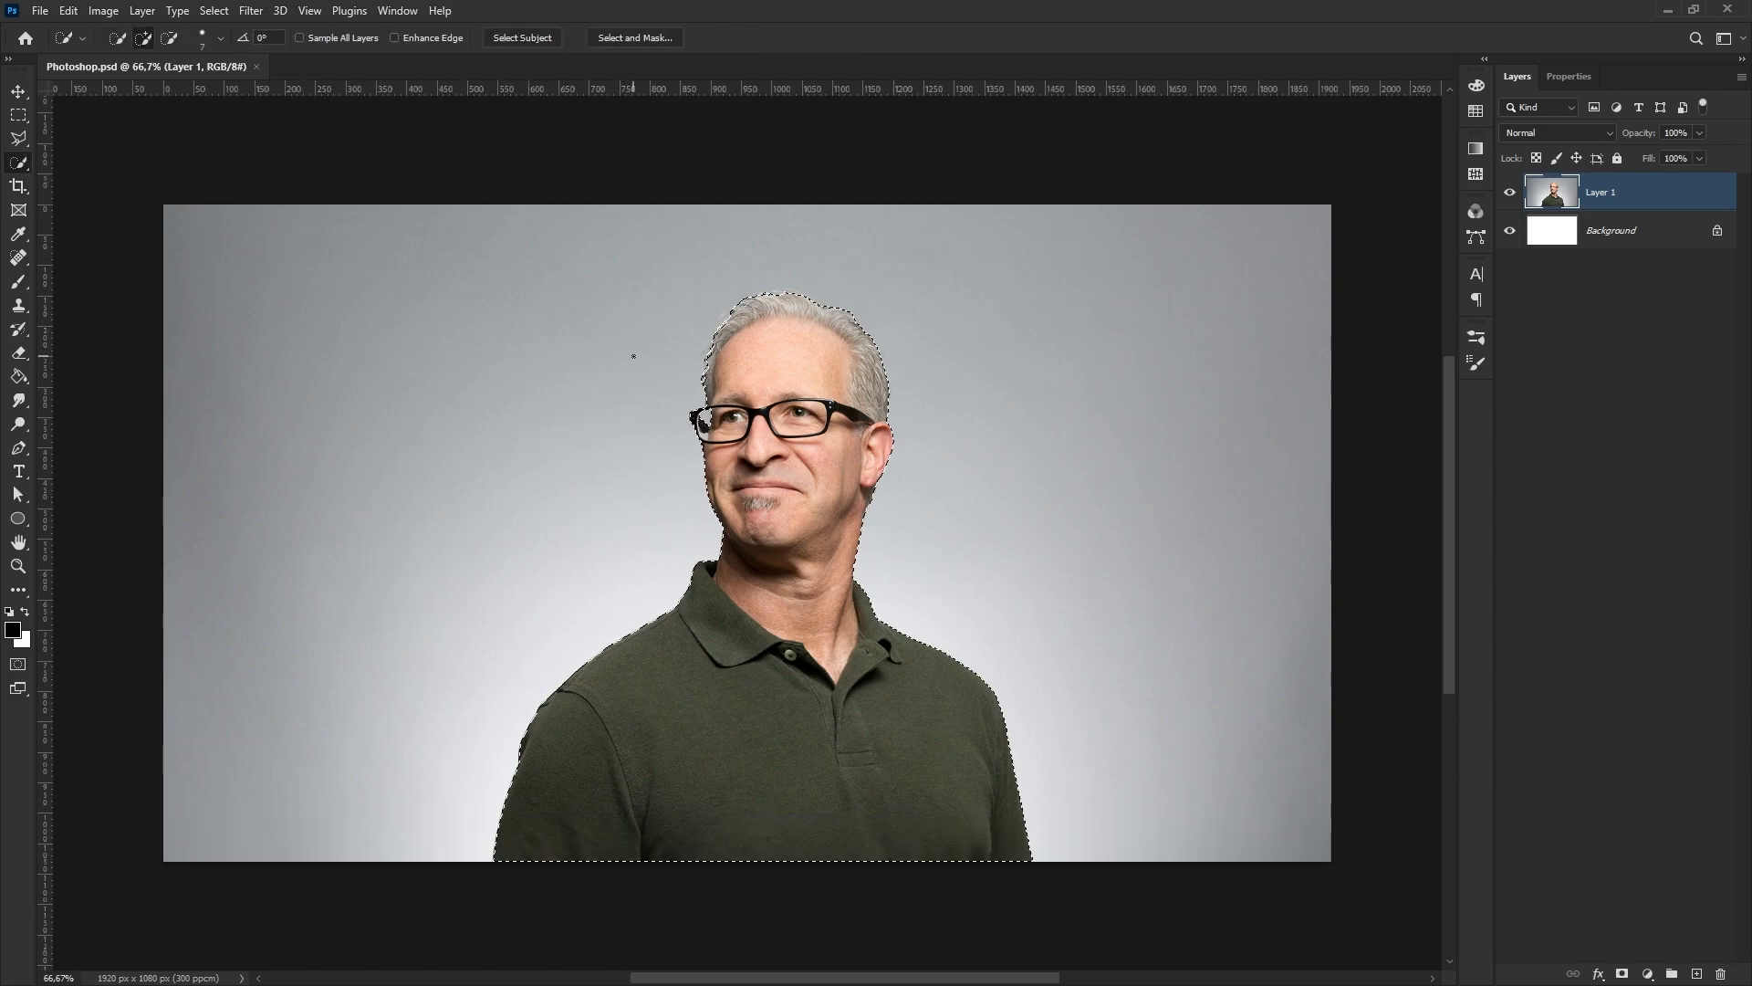
pyautogui.hotkey('ctrl', '+')
pyautogui.hotkey('ctrl', '+')
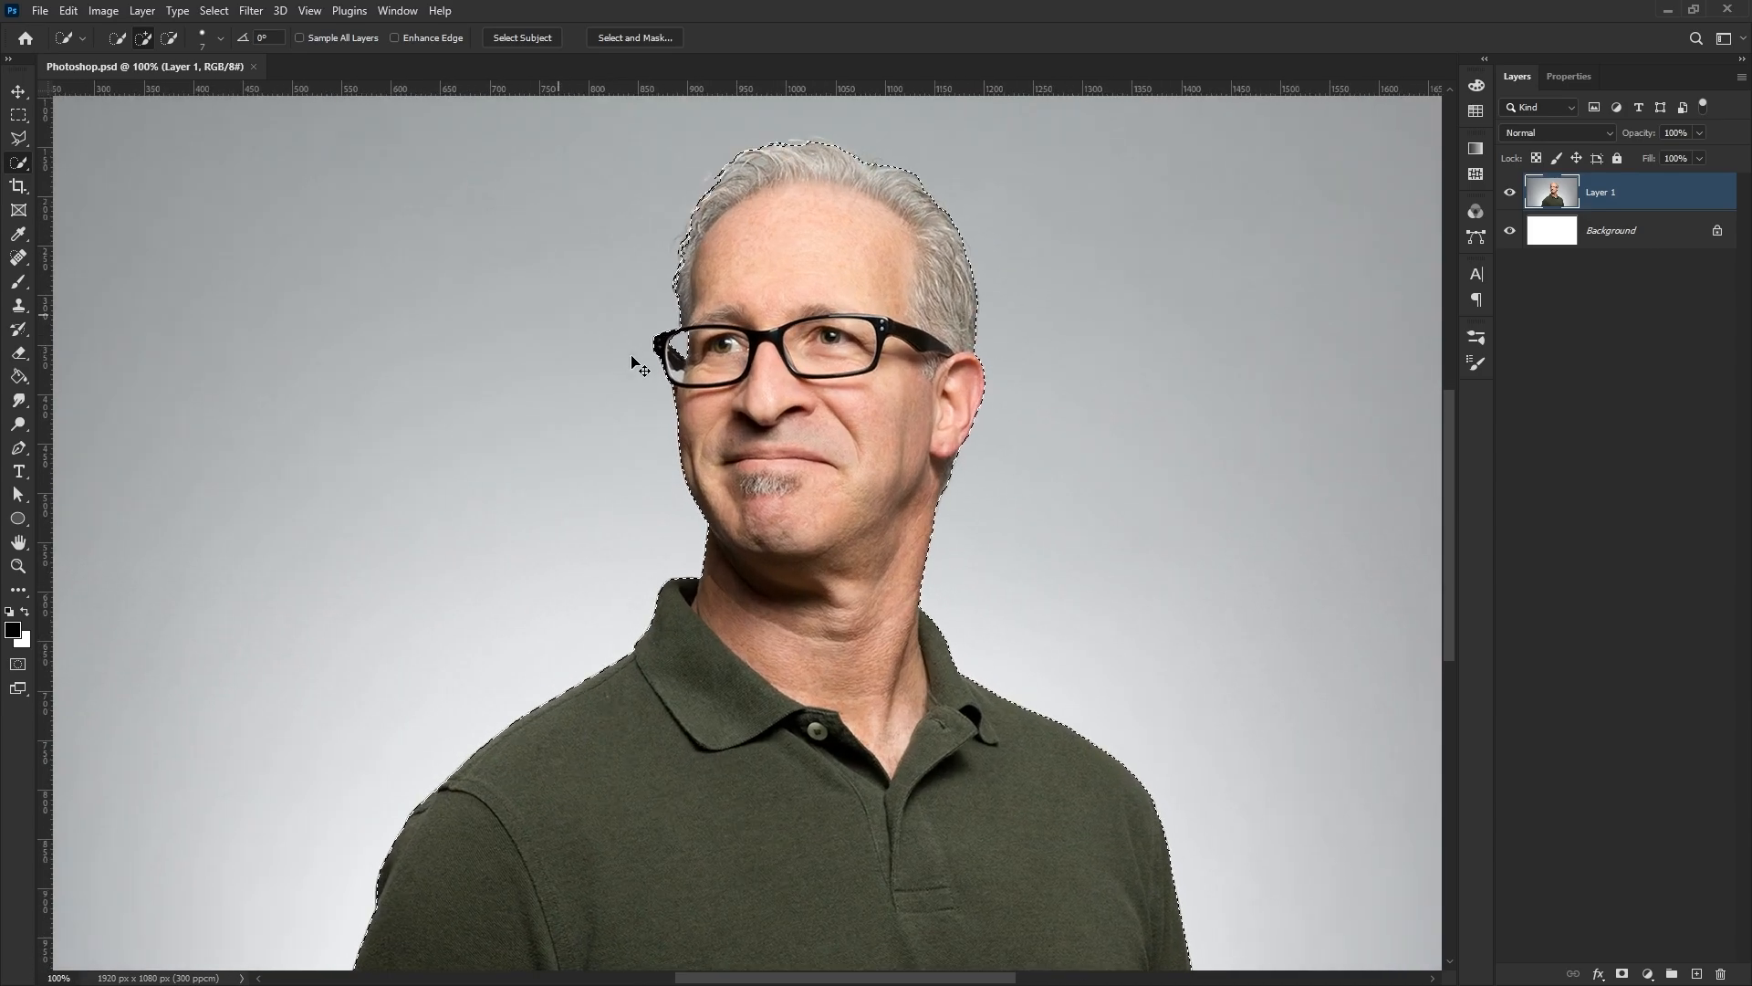
pyautogui.scroll(5, 631, 356)
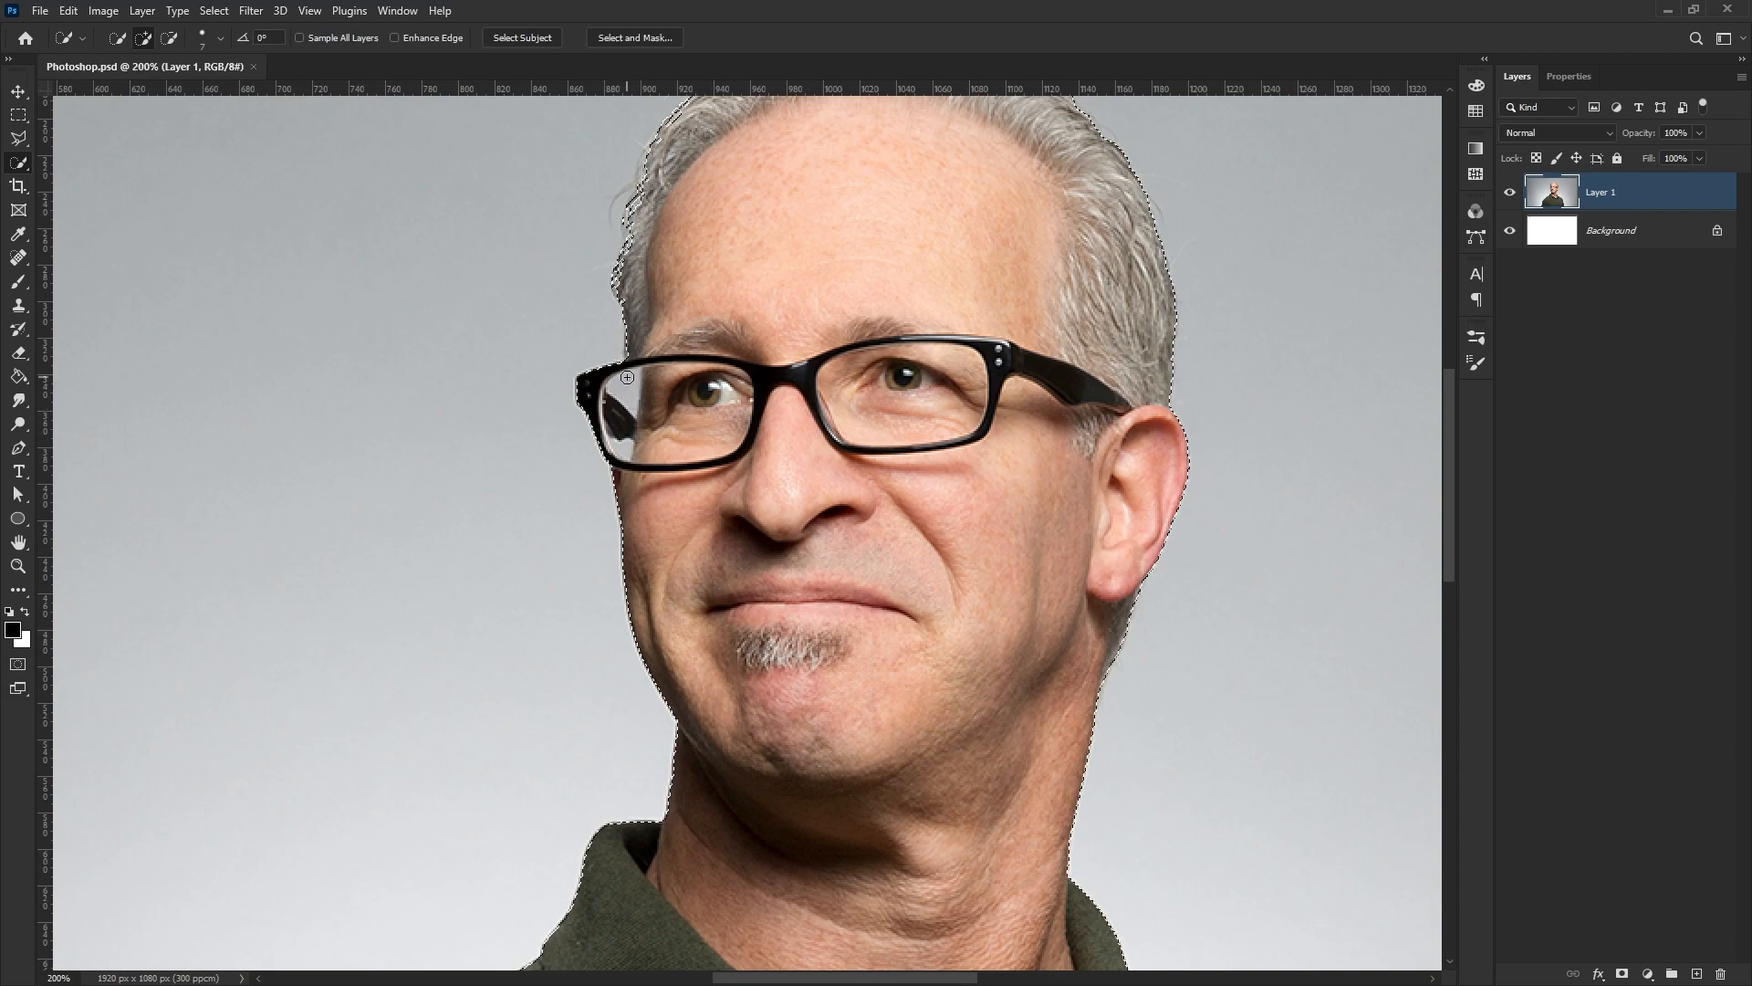
pyautogui.hotkey('ctrl', '-')
pyautogui.hotkey('ctrl', '-')
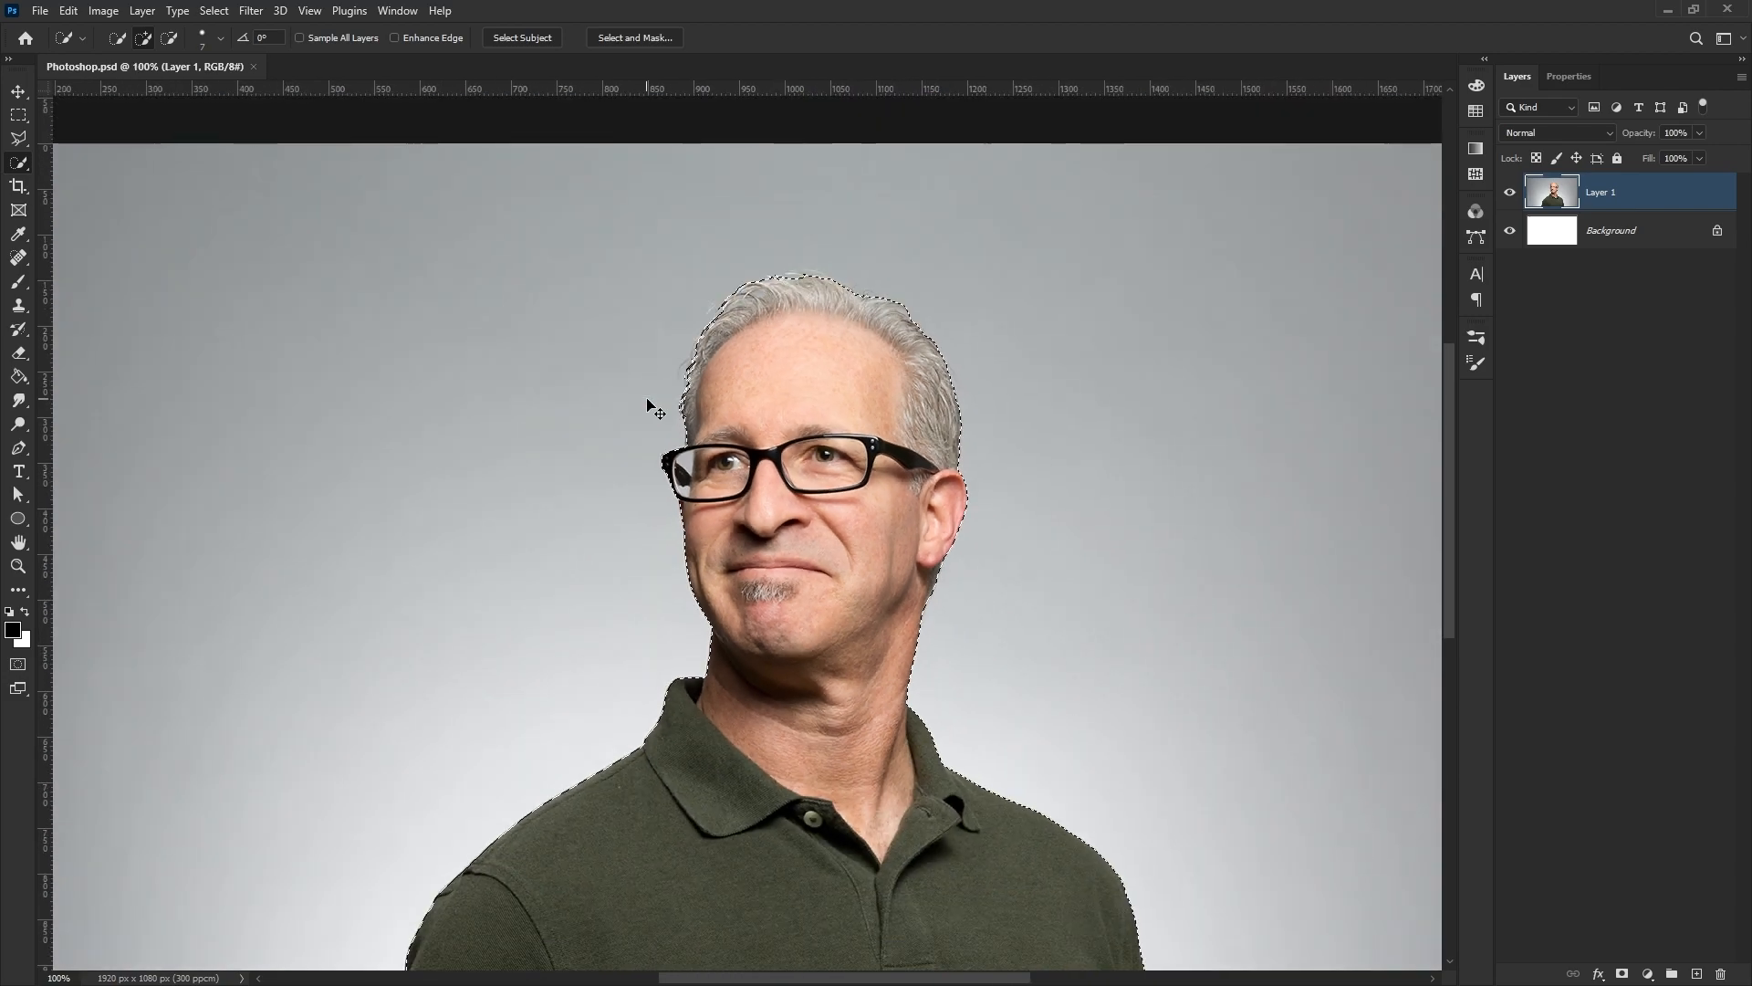
pyautogui.moveTo(647, 399); pyautogui.dragTo(641, 336)
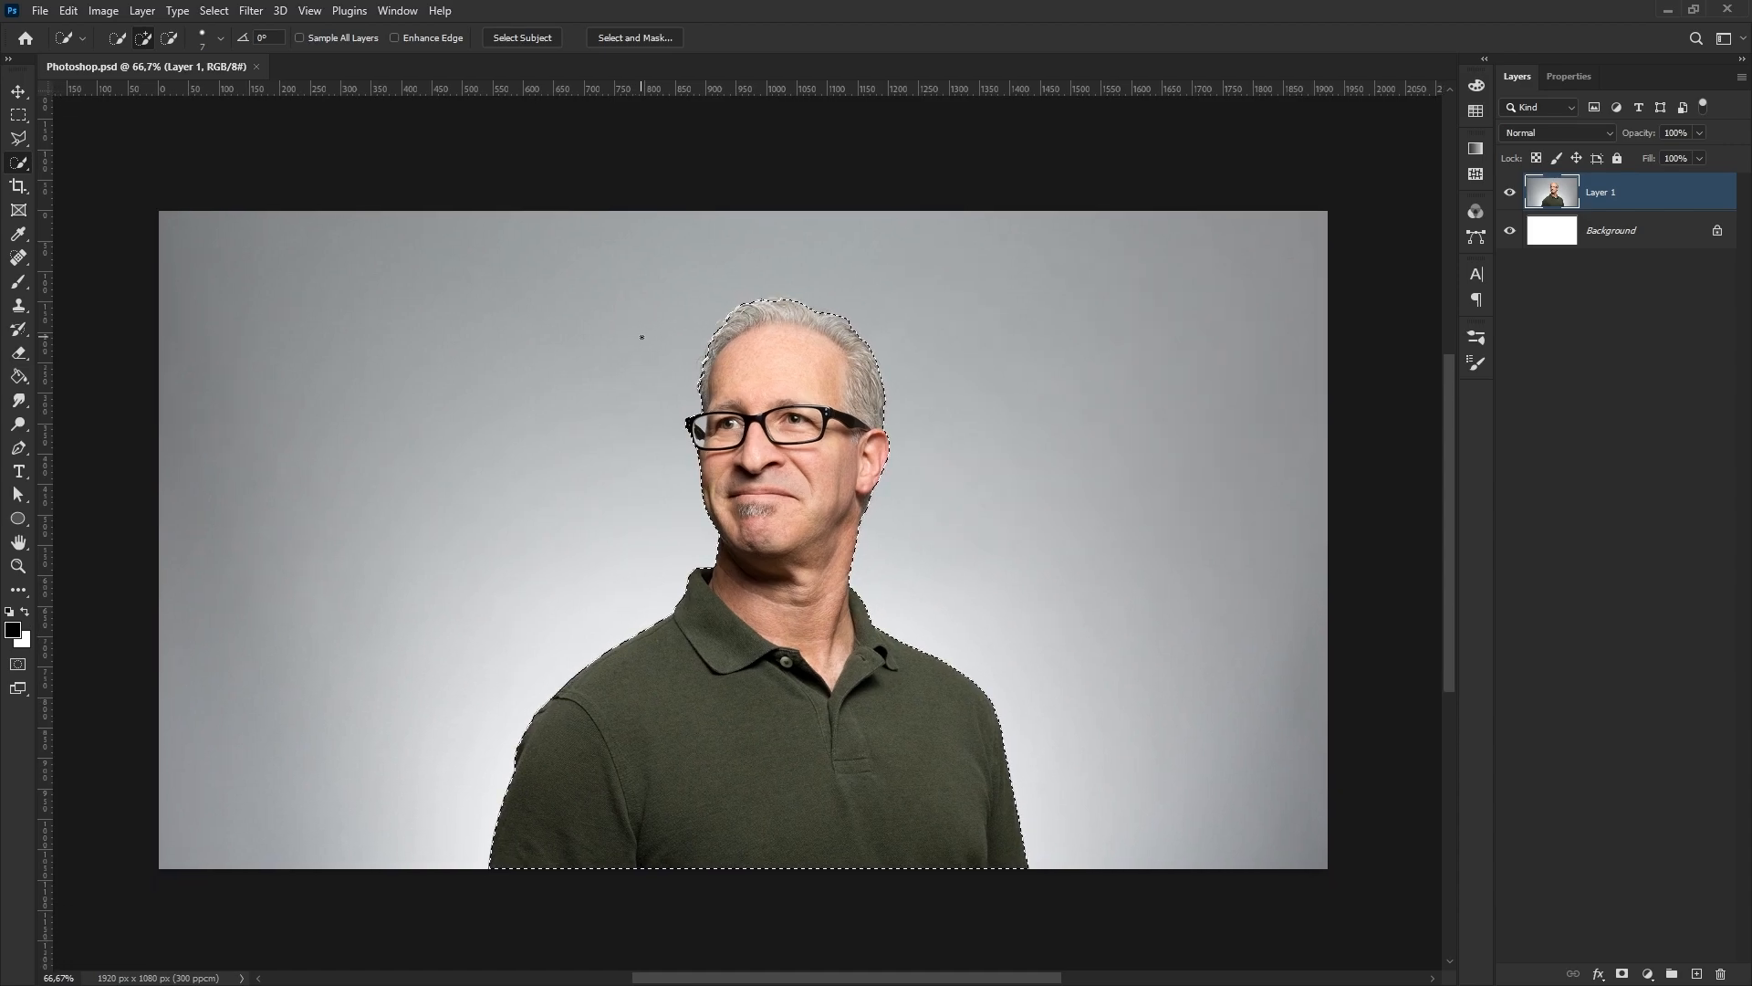
# - Output the man's selection through Select and Mask as a New Layer with Layer Mask
pyautogui.click(635, 39)
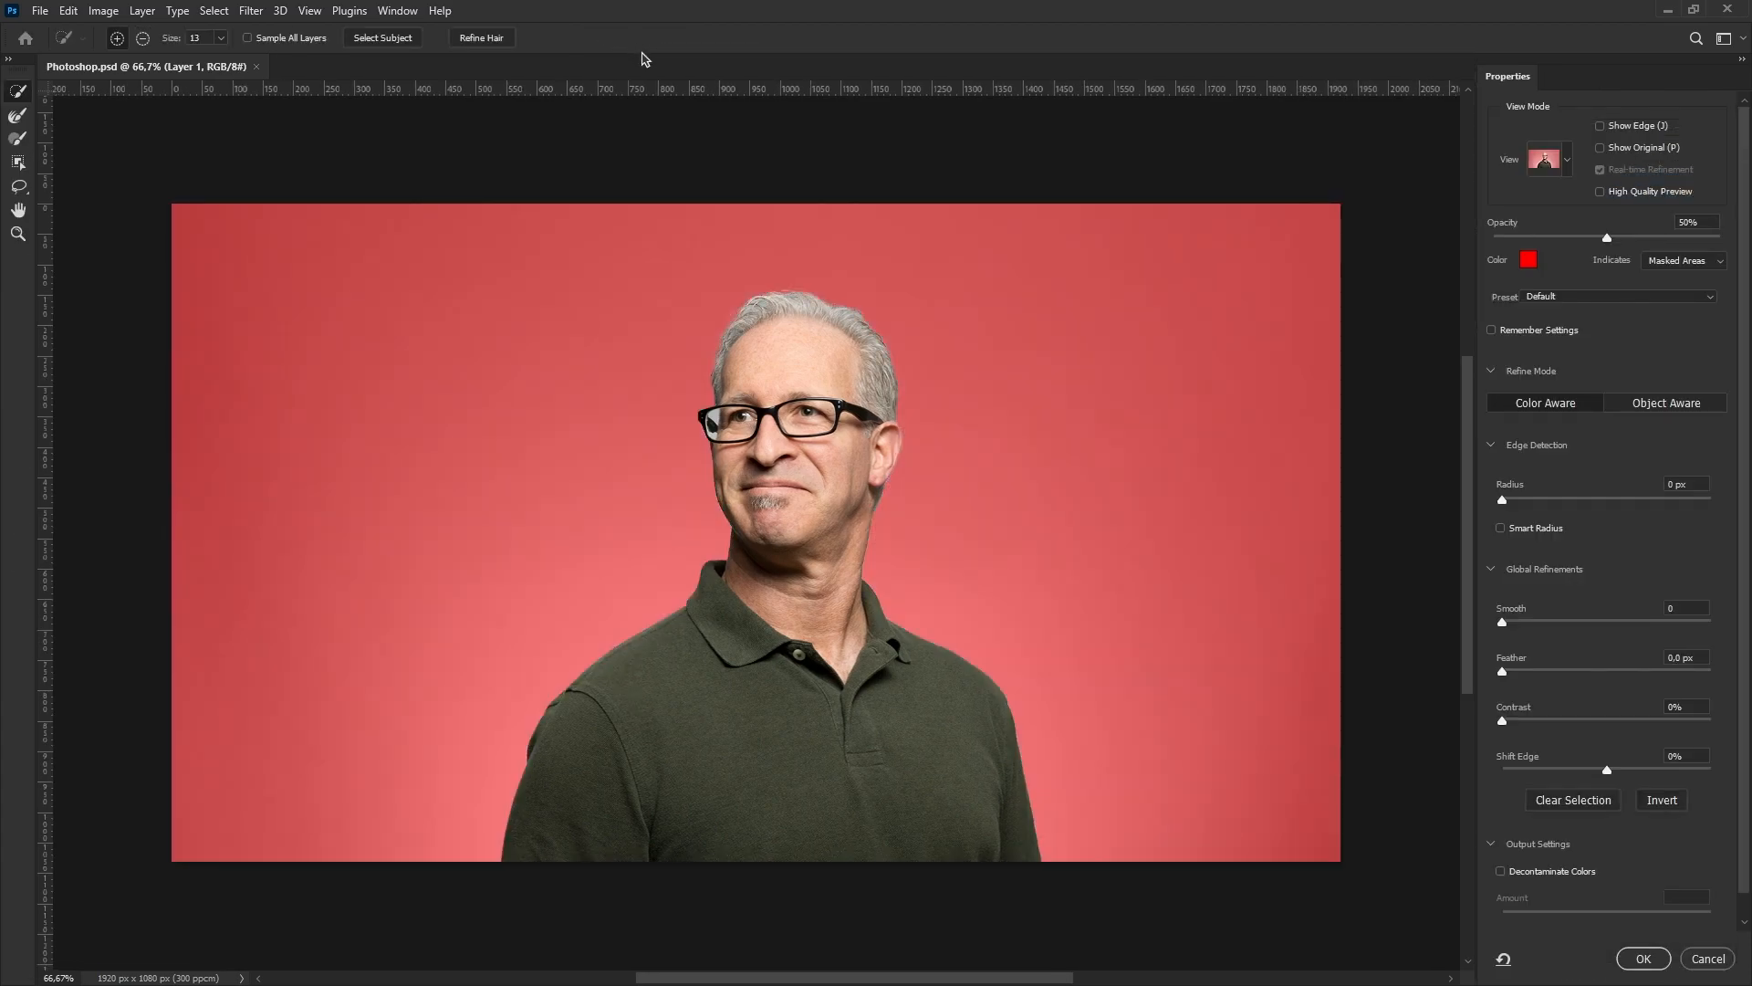
pyautogui.click(1492, 844)
pyautogui.click(1491, 845)
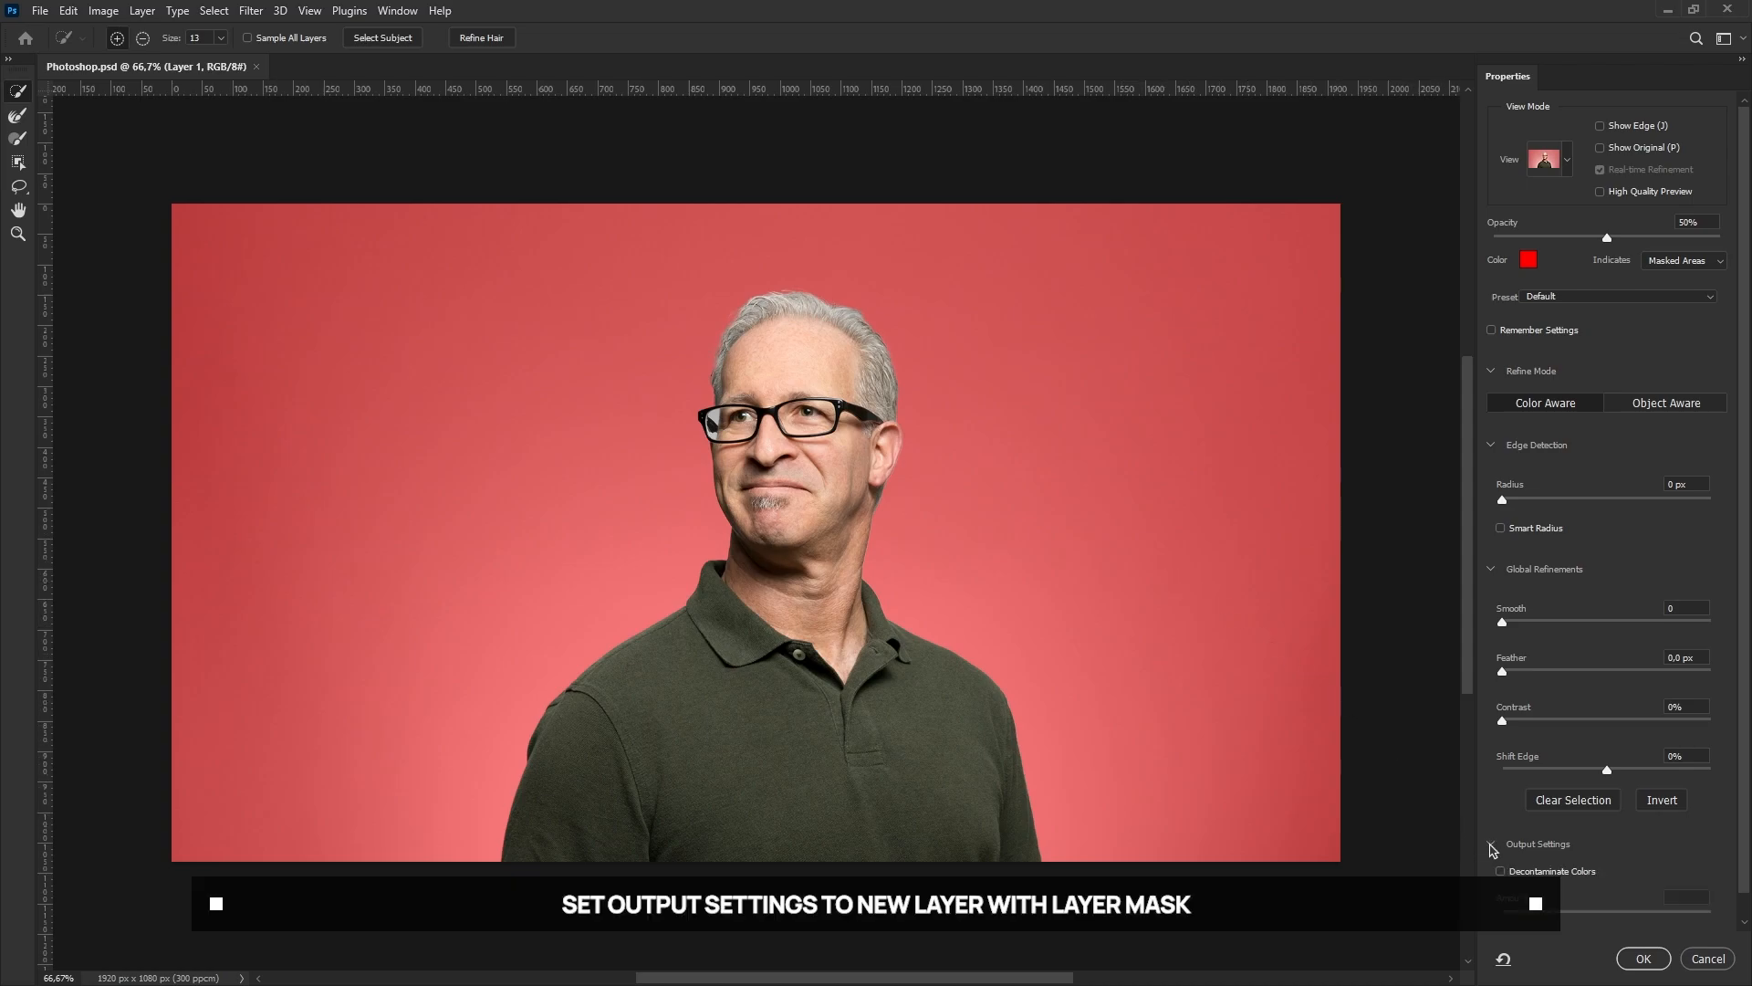
pyautogui.moveTo(1746, 697); pyautogui.dragTo(1746, 748)
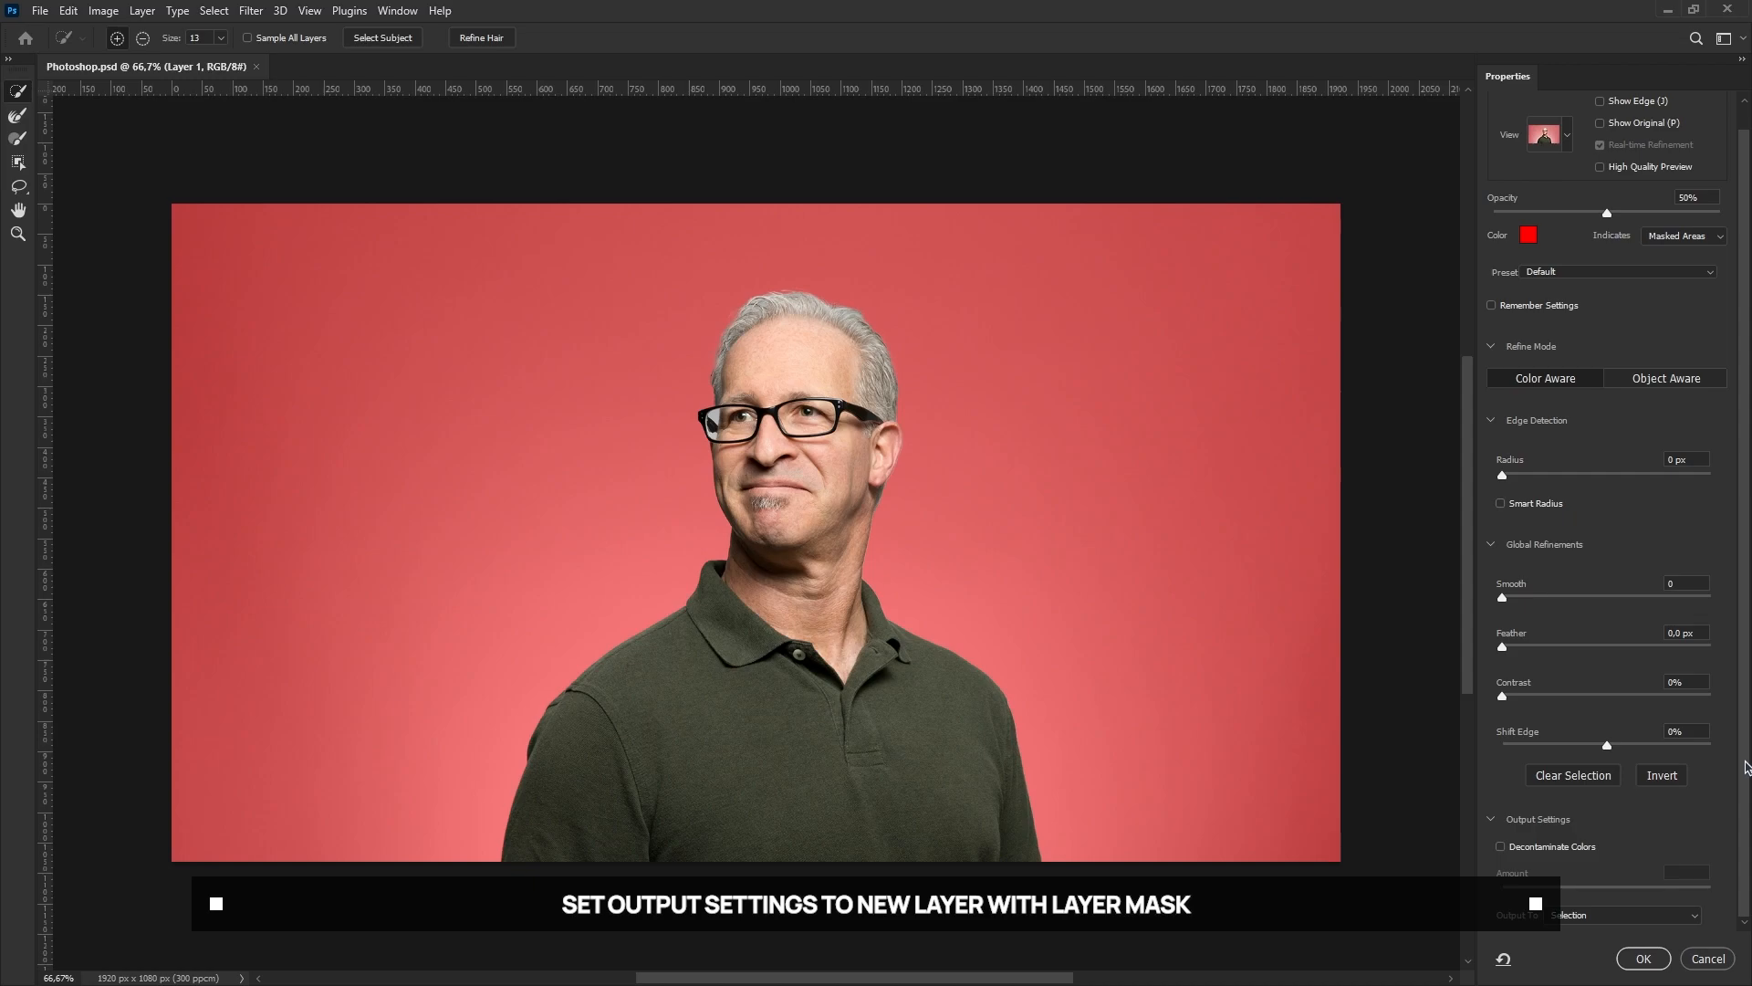
pyautogui.click(1605, 916)
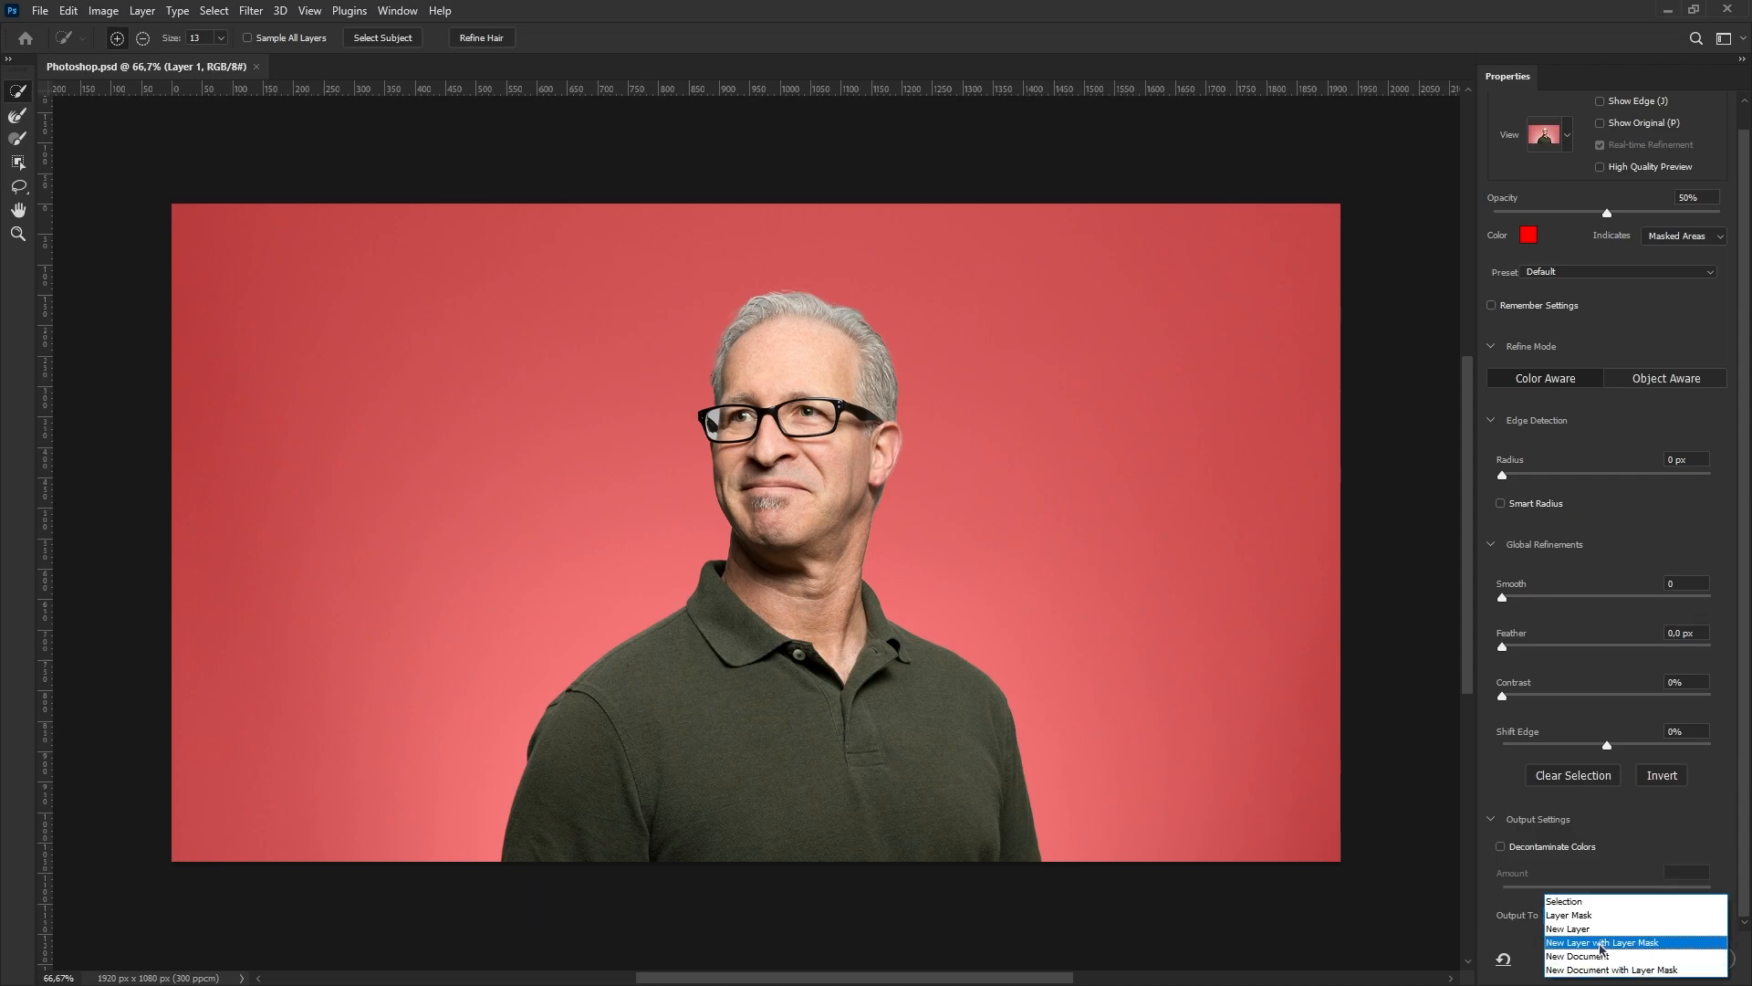
pyautogui.click(1602, 942)
pyautogui.click(1643, 958)
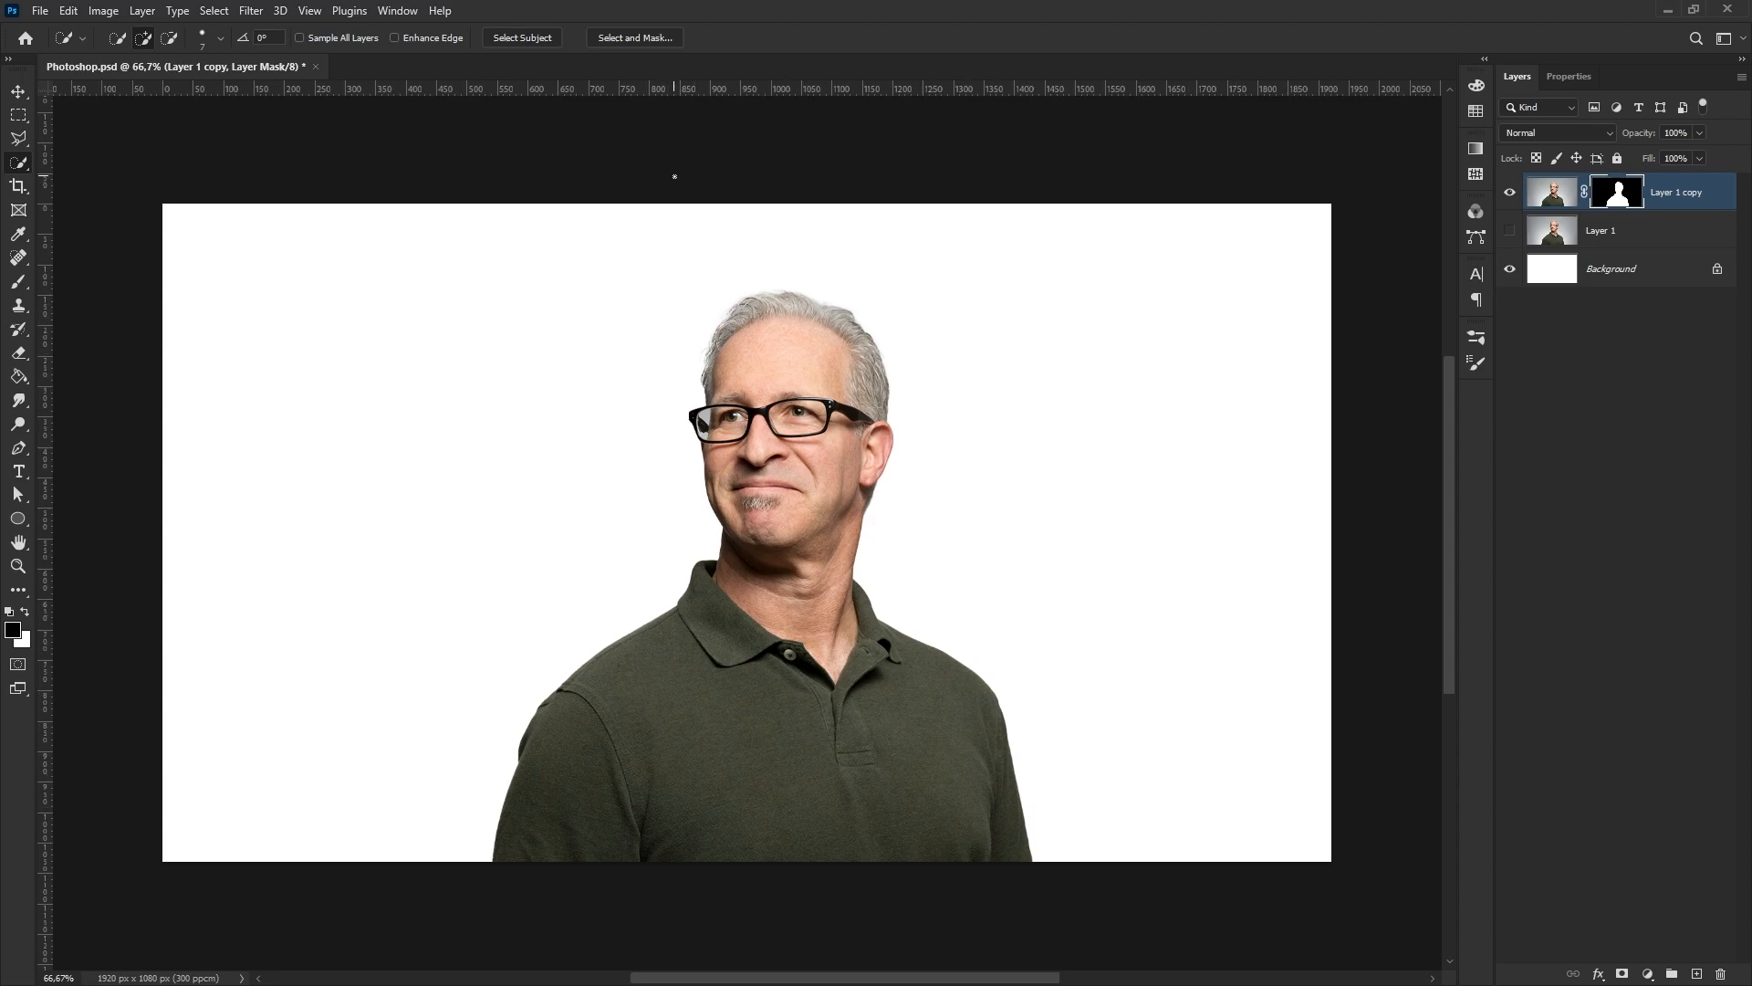
# - Apply the Oil Paint filter to the Layer 1 copy image with Stylization 5, Cleanliness 3, Scale 10, Bristle Detail 10 and Lighting off
pyautogui.click(18, 92)
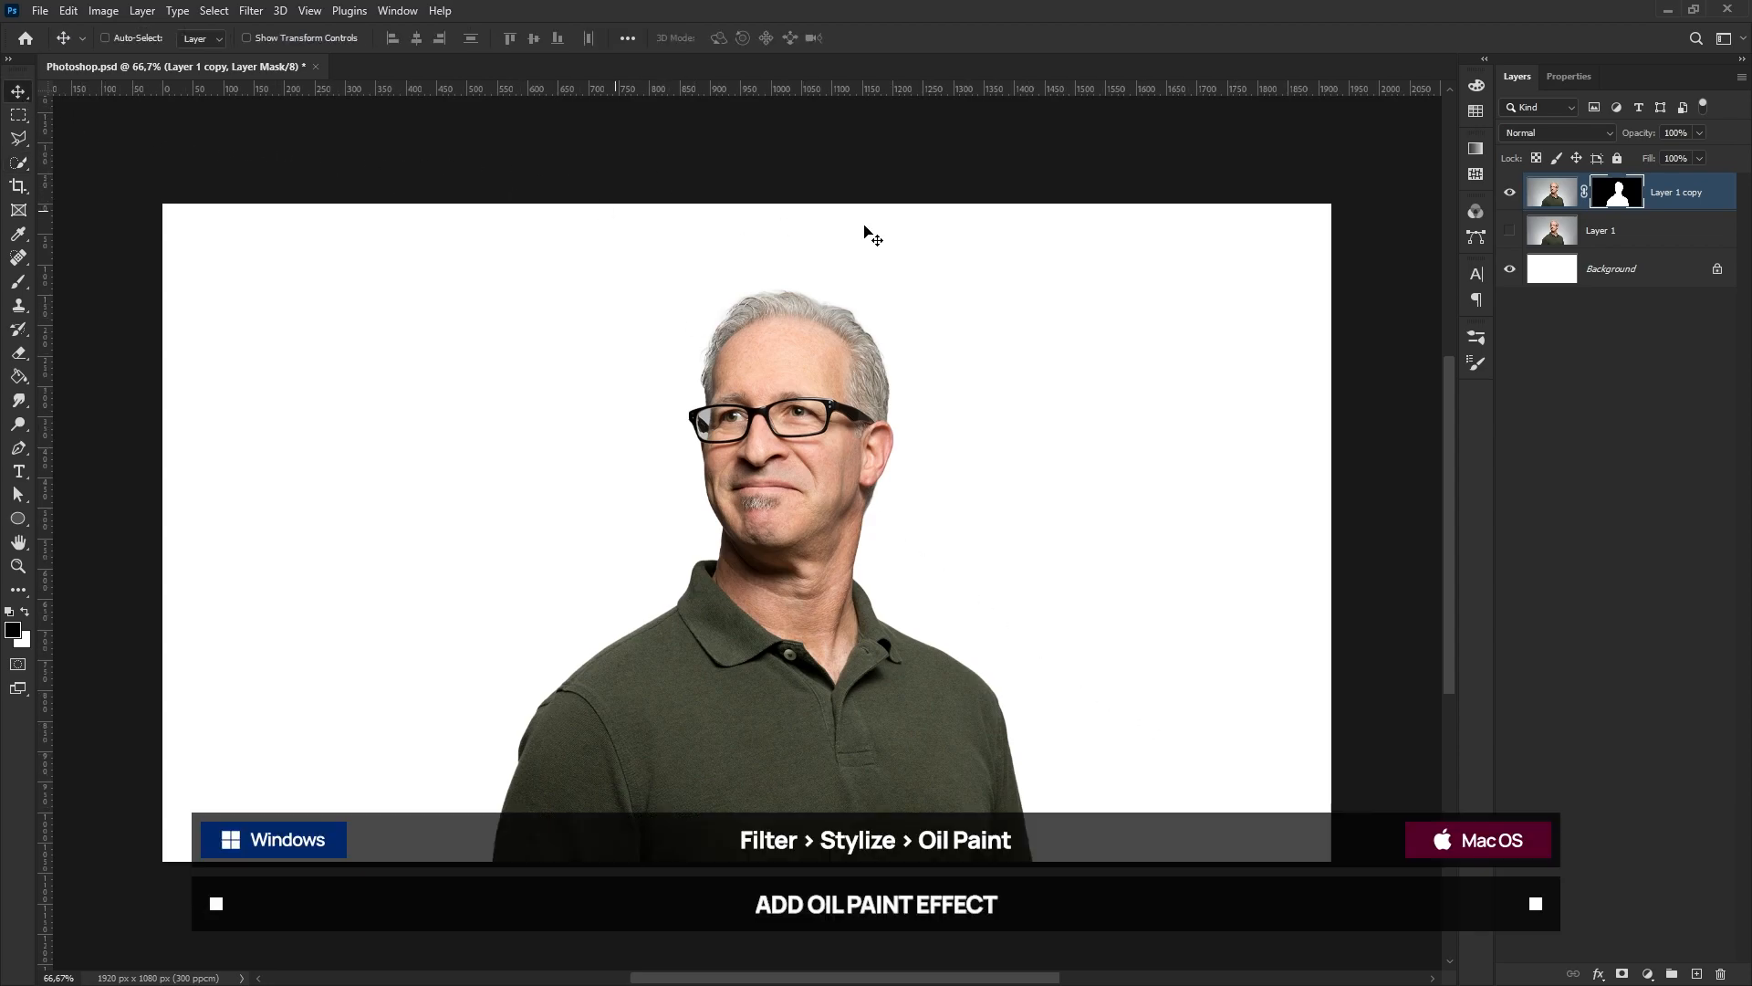
pyautogui.click(1540, 201)
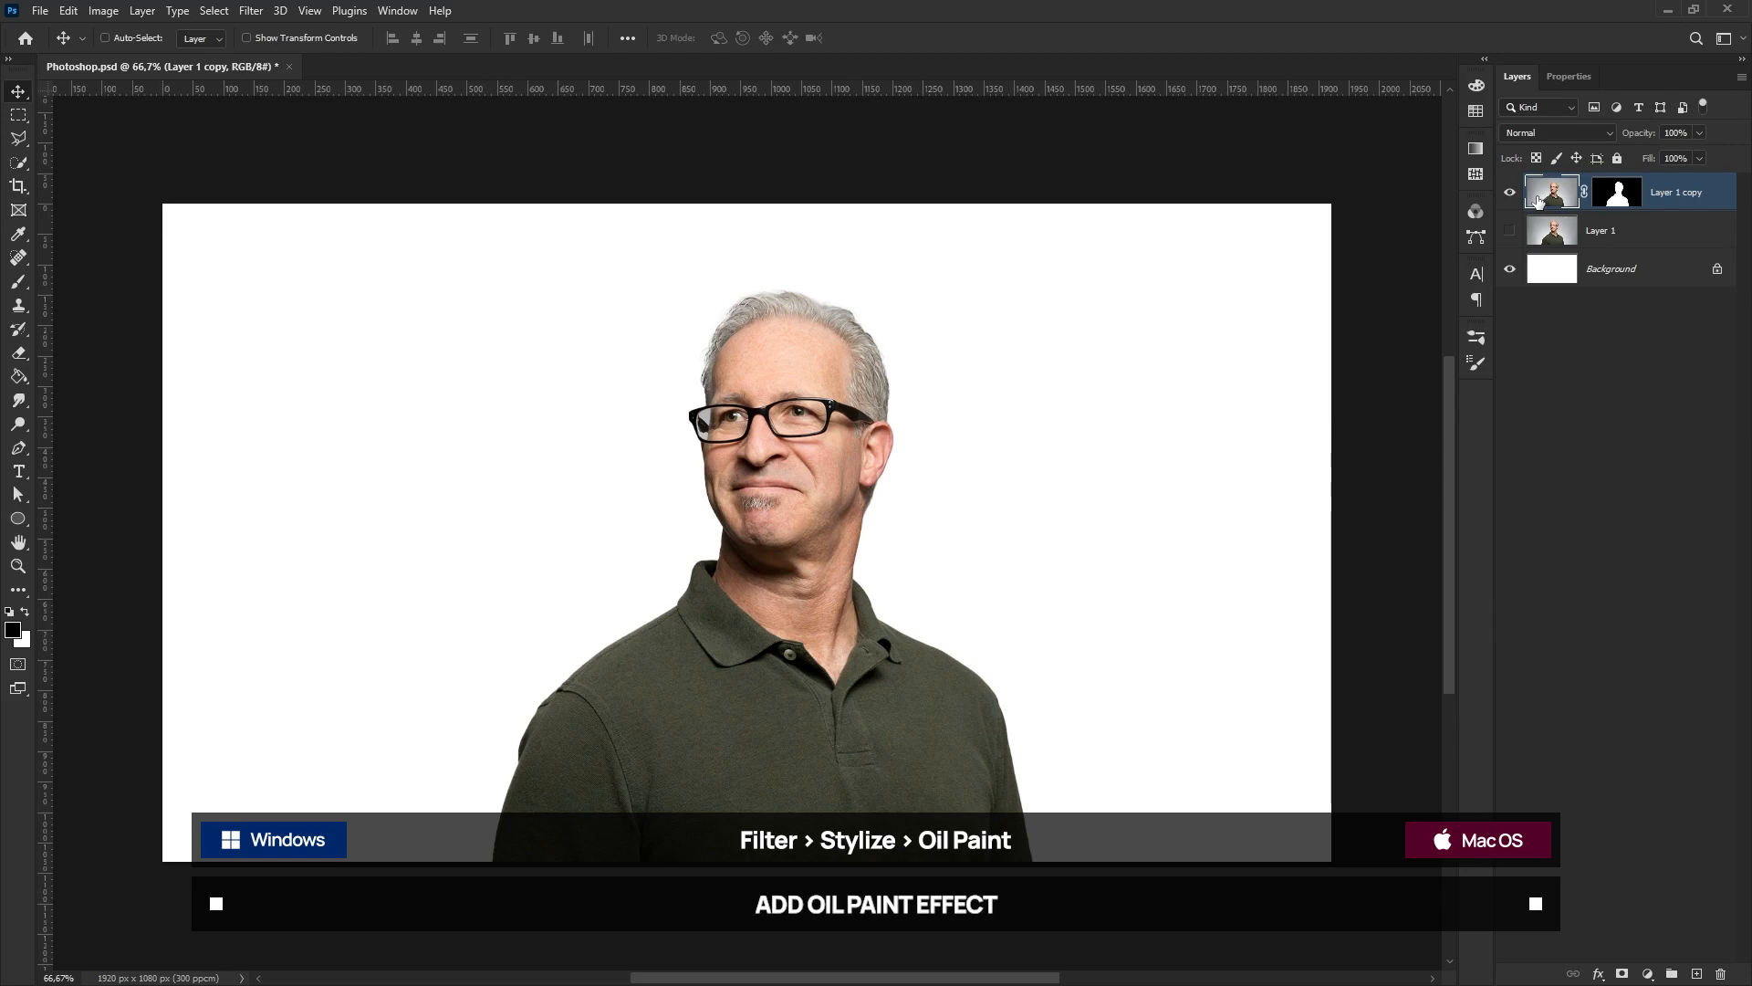
pyautogui.click(250, 11)
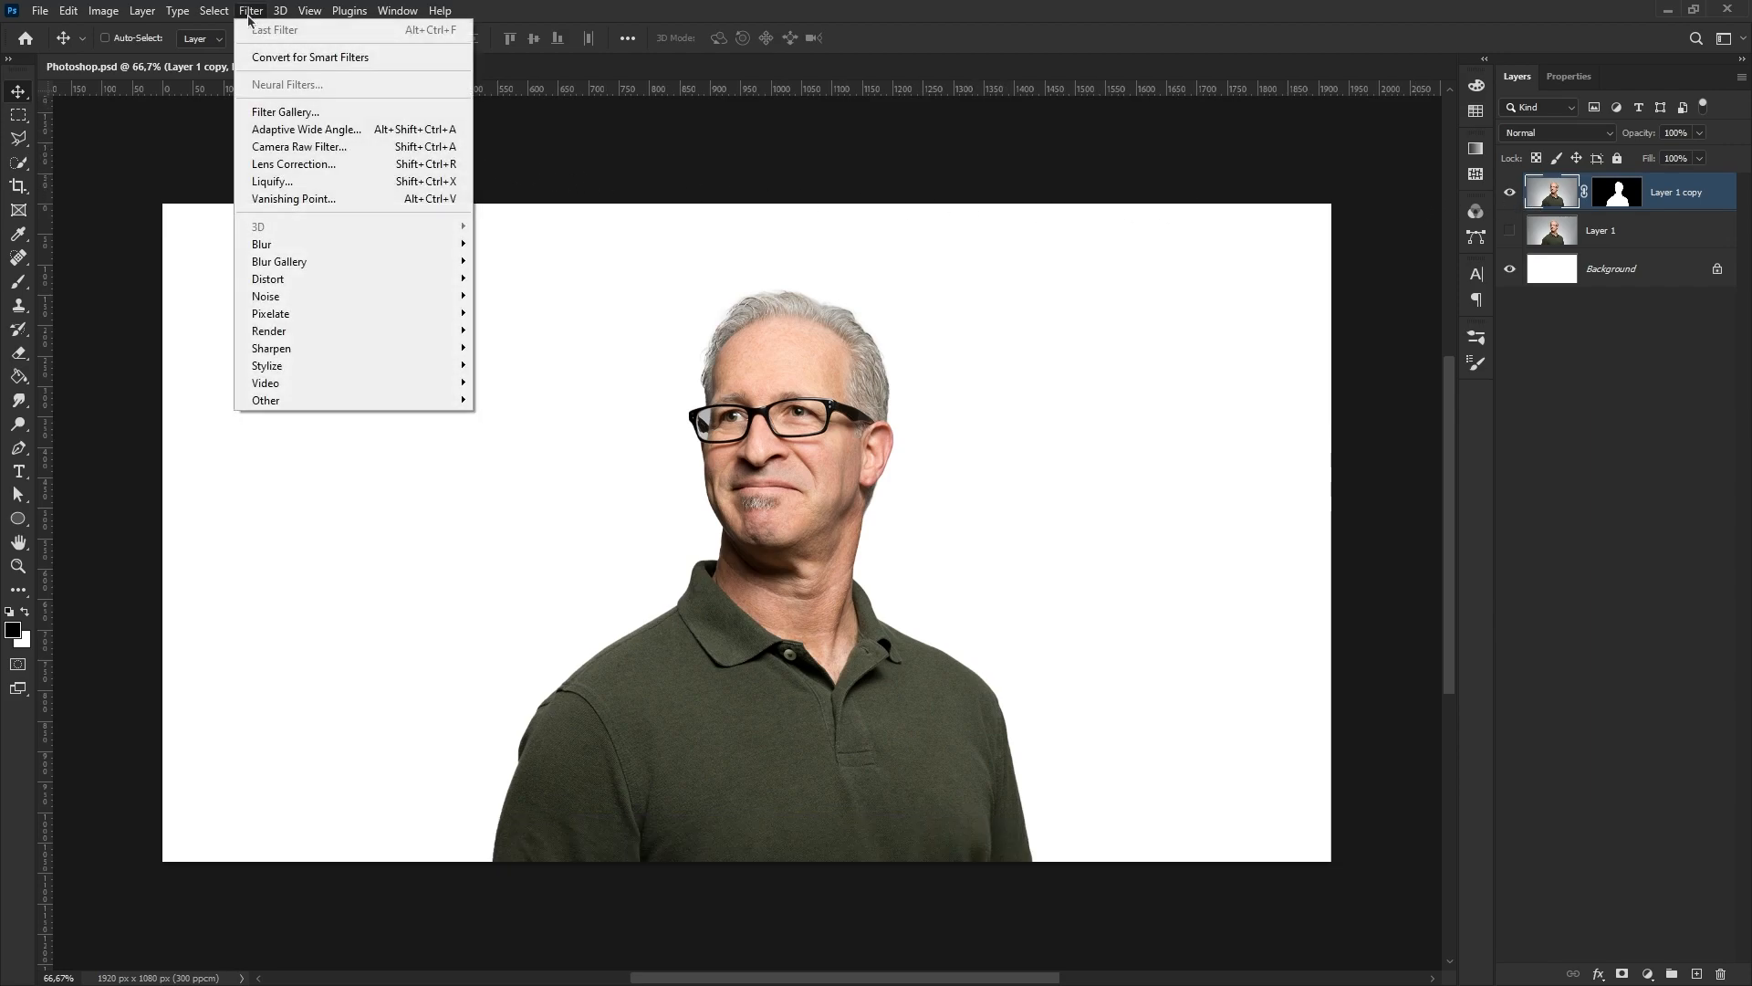
pyautogui.moveTo(302, 369)
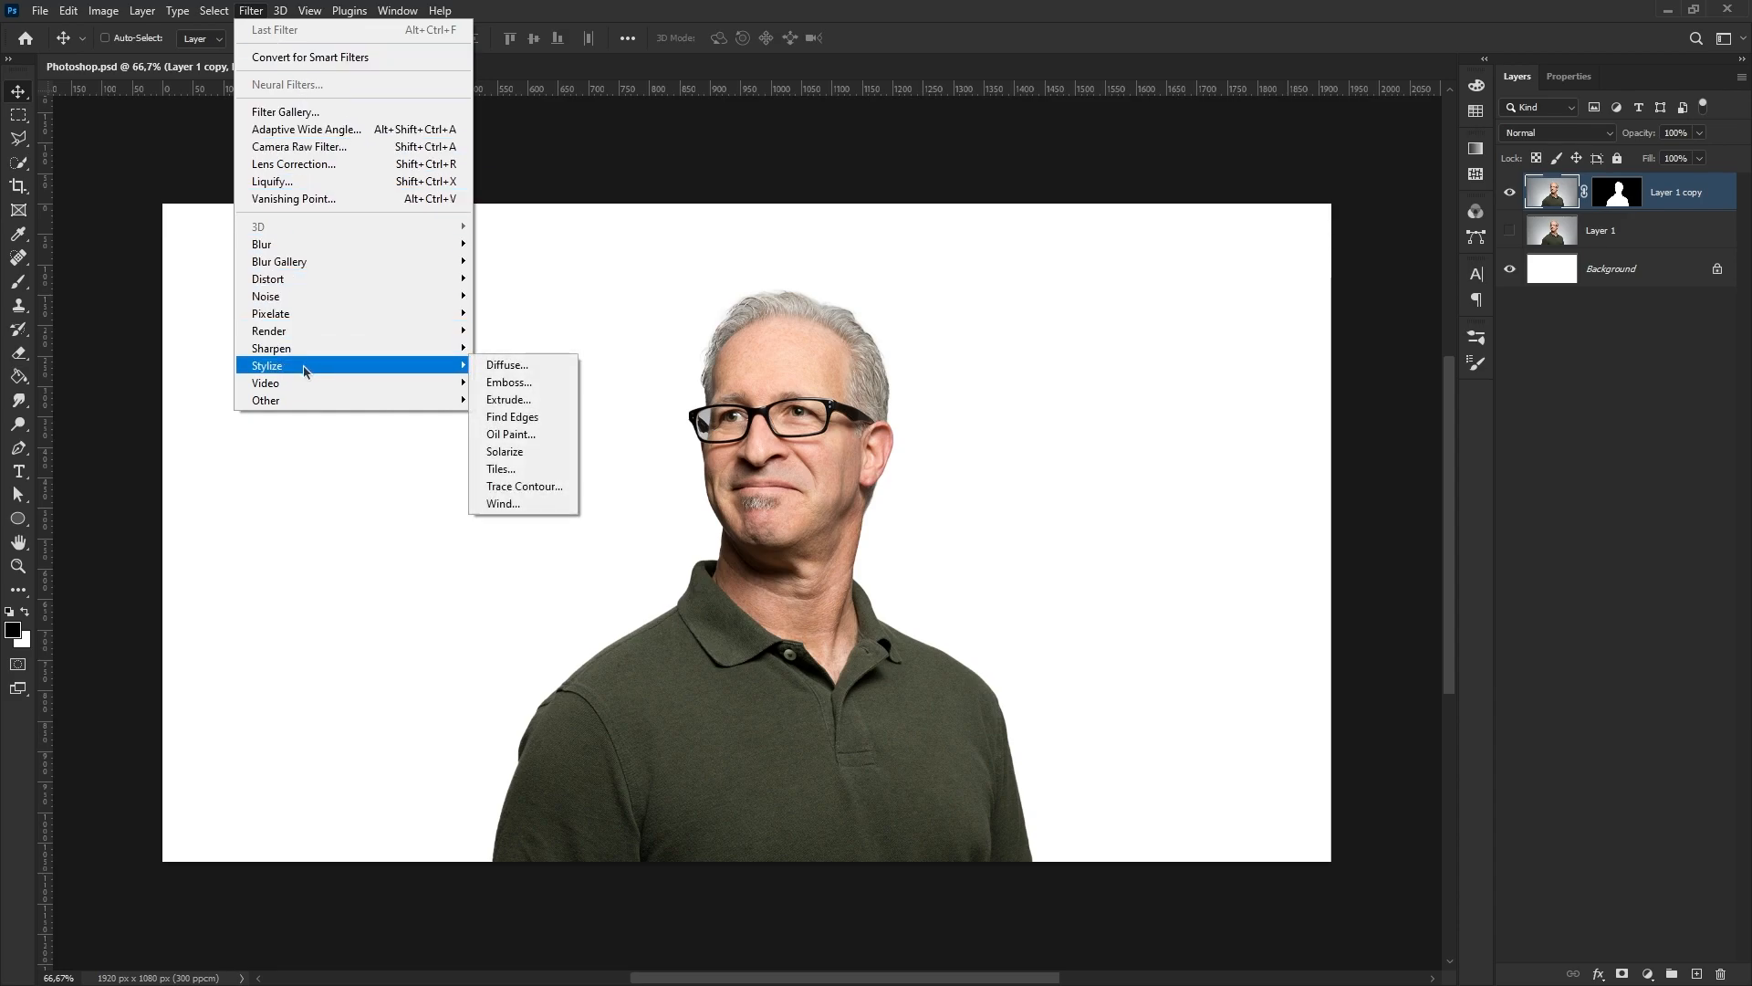
pyautogui.click(535, 441)
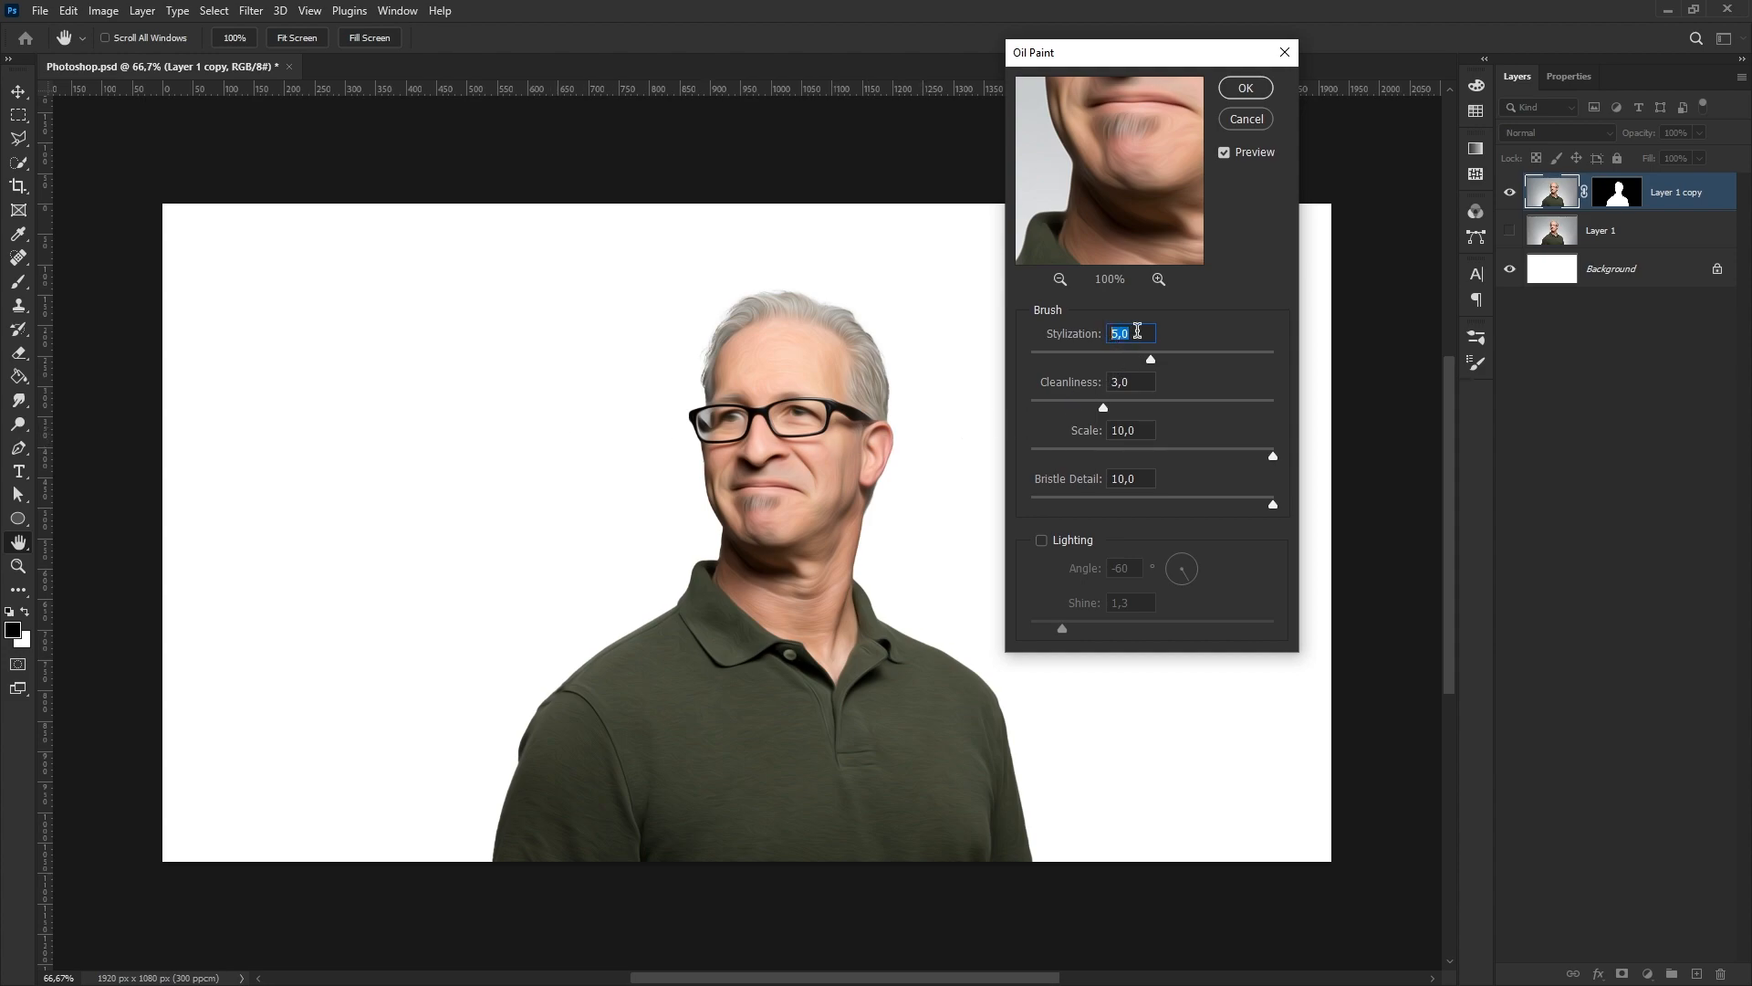
pyautogui.click(1106, 382)
pyautogui.write('3')
pyautogui.click(1141, 431)
pyautogui.write('10')
pyautogui.click(1147, 477)
pyautogui.write('10')
pyautogui.click(1042, 540)
pyautogui.click(1041, 541)
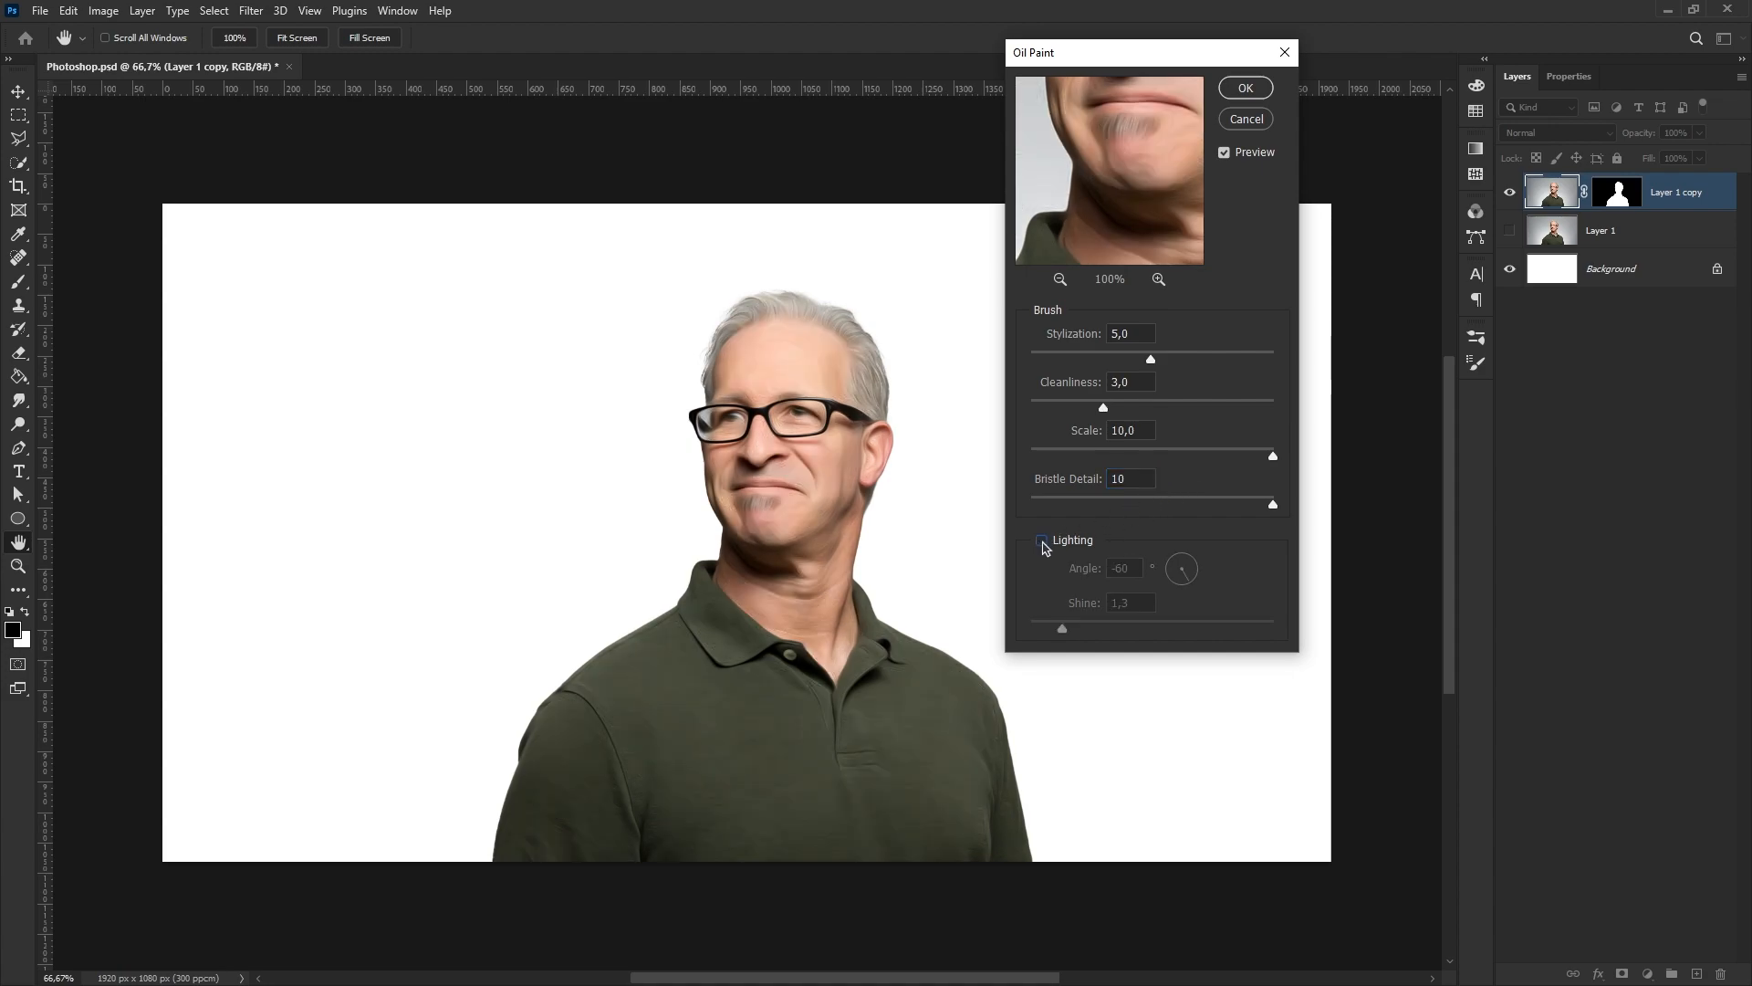
pyautogui.click(1245, 88)
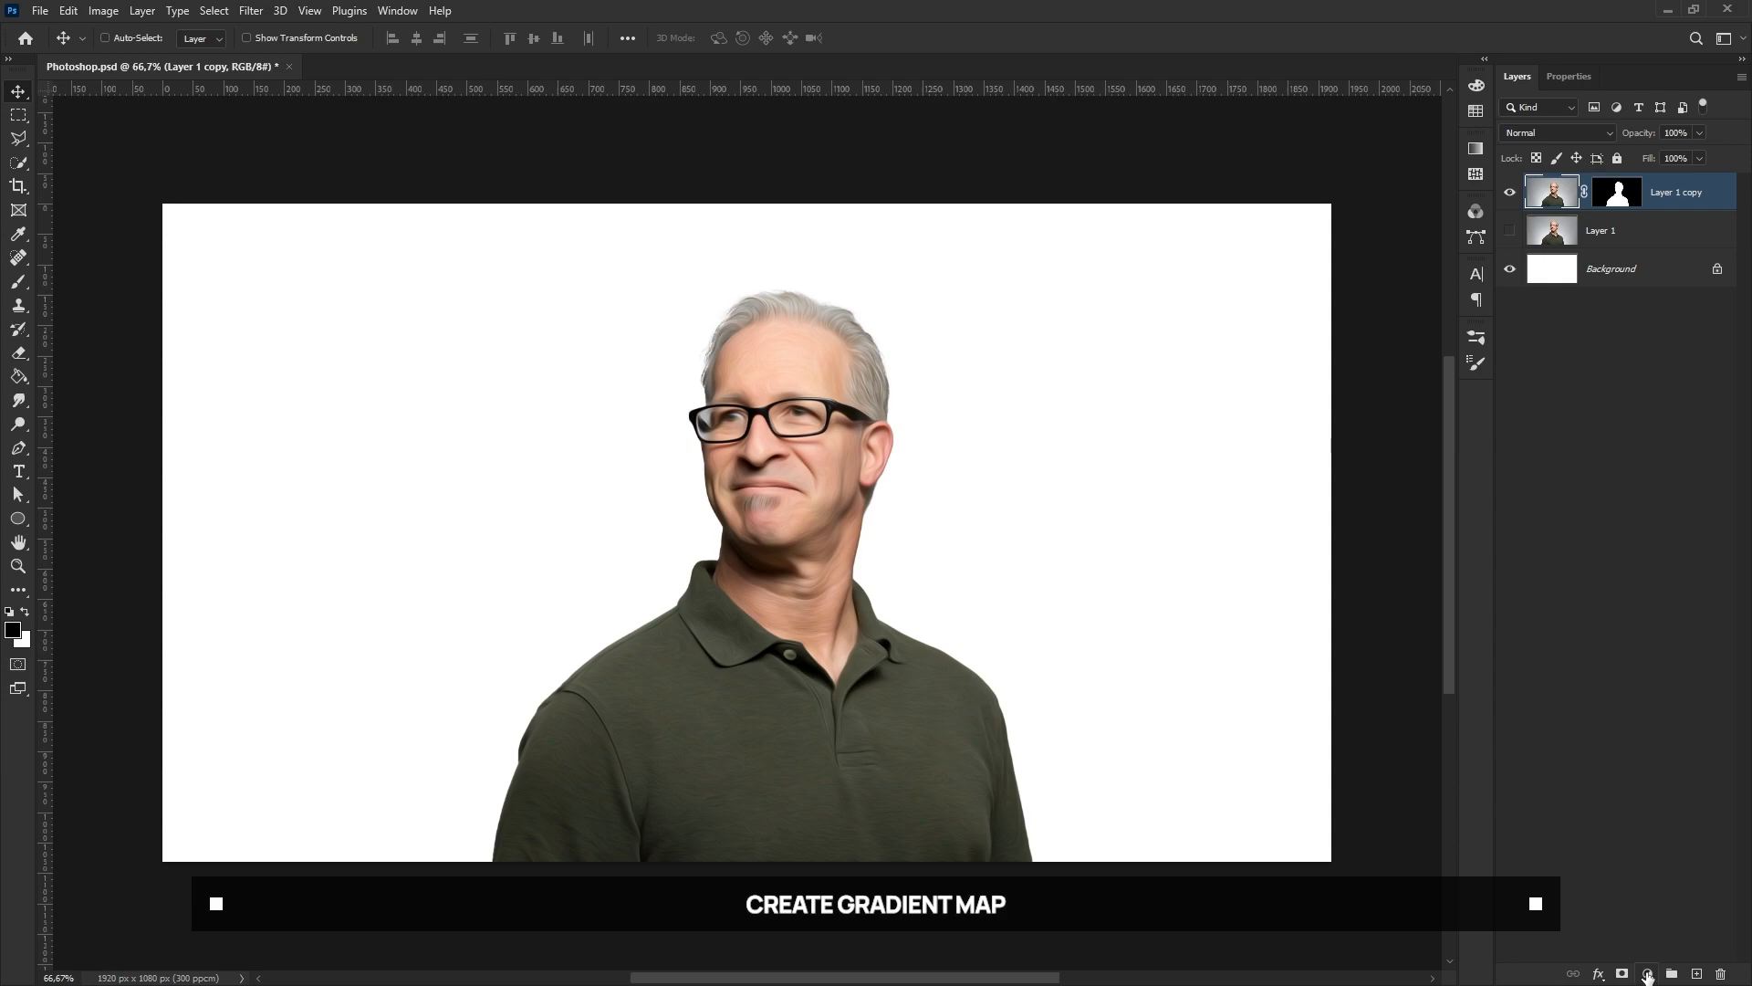
# - Add a Gradient Map adjustment layer using the Basics Foreground to Background preset, with Dither enabled
pyautogui.click(1648, 975)
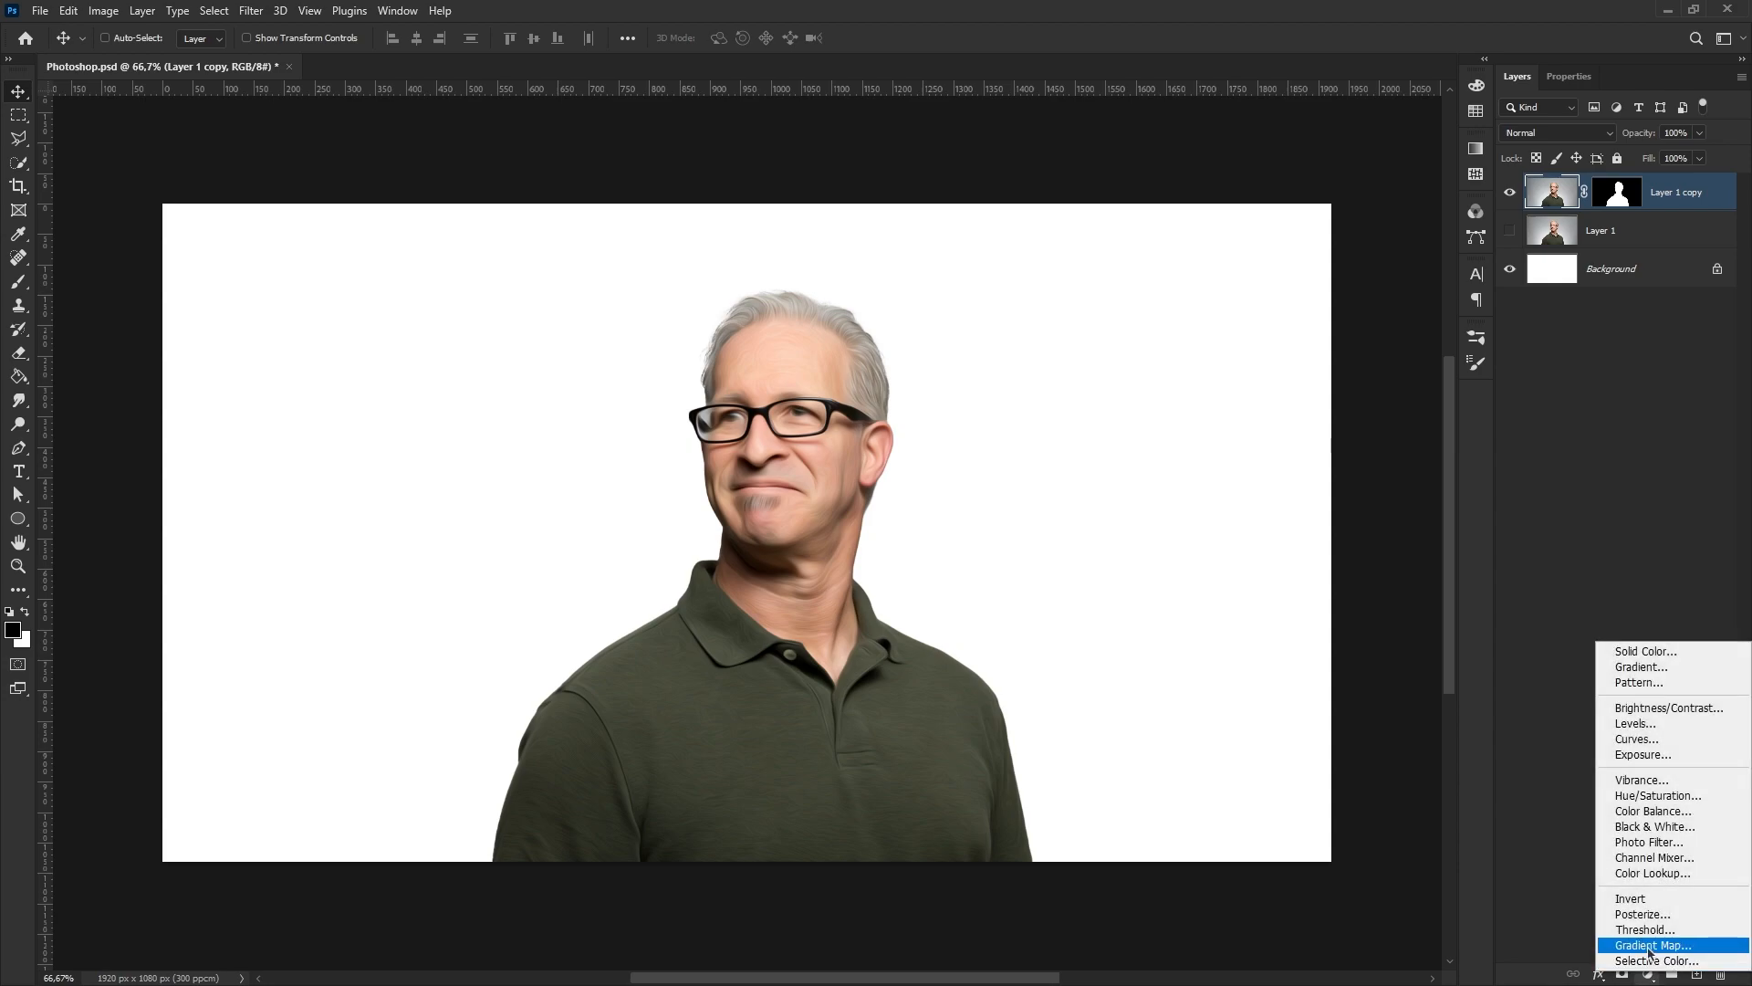
pyautogui.click(1650, 946)
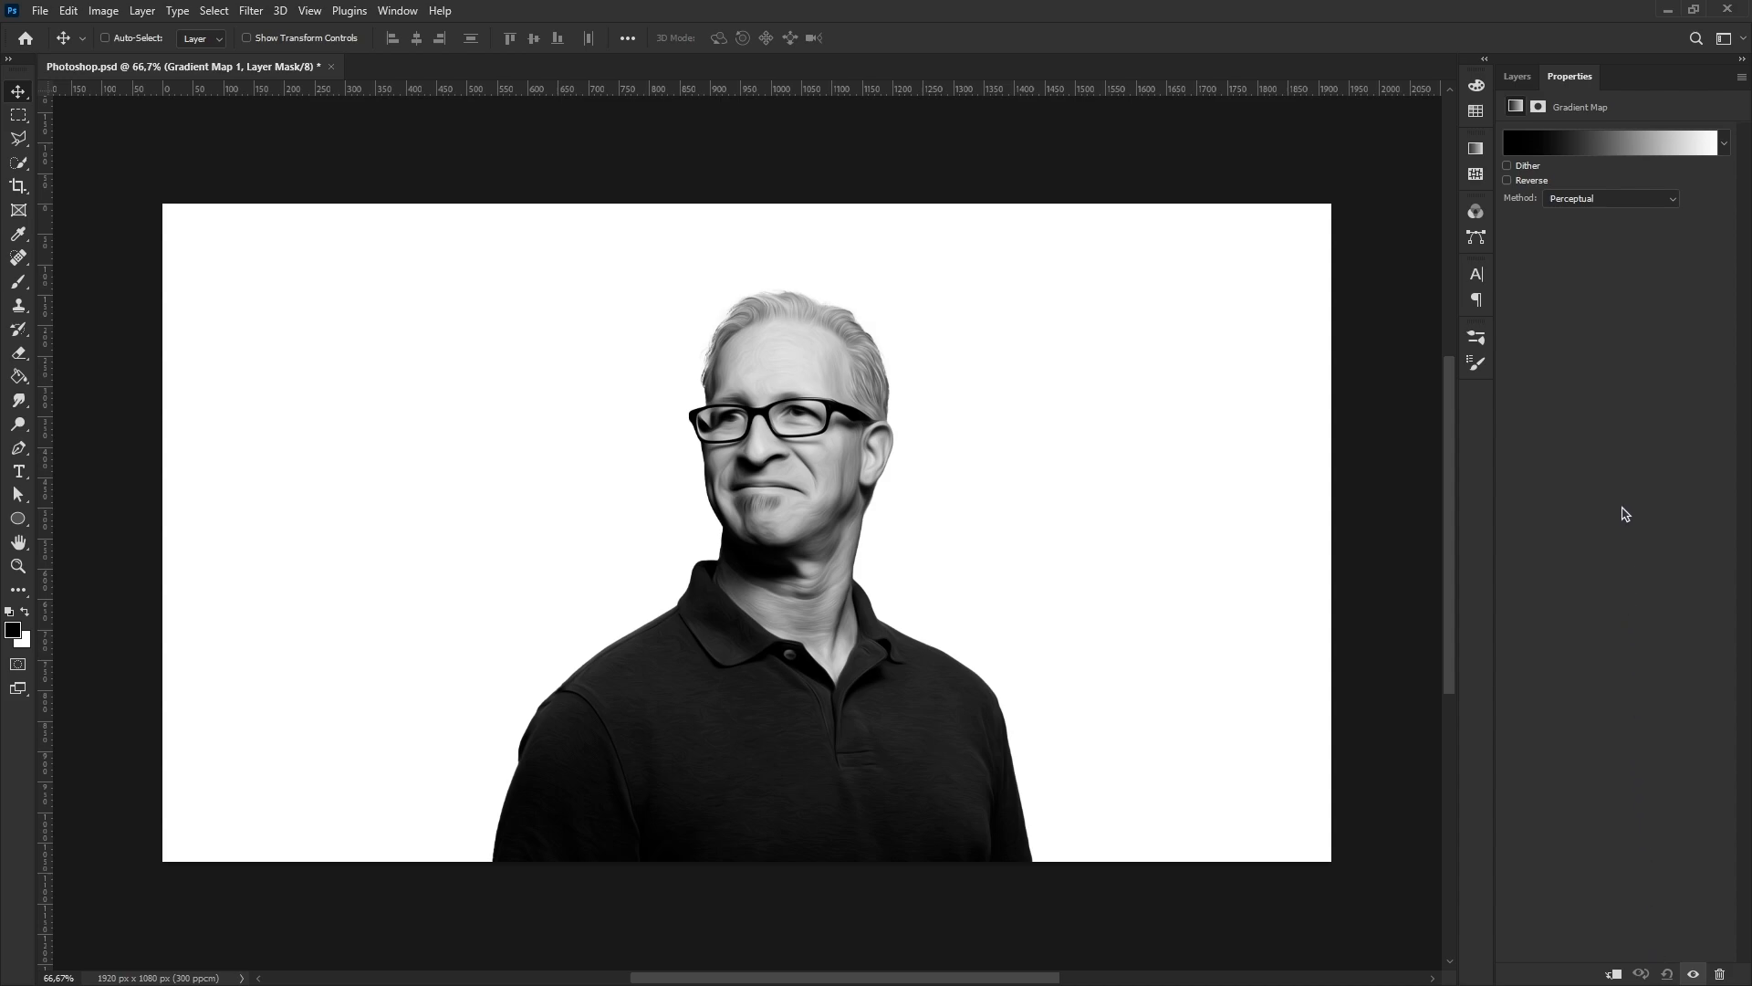
pyautogui.click(1549, 148)
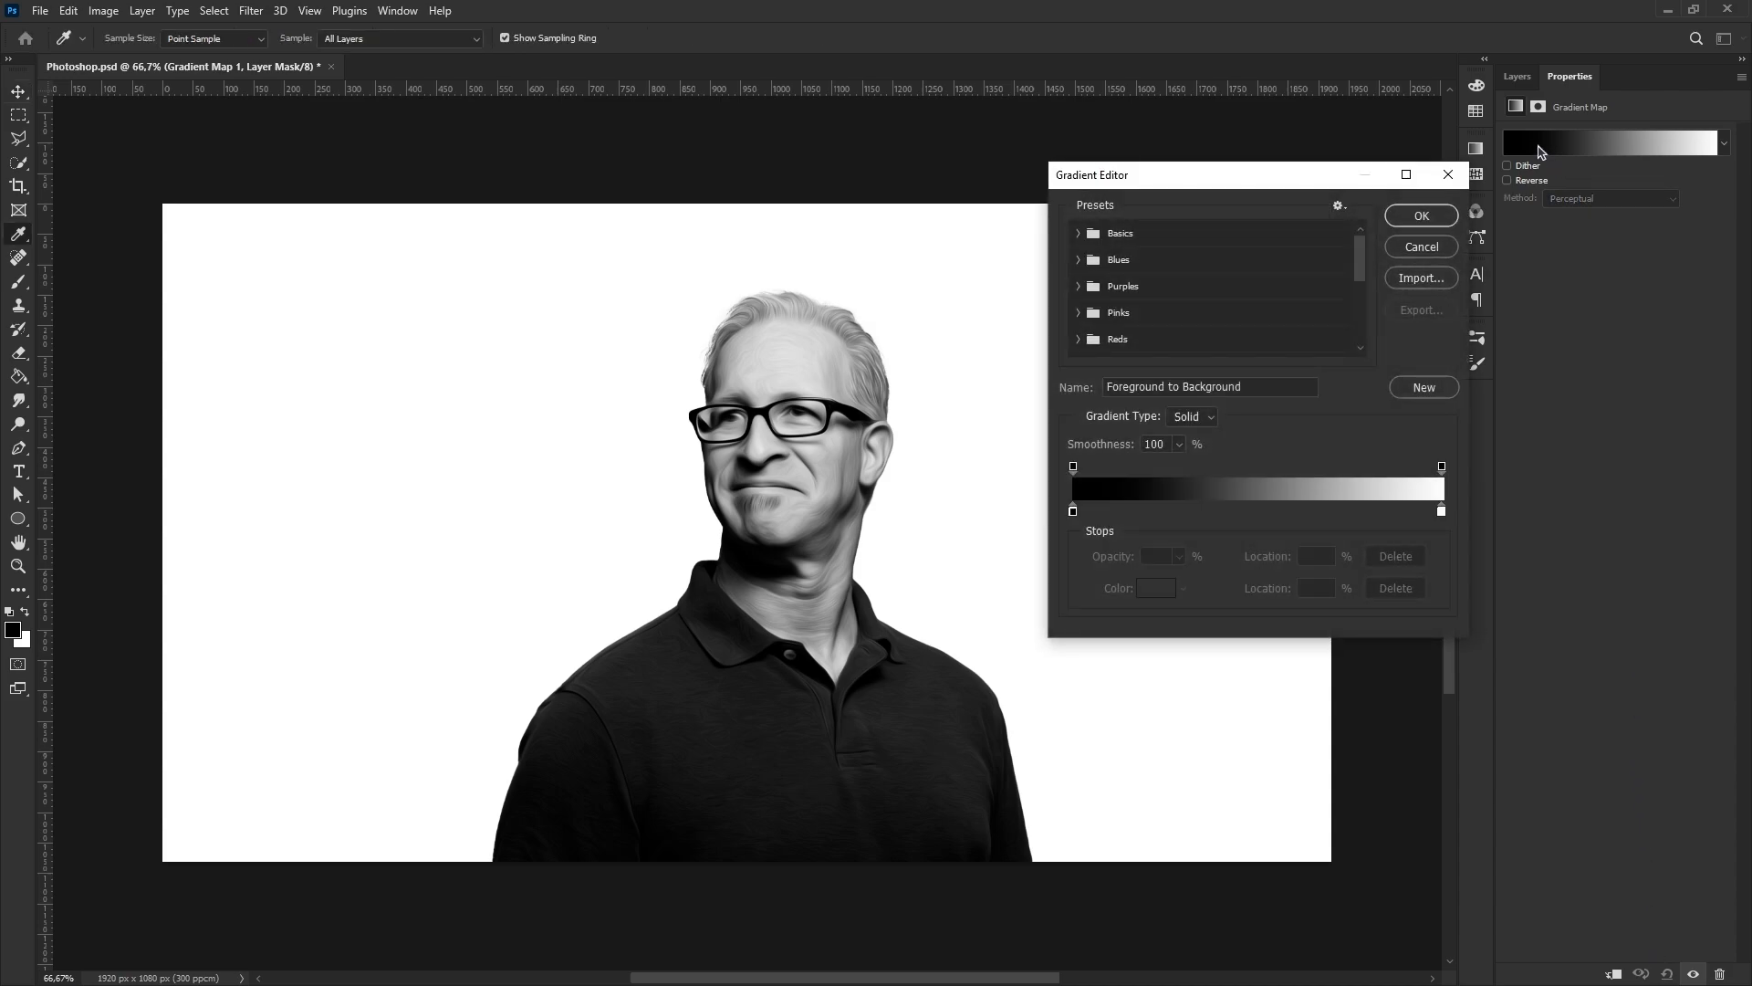
pyautogui.click(1077, 234)
pyautogui.click(1099, 263)
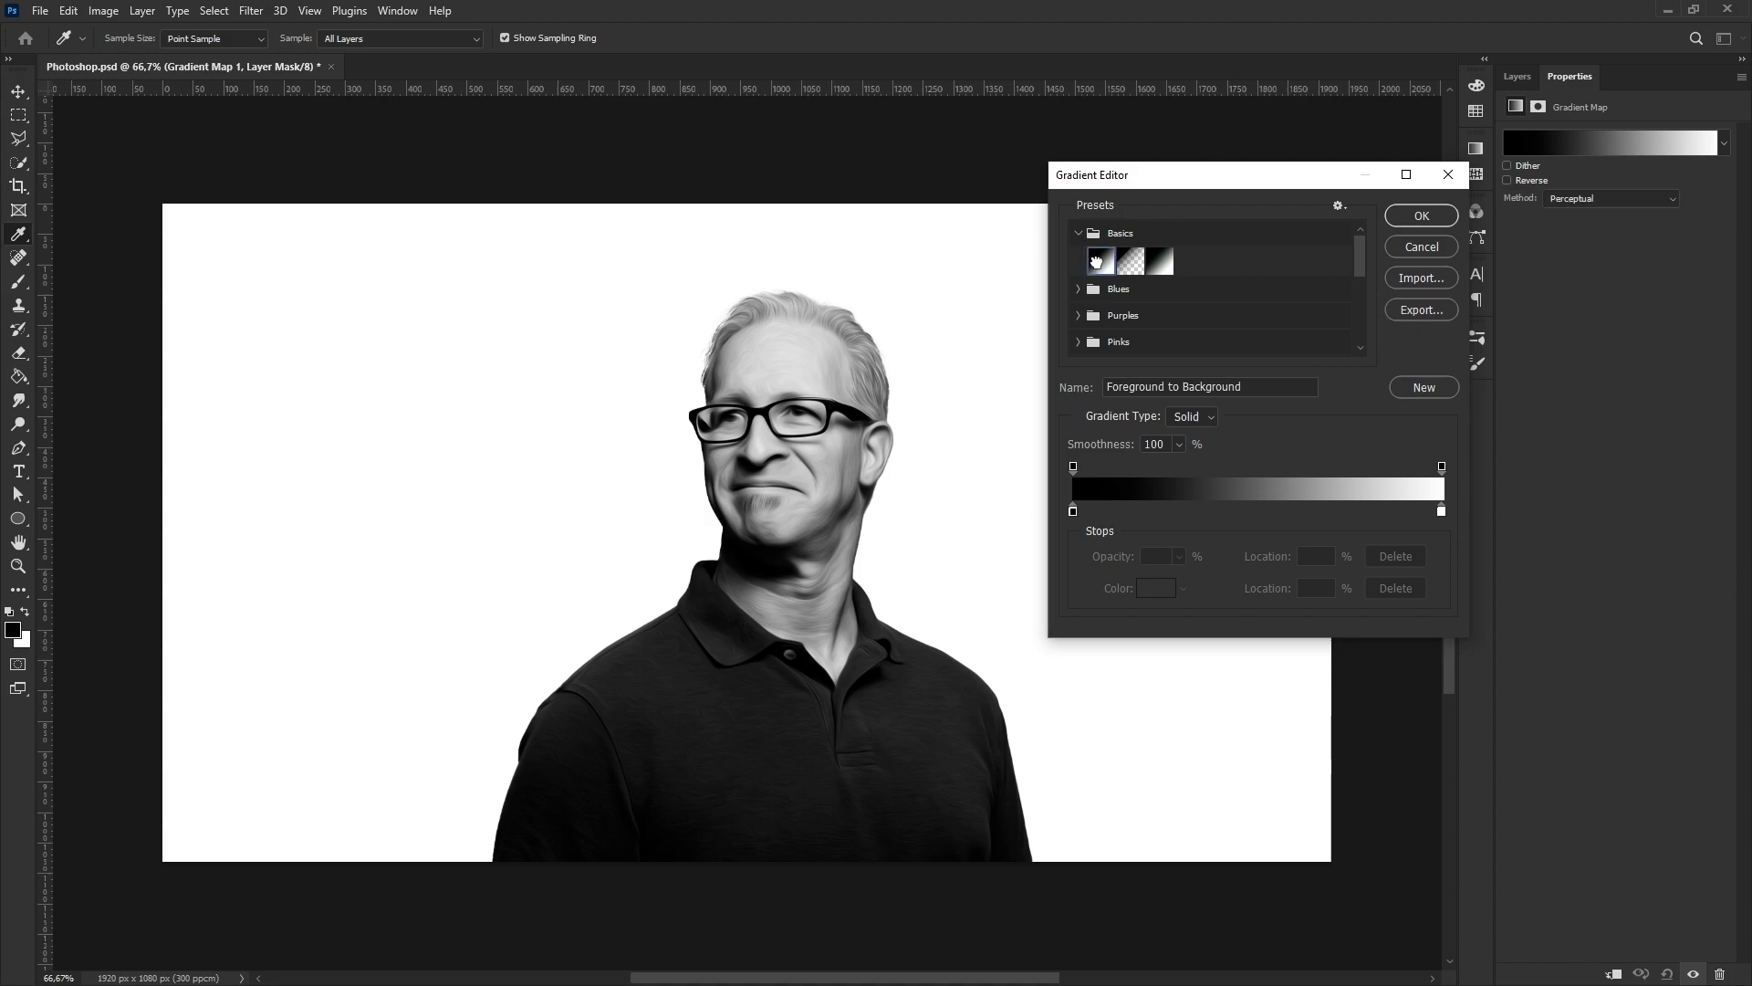
pyautogui.click(1412, 222)
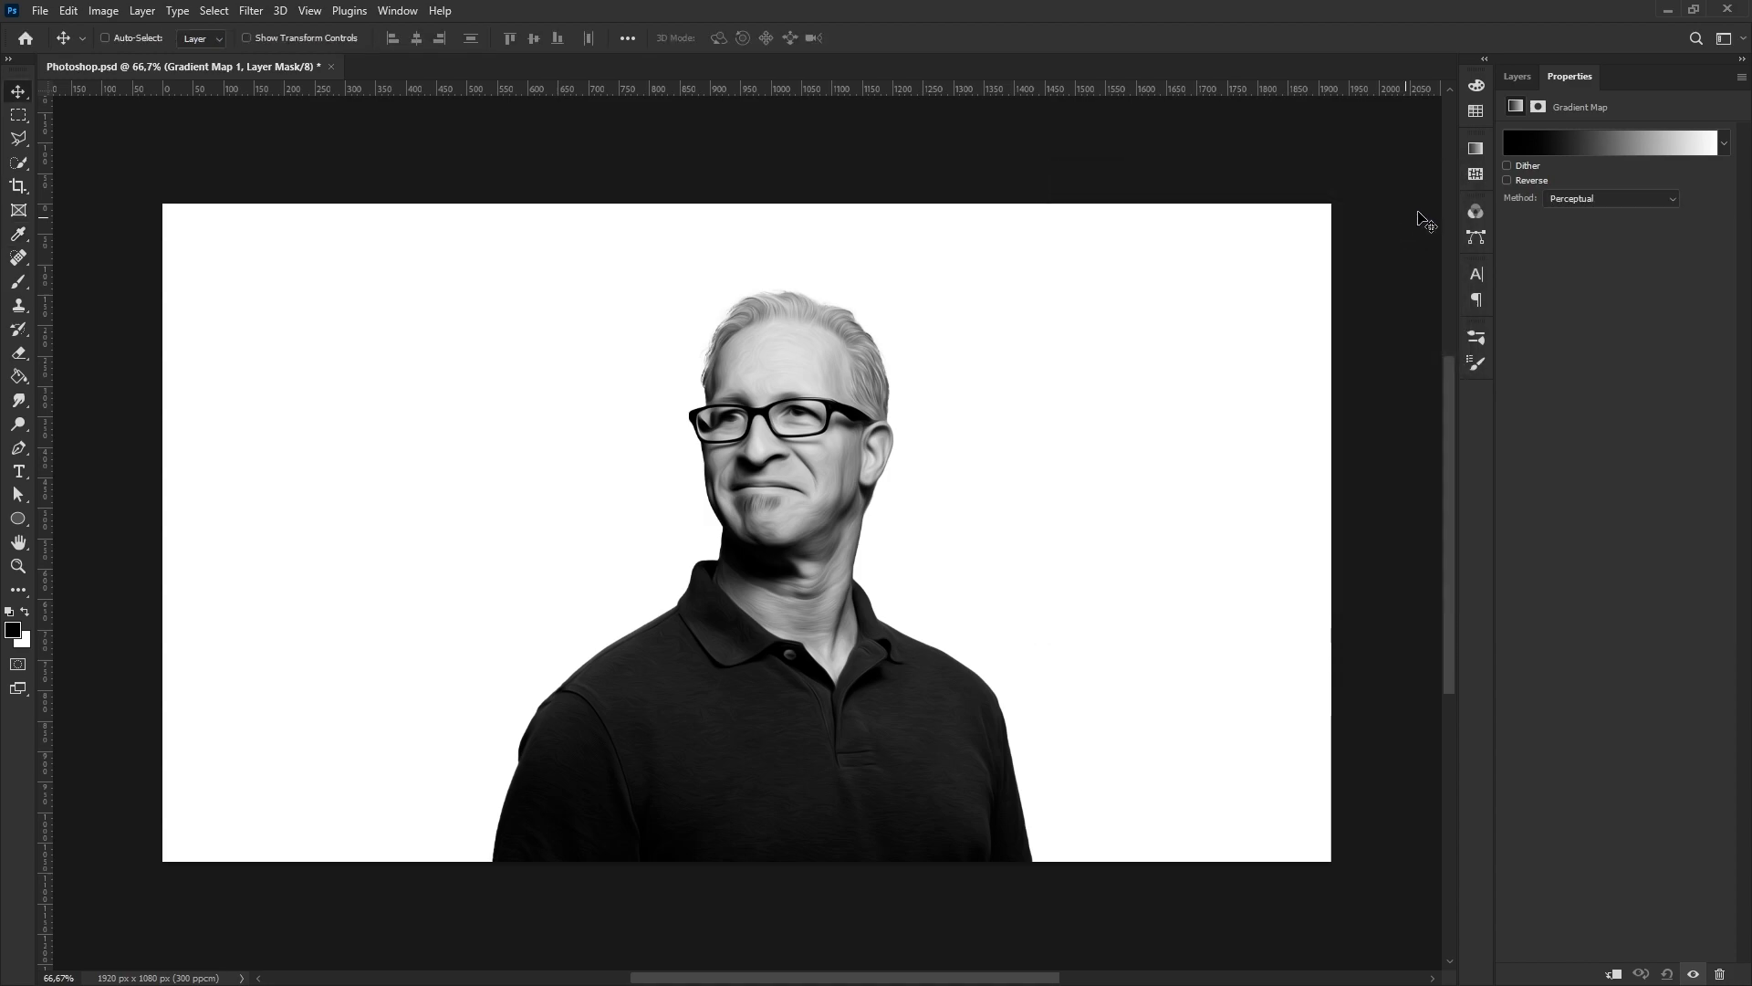
pyautogui.click(1509, 167)
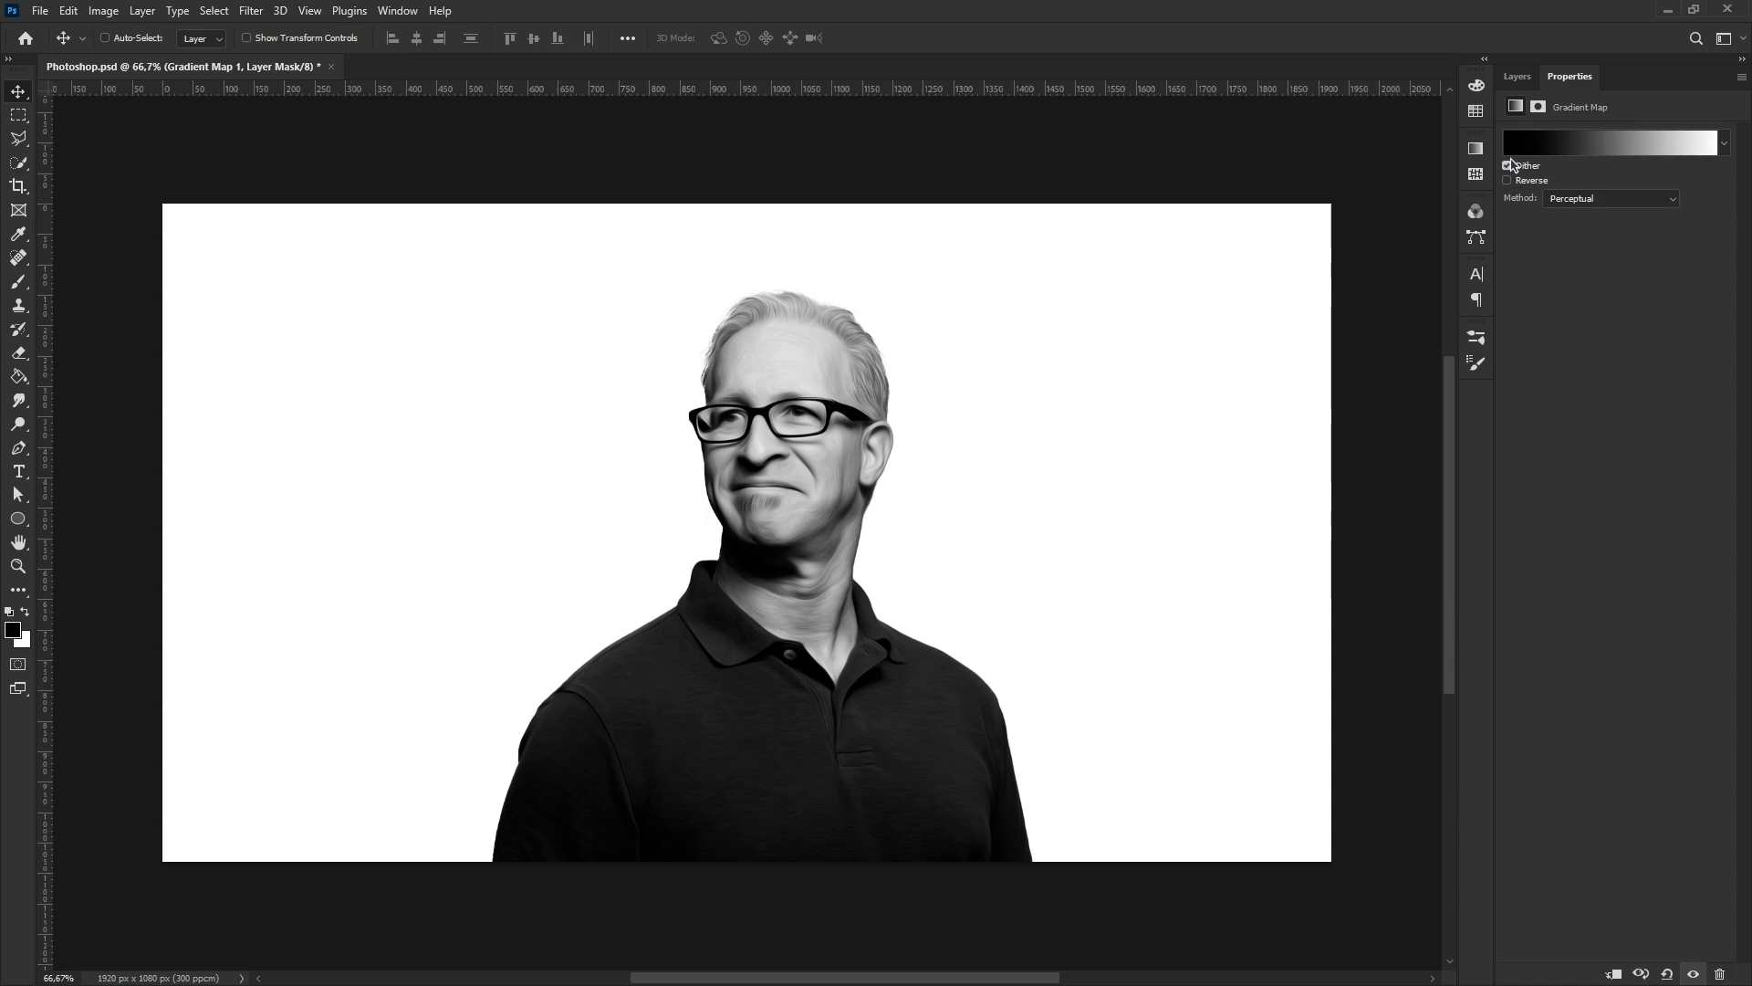
# - Set the gradient map layer's blending mode to Color
pyautogui.click(1519, 82)
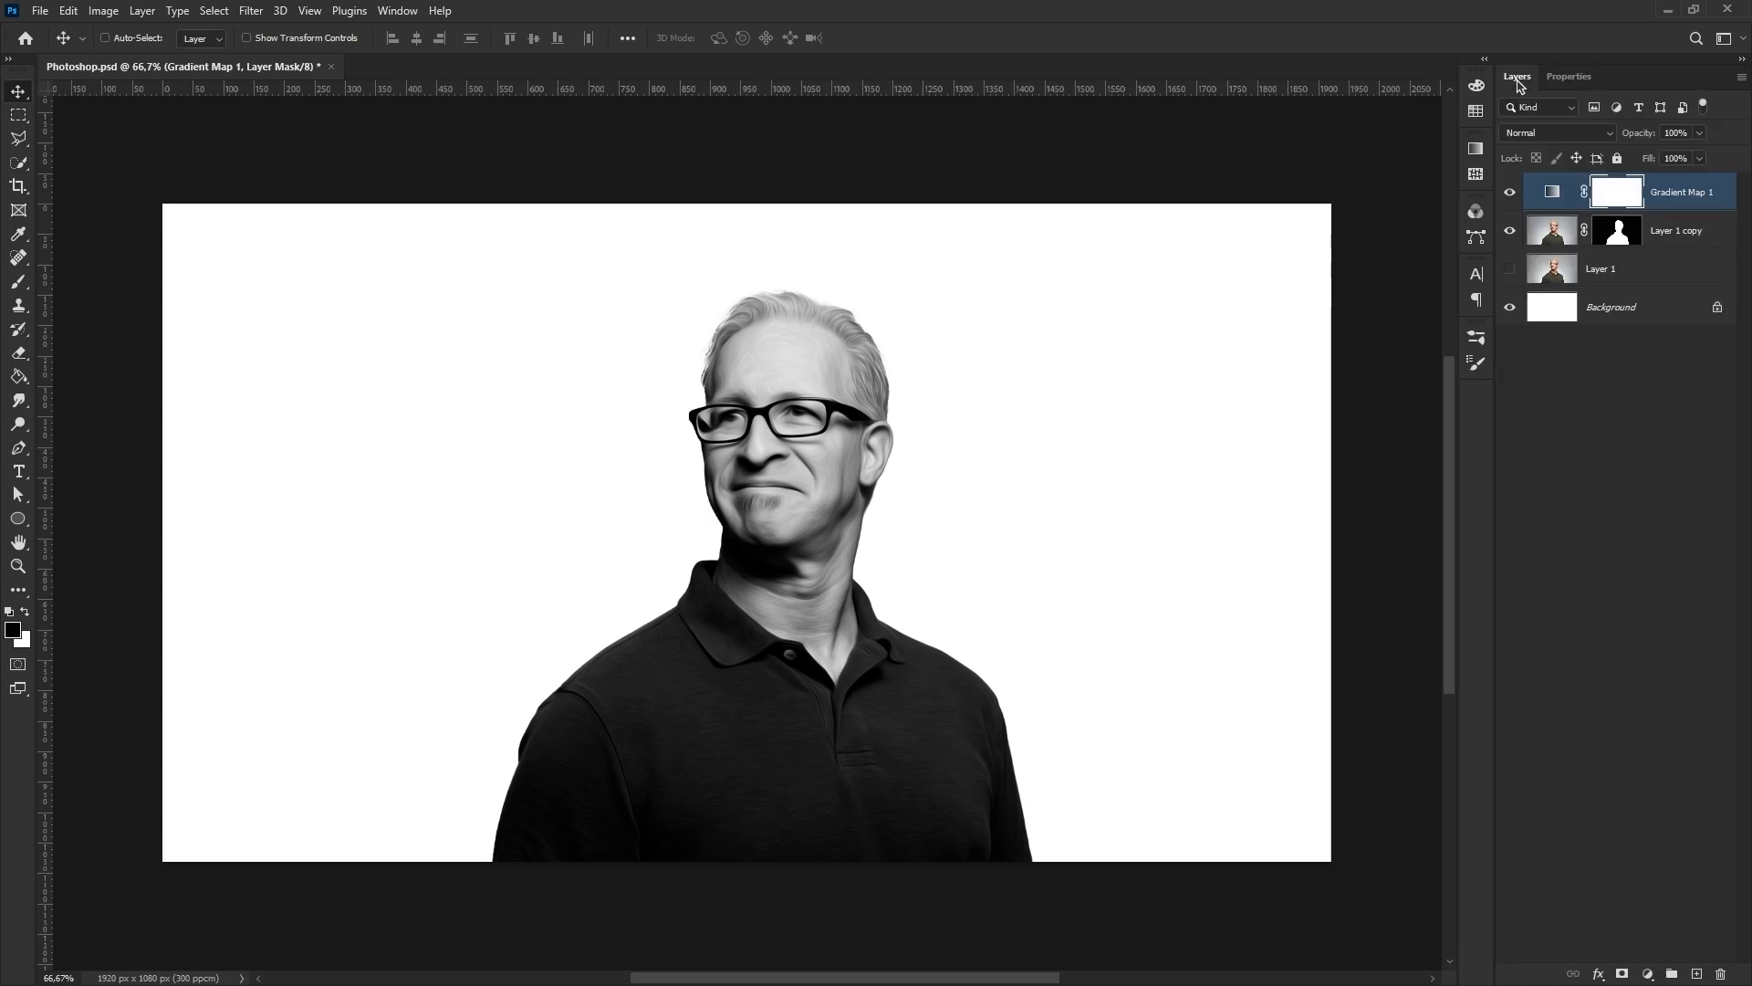
pyautogui.click(1545, 135)
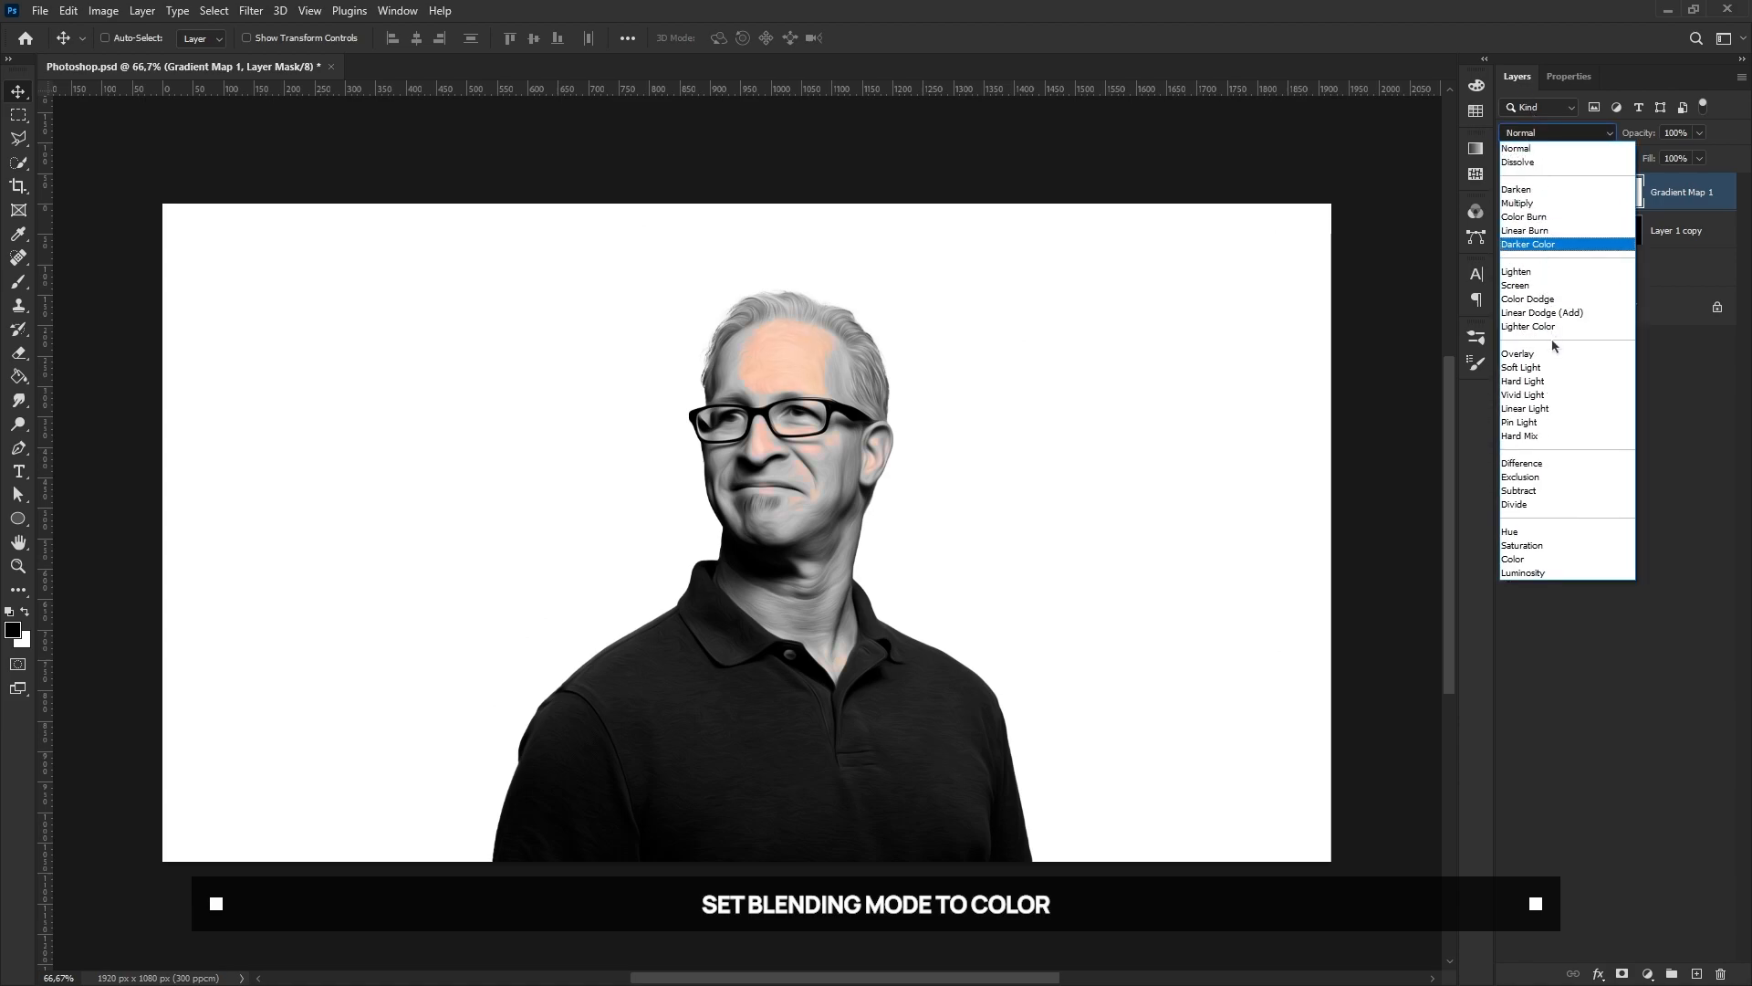
pyautogui.click(1519, 558)
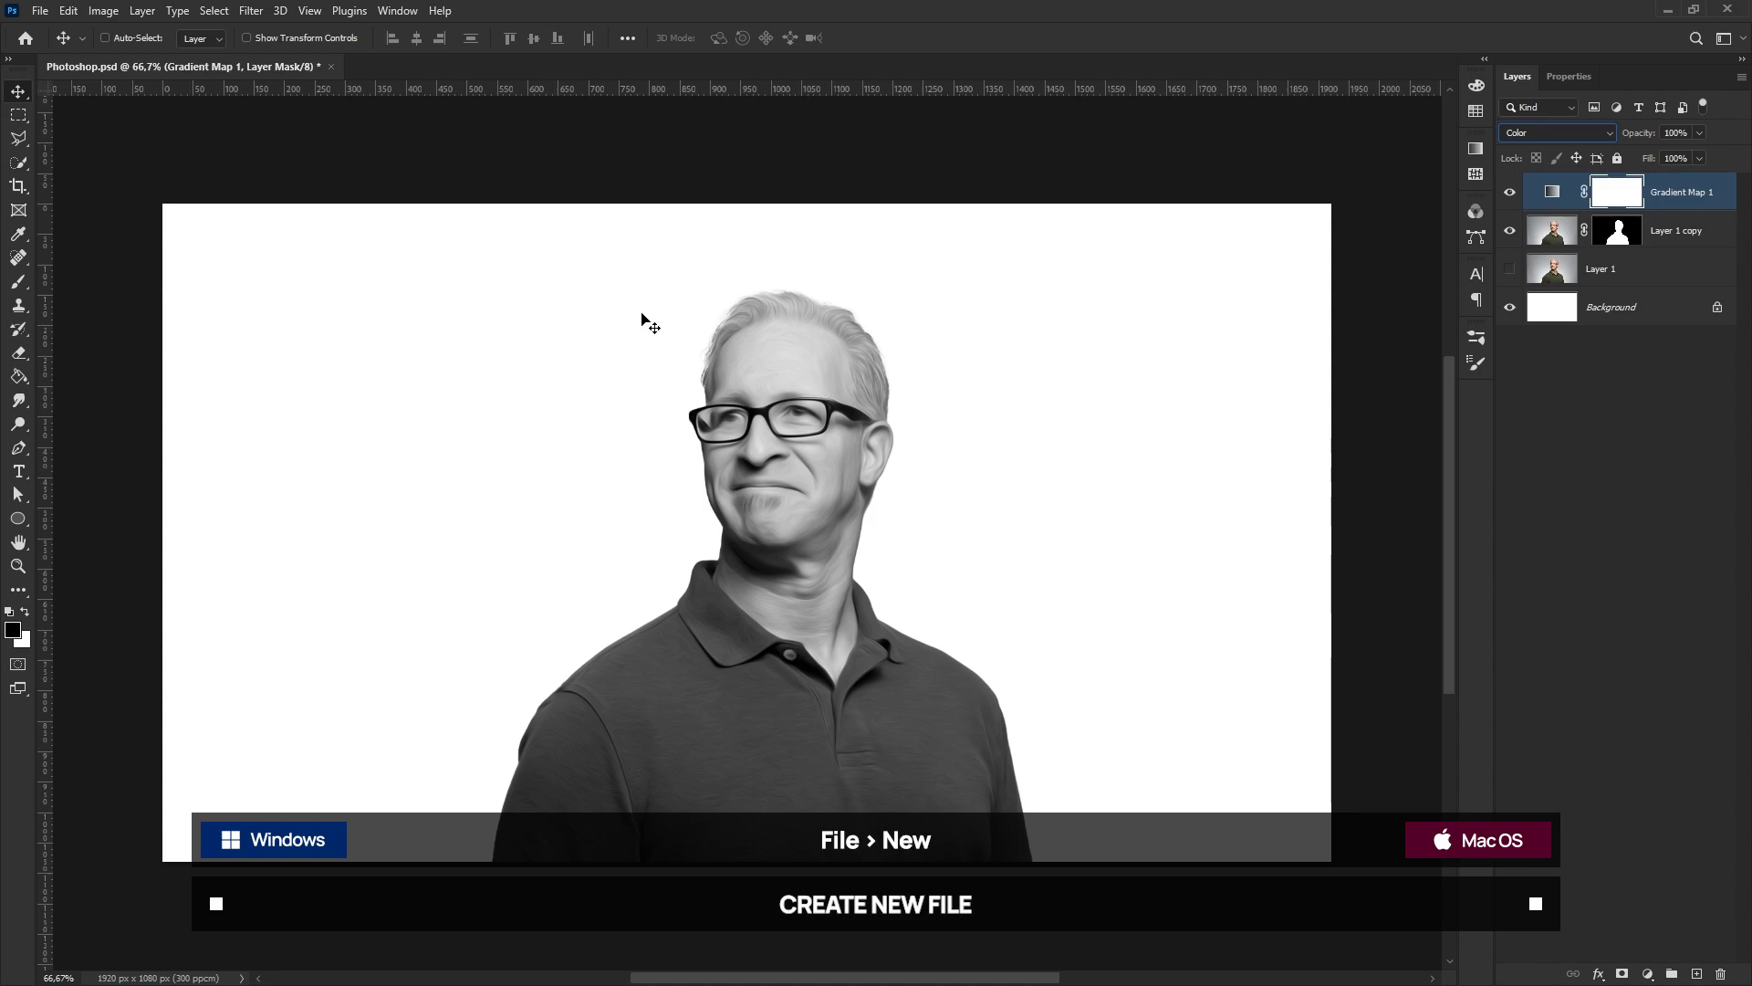
# - Create a new document 3000 pixels wide and 3000 pixels high with a white background
pyautogui.click(40, 10)
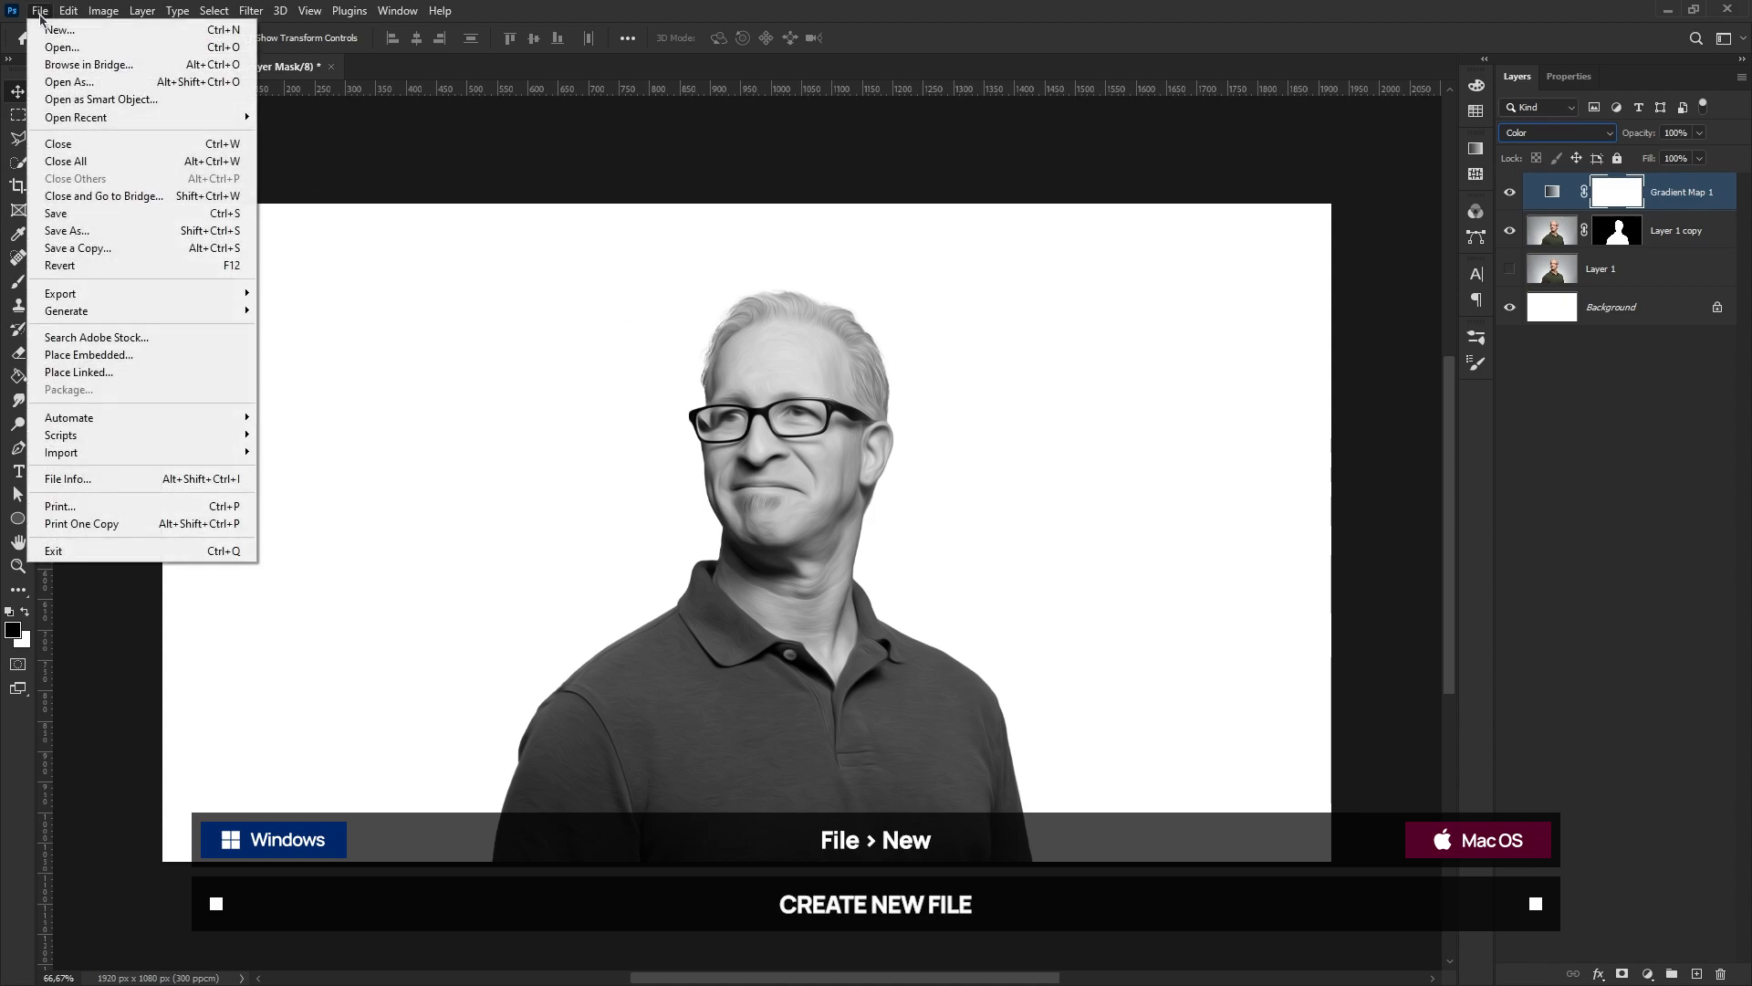
pyautogui.click(72, 34)
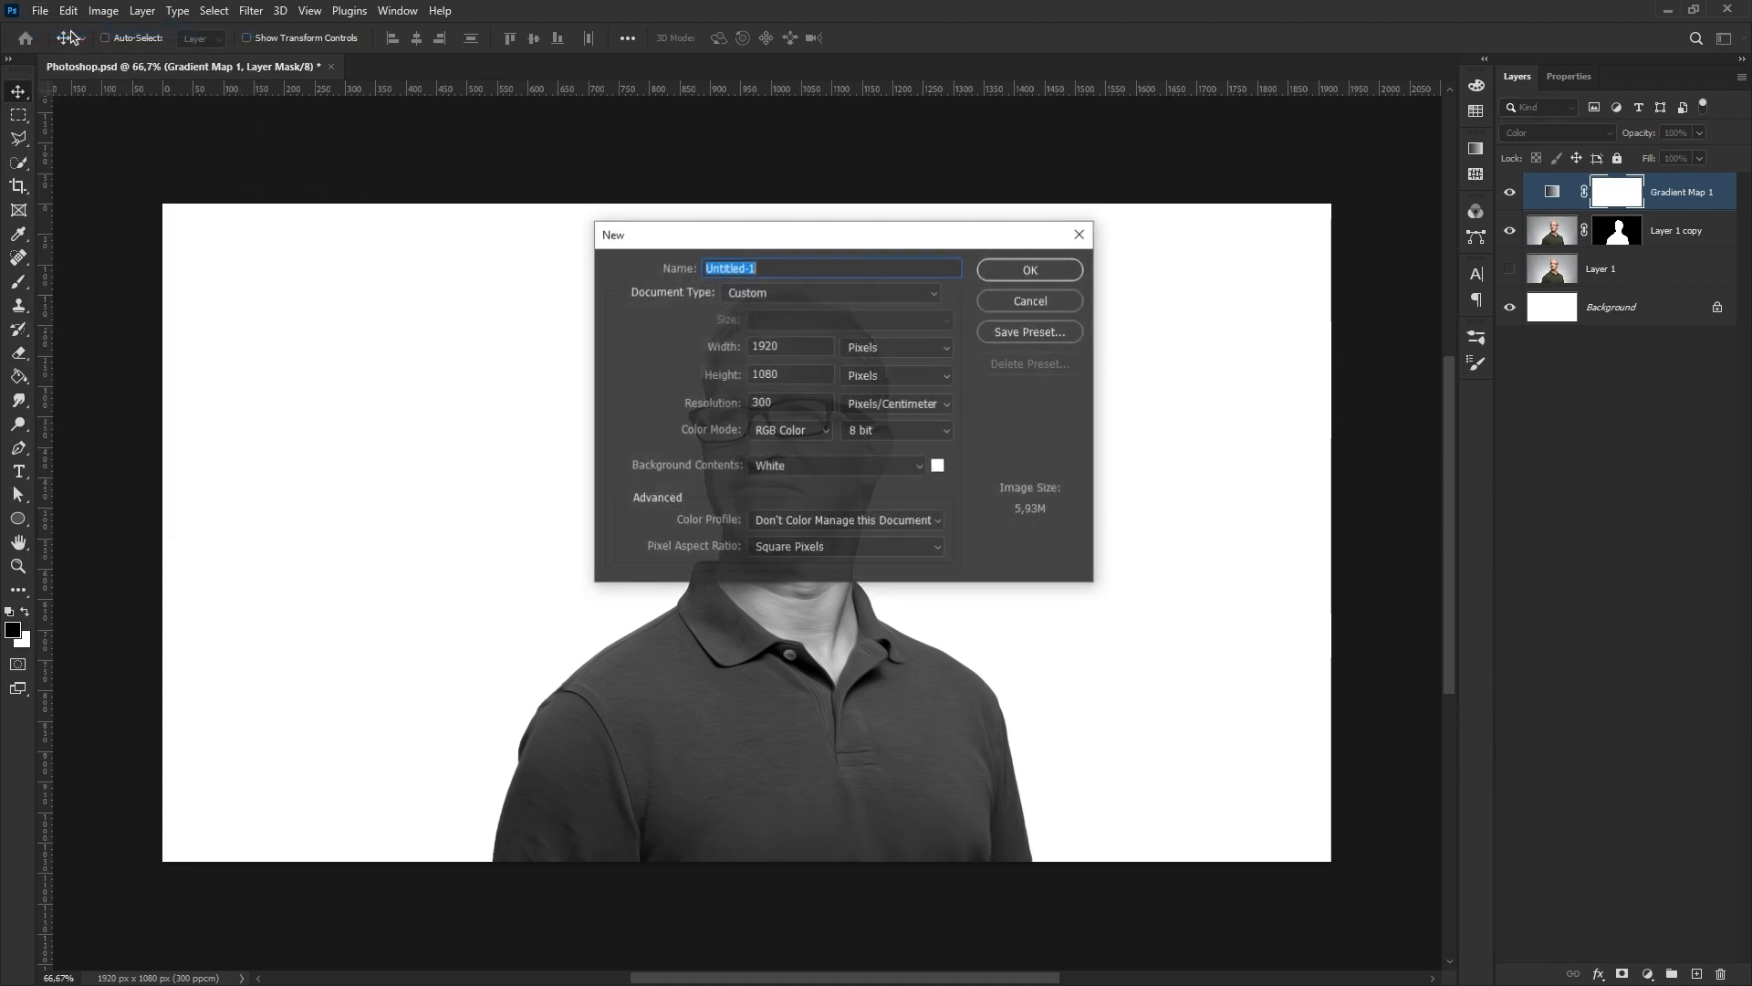
pyautogui.click(792, 344)
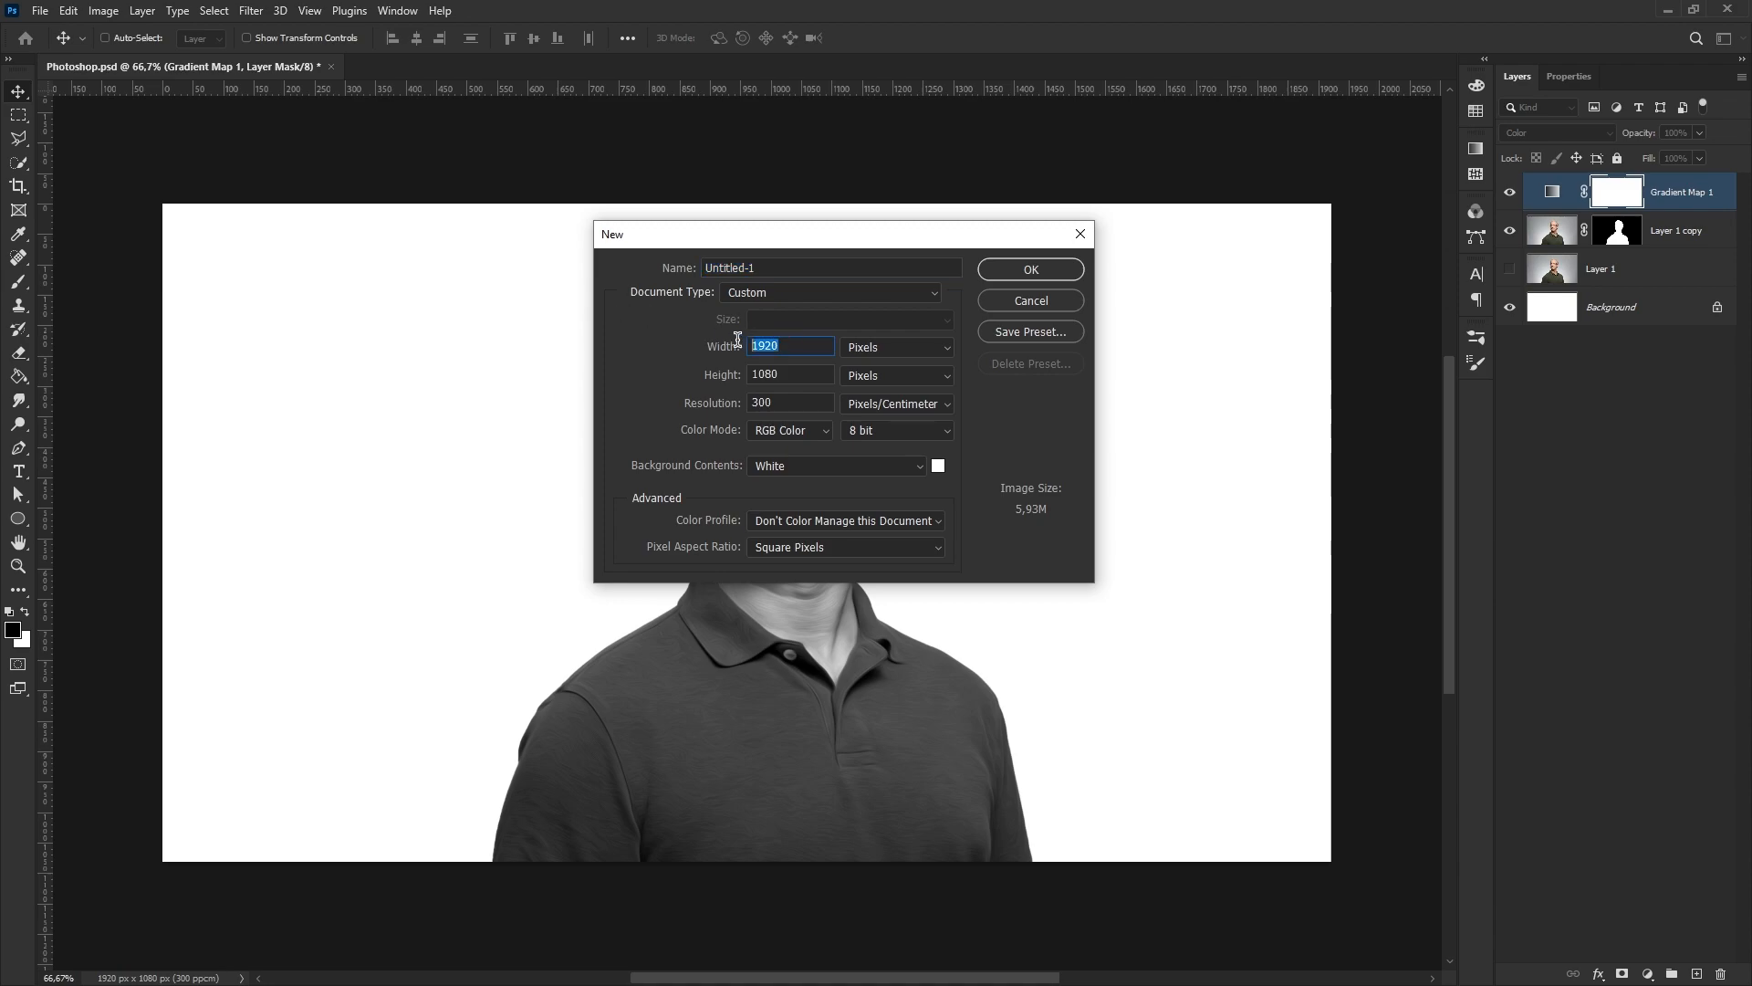
pyautogui.write('3000')
pyautogui.click(782, 369)
pyautogui.write('3000')
pyautogui.click(1011, 276)
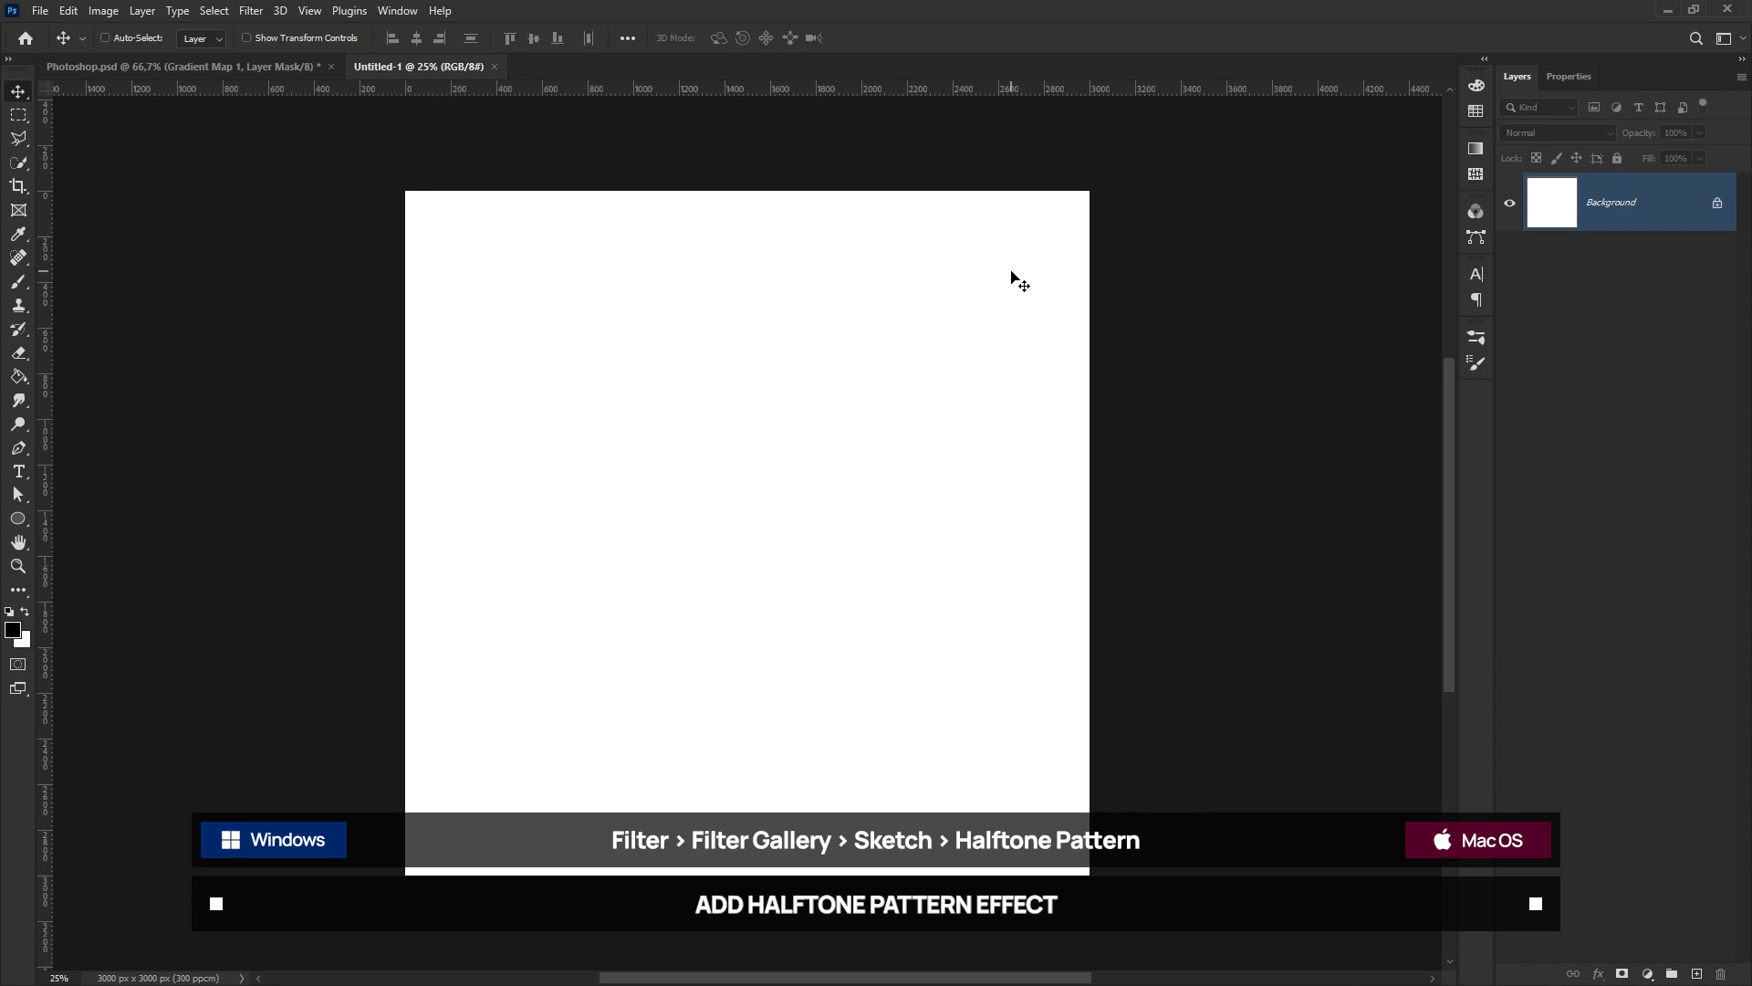
# - Apply the Halftone Pattern filter to the white background with Size 1, Contrast 5 and Pattern Type Line
pyautogui.click(251, 13)
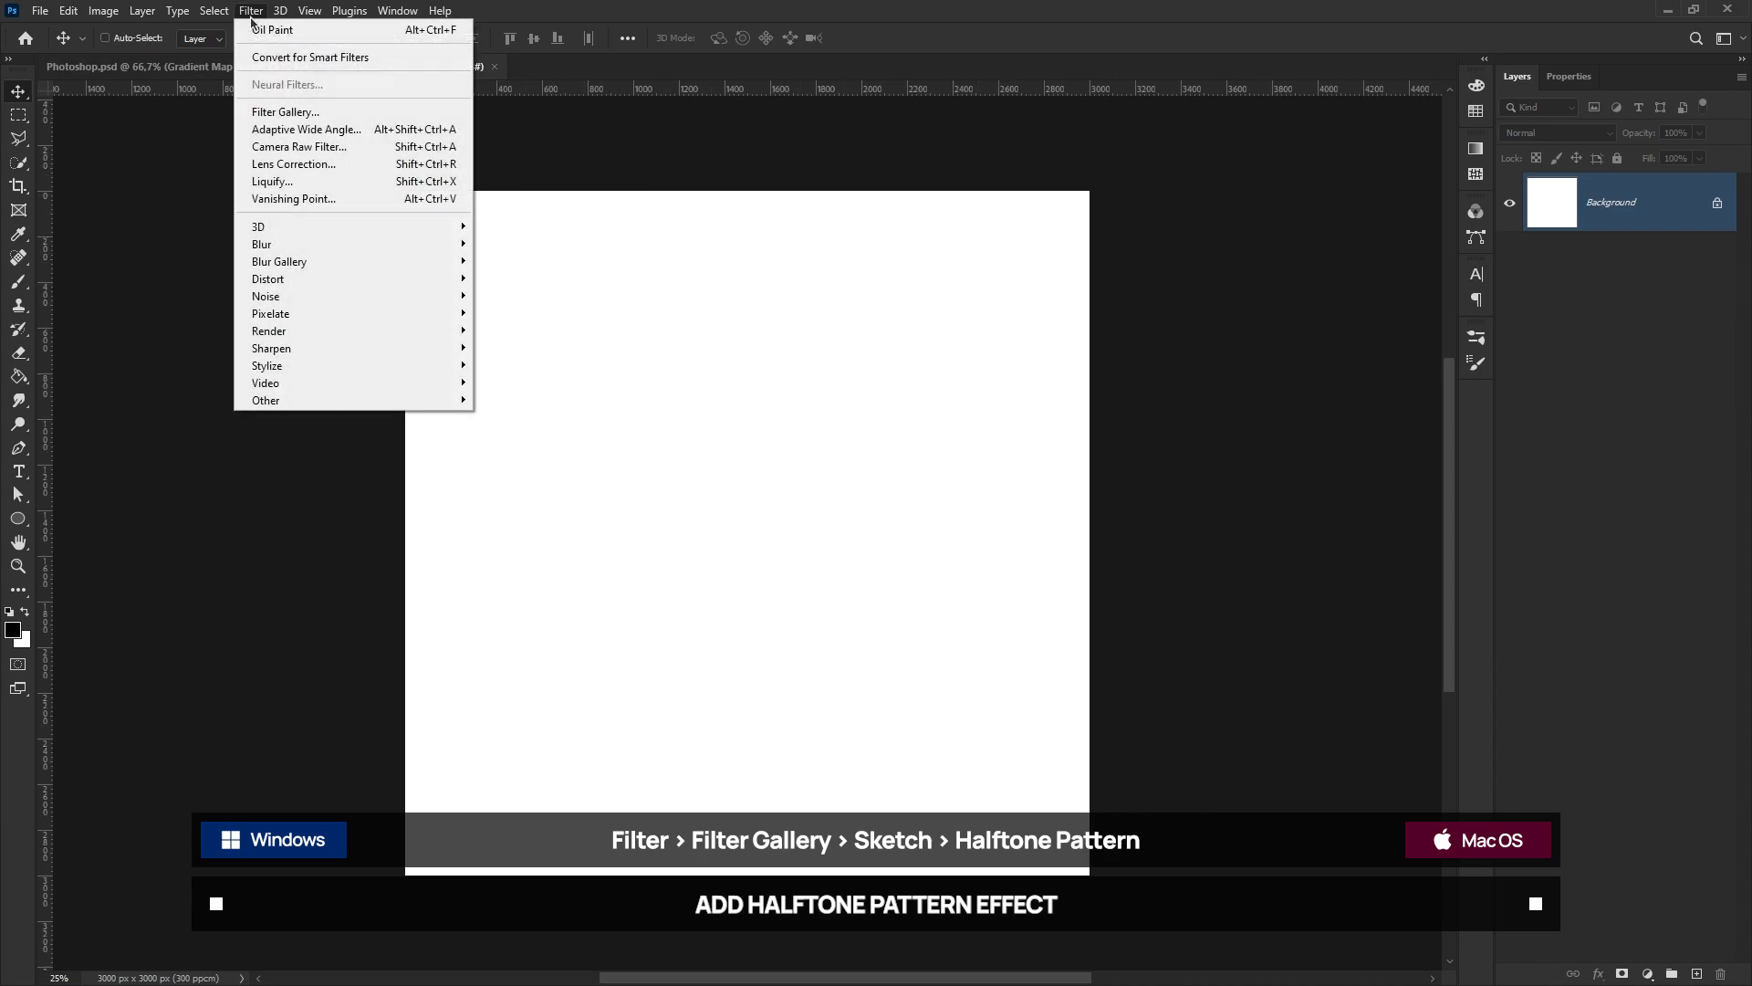
pyautogui.click(297, 110)
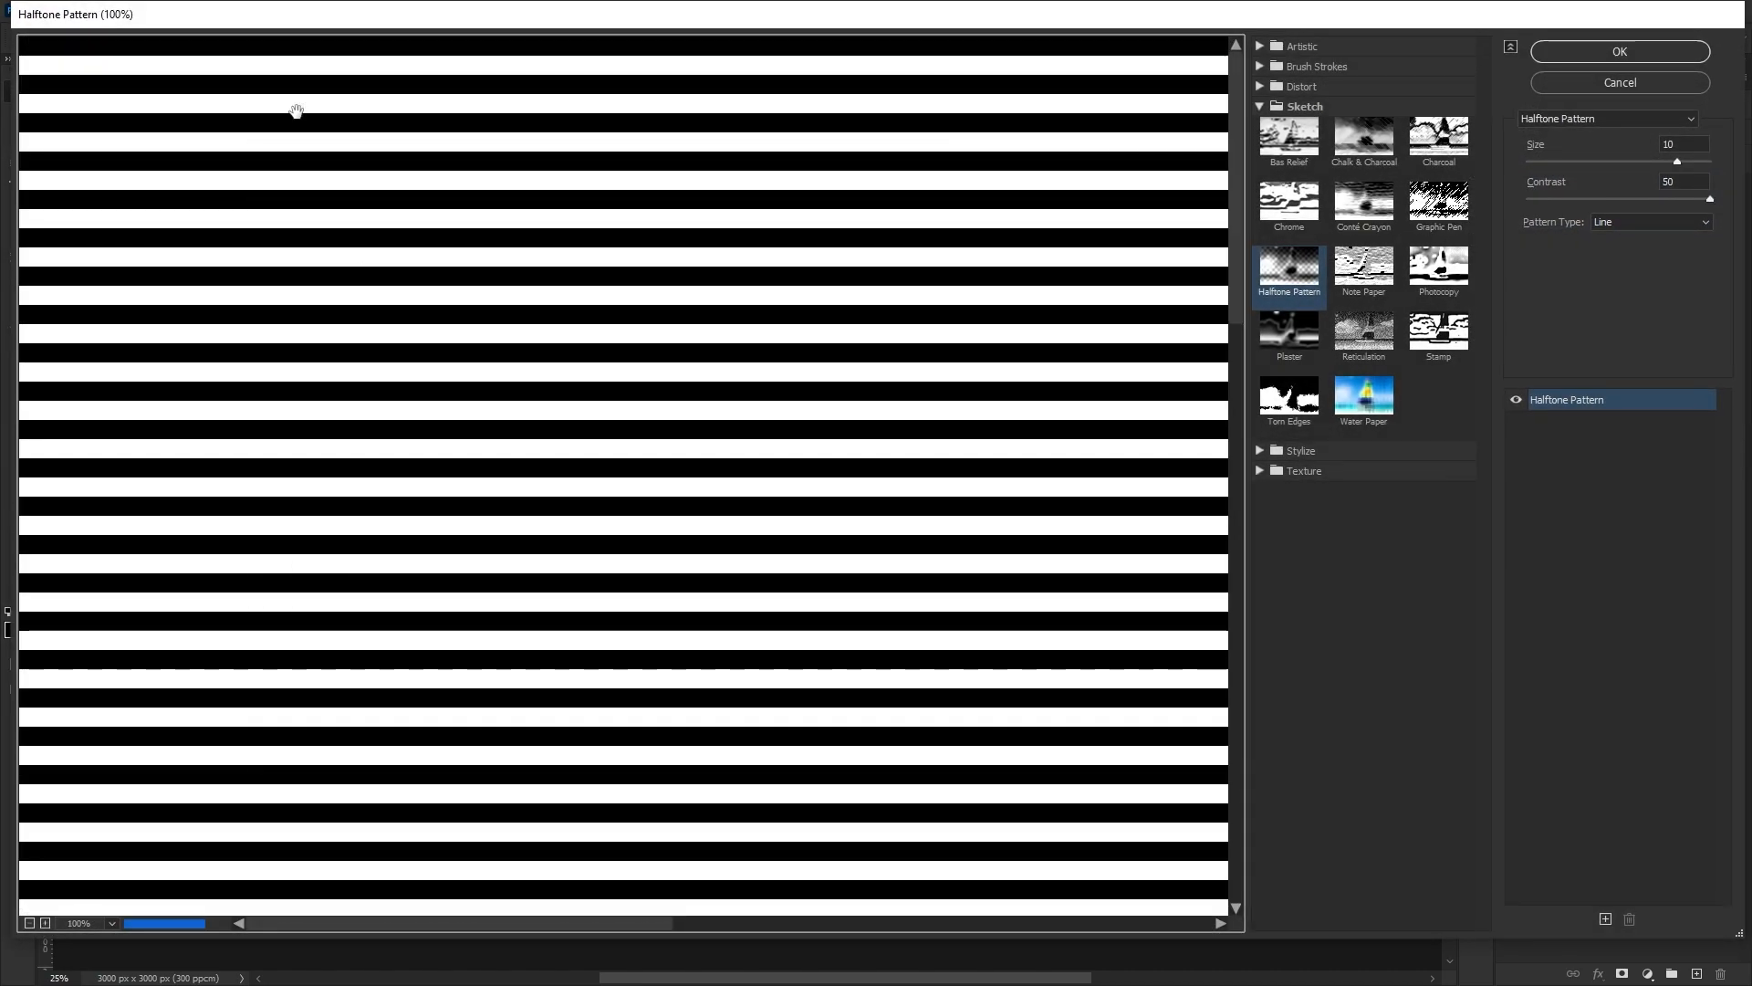
pyautogui.click(1261, 106)
pyautogui.click(1260, 105)
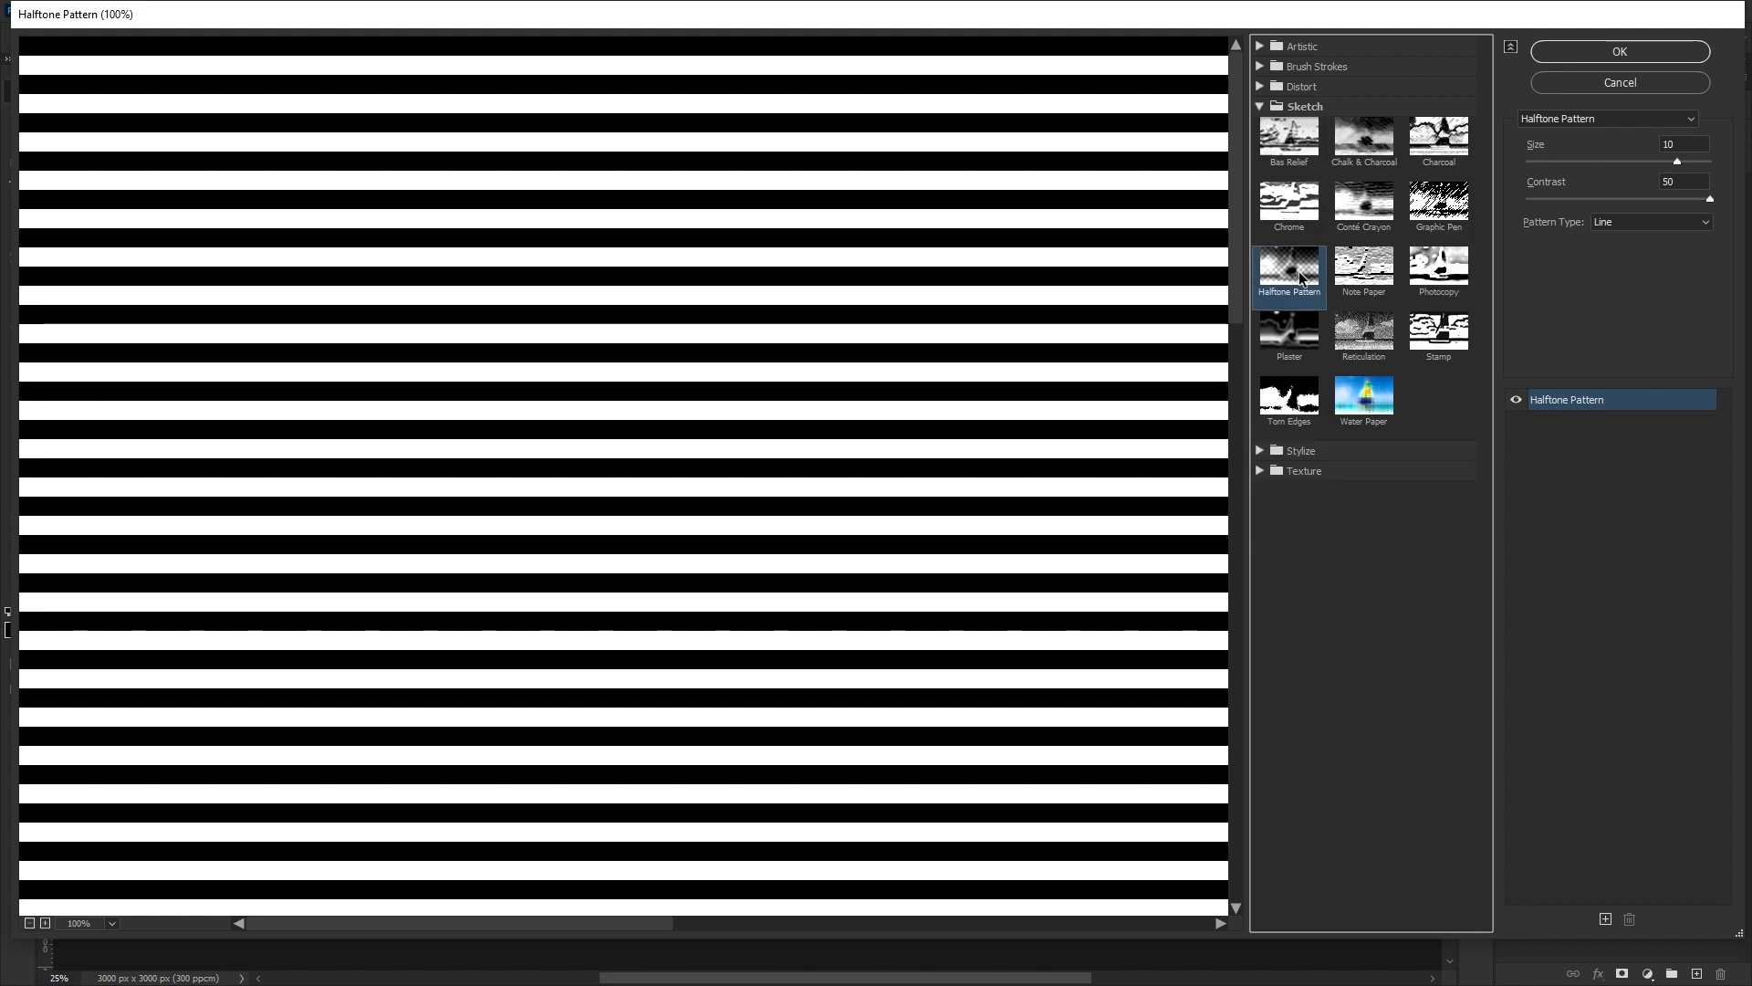
pyautogui.click(1675, 145)
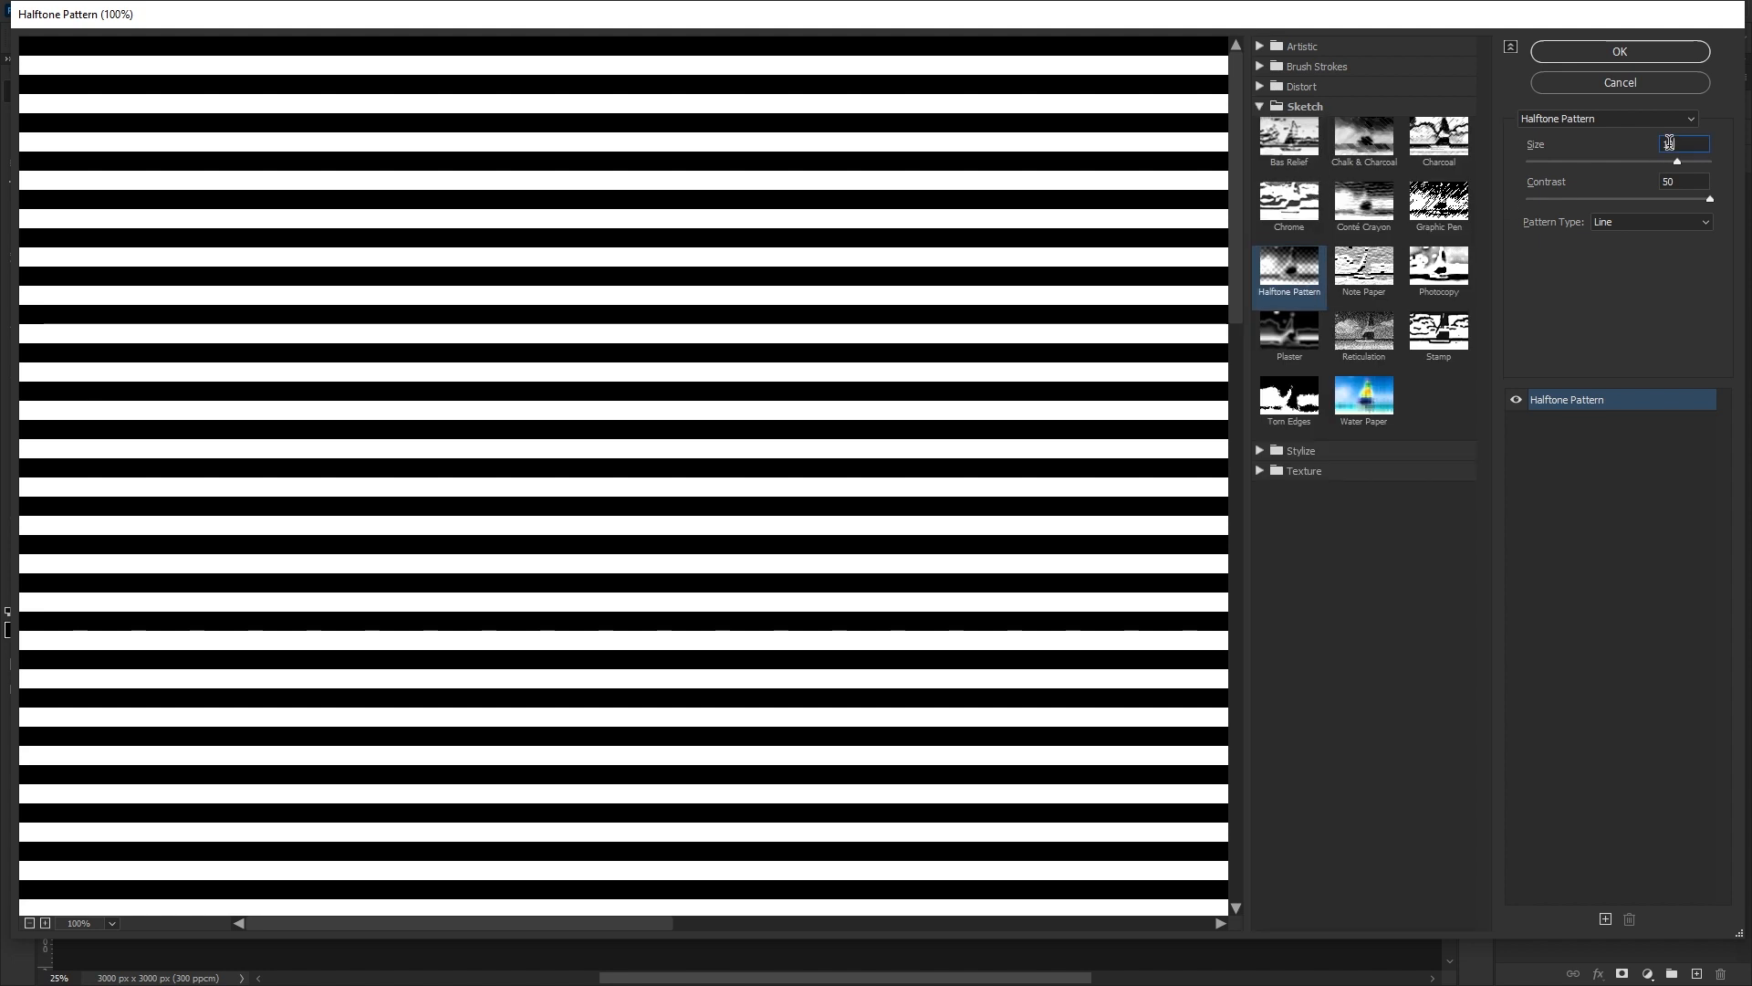
pyautogui.write('1')
pyautogui.press('Tab')
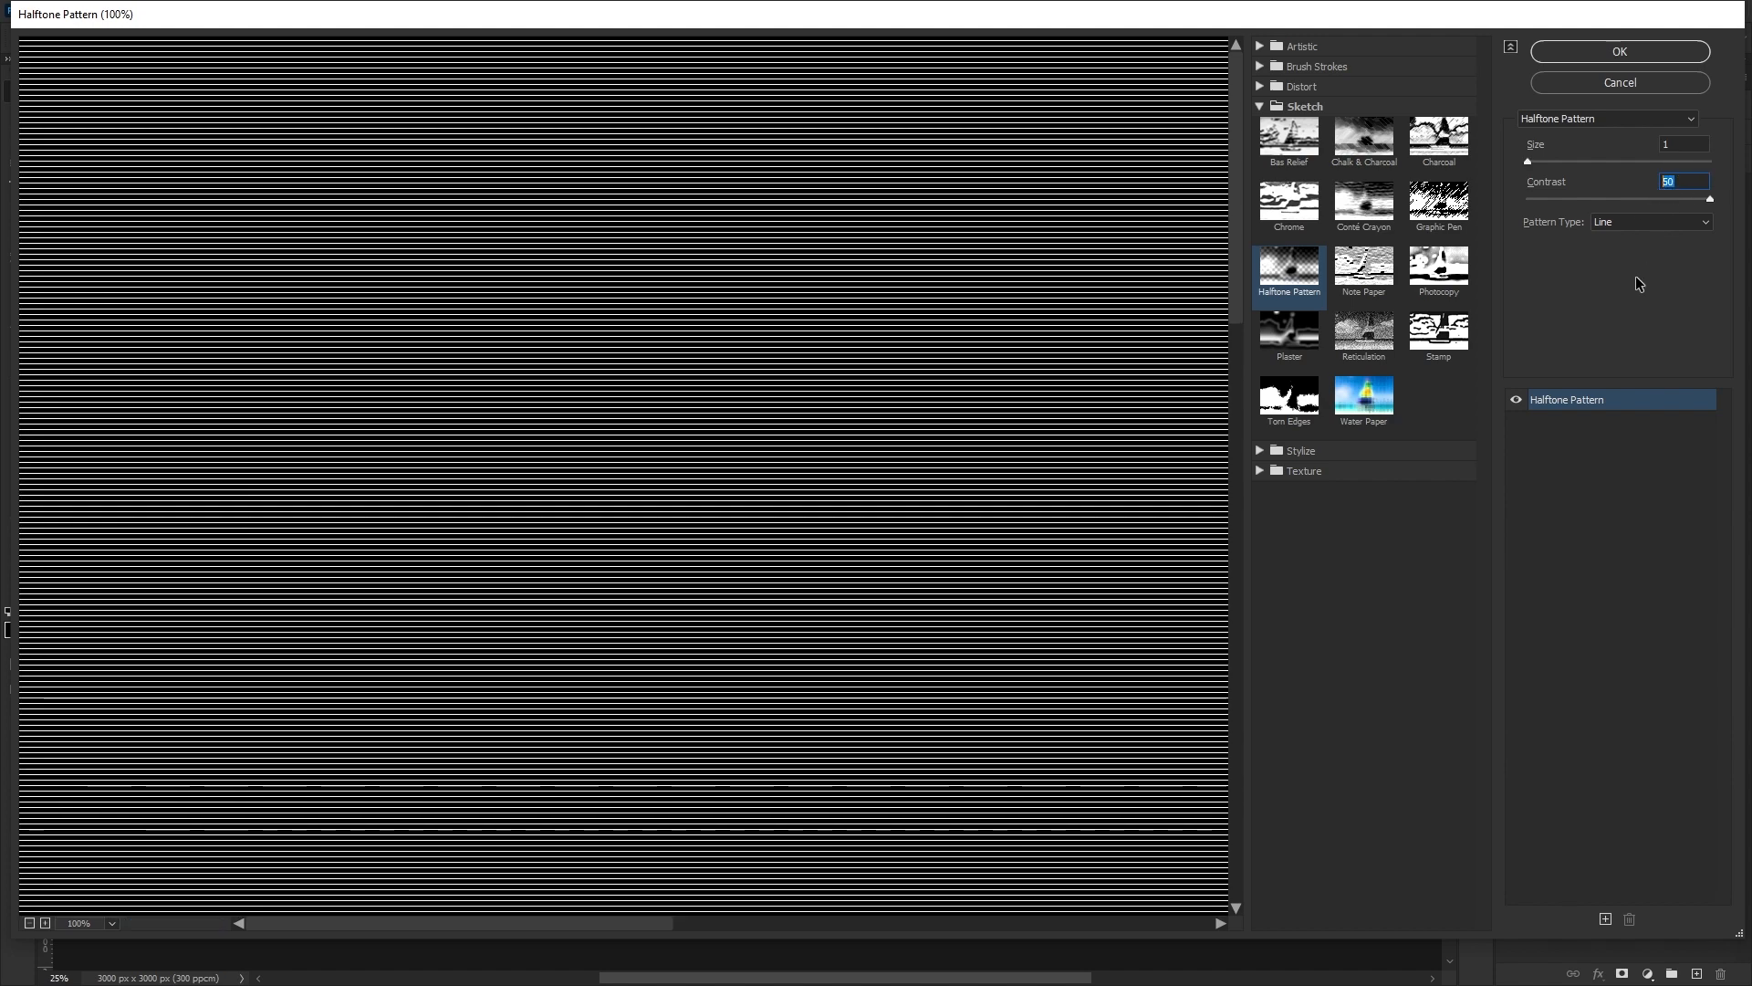
pyautogui.write('5')
pyautogui.click(1627, 225)
pyautogui.click(1618, 265)
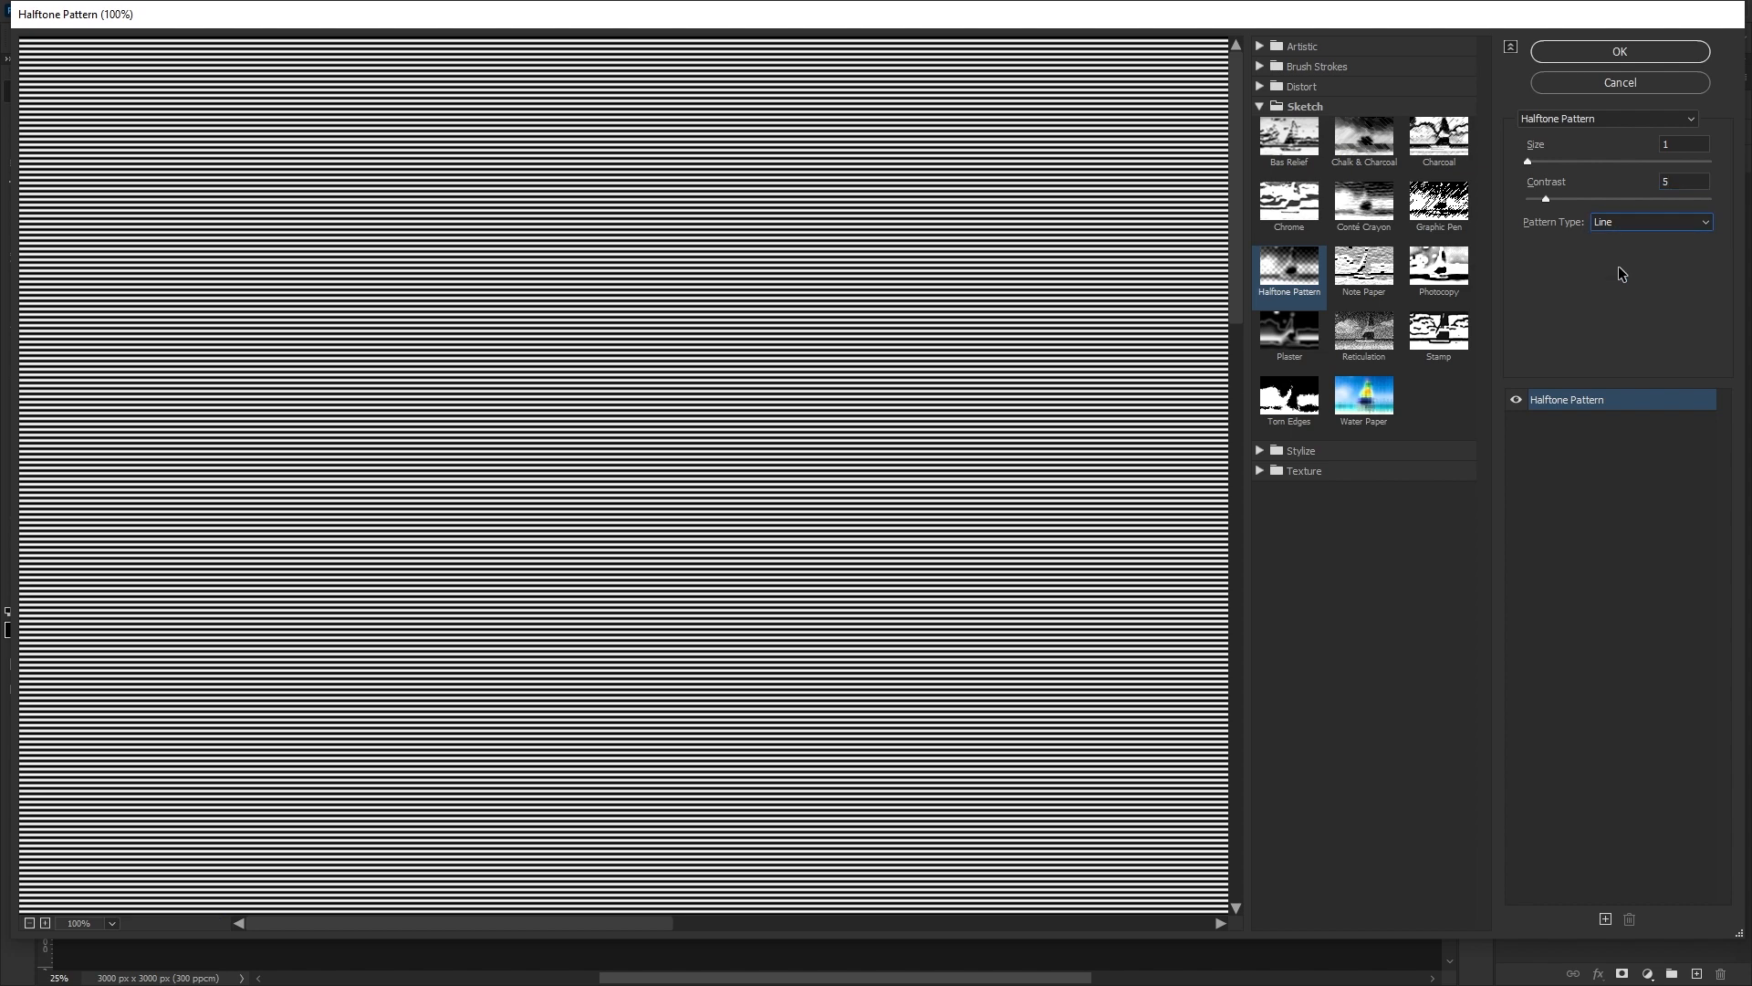
pyautogui.click(1608, 50)
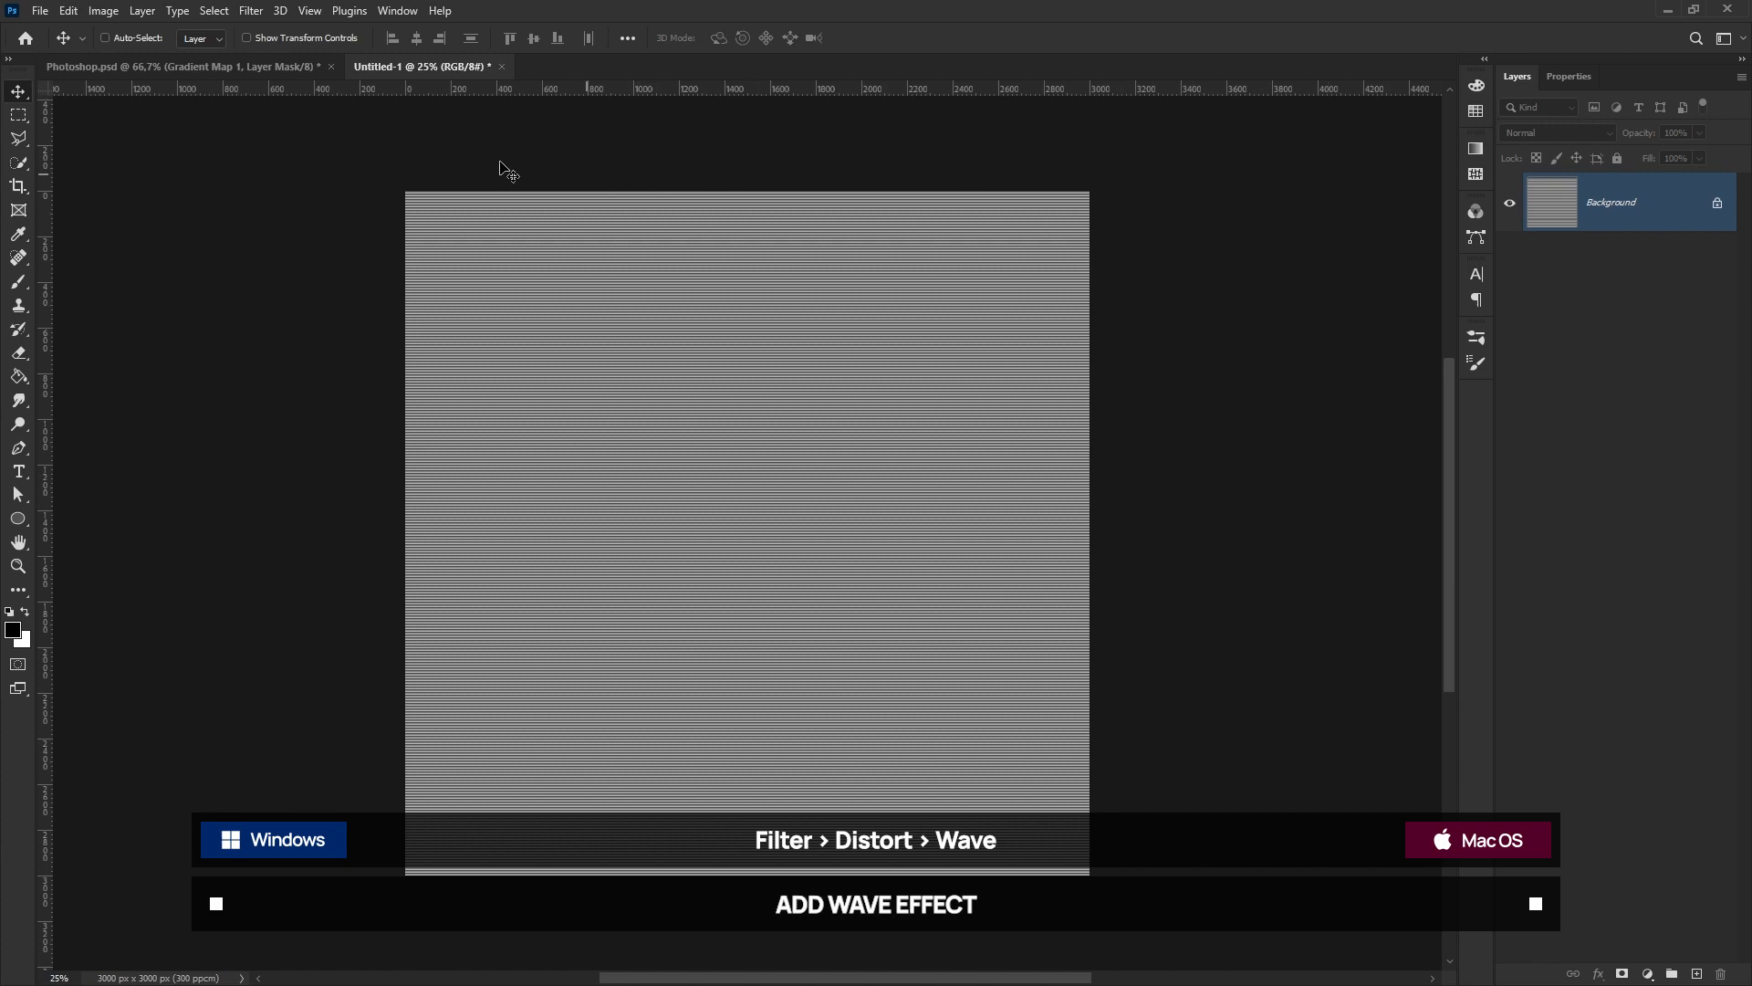
# - Start the Wave distortion on the striped background with type Sine and adjust the number of generators, wavelength range and amplitude range
pyautogui.click(251, 11)
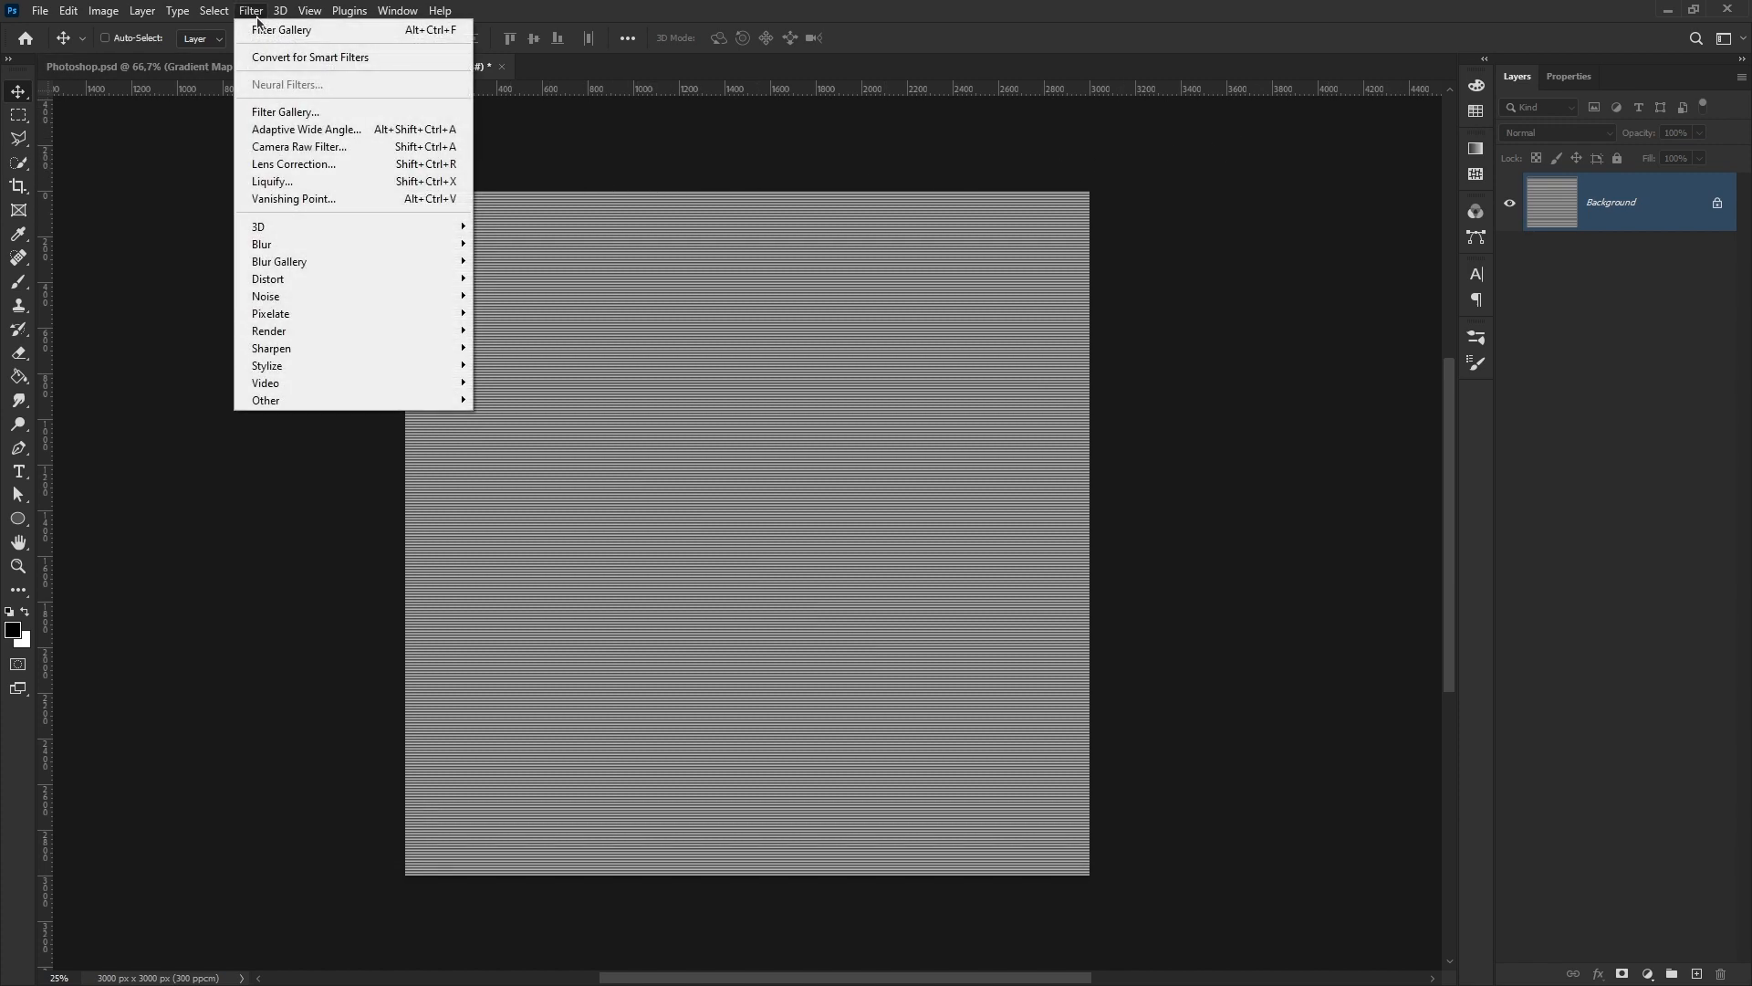
pyautogui.moveTo(302, 282)
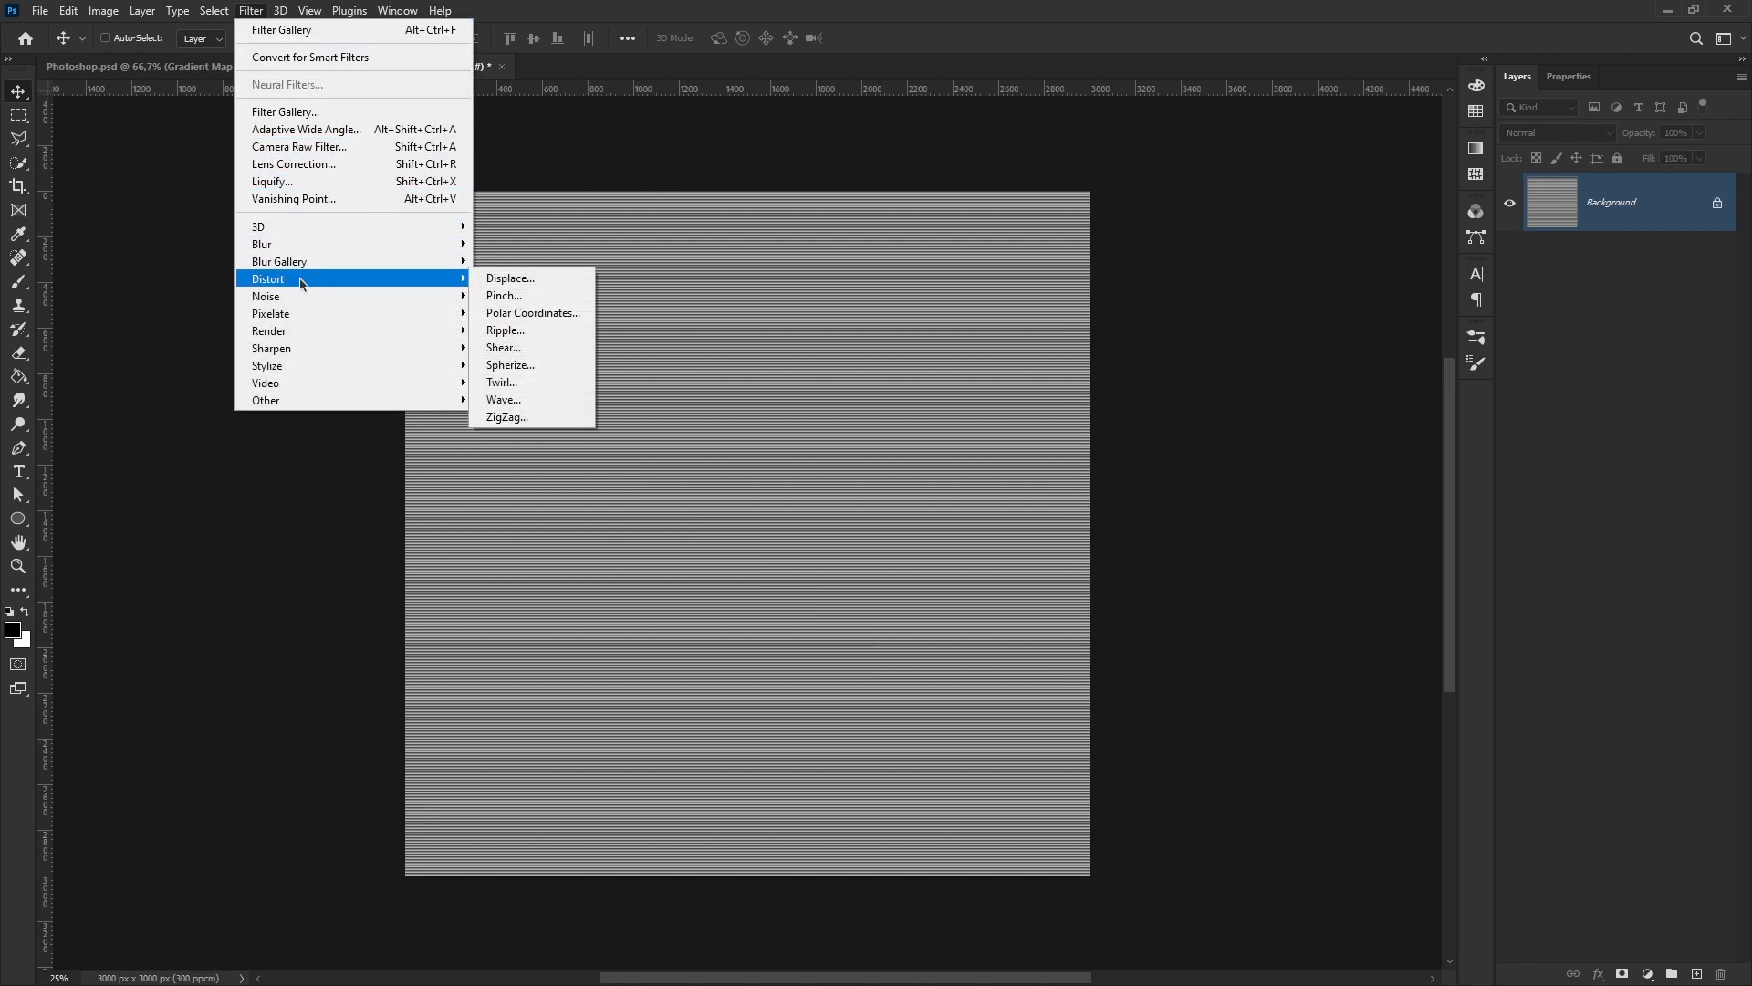
pyautogui.click(537, 404)
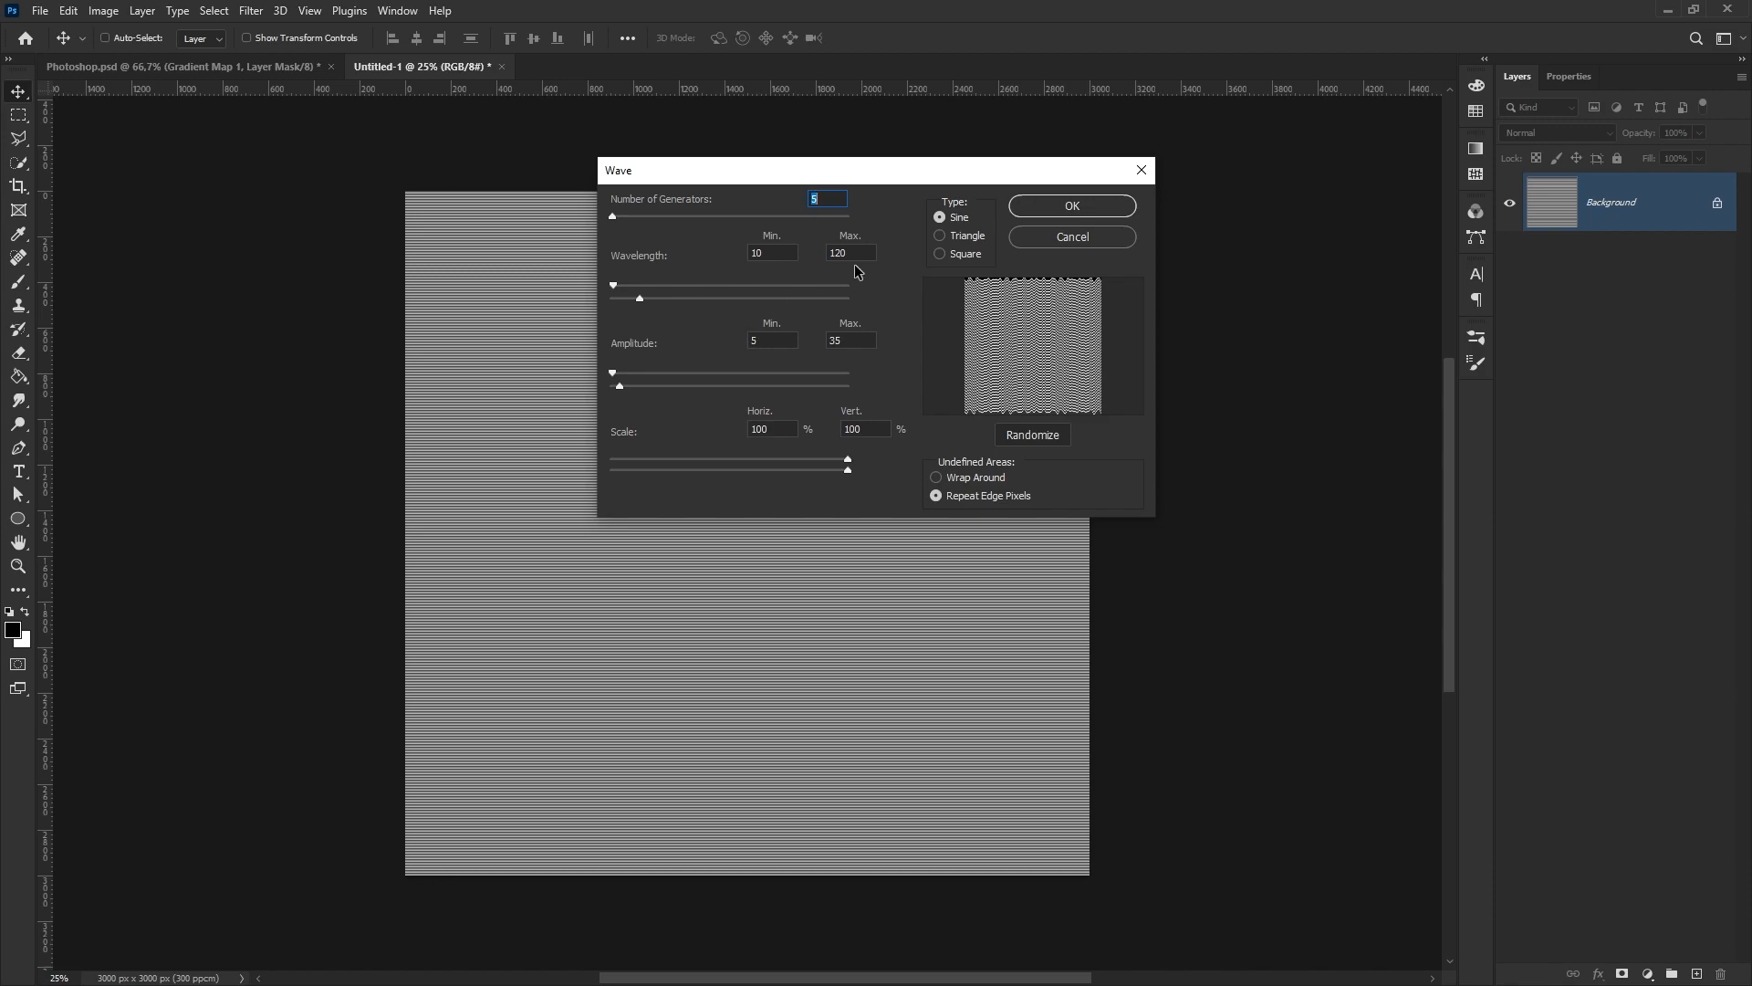
pyautogui.click(940, 220)
pyautogui.moveTo(829, 197); pyautogui.dragTo(718, 257)
pyautogui.moveTo(858, 253); pyautogui.dragTo(824, 261)
pyautogui.moveTo(769, 336); pyautogui.dragTo(714, 348)
pyautogui.moveTo(838, 340); pyautogui.dragTo(889, 353)
pyautogui.write('5')
# - Set the Wave filter's scale to 49% horizontal and 50% vertical, choose Wrap Around for undefined areas, and apply it
pyautogui.moveTo(772, 429); pyautogui.dragTo(712, 431)
pyautogui.write('49')
pyautogui.moveTo(867, 430); pyautogui.dragTo(845, 431)
pyautogui.write('50')
pyautogui.click(938, 478)
pyautogui.click(1073, 206)
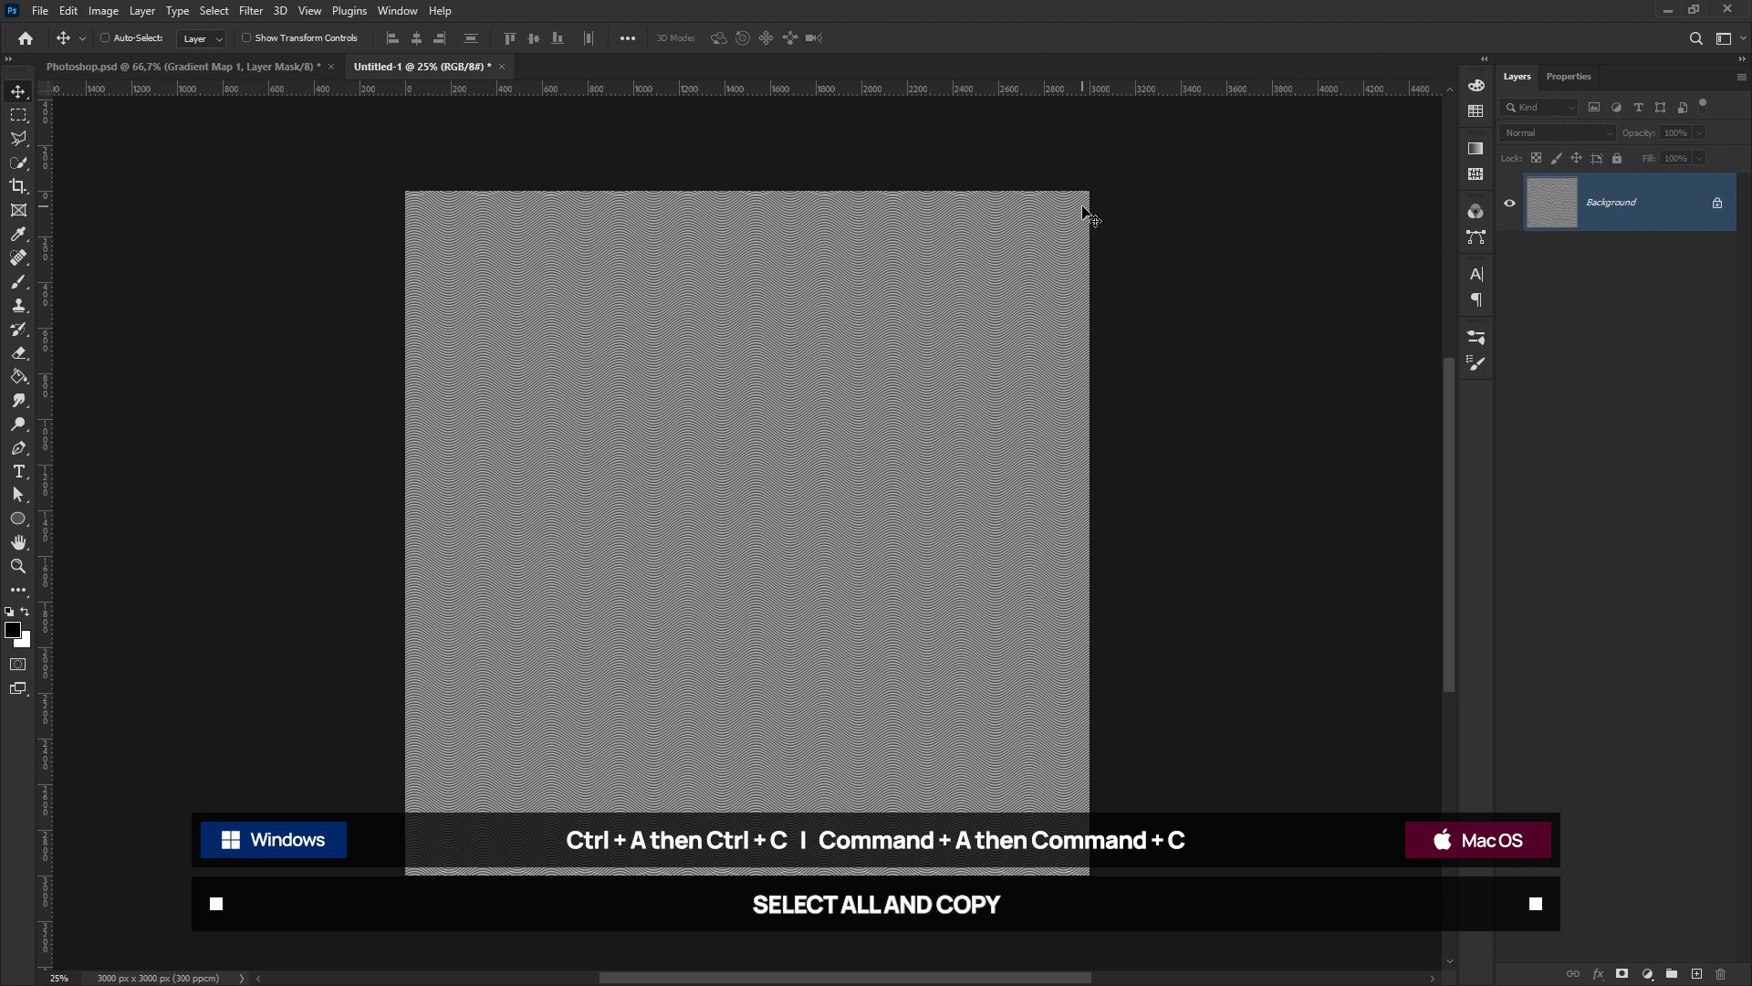
# - Copy the entire wavy line pattern and return to the Photoshop.psd portrait document
pyautogui.hotkey('ctrl', 'a')
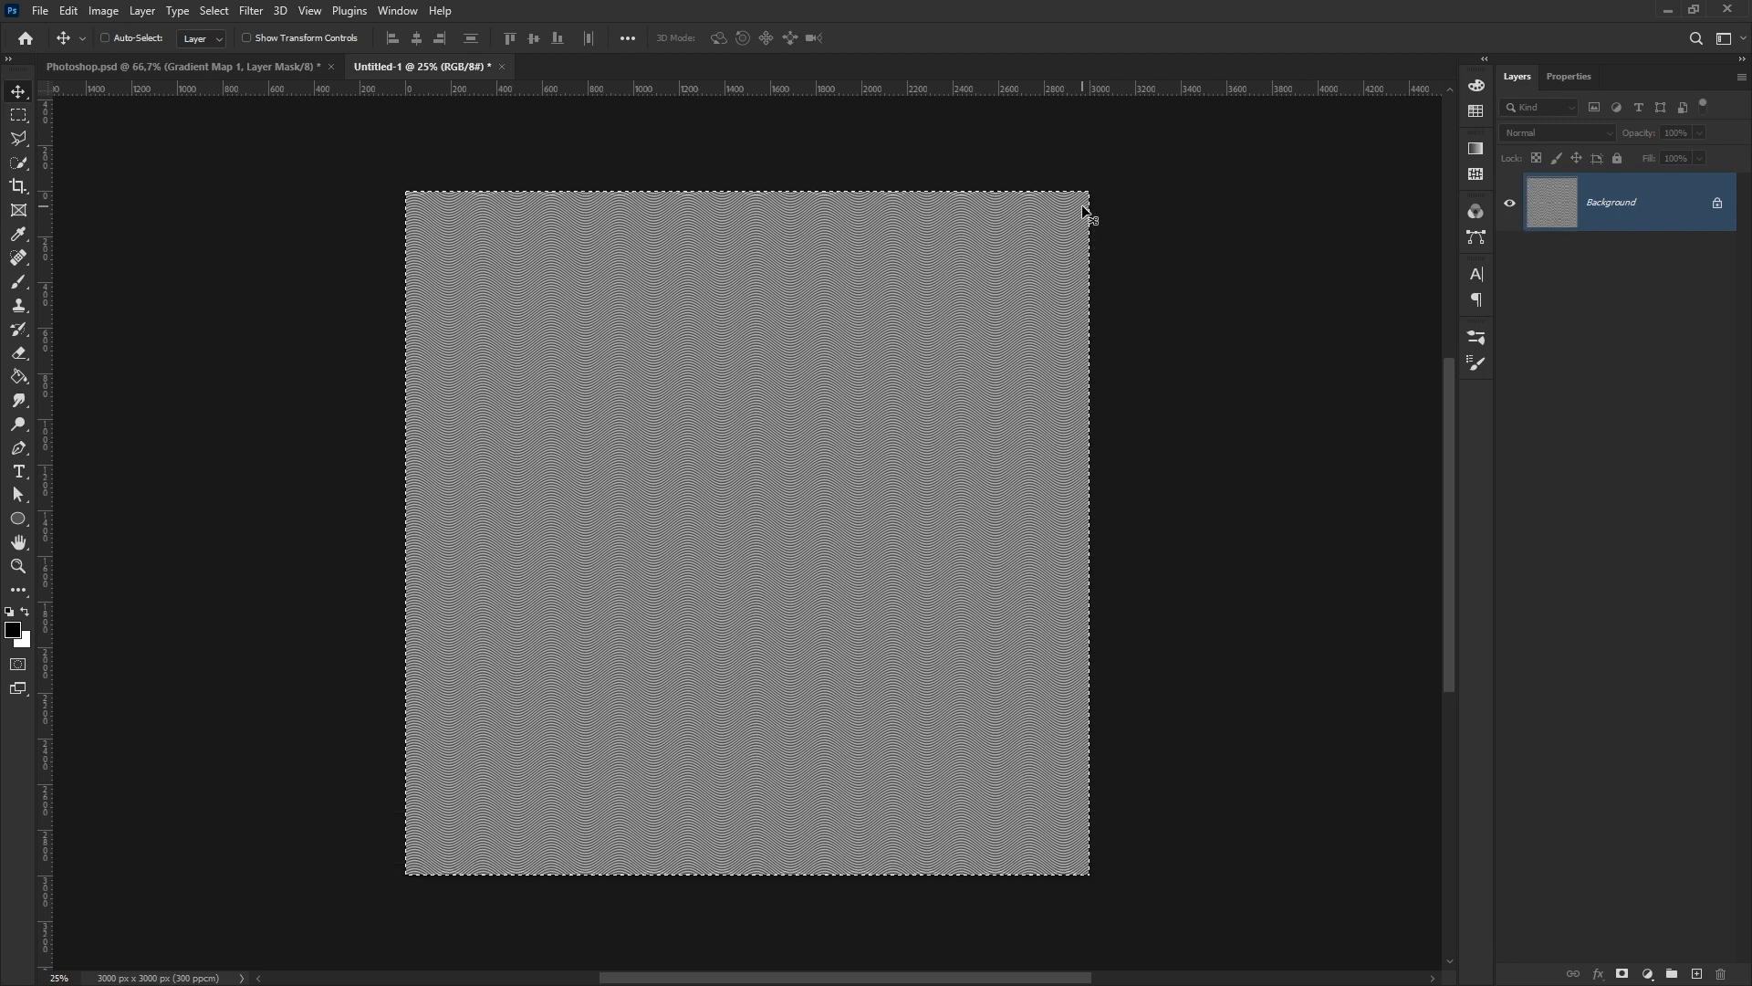
pyautogui.hotkey('ctrl', 'c')
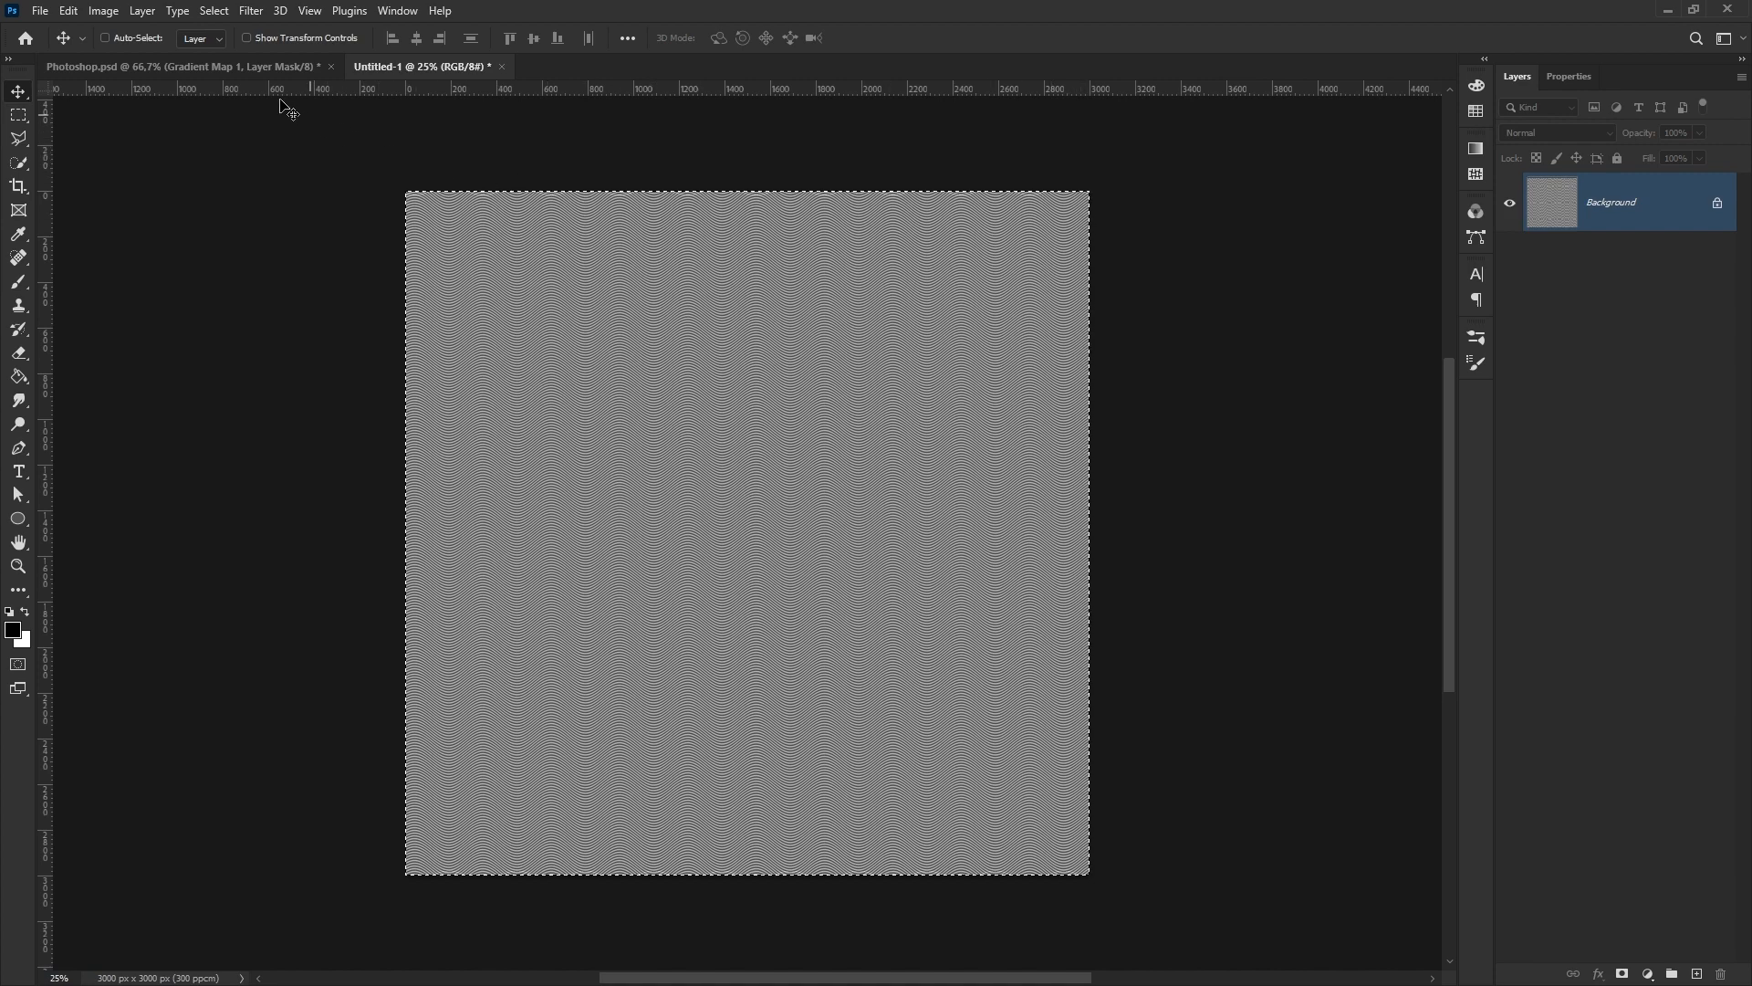
pyautogui.click(235, 71)
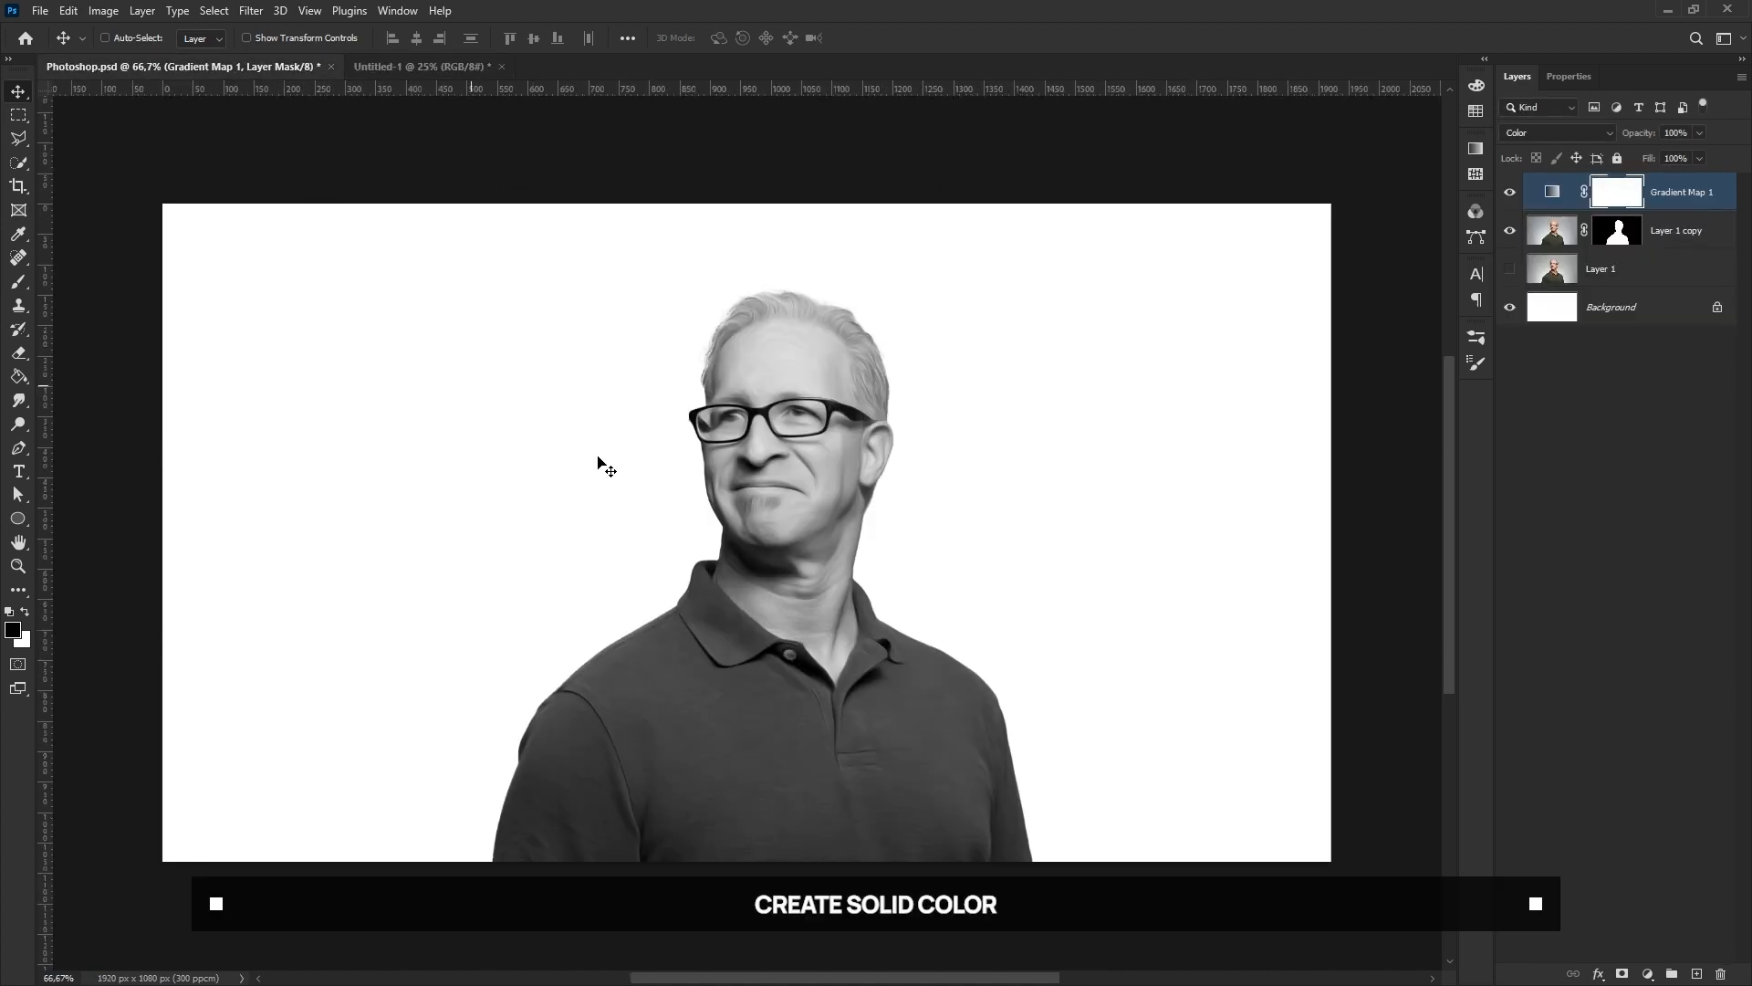
# - Add a Solid Color fill layer in dark gray #414141 above the gradient map
pyautogui.click(1649, 973)
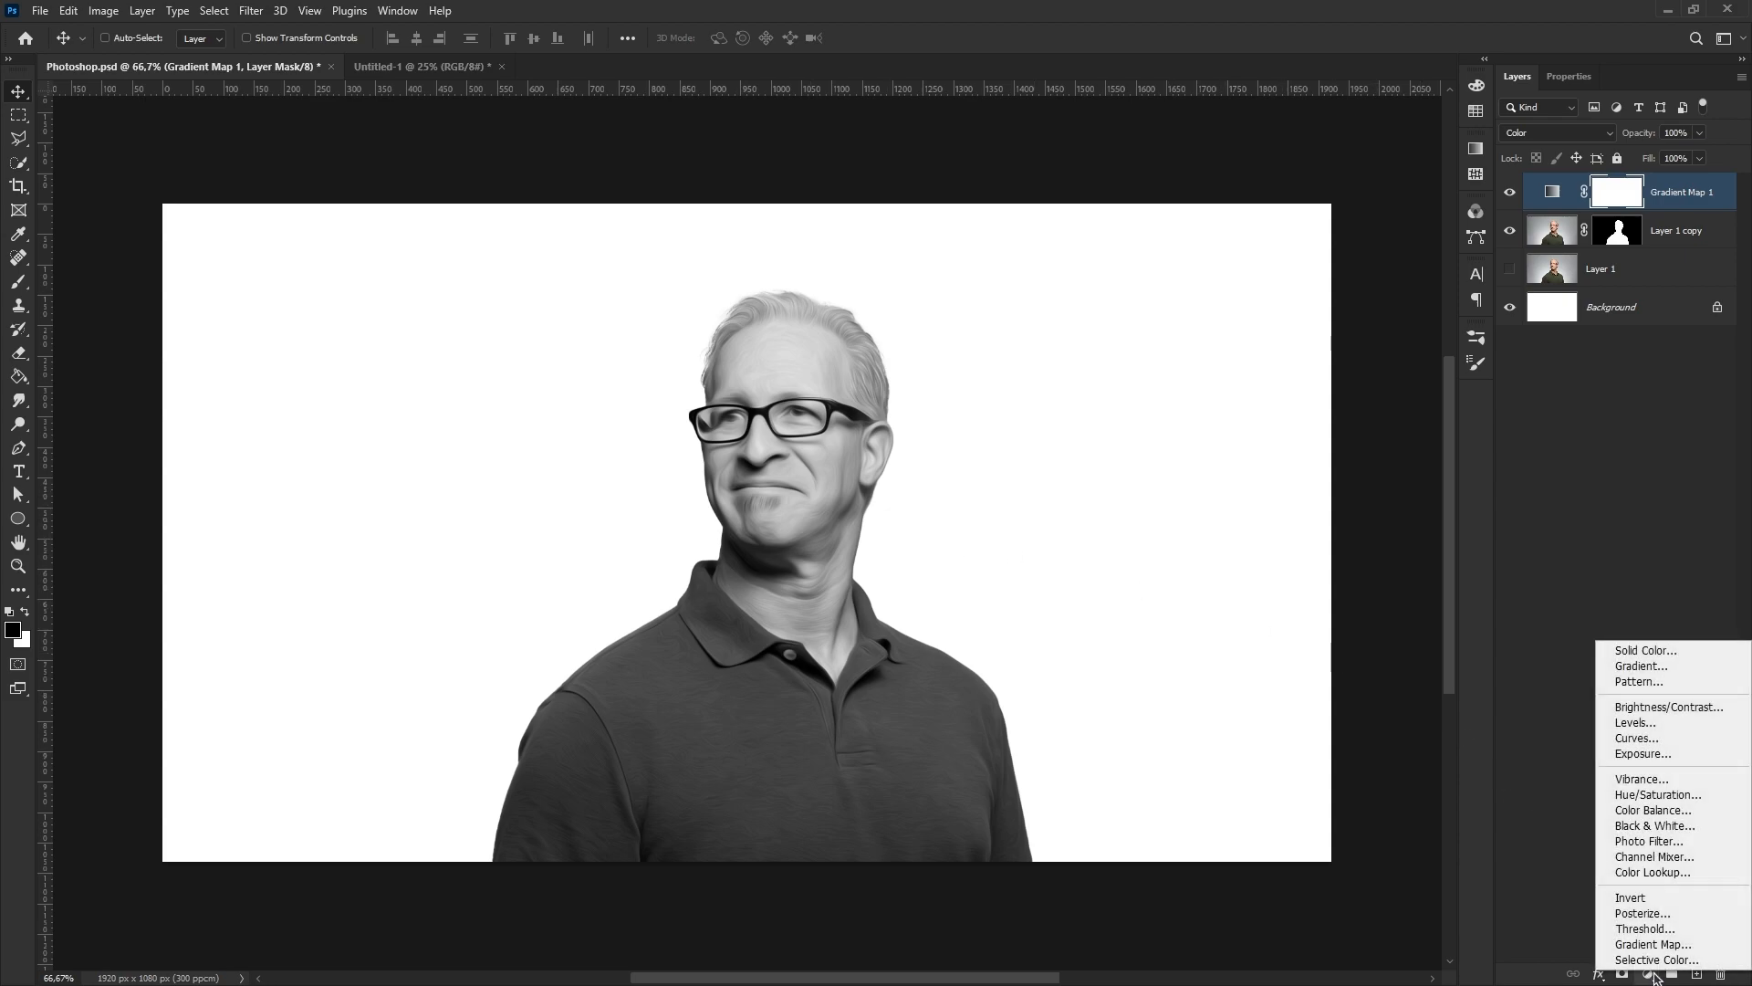
pyautogui.click(1642, 651)
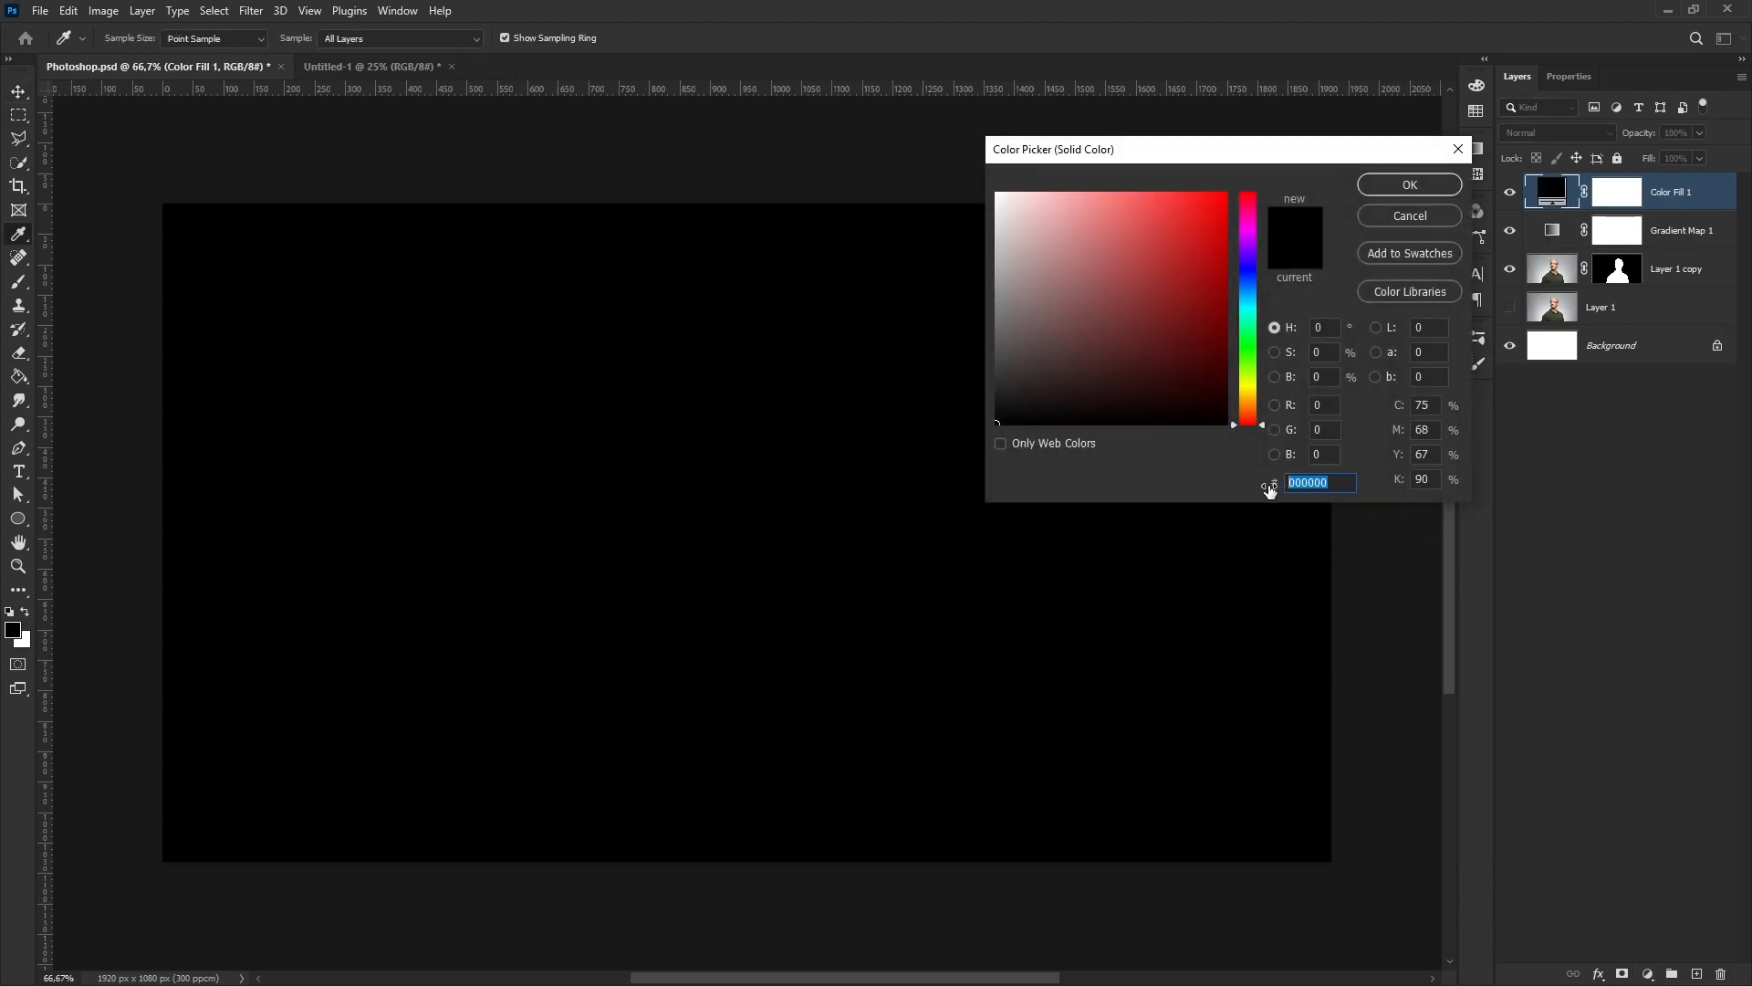
pyautogui.write('414141')
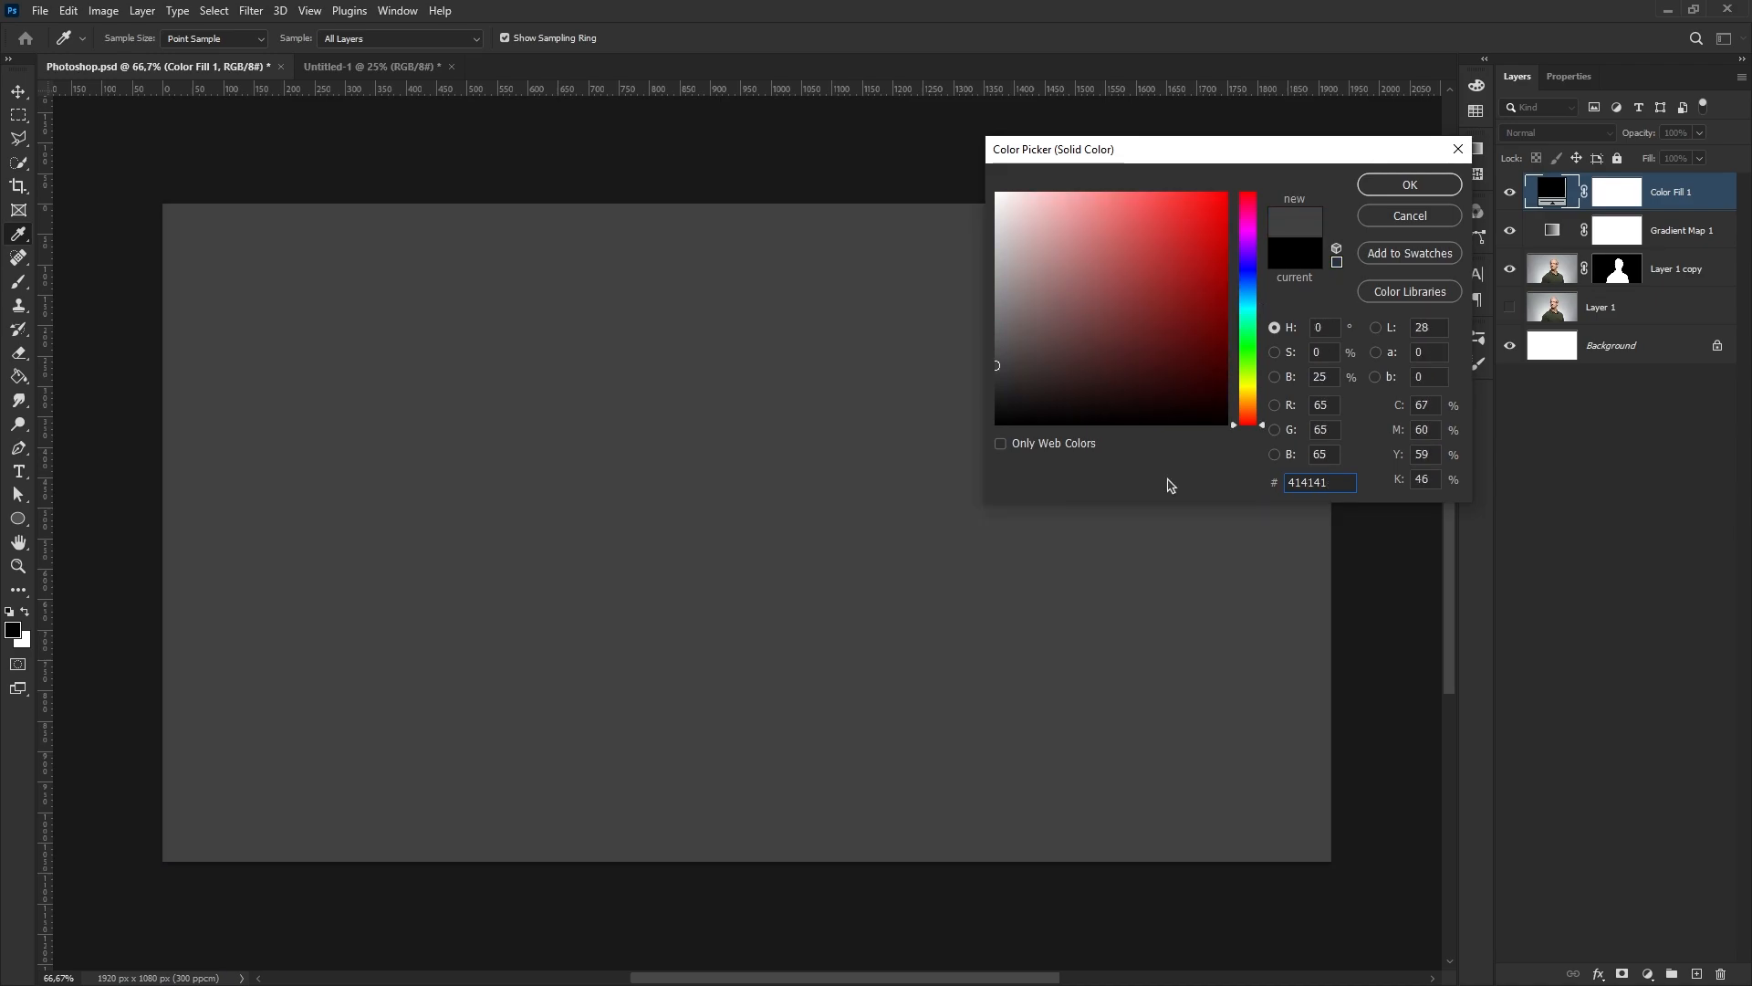
pyautogui.click(1396, 187)
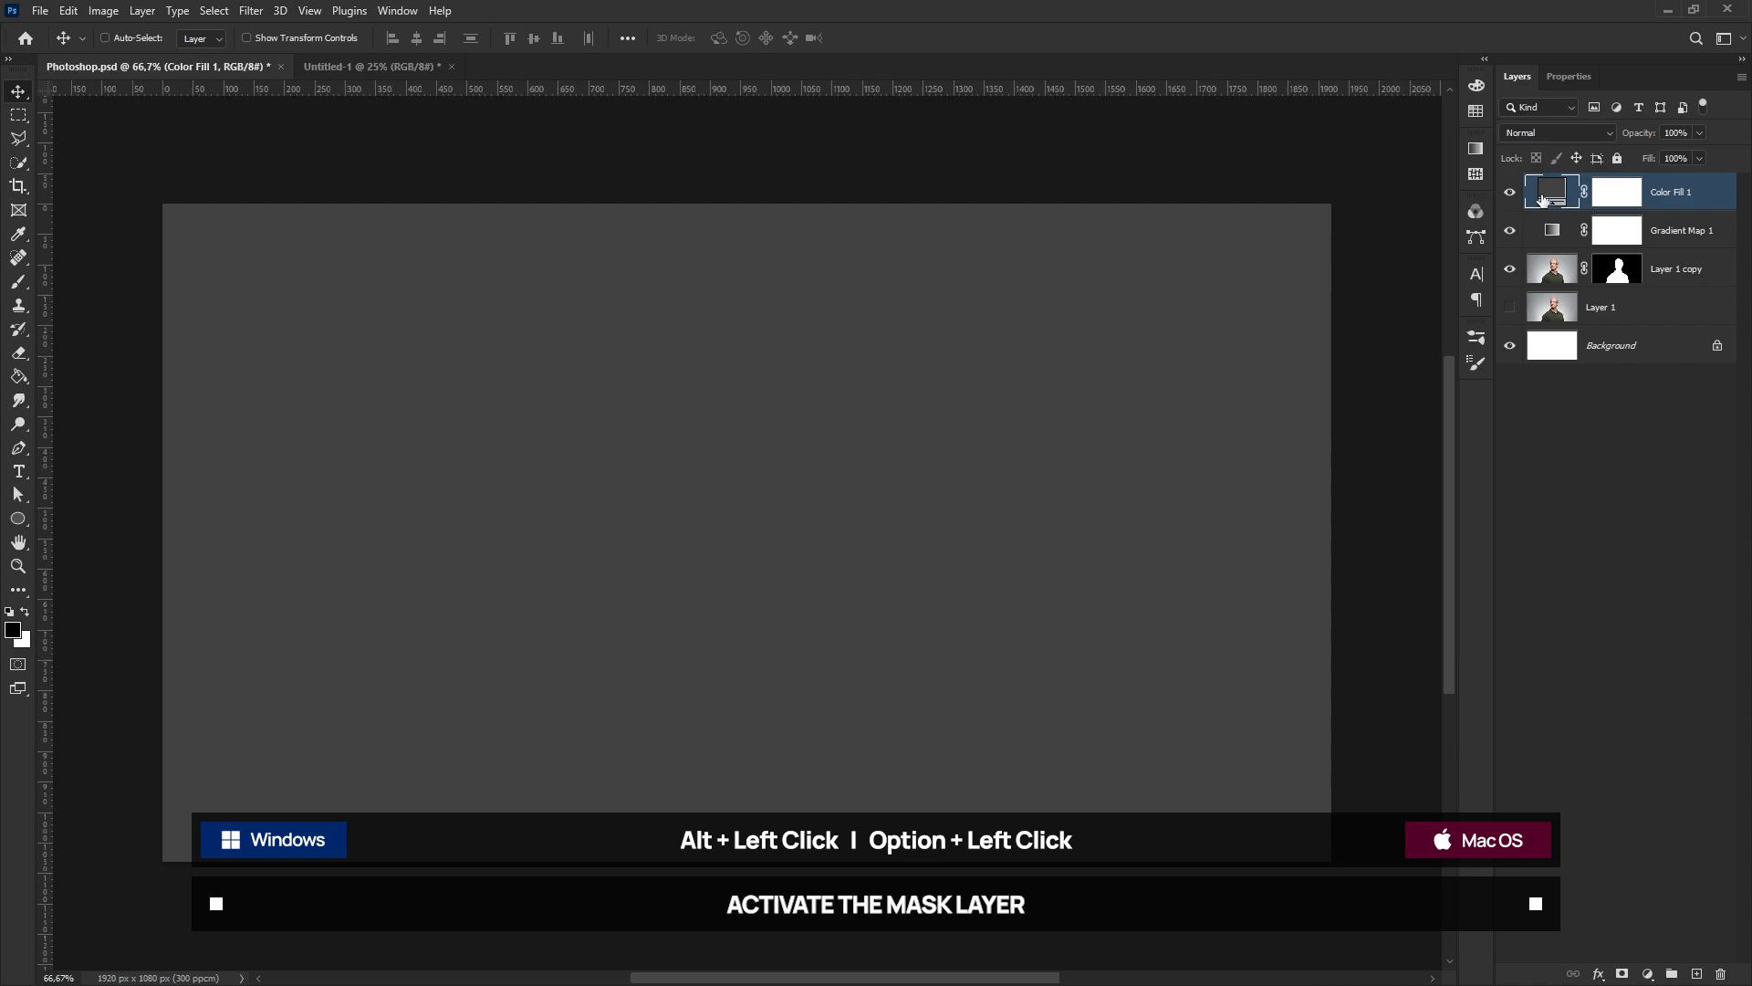
# - Display the Color Fill 1 layer mask on the canvas and paste the copied wave pattern into it
pyautogui.keyDown('alt'); pyautogui.click(1615, 200); pyautogui.keyUp('alt')
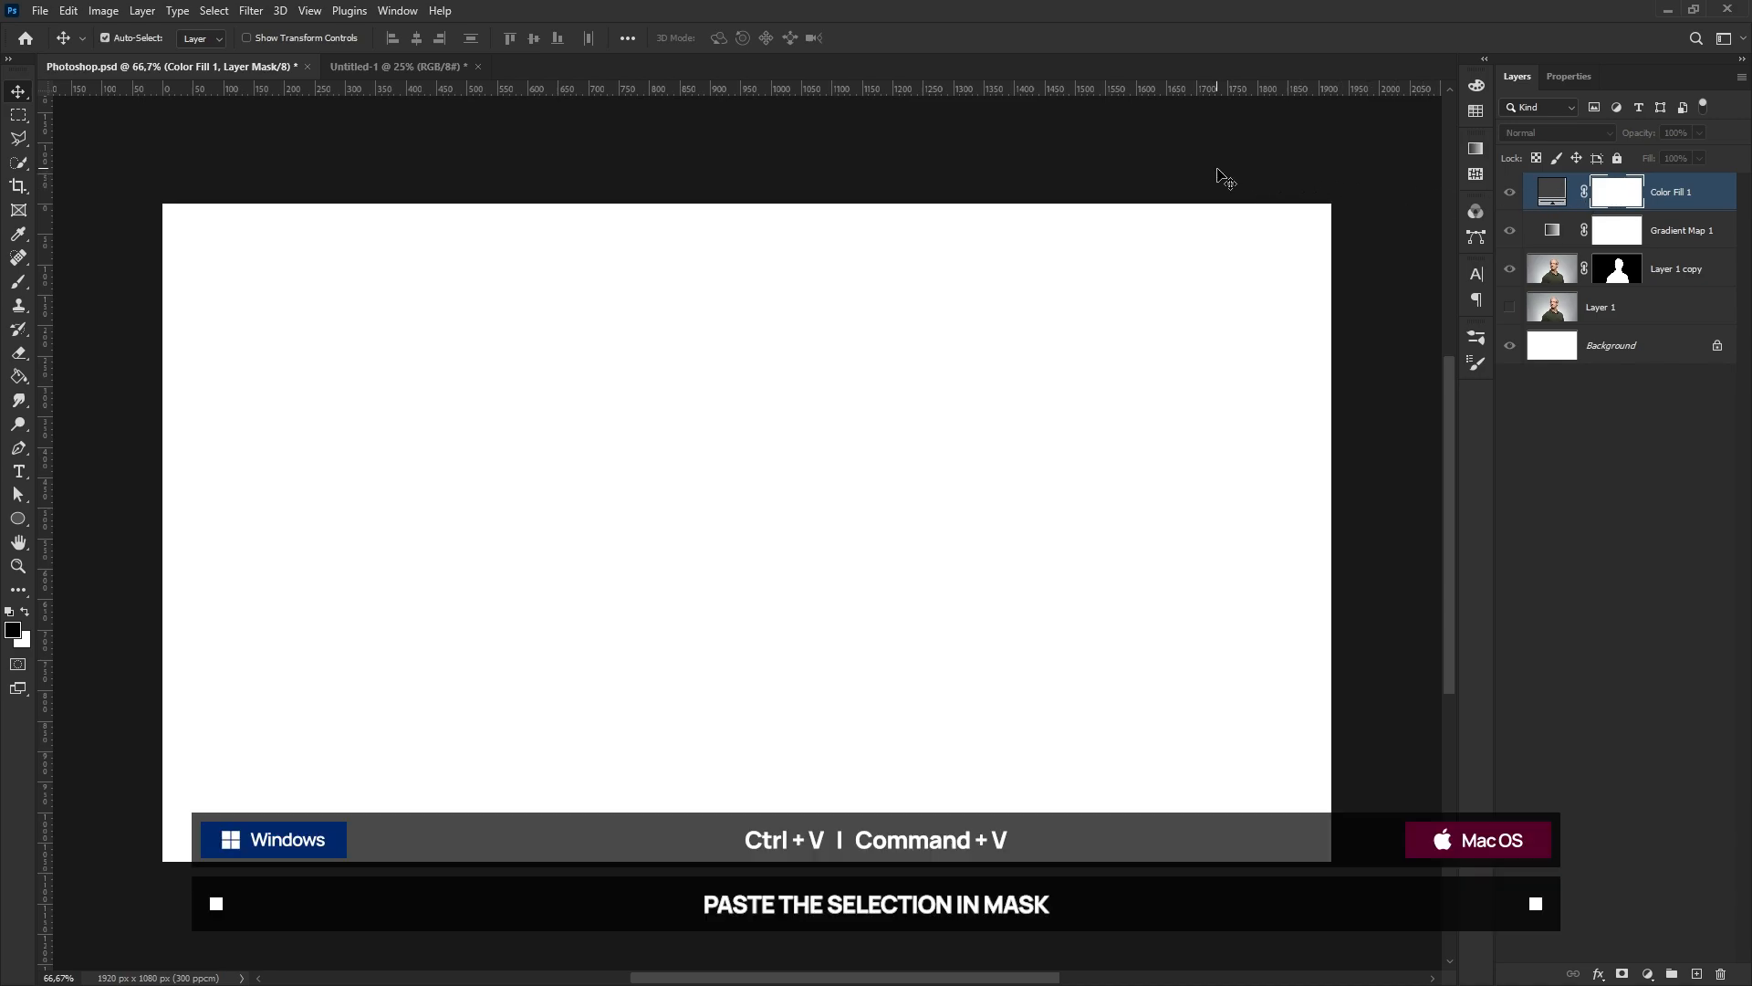
pyautogui.hotkey('ctrl', 'v')
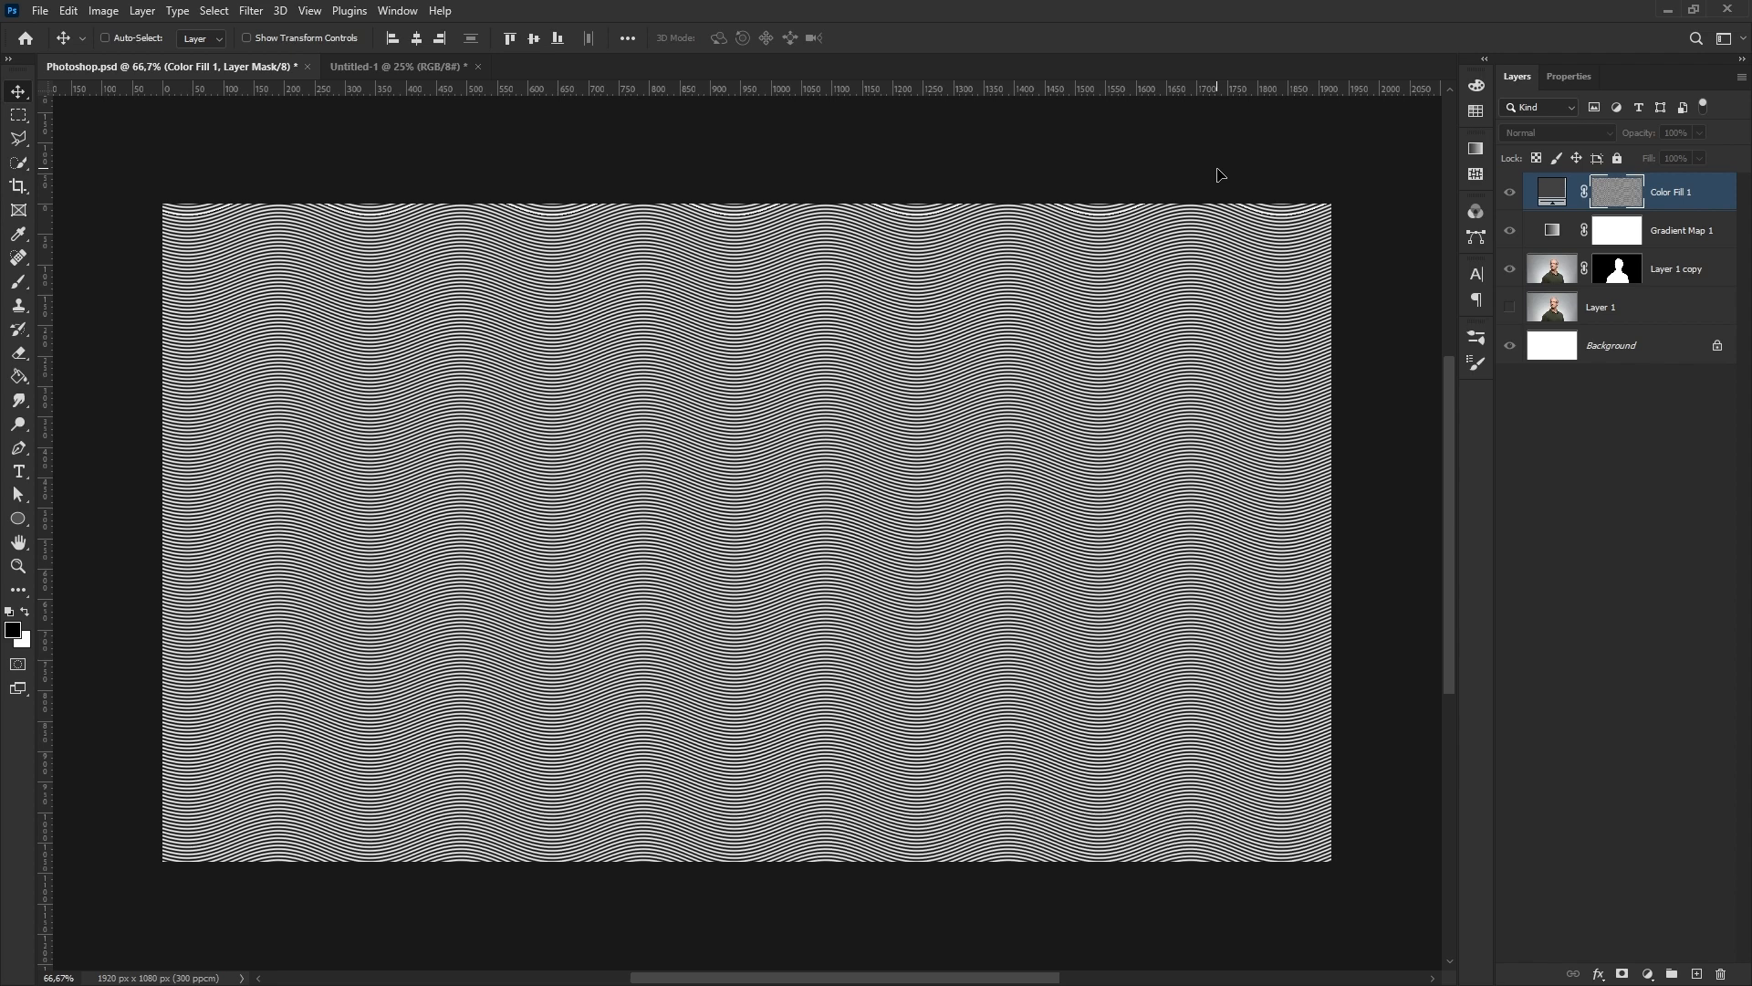
# - Center the pasted mask pattern at X 960 px, Y 540 px, scale it to 70%, and return to the normal image view
pyautogui.hotkey('ctrl', '-')
pyautogui.hotkey('ctrl', '-')
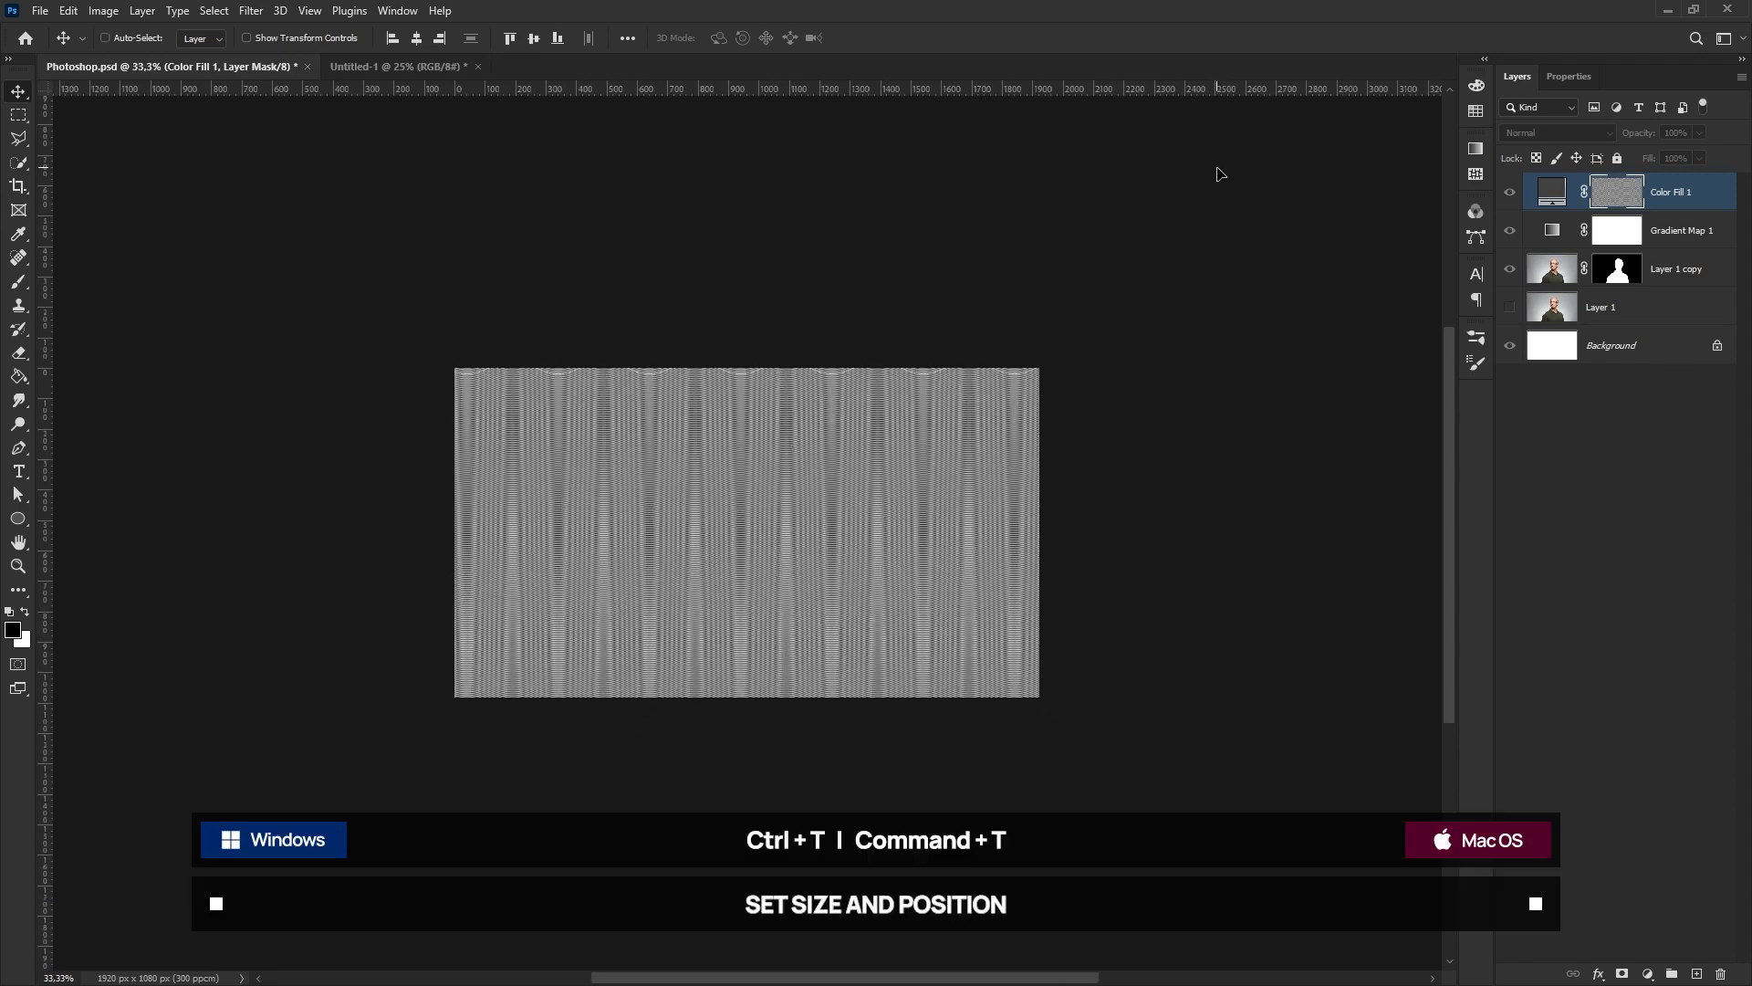
pyautogui.hotkey('ctrl', 't')
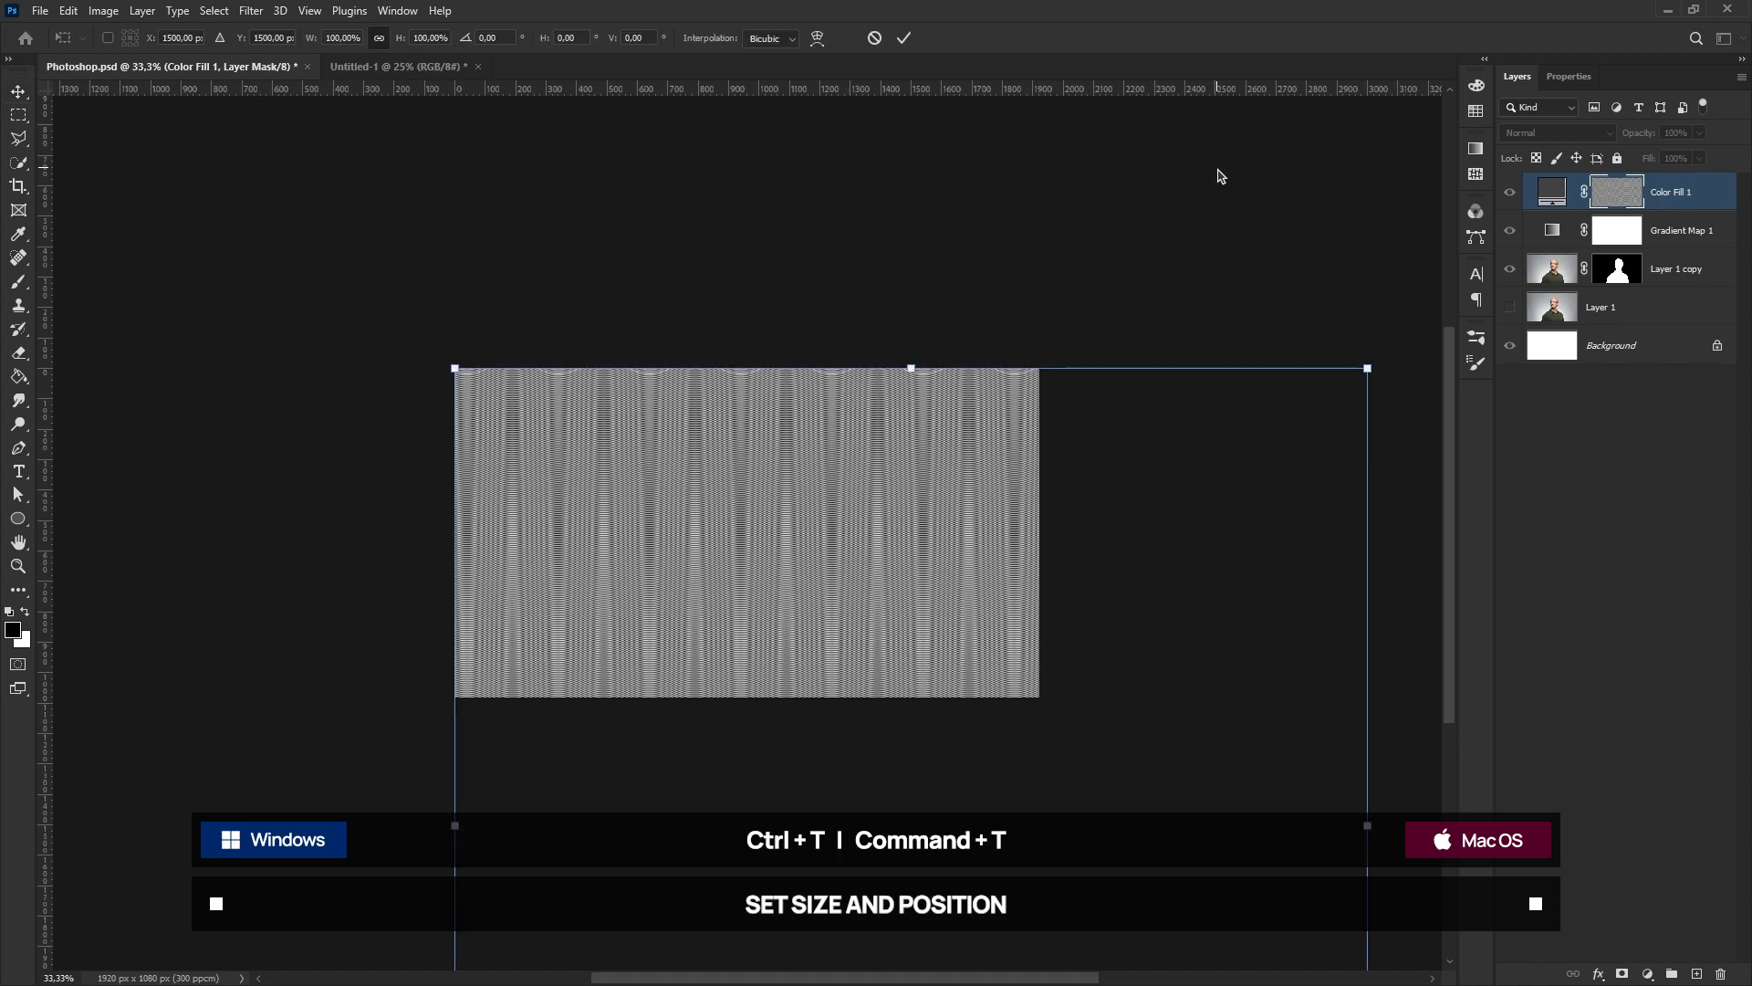
pyautogui.moveTo(801, 620); pyautogui.dragTo(639, 327)
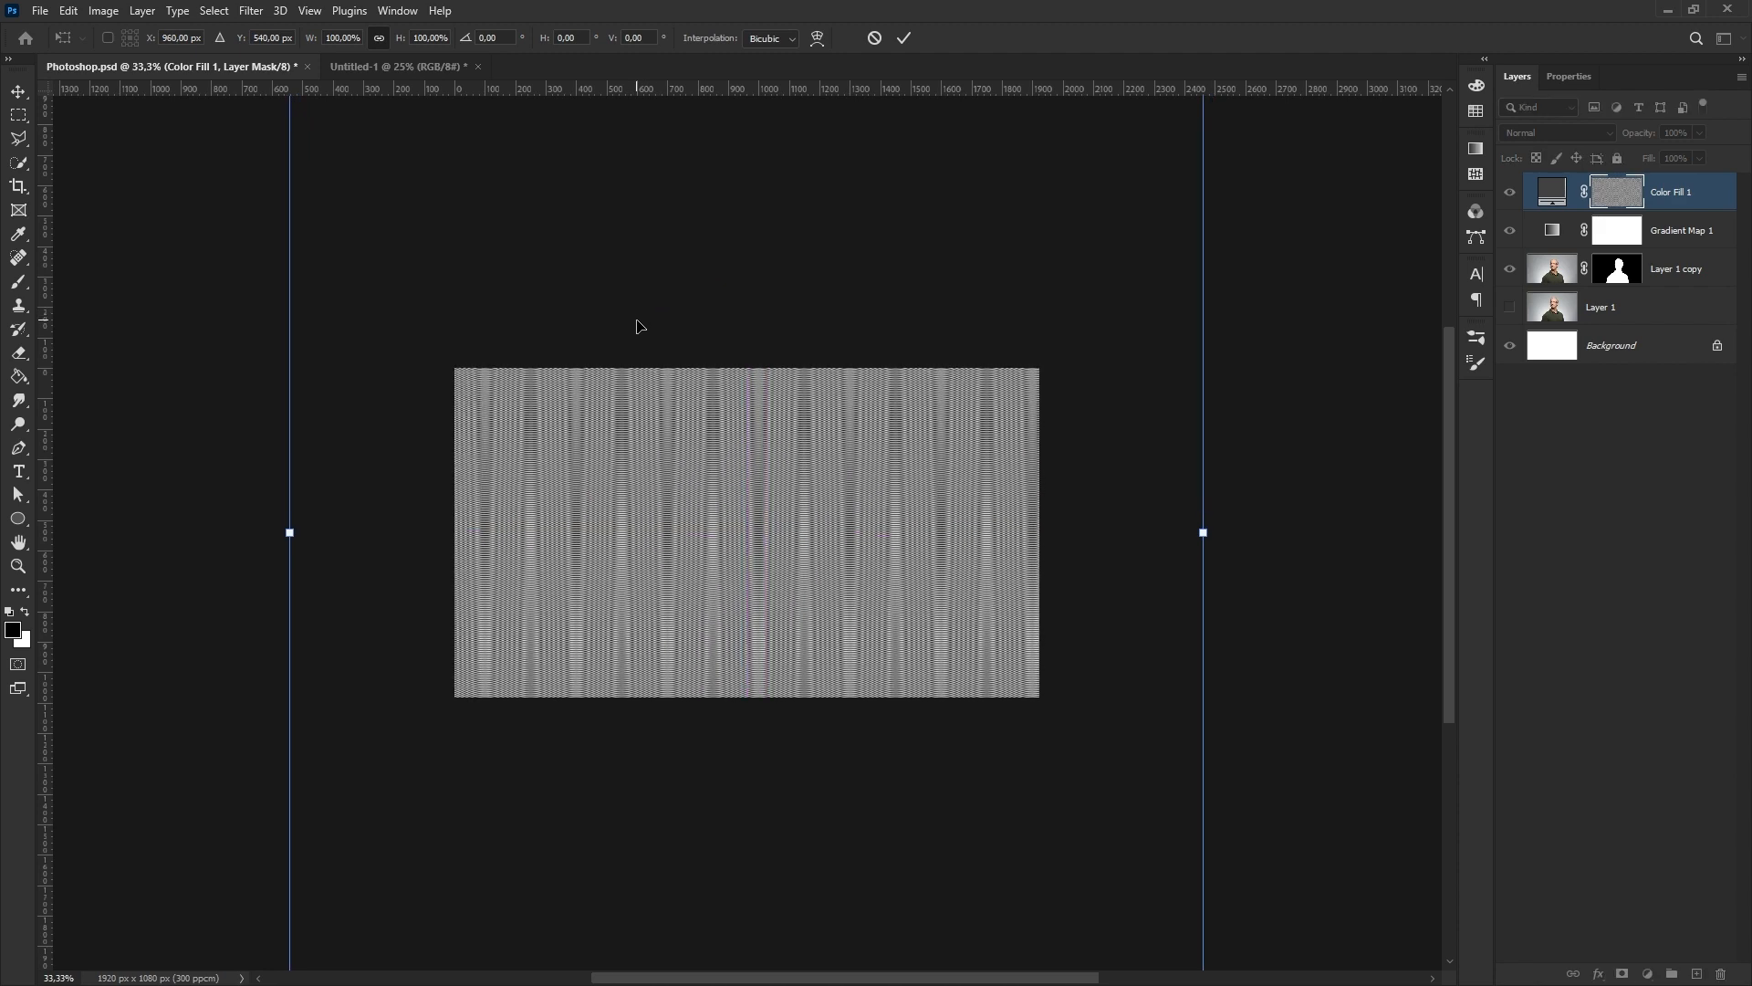
pyautogui.click(339, 37)
pyautogui.write('70')
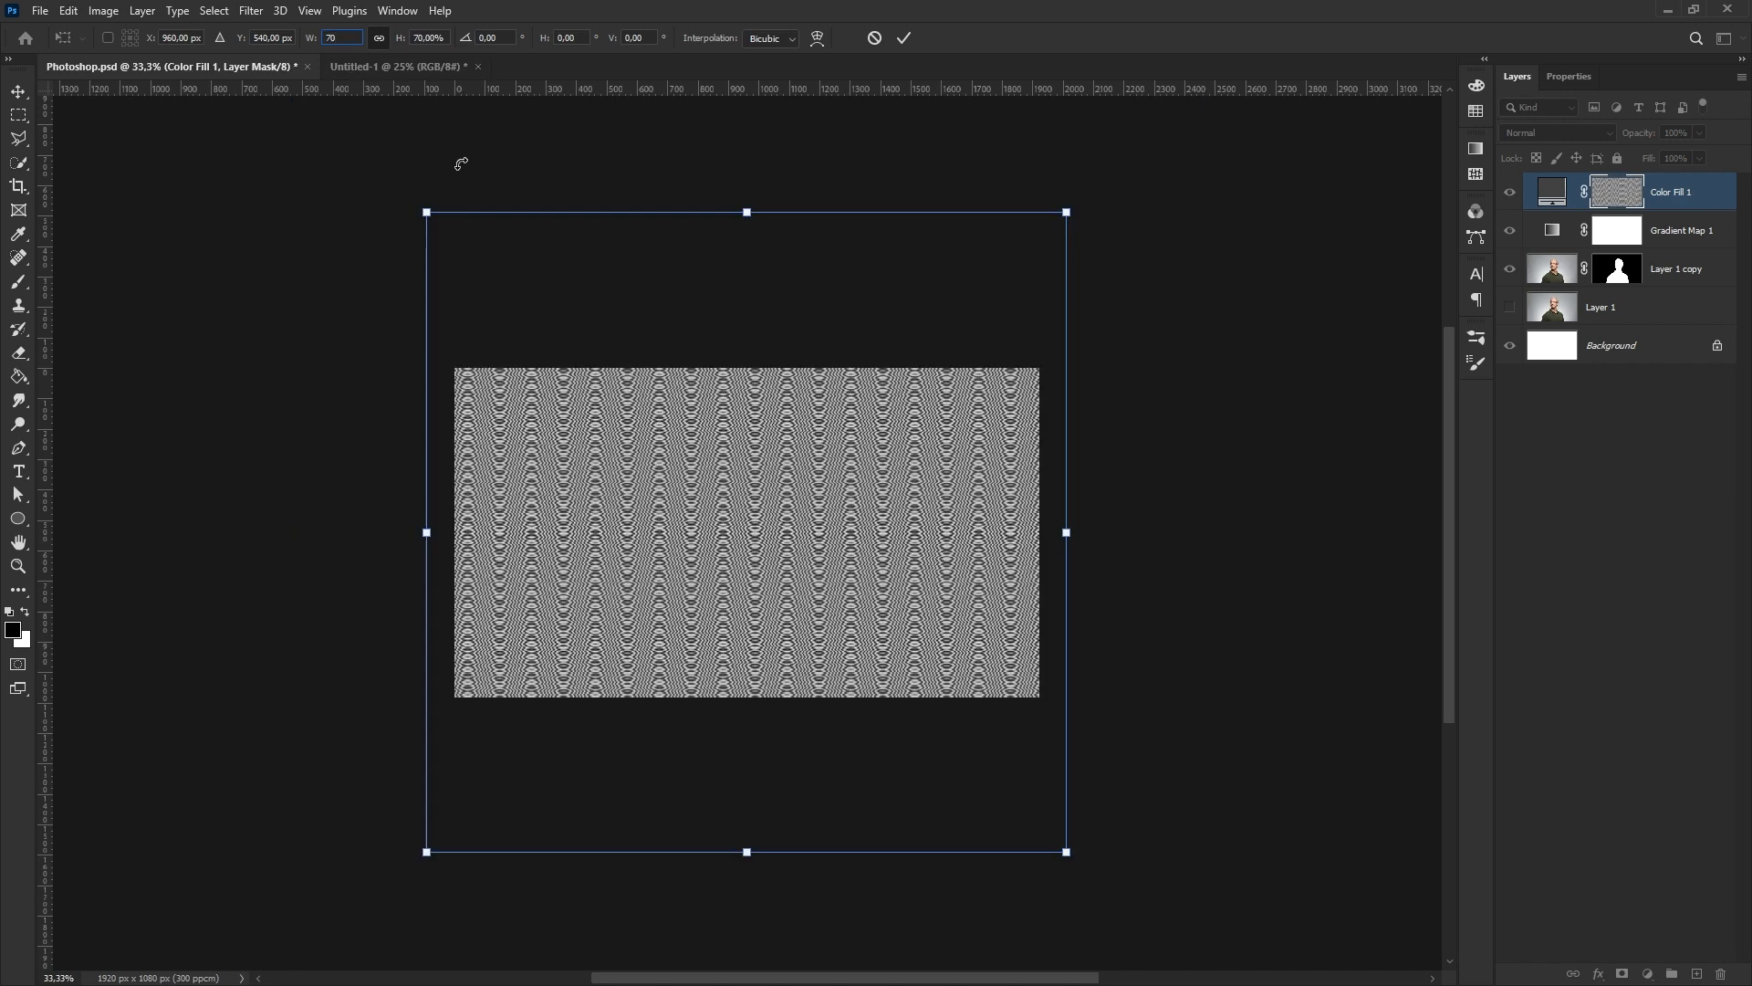
pyautogui.click(901, 38)
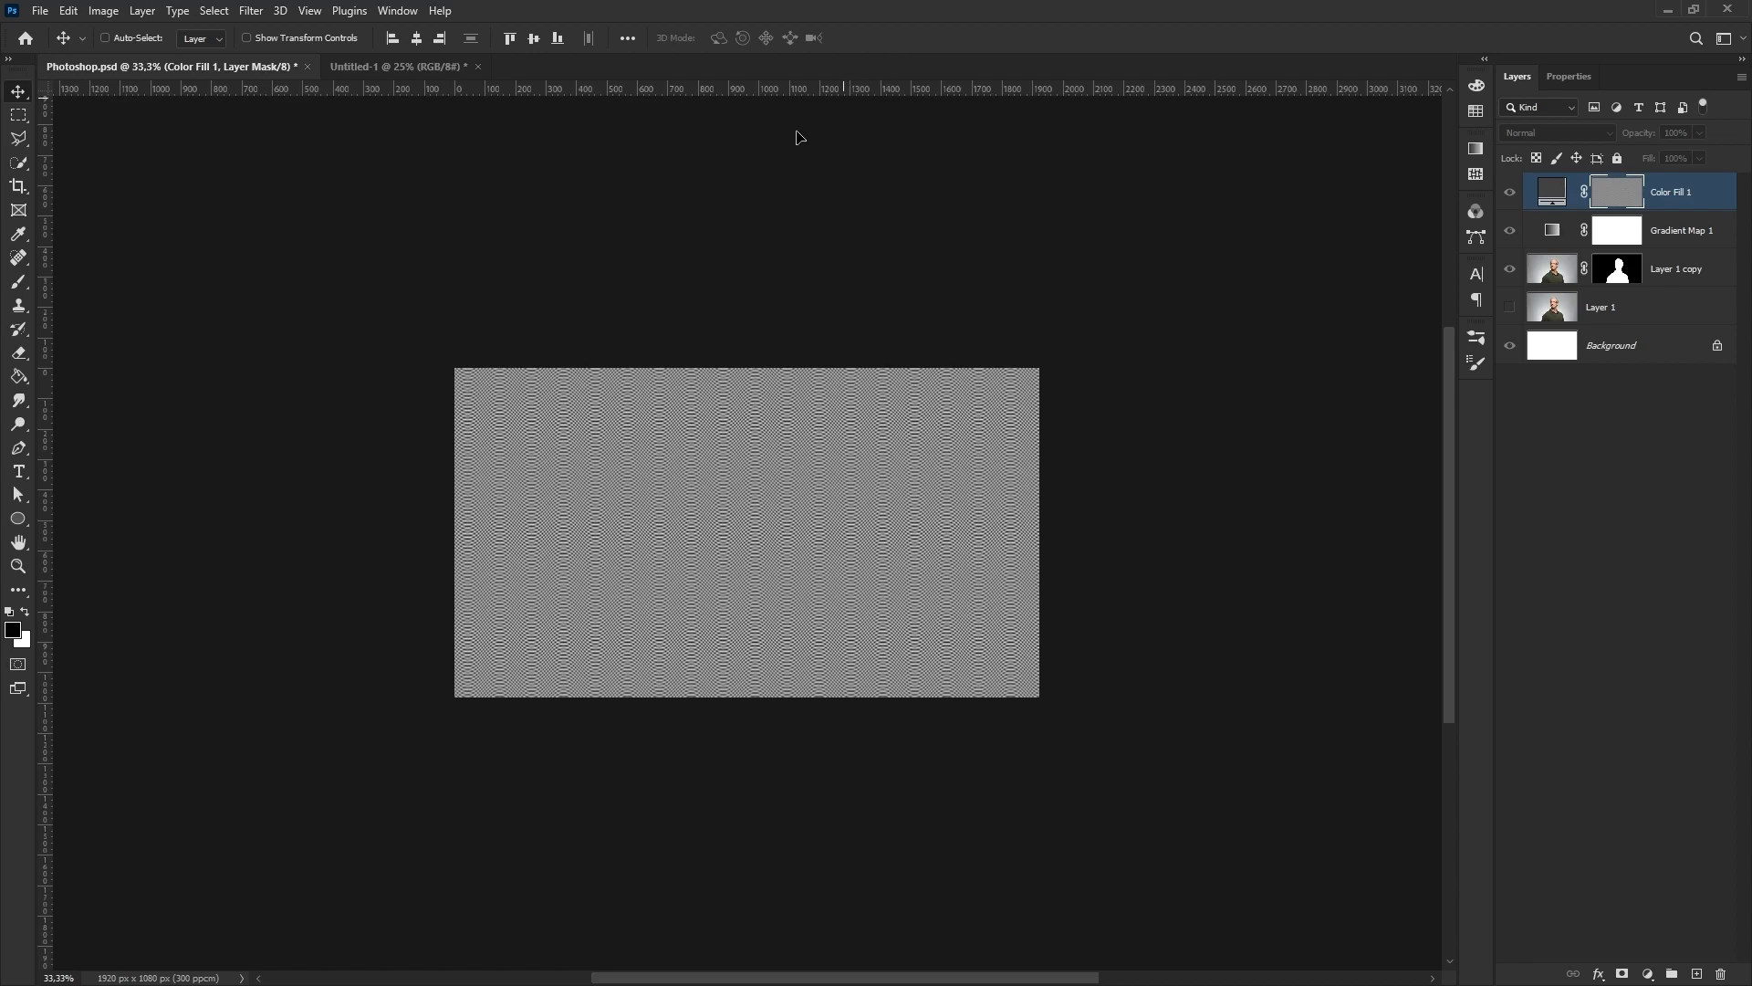
pyautogui.hotkey('ctrl', '+')
pyautogui.hotkey('ctrl', '+')
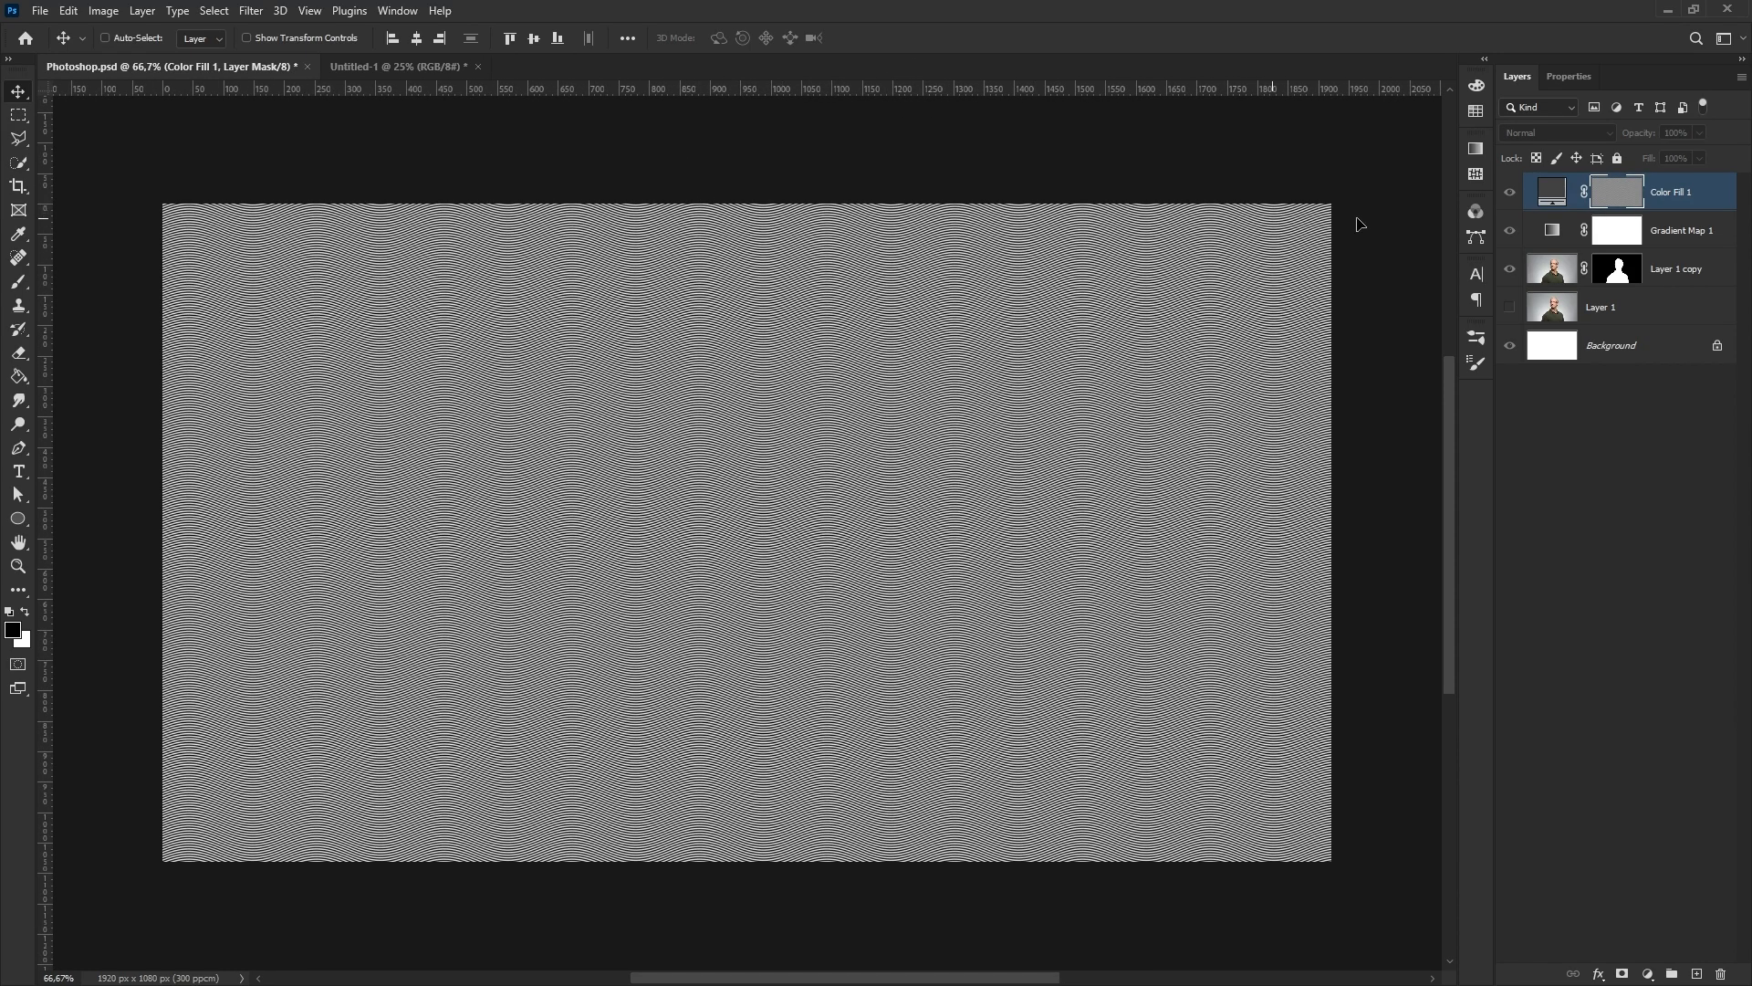
pyautogui.click(1553, 192)
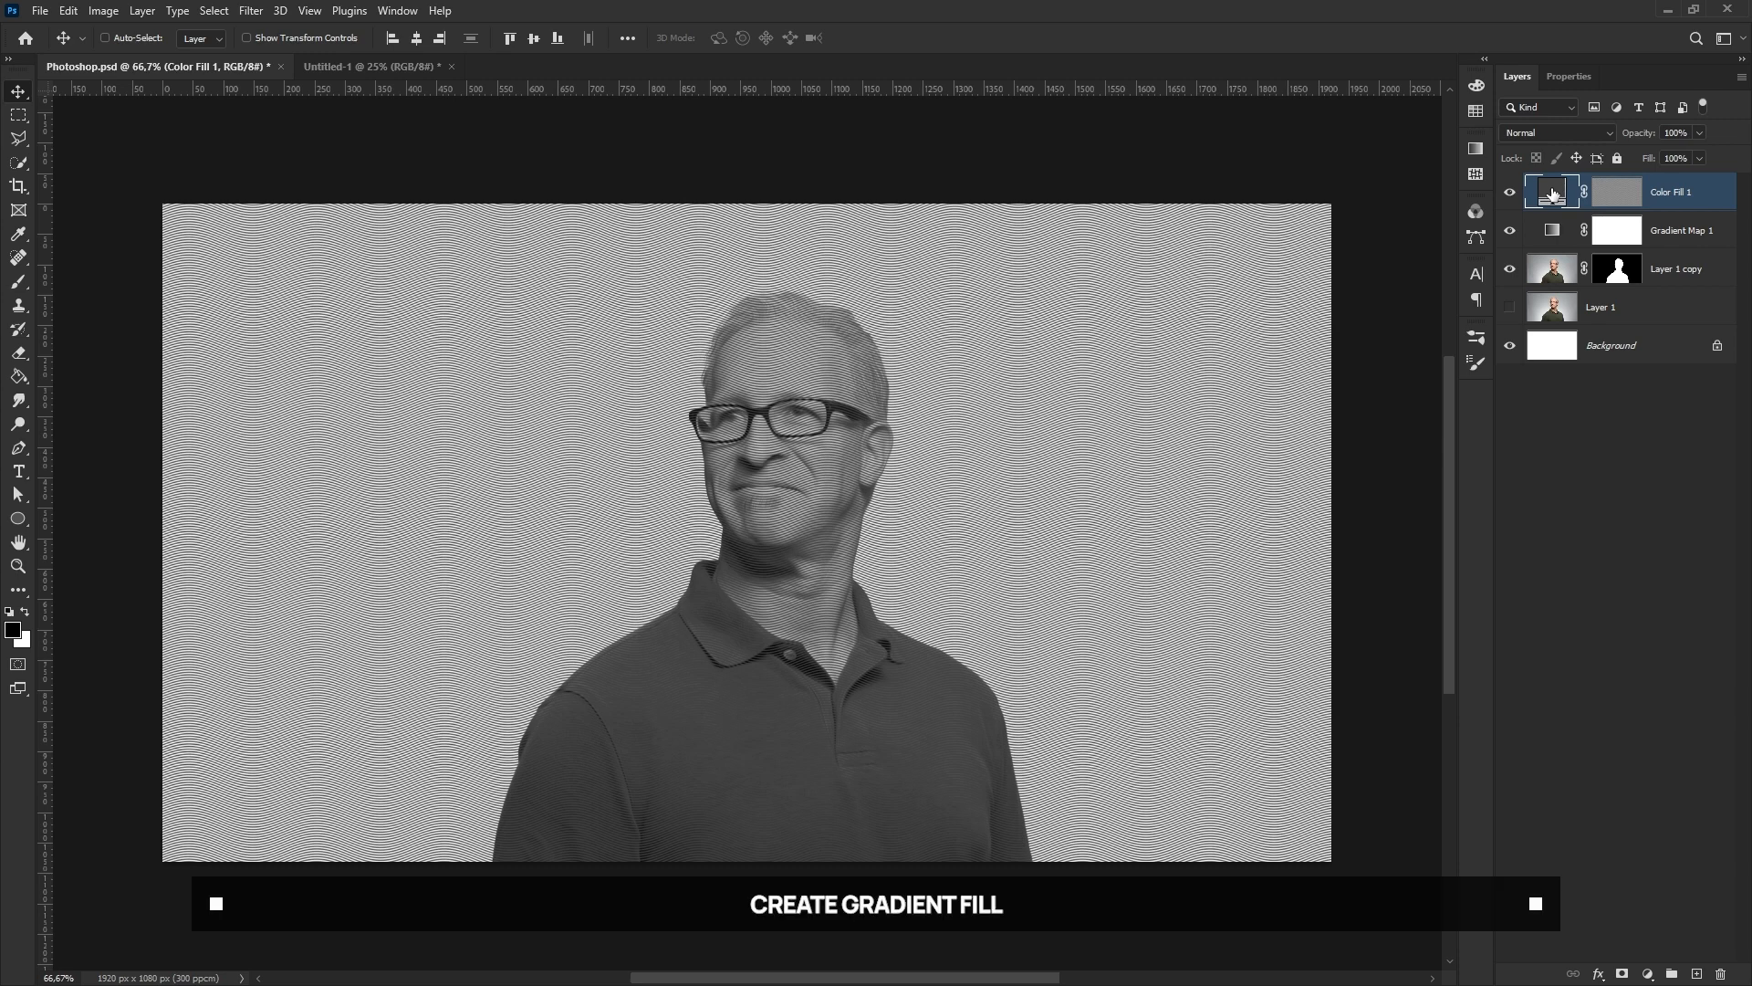
# - Add a Gradient fill layer above Color Fill 1 using the Basics Foreground to Background preset
pyautogui.click(1647, 974)
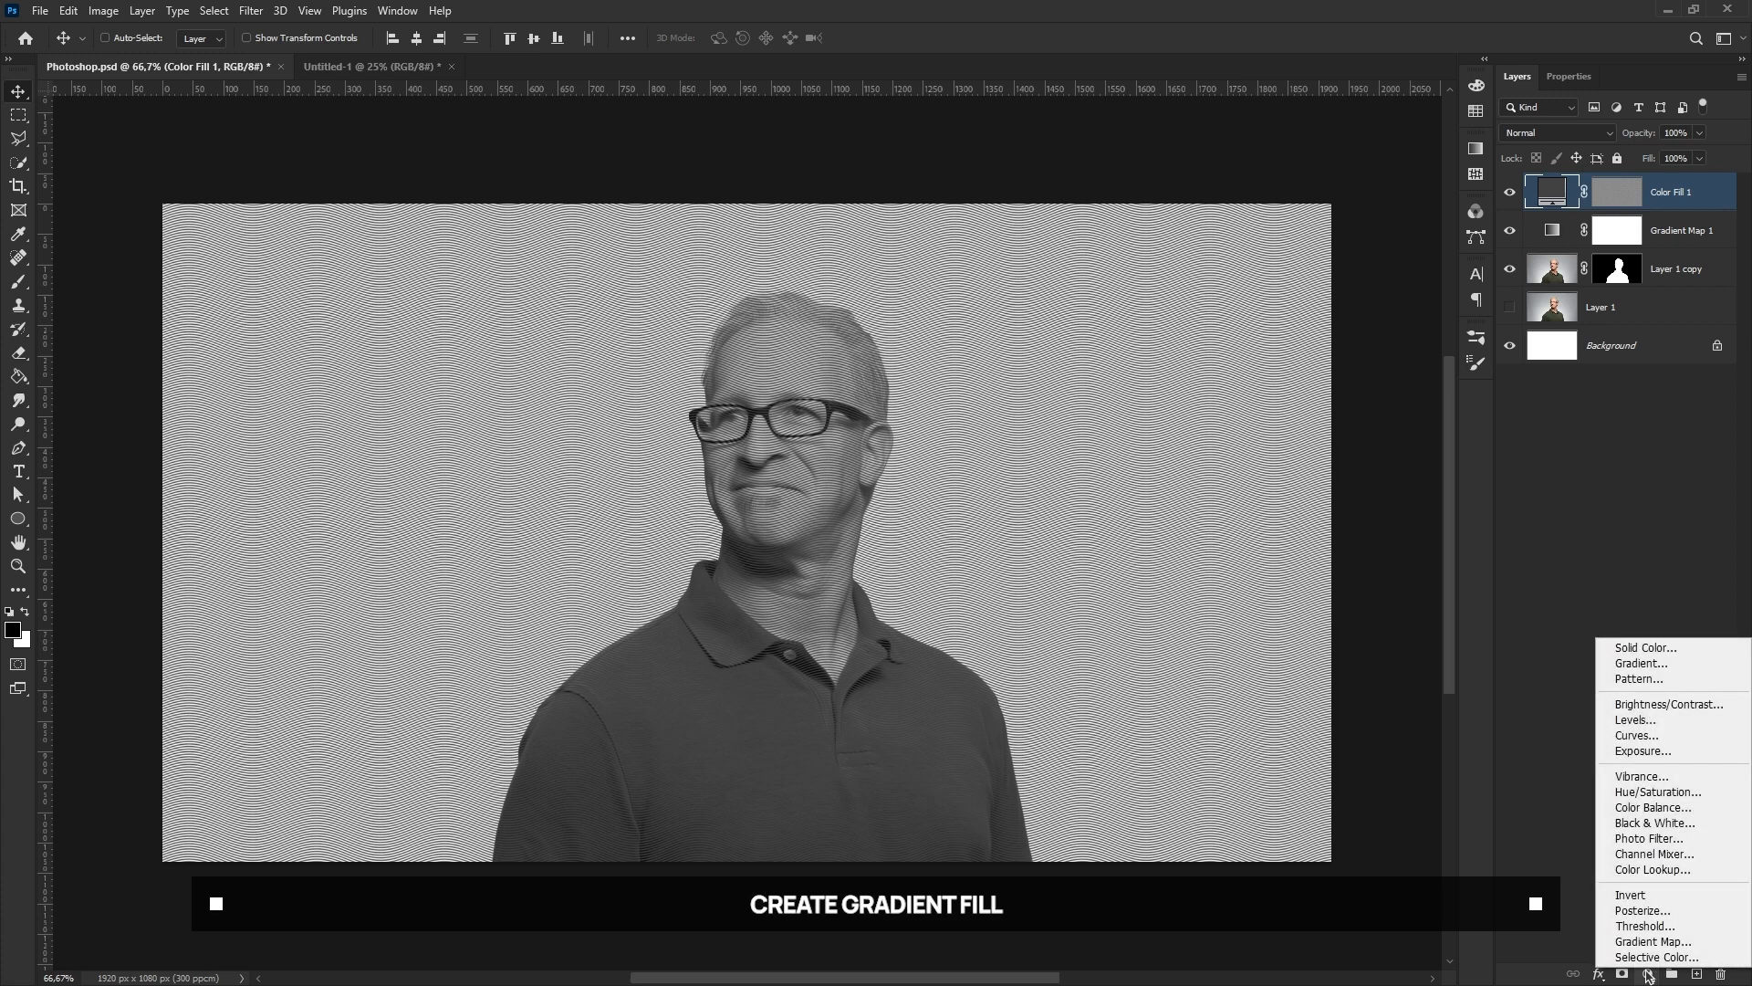
pyautogui.click(1659, 669)
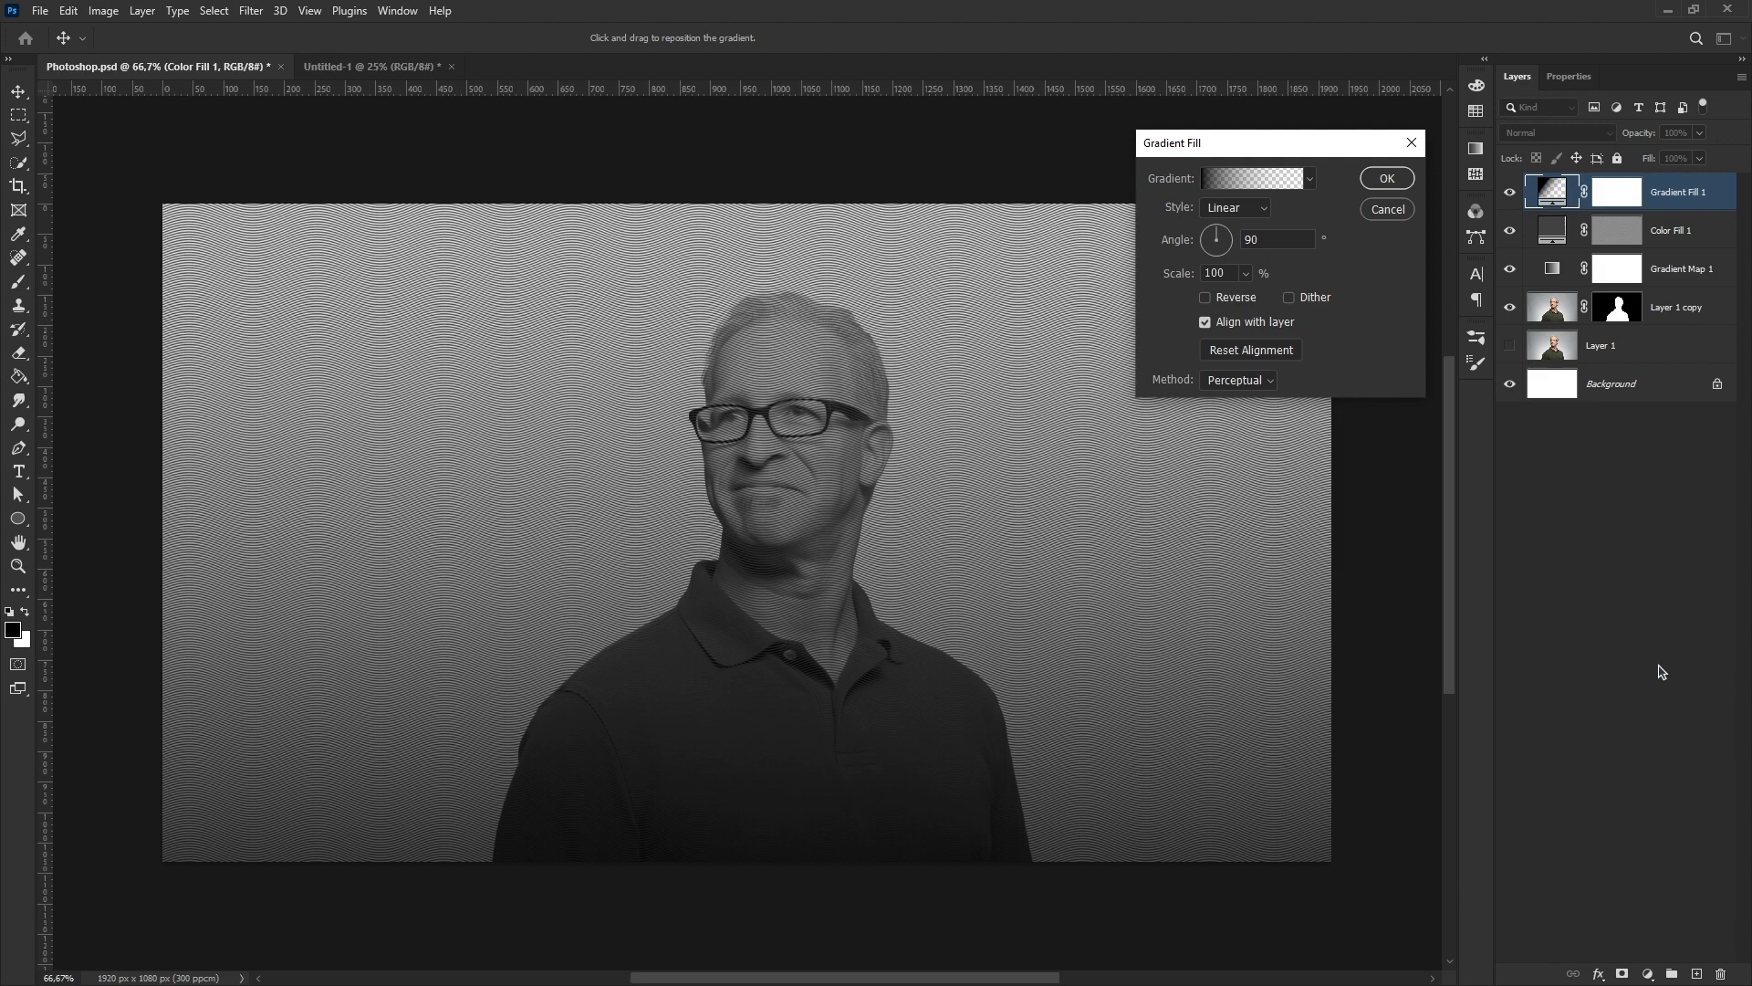
pyautogui.click(1245, 181)
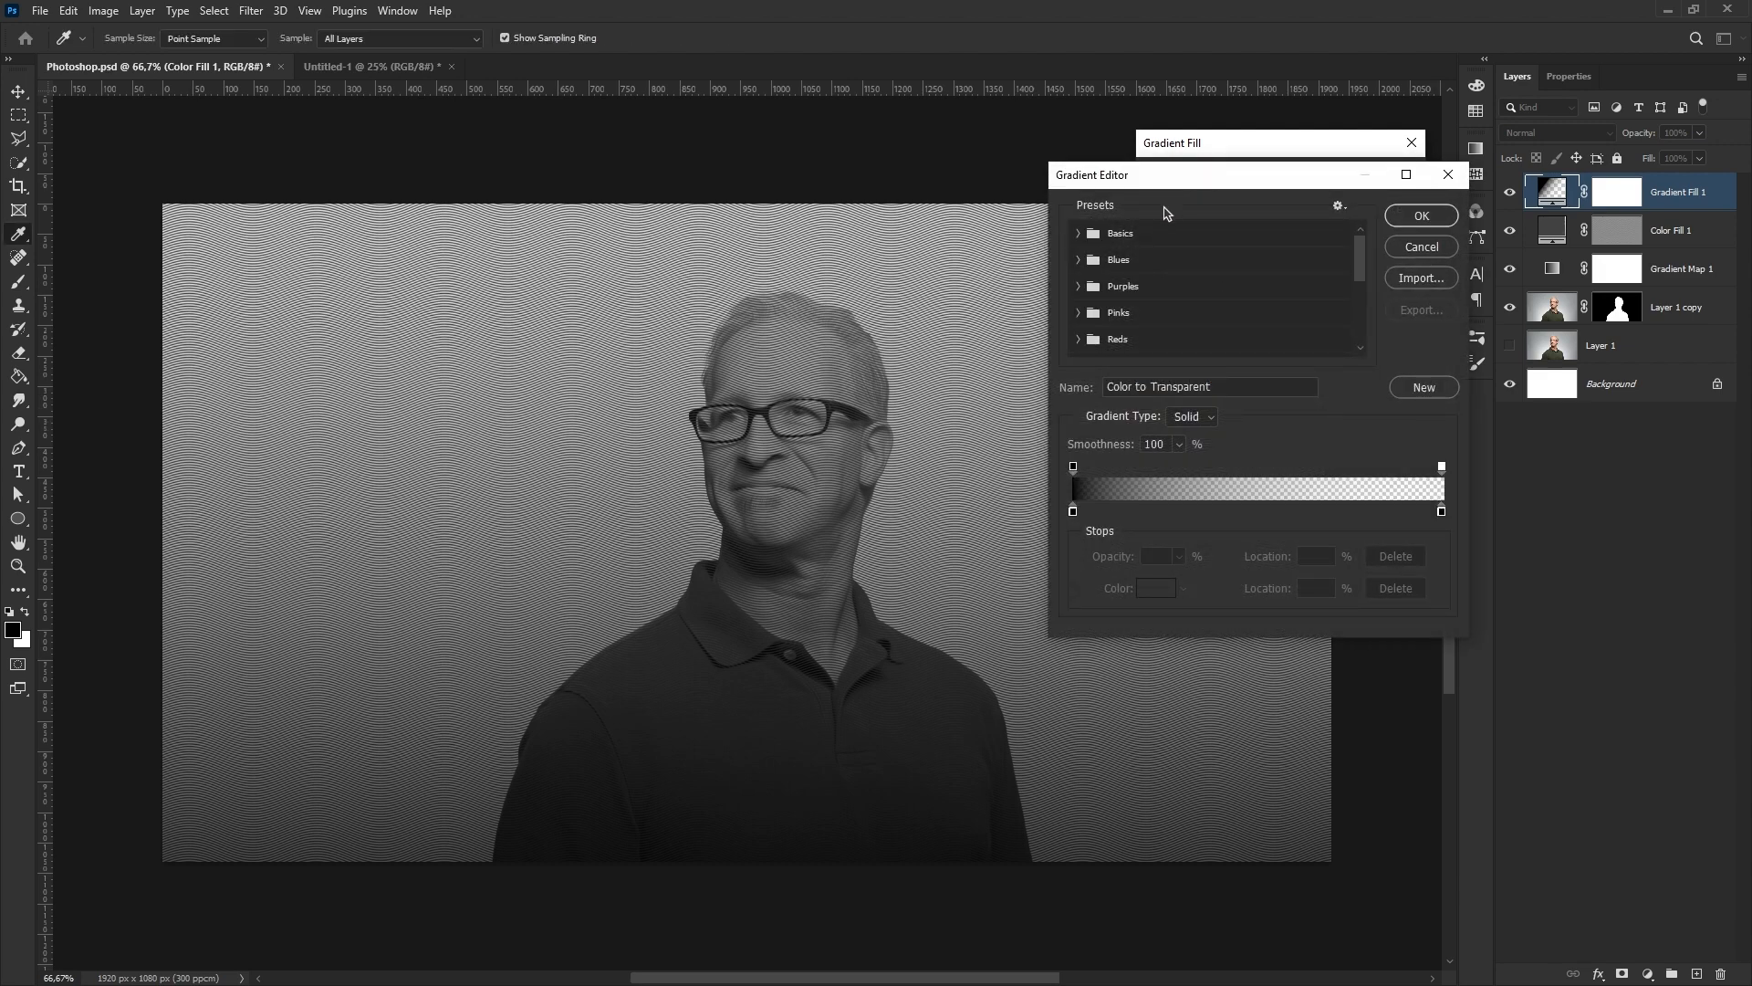
pyautogui.click(1080, 235)
pyautogui.click(1100, 262)
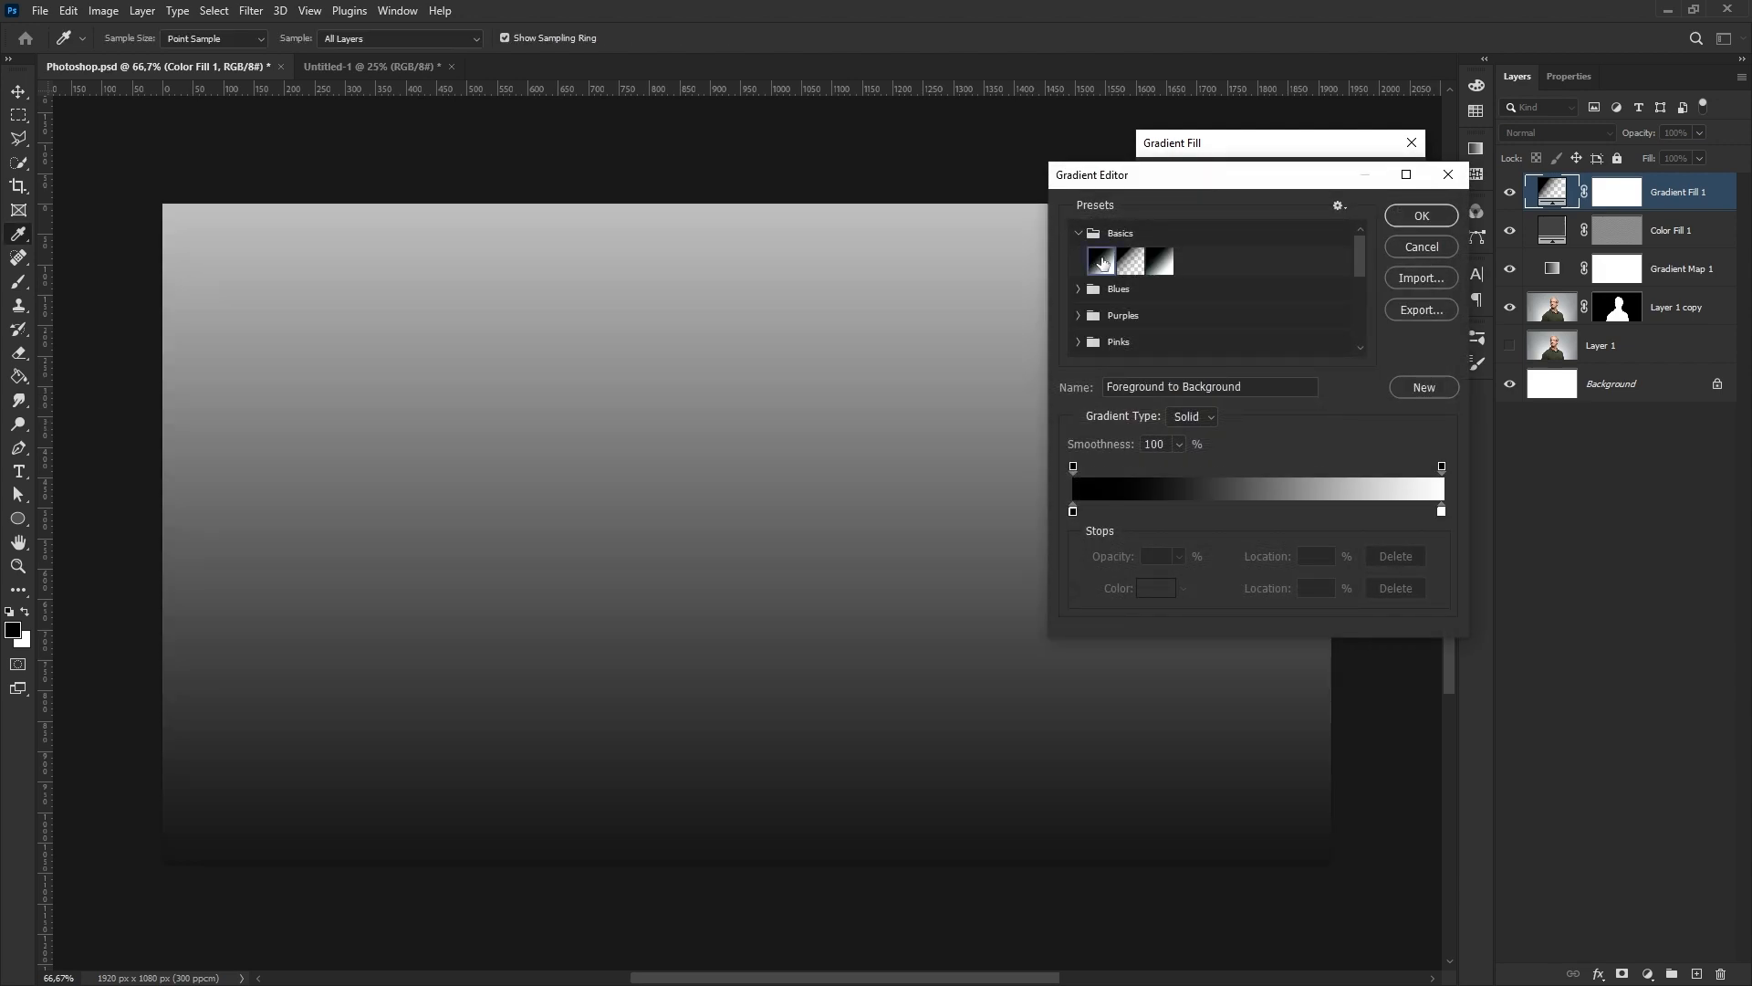
pyautogui.click(1402, 219)
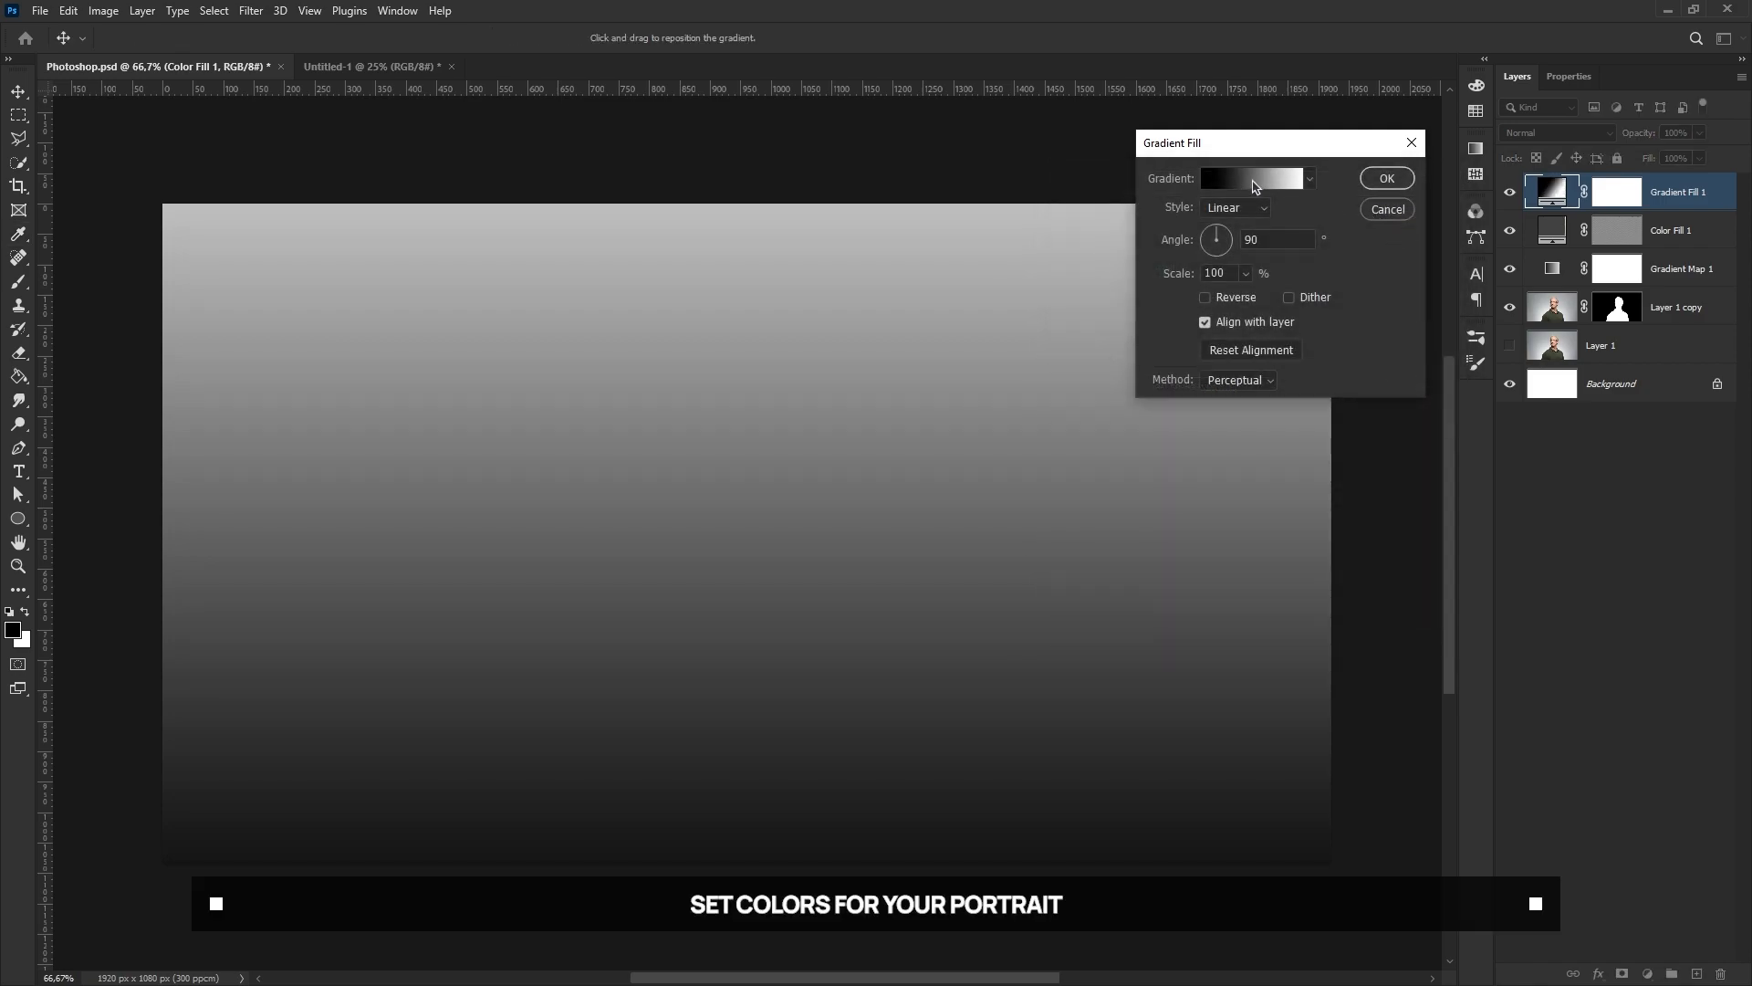
# - Set the starting color stop of the Gradient Fill 1 gradient to light gray #cfcfcf
pyautogui.click(1258, 185)
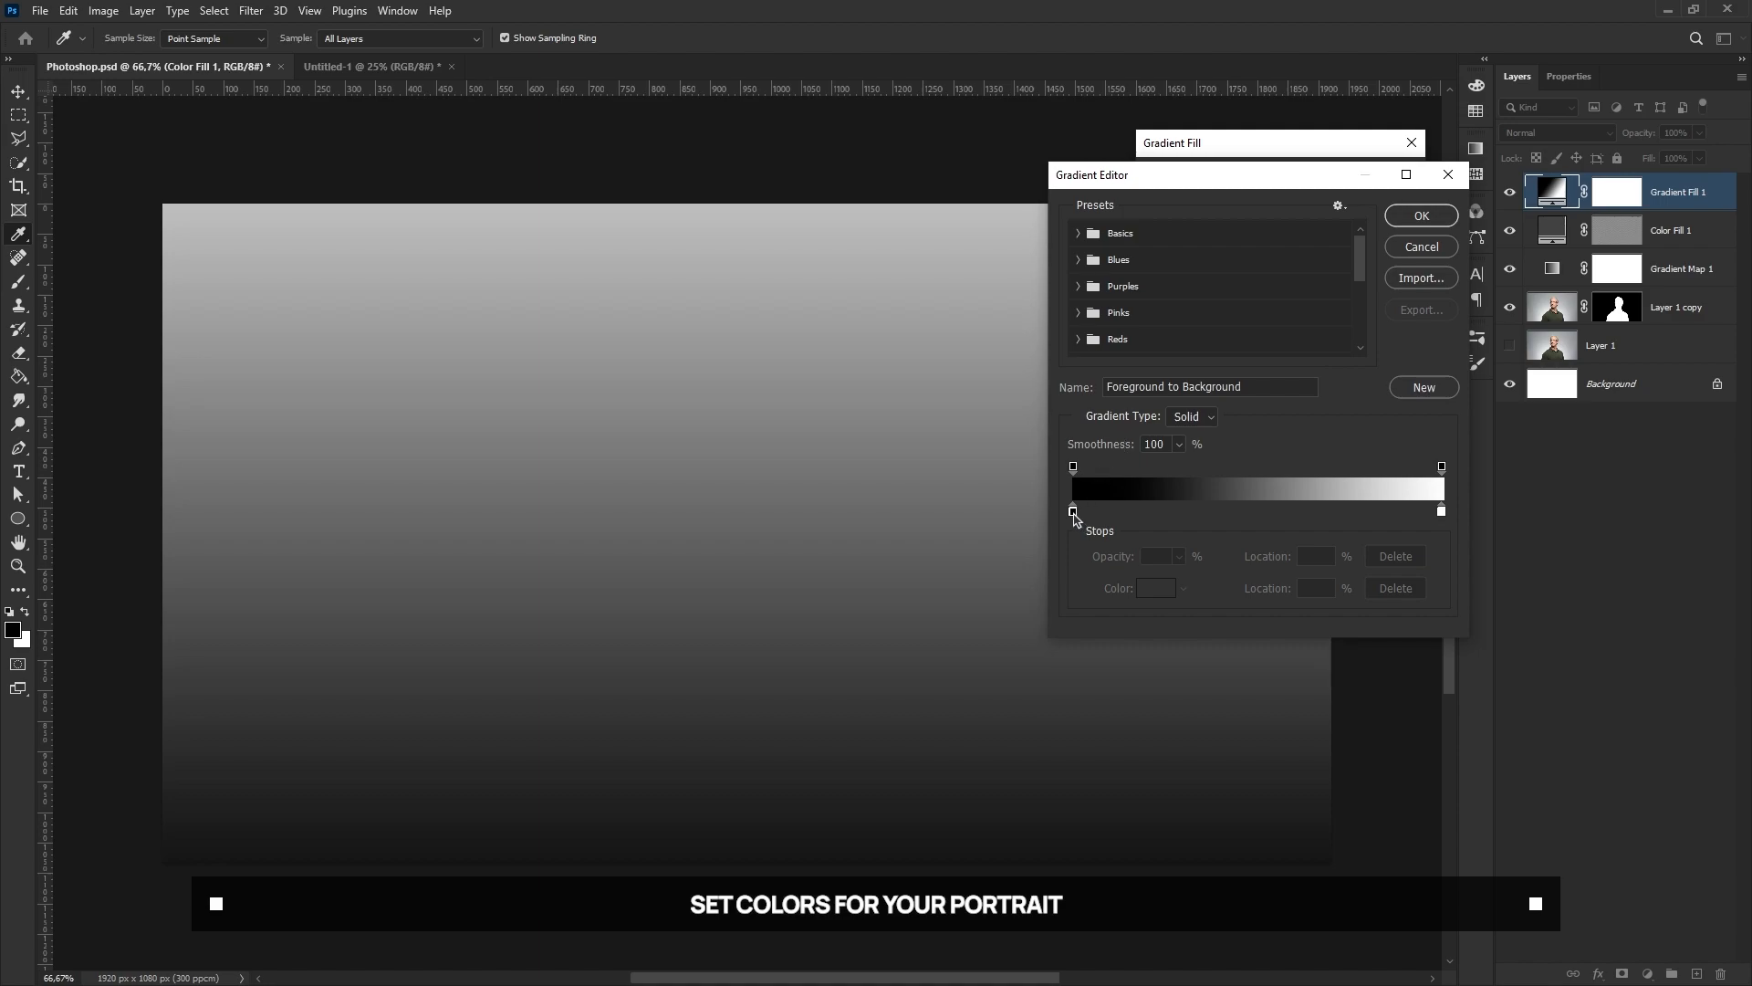
pyautogui.click(1073, 512)
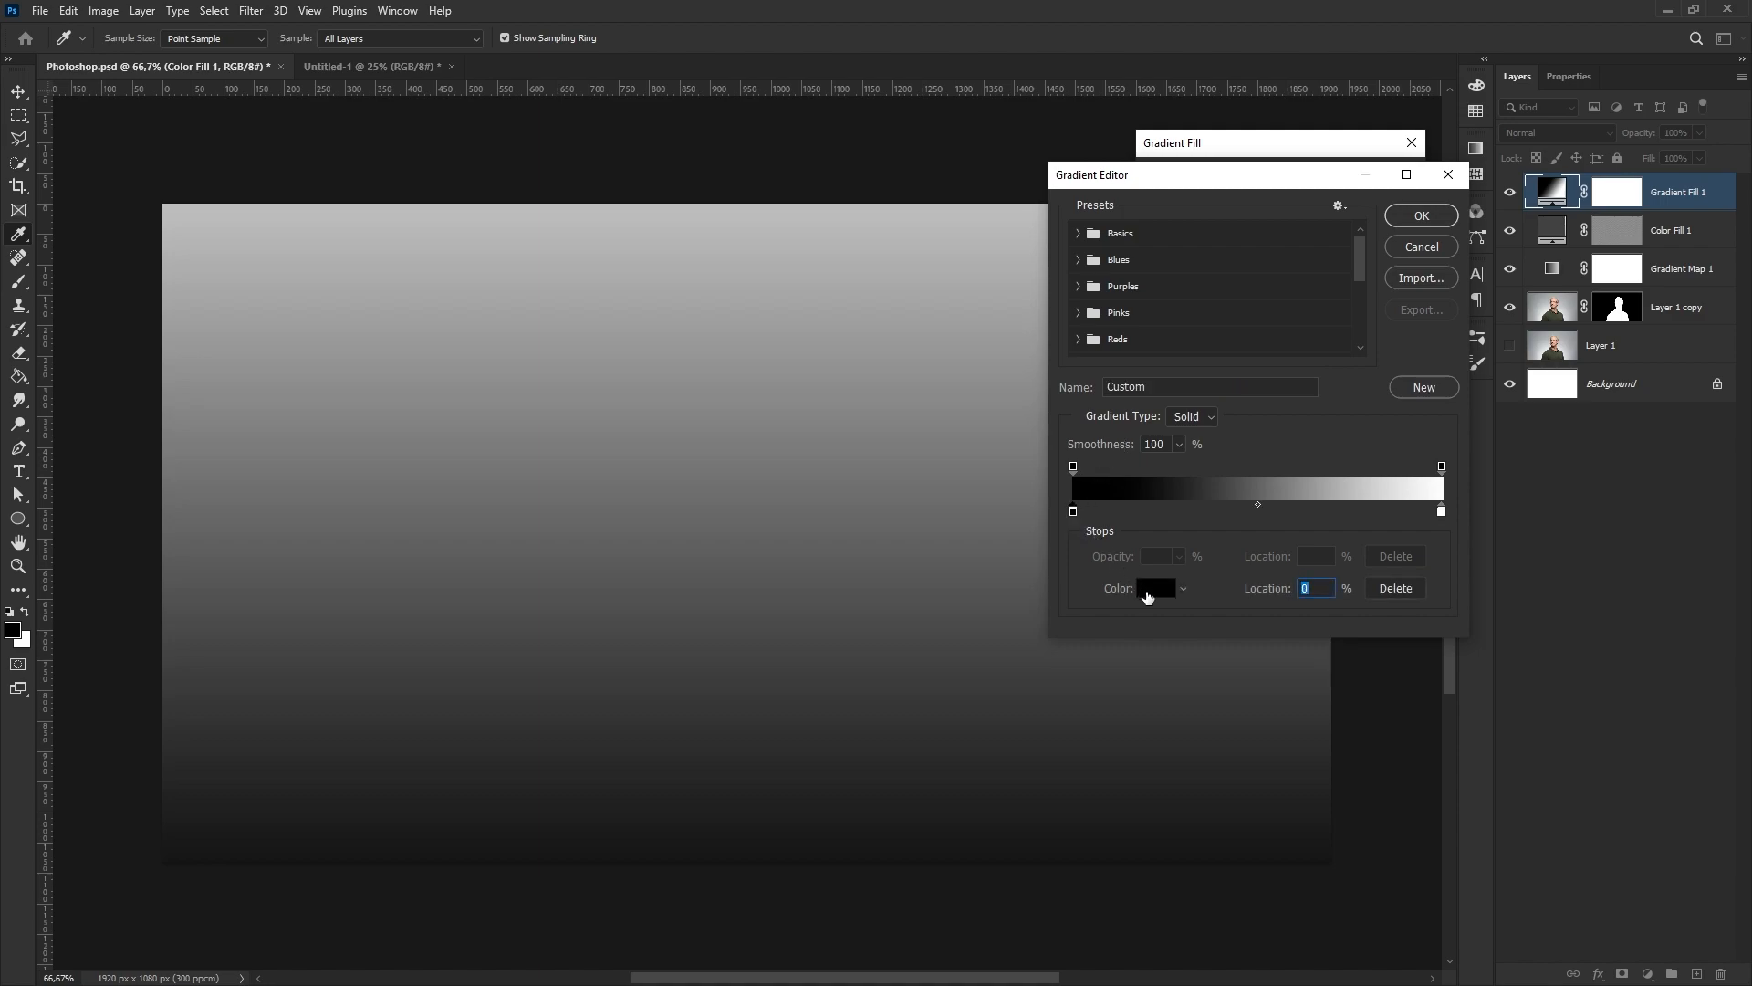
pyautogui.click(1153, 590)
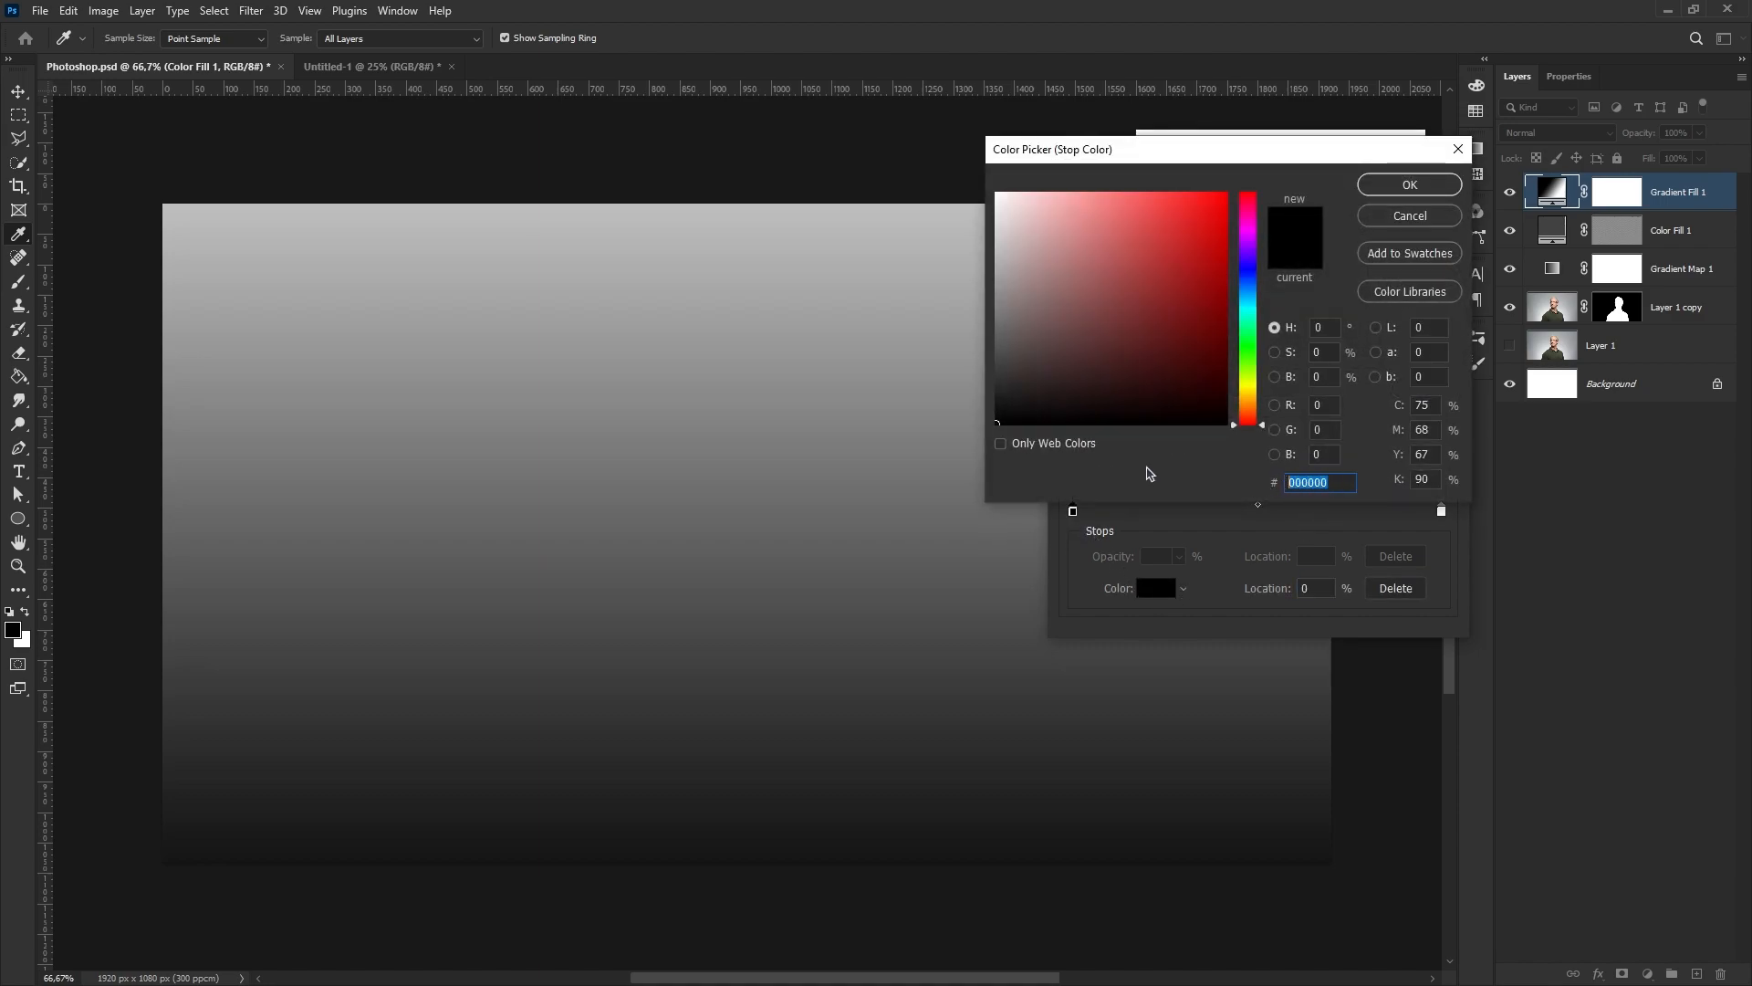
pyautogui.write('cfcfcf')
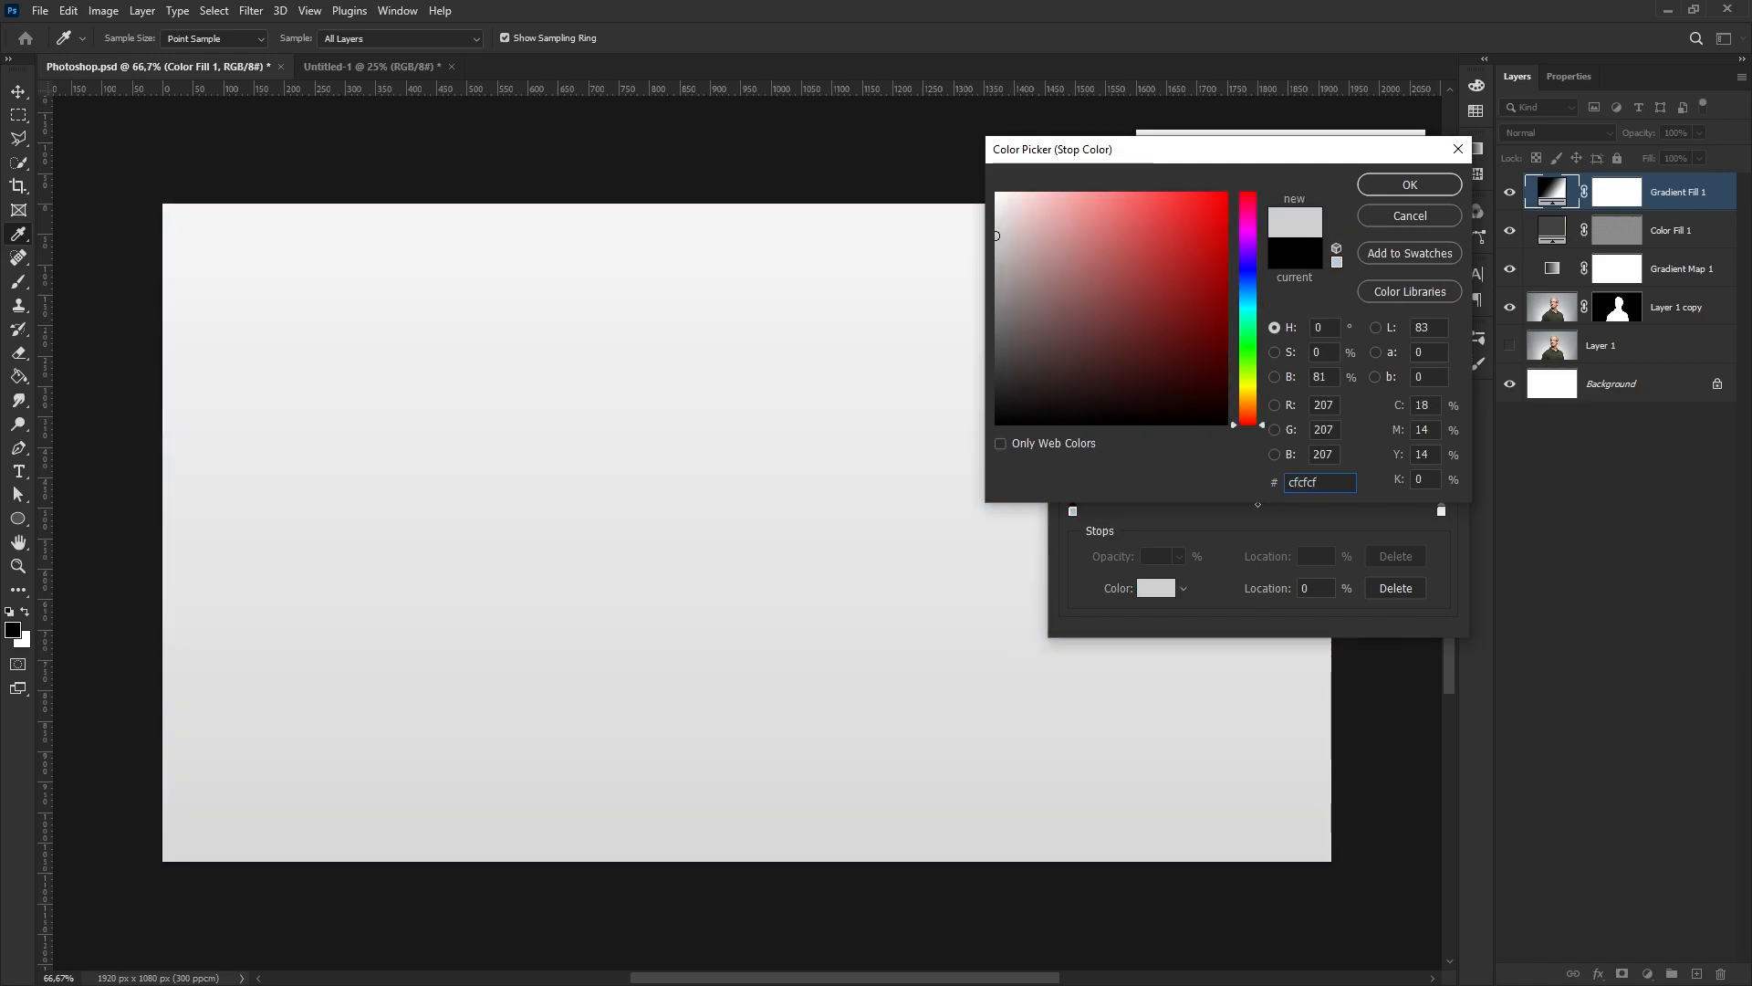
pyautogui.click(1406, 187)
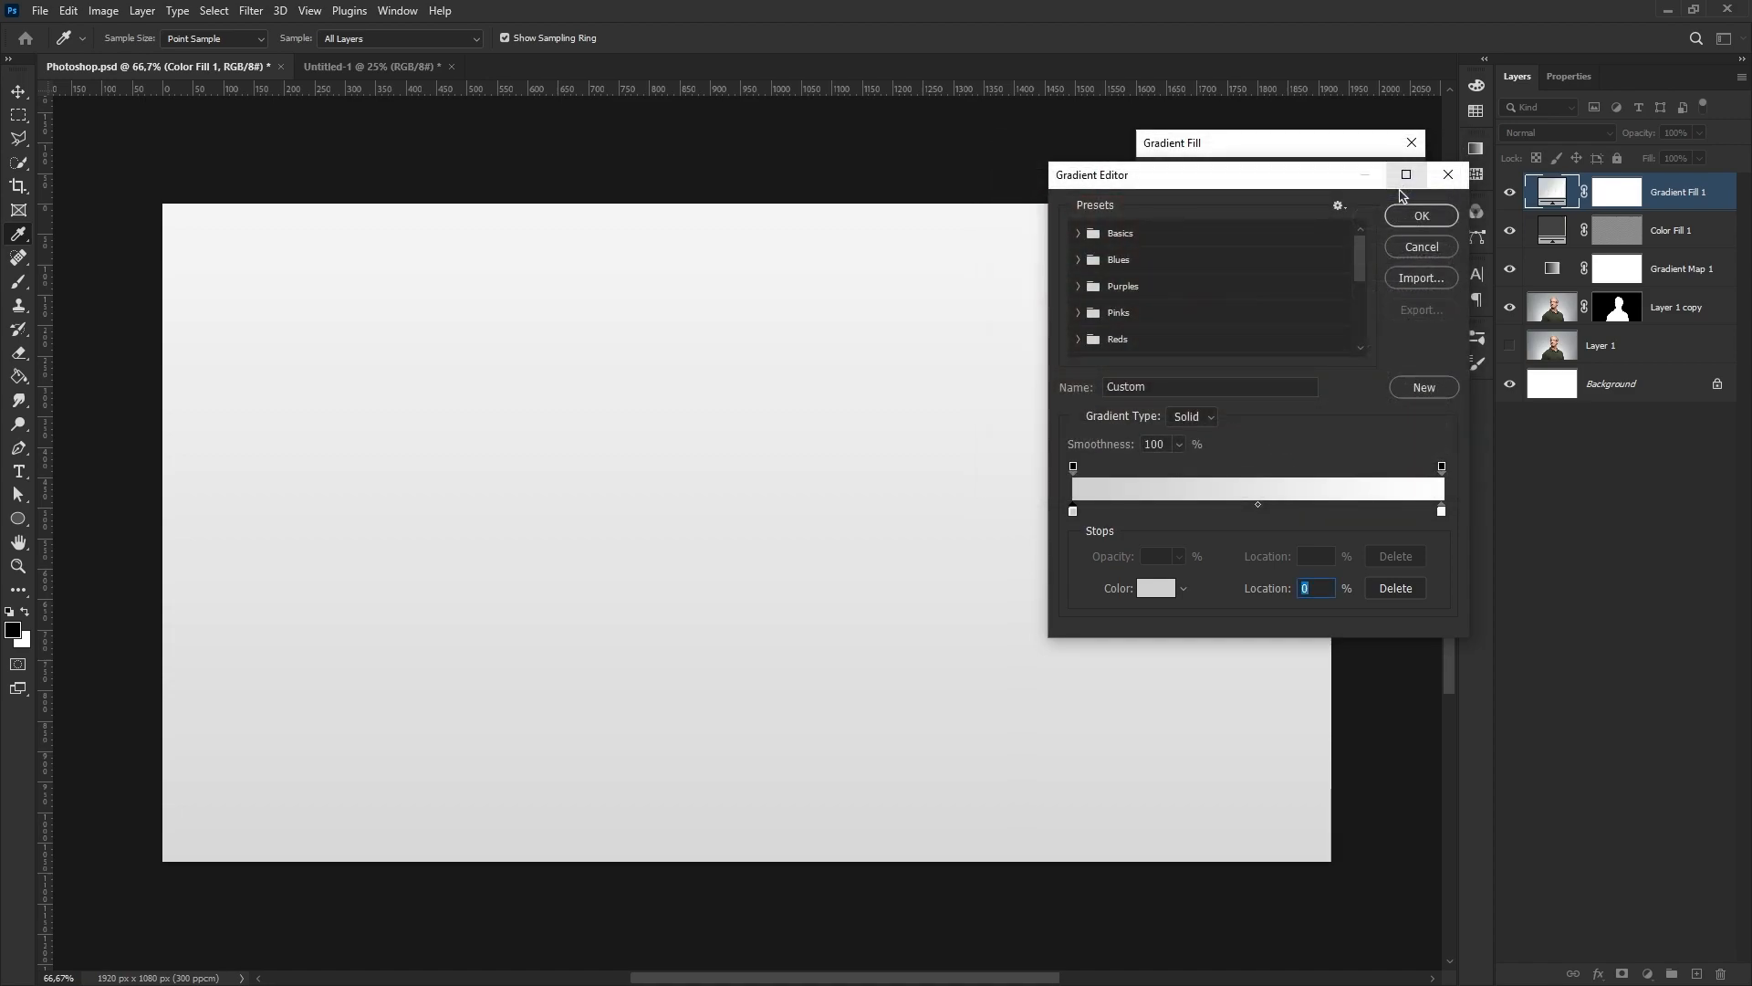
# - Set the gradient's end color stop to gray #9c9c9c and apply the gradient fill
pyautogui.click(1441, 511)
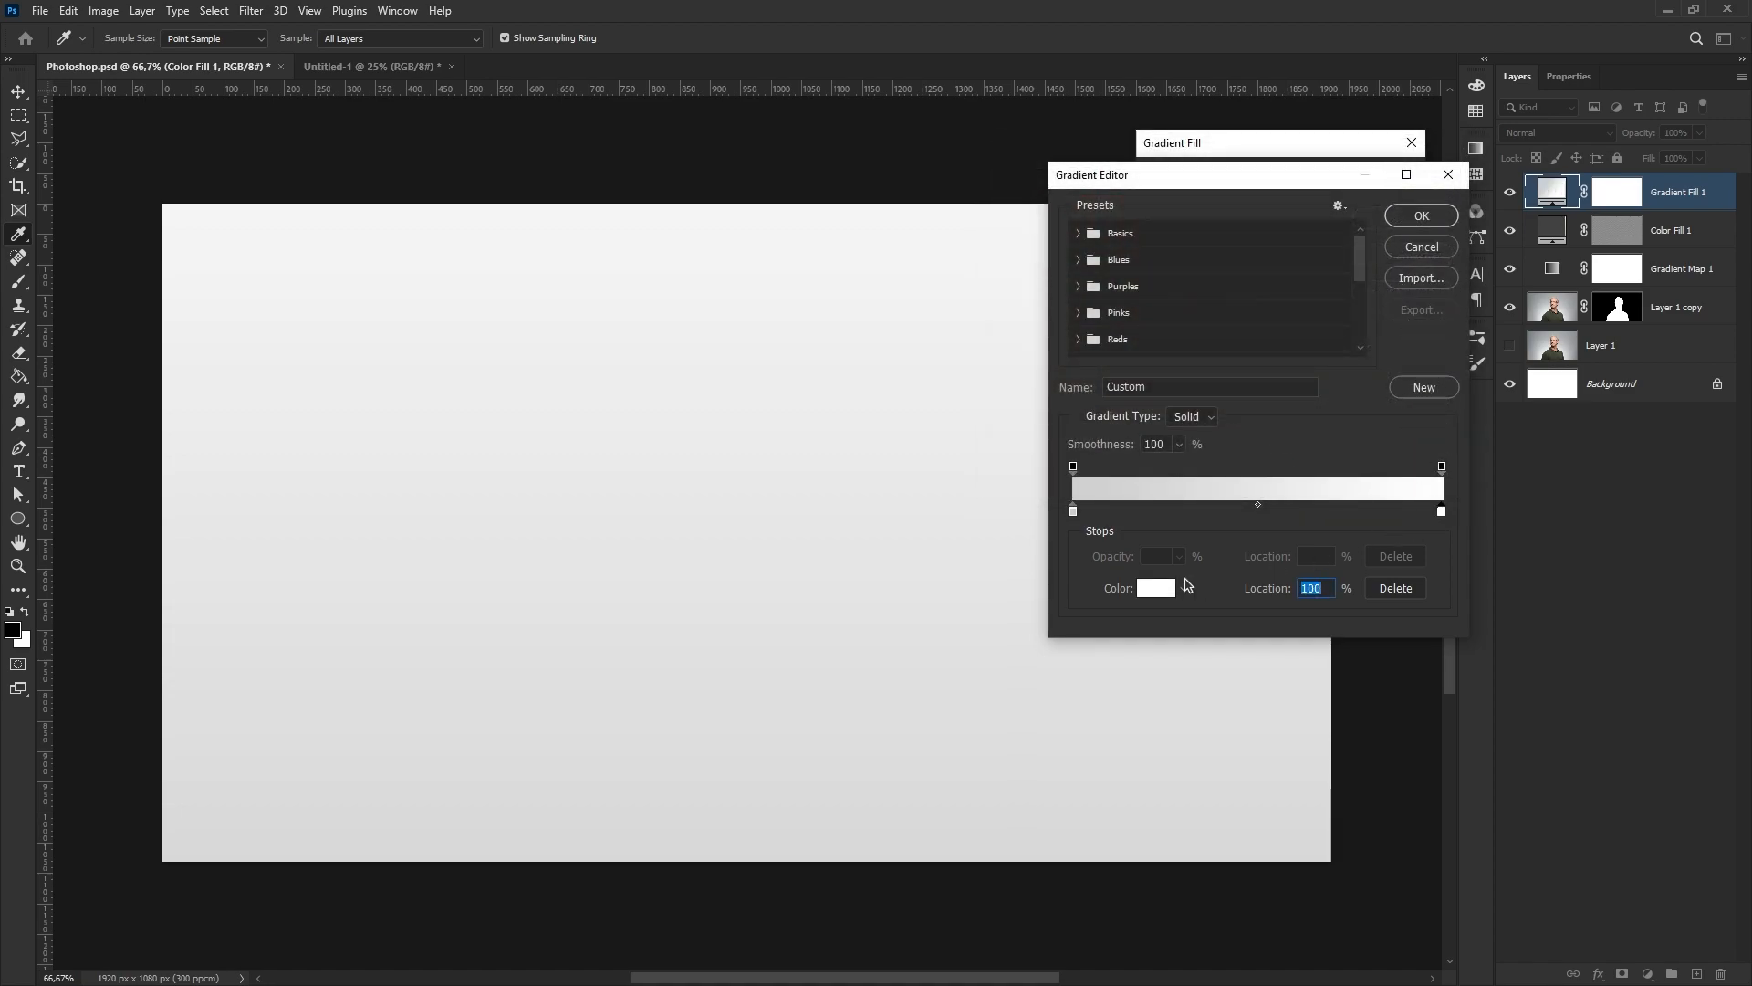
pyautogui.click(1159, 593)
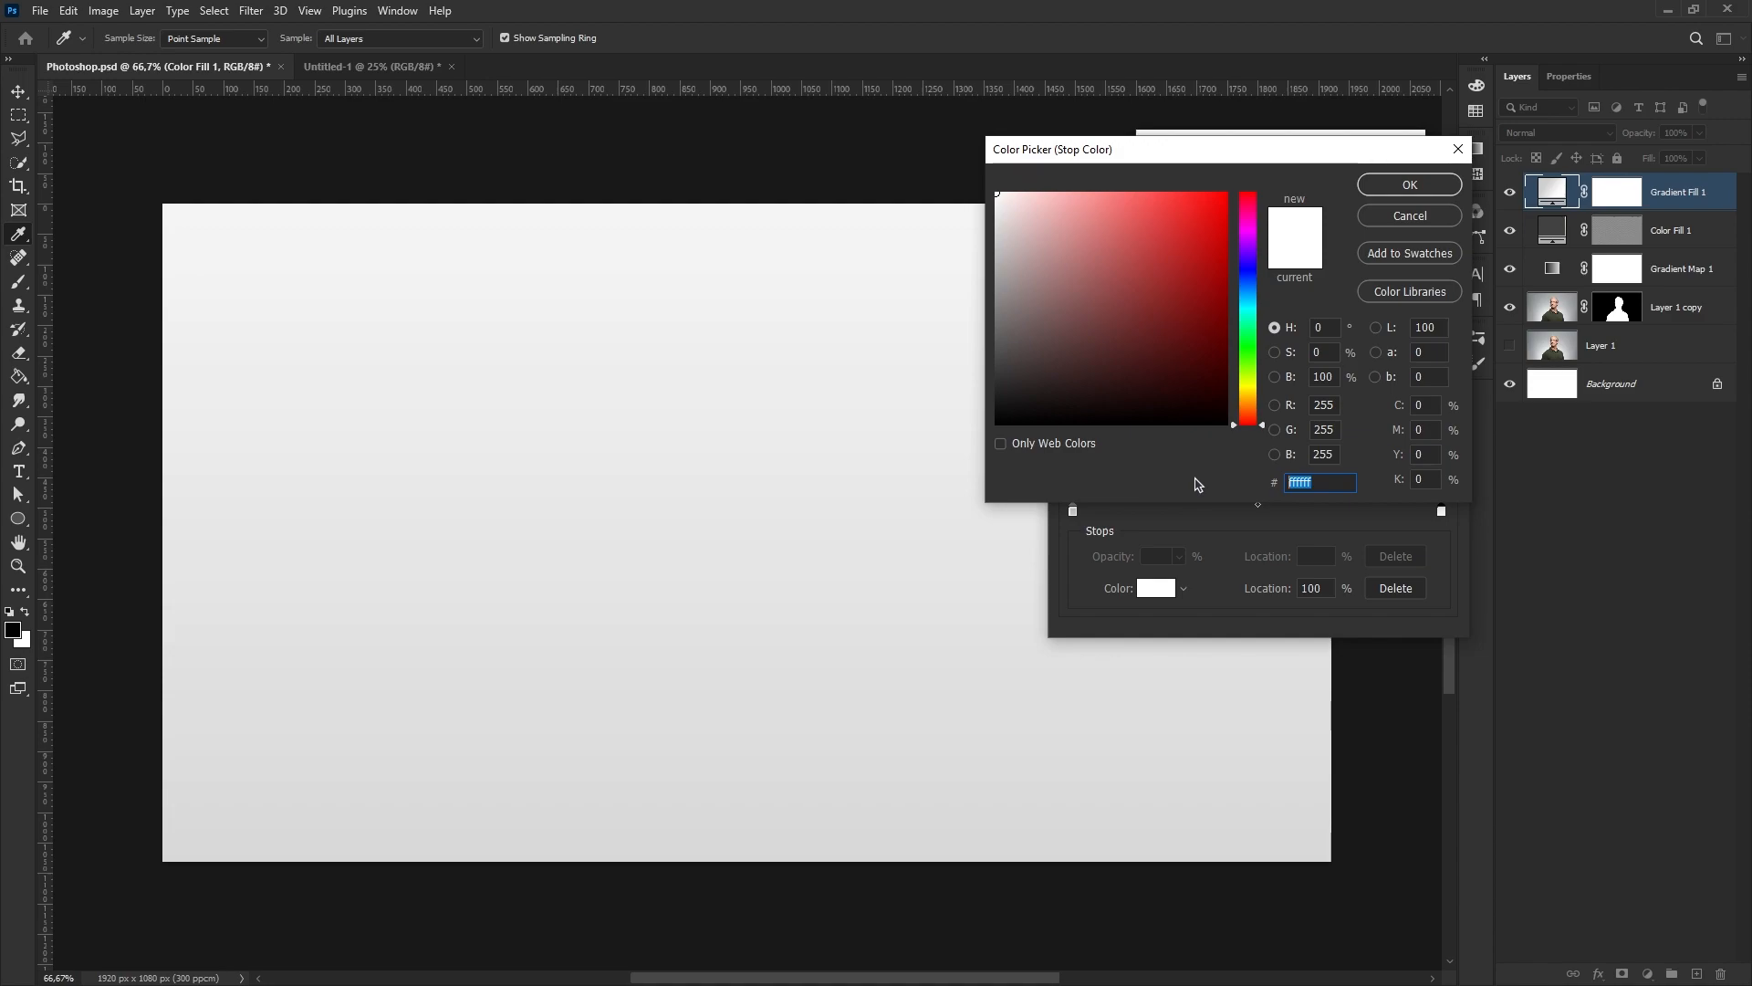
pyautogui.write('9')
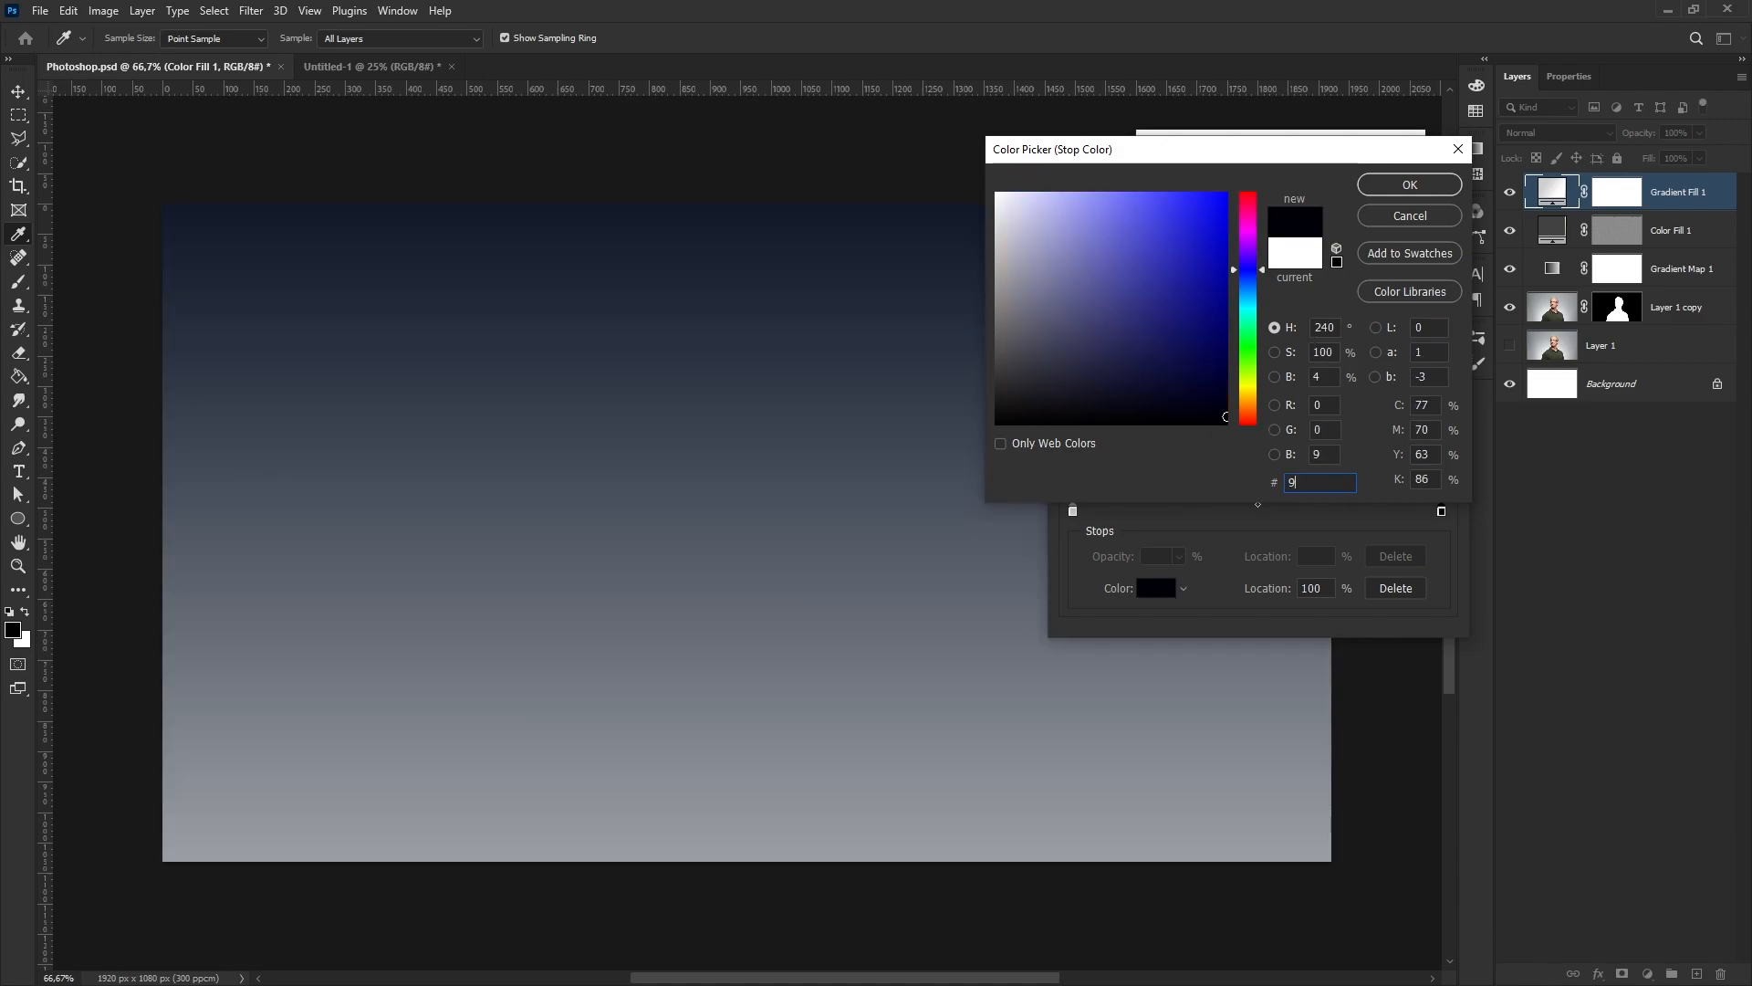
pyautogui.write('c9c9c')
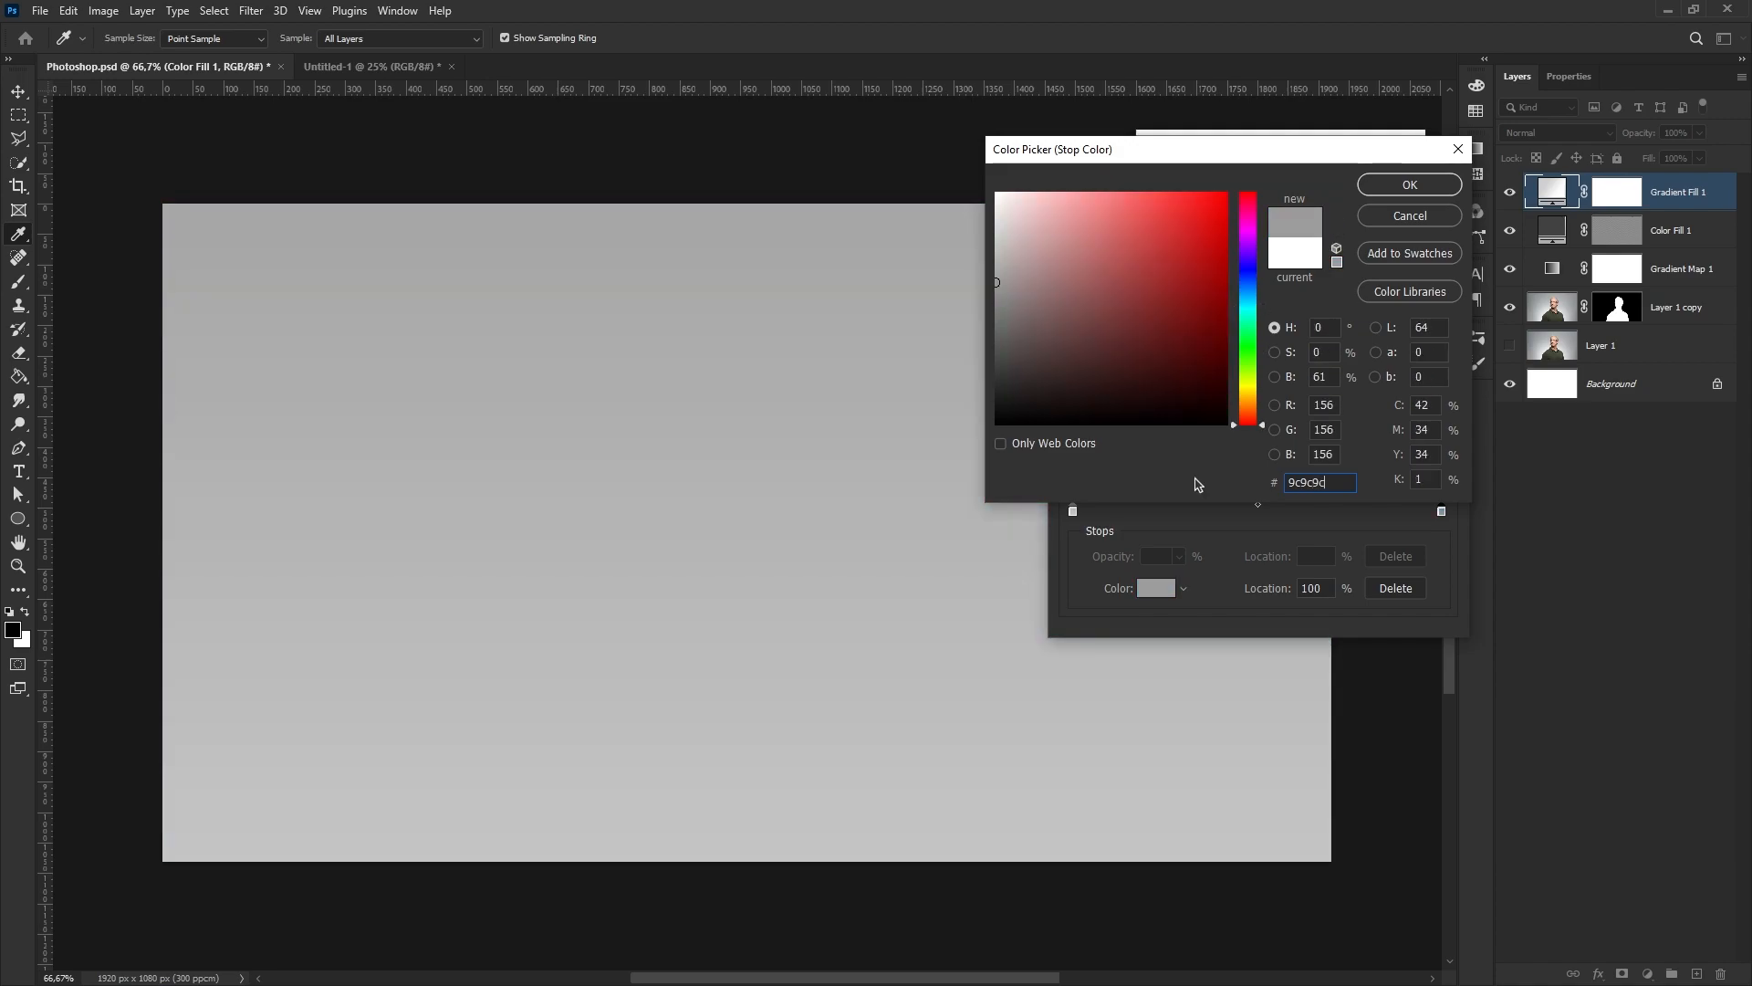
pyautogui.click(1372, 192)
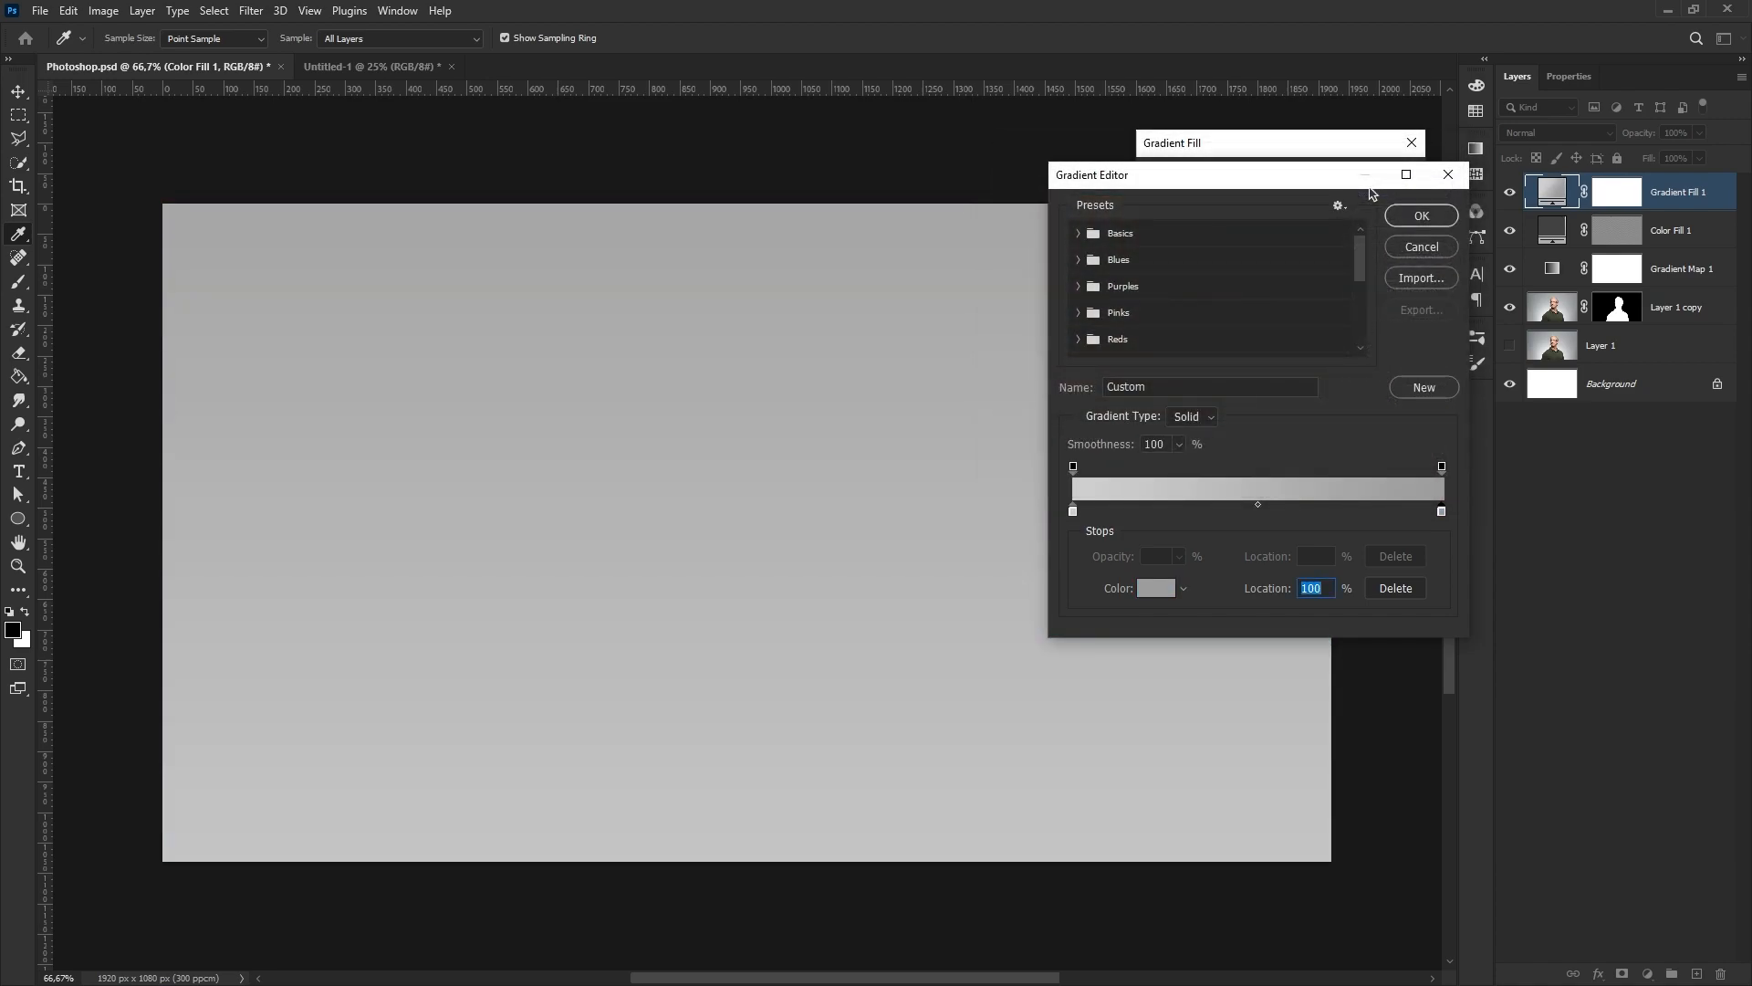
pyautogui.click(1397, 222)
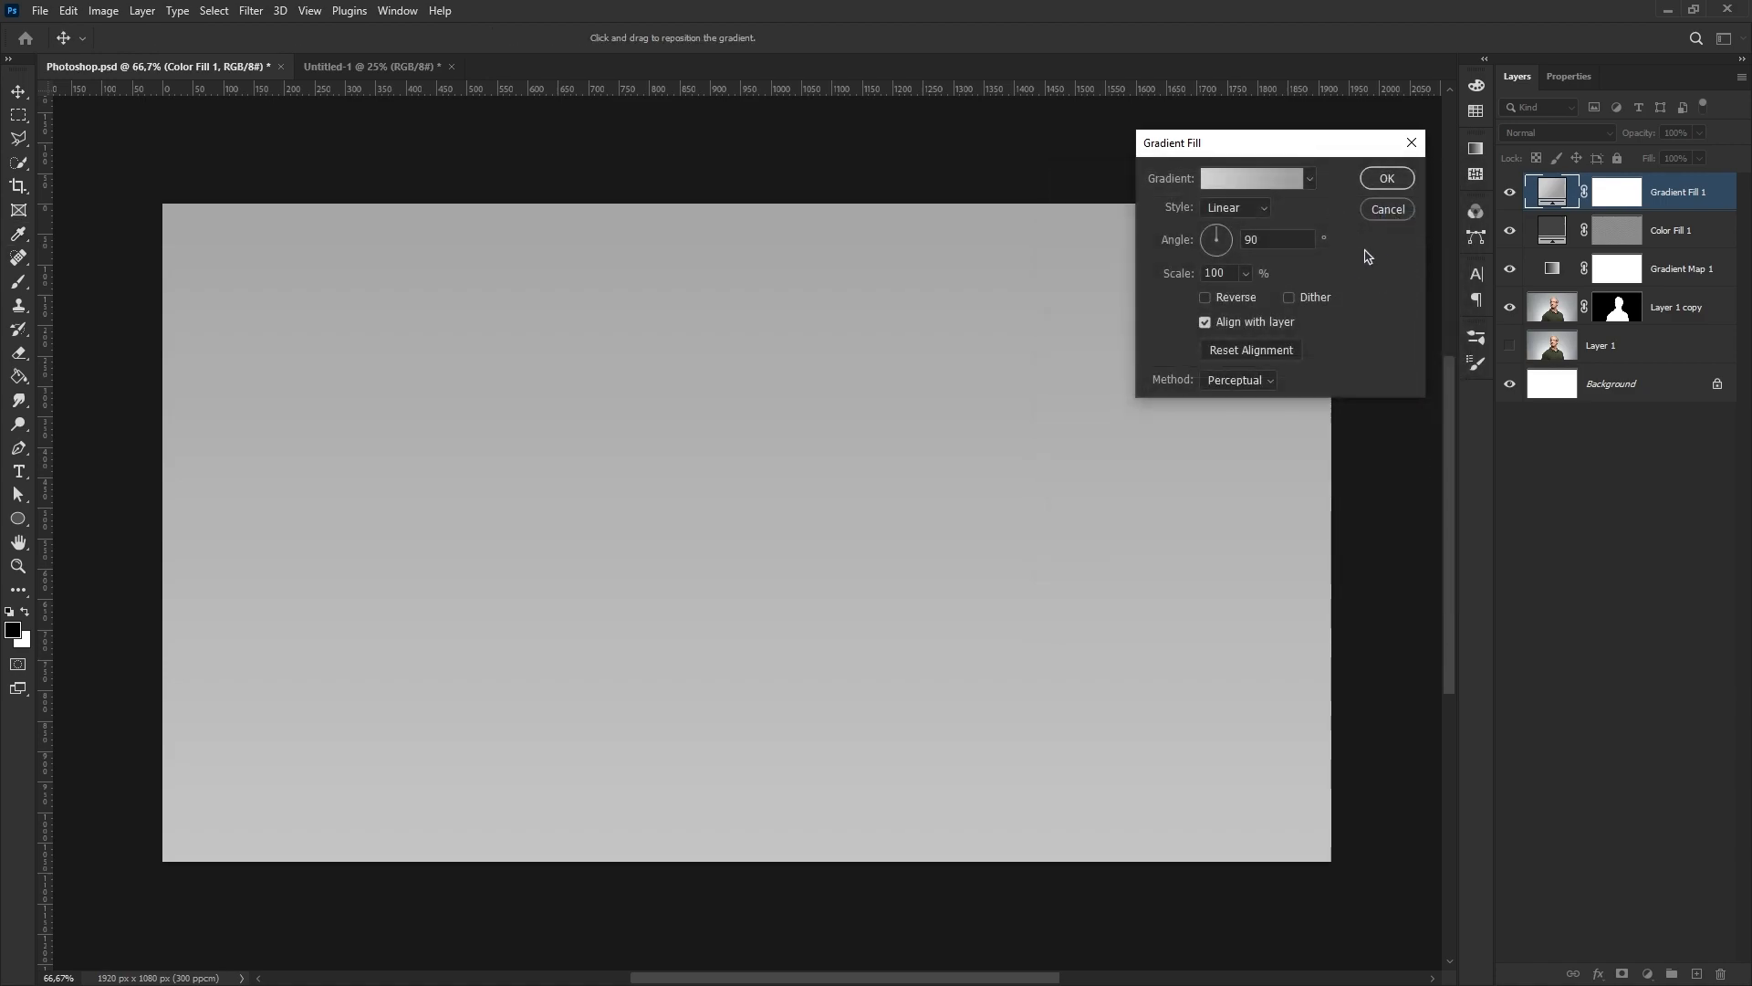
pyautogui.click(1387, 178)
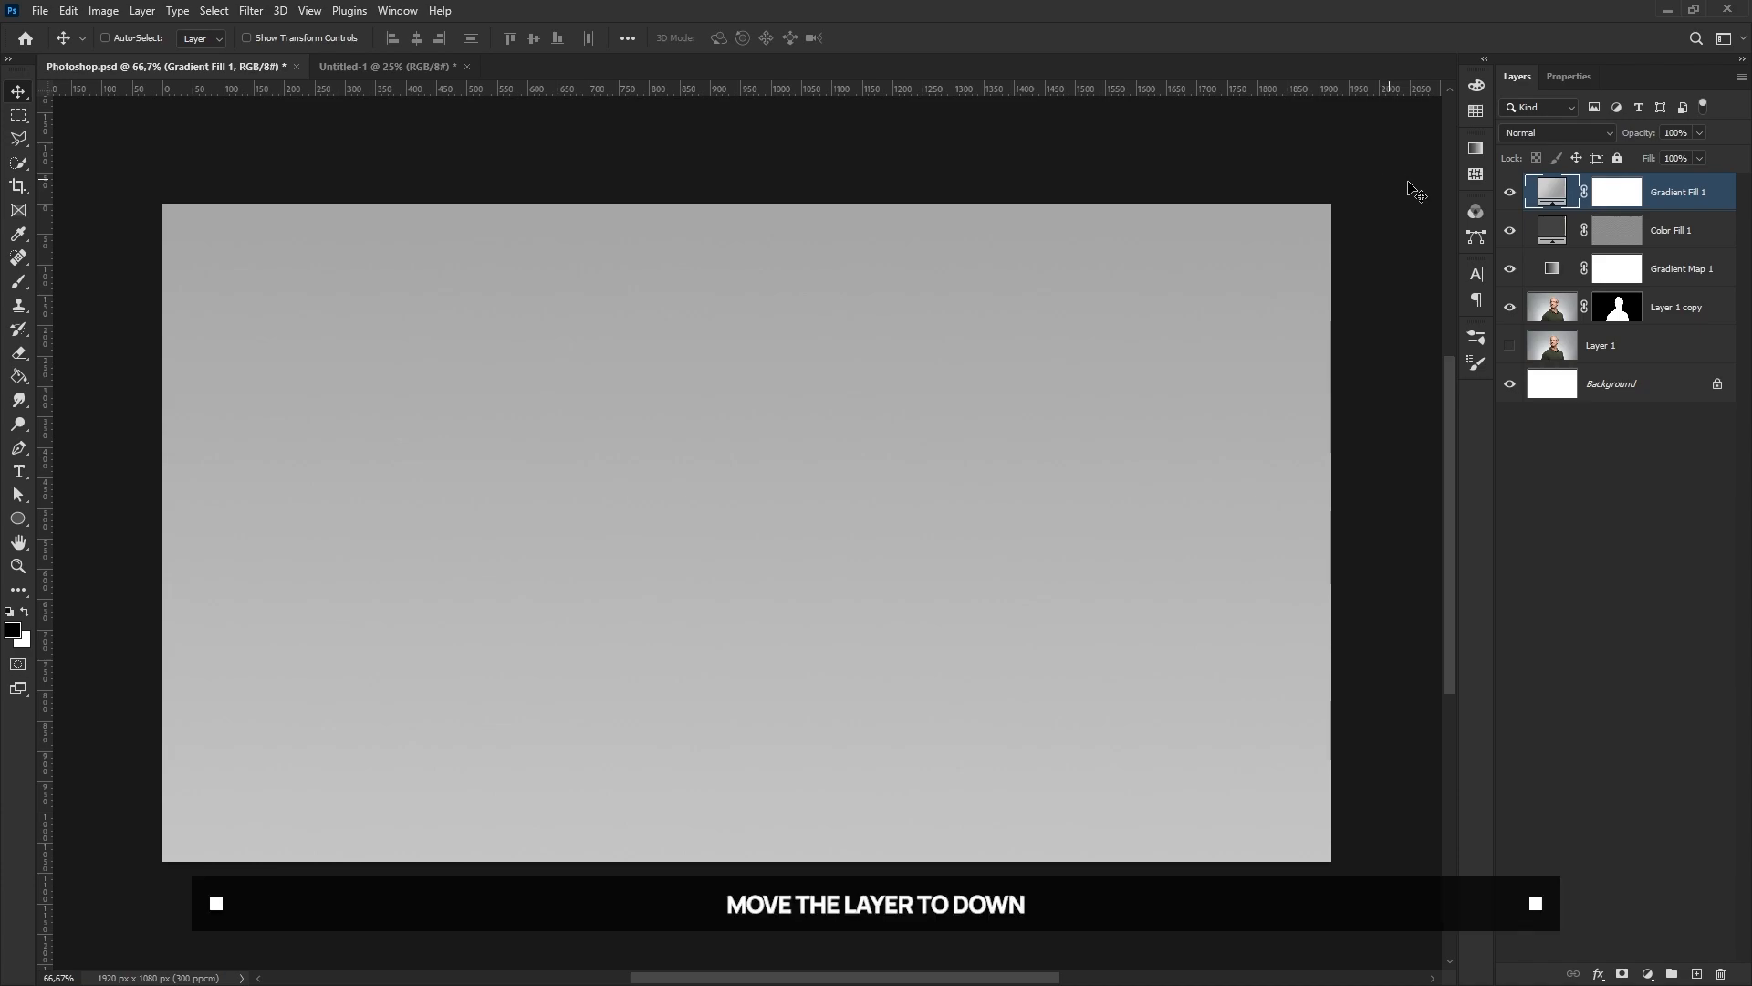
# - Move Gradient Fill 1 below Color Fill 1 and group the two fill layers
pyautogui.moveTo(1676, 196); pyautogui.dragTo(1681, 248)
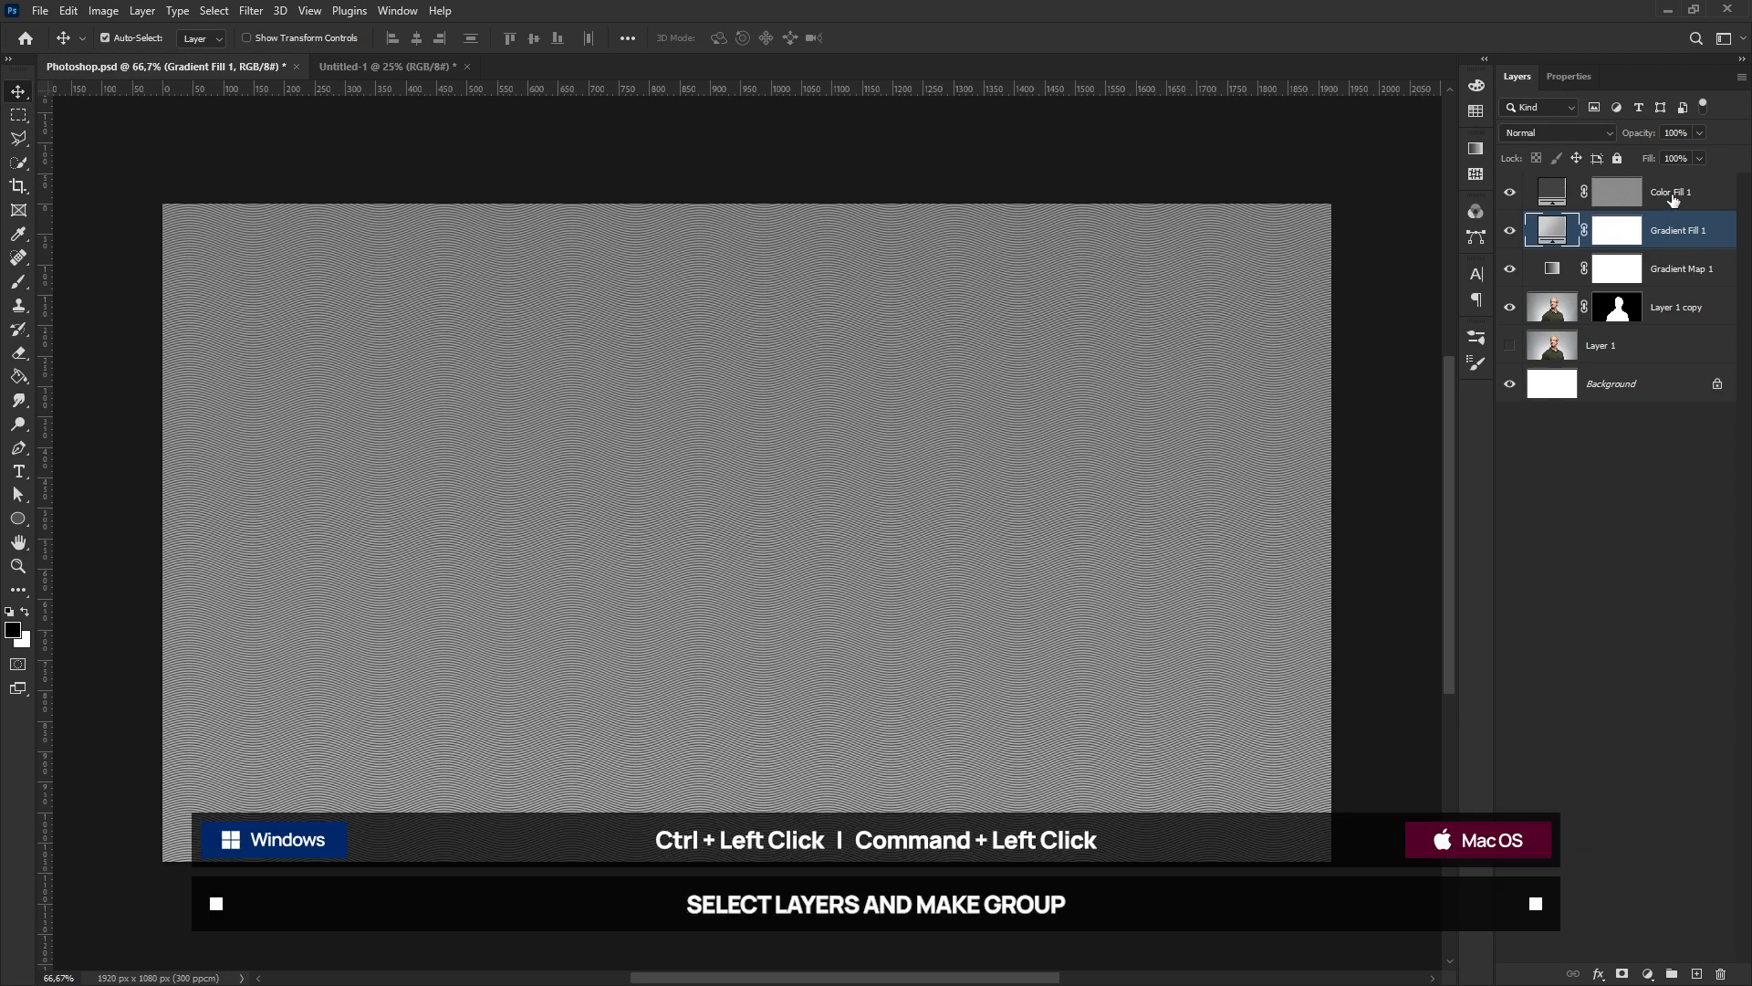
pyautogui.keyDown('ctrl'); pyautogui.click(1673, 195); pyautogui.keyUp('ctrl')
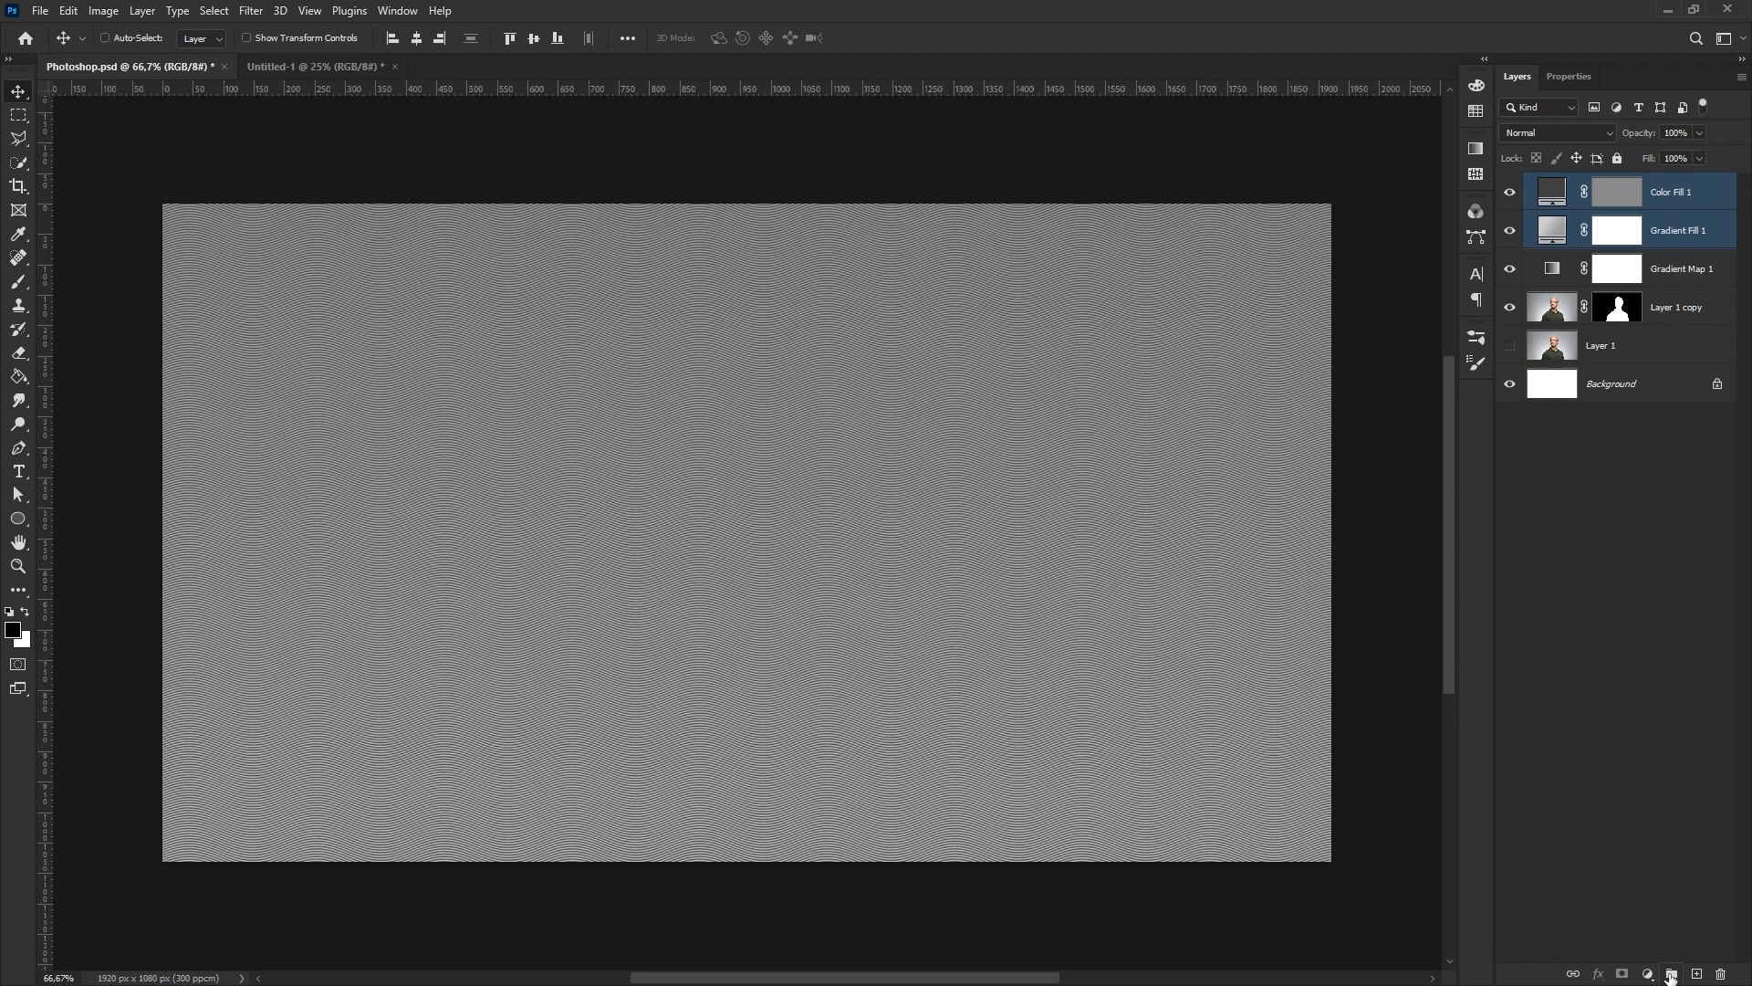
pyautogui.click(1671, 975)
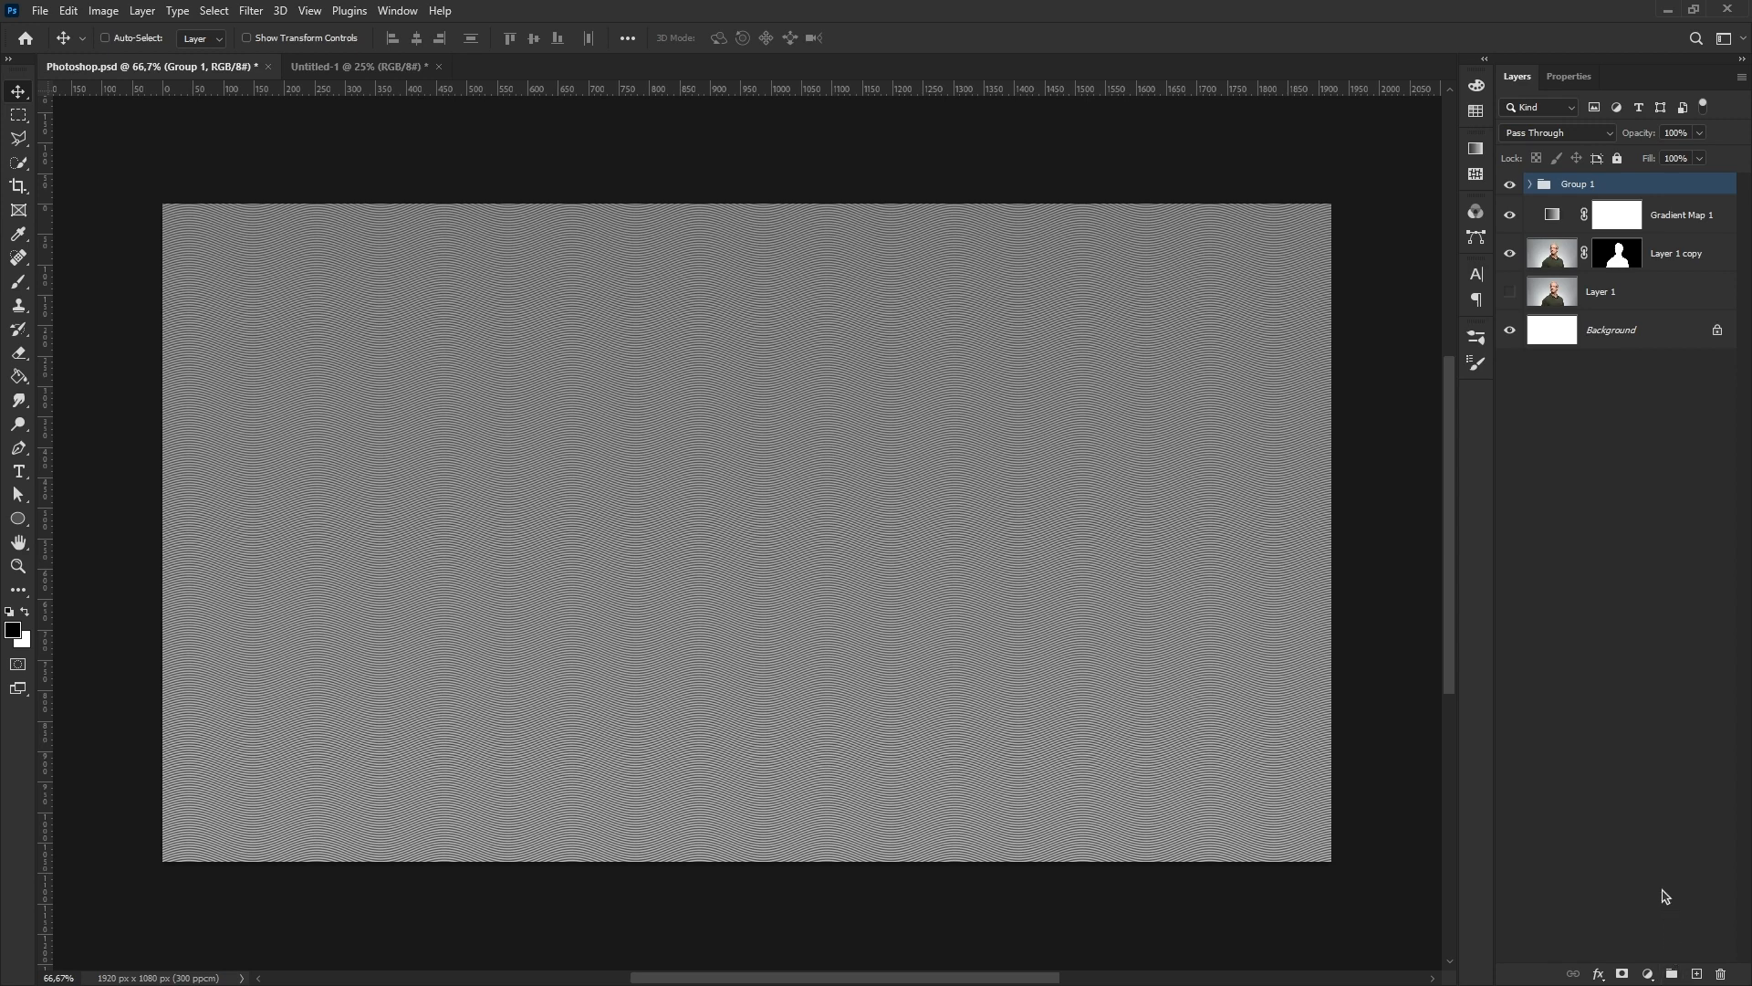
# - Set the blend mode of the new fill group to Hard Mix
pyautogui.click(1567, 137)
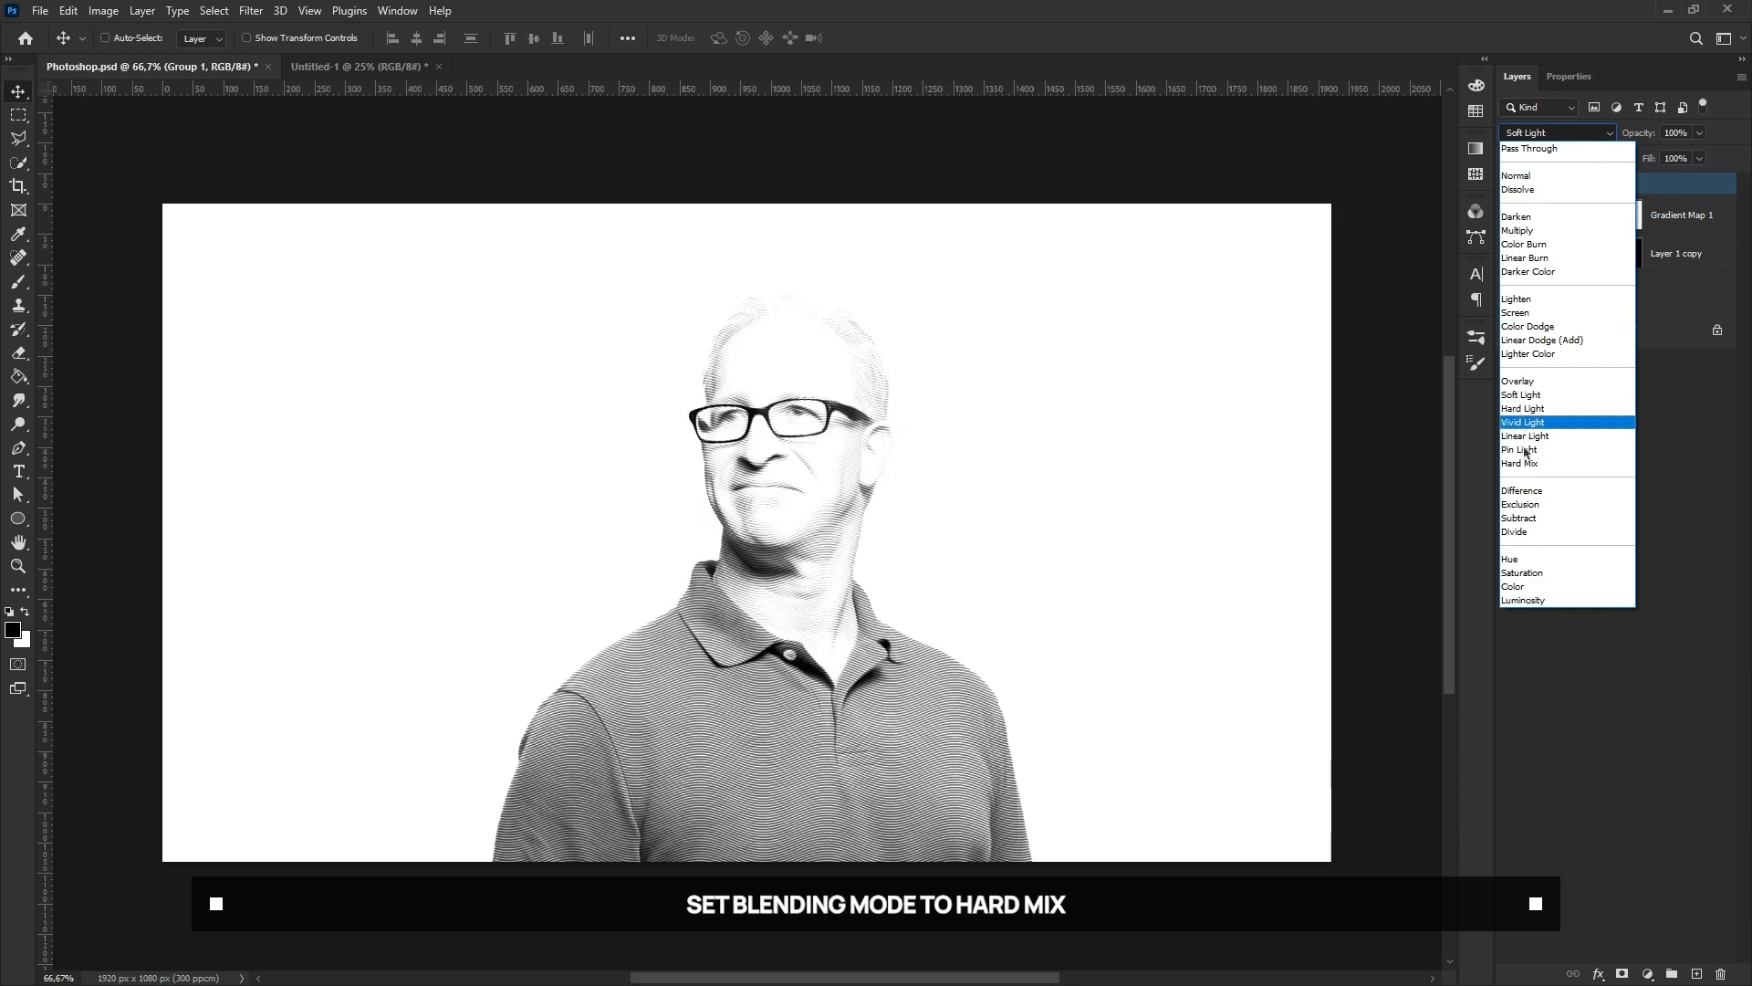
pyautogui.click(1521, 464)
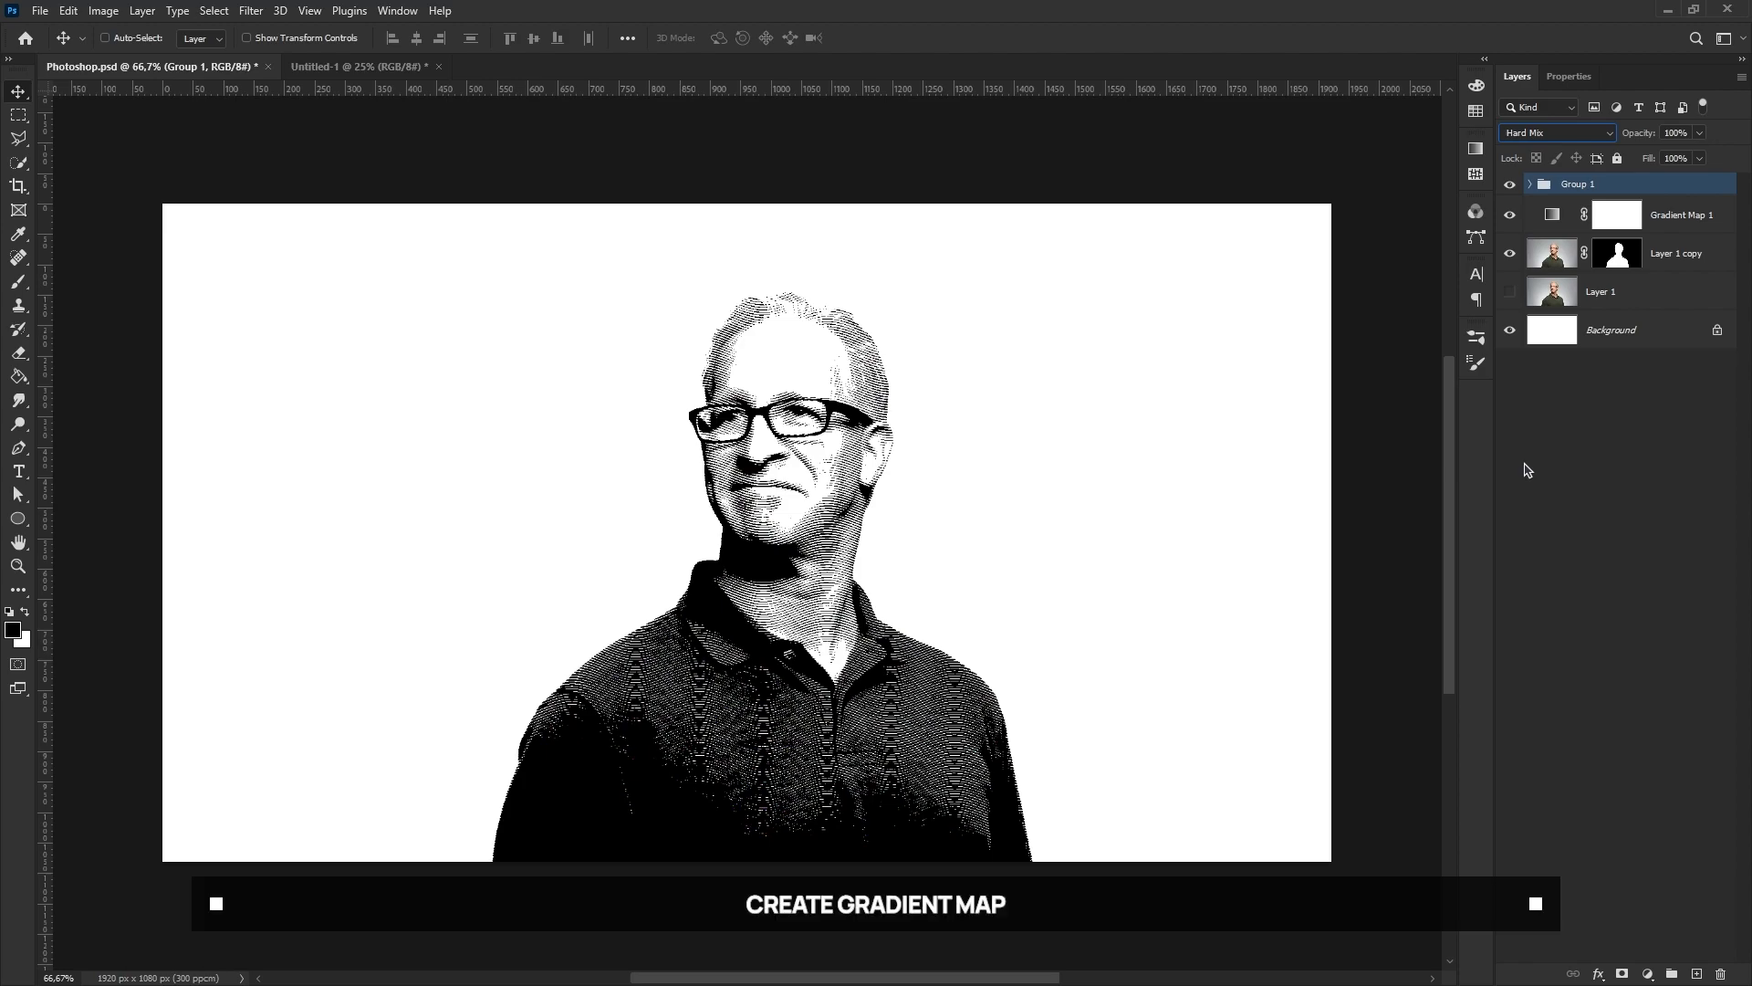
# - Add a Gradient Map adjustment layer above the group and set its starting color stop to dark green #074404
pyautogui.click(1648, 974)
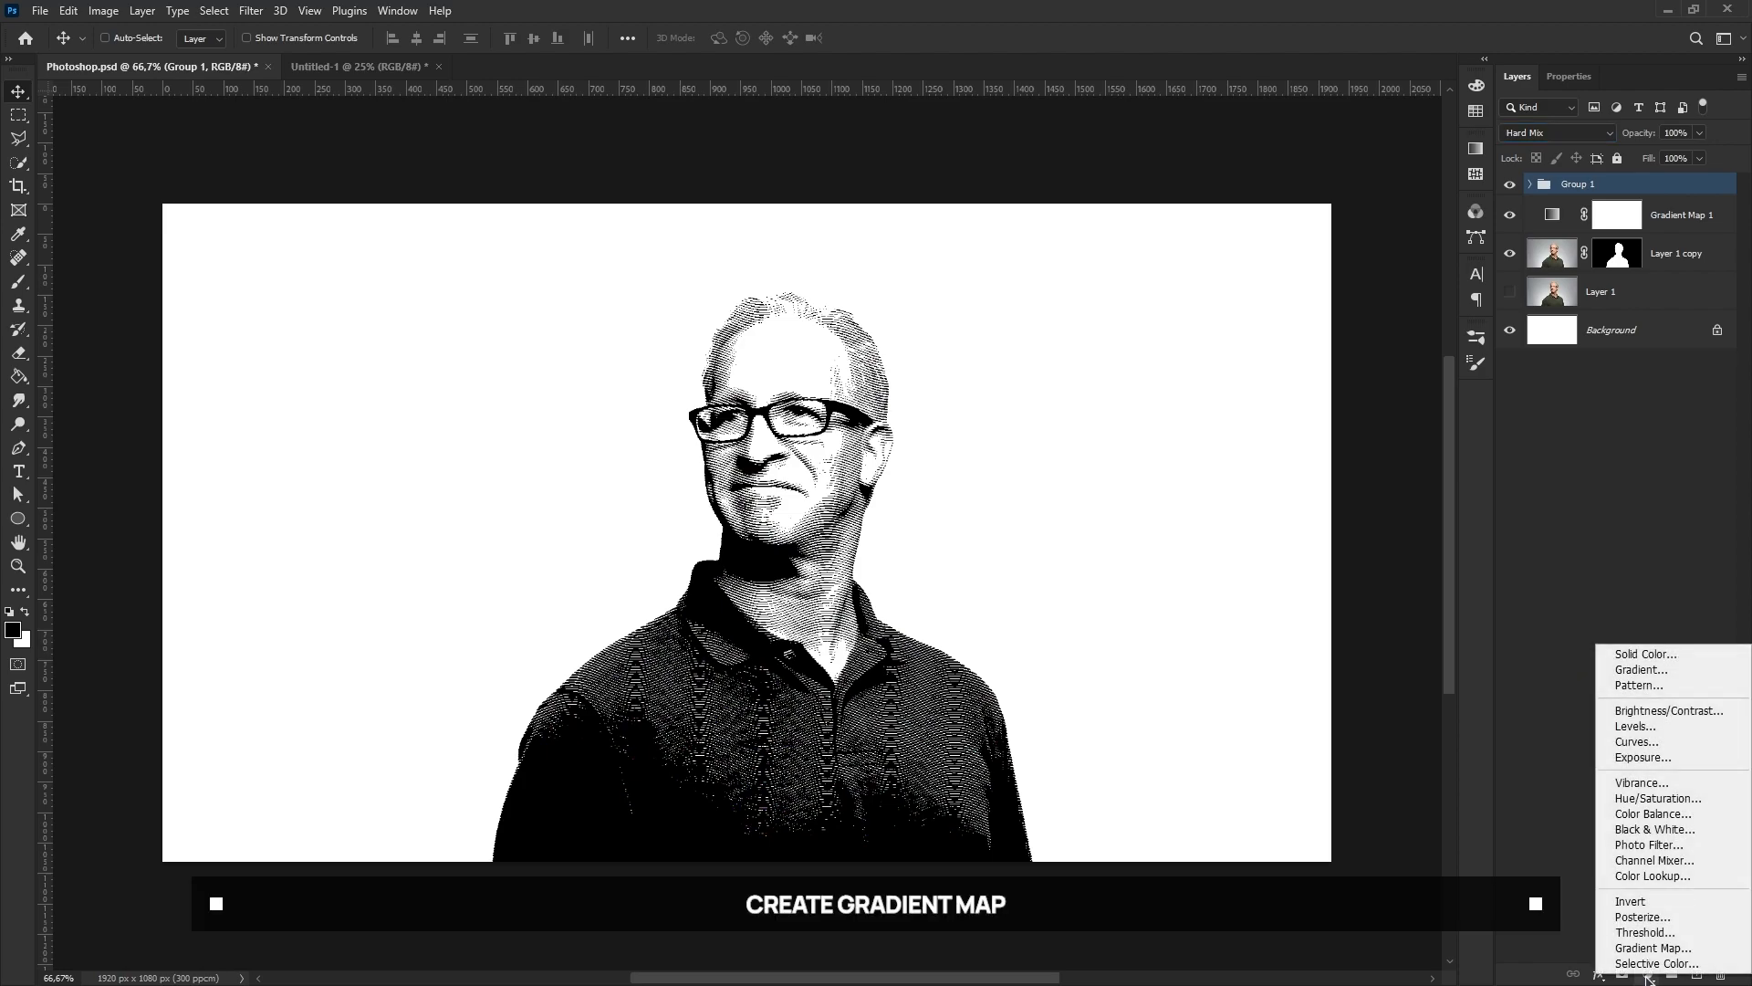
pyautogui.click(1692, 956)
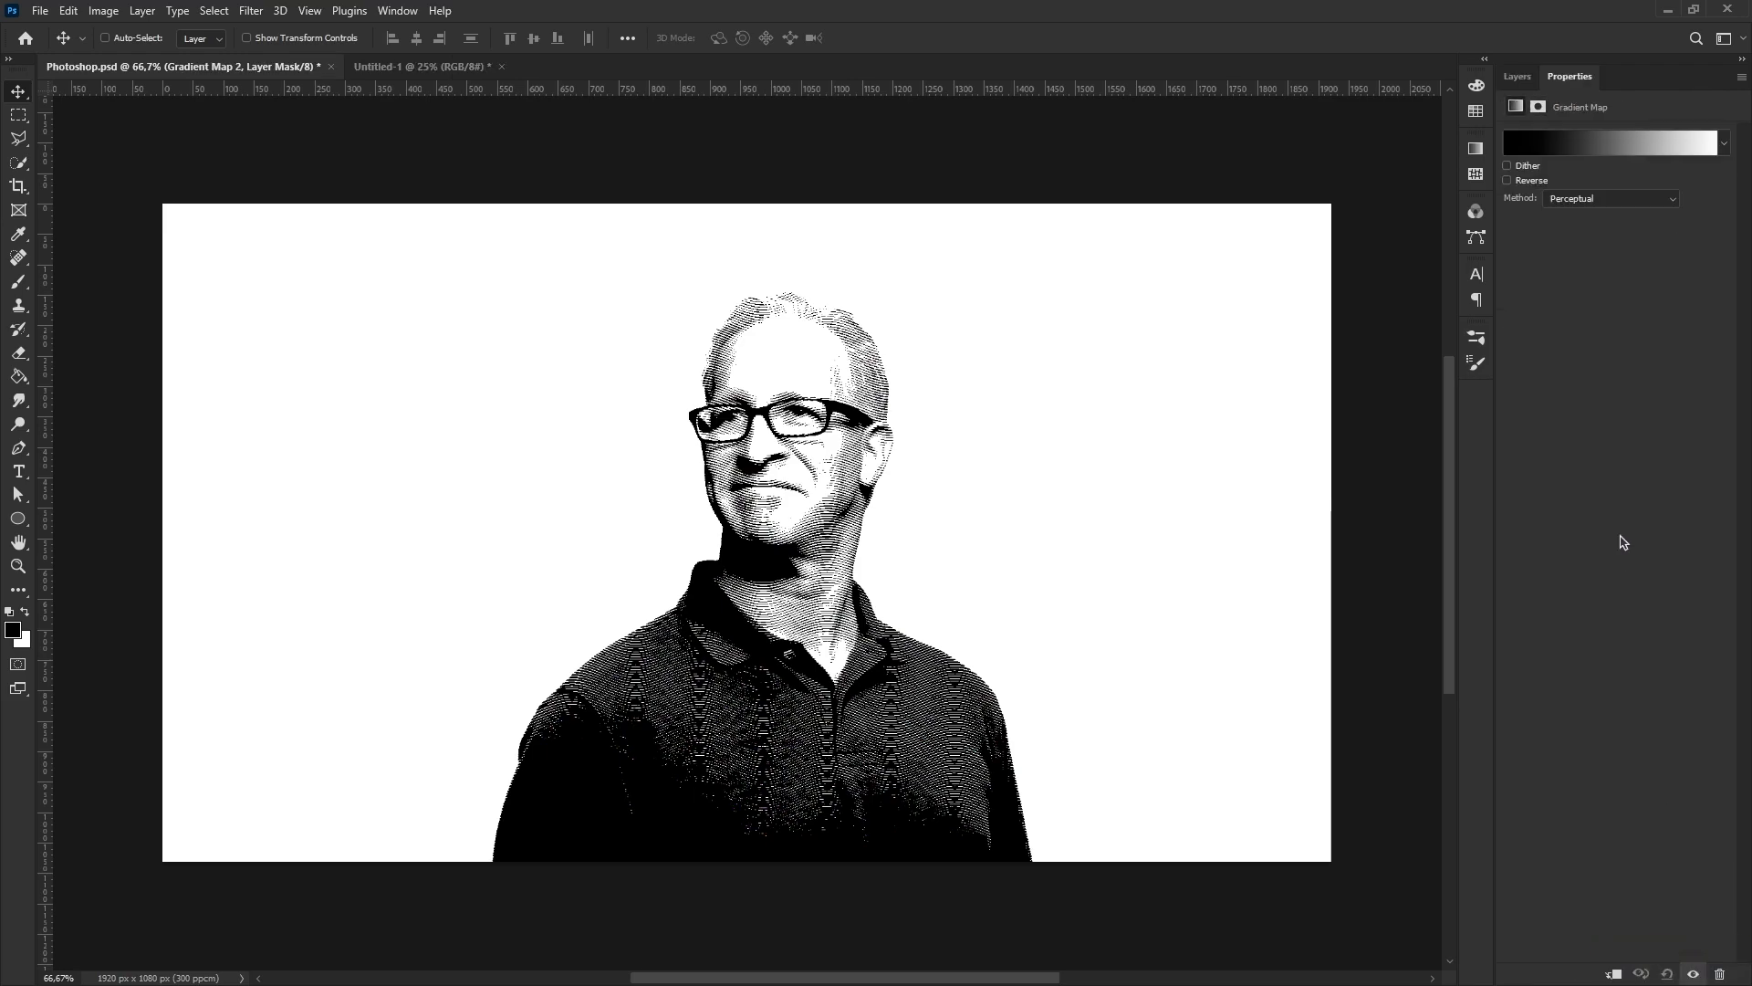
pyautogui.click(1531, 148)
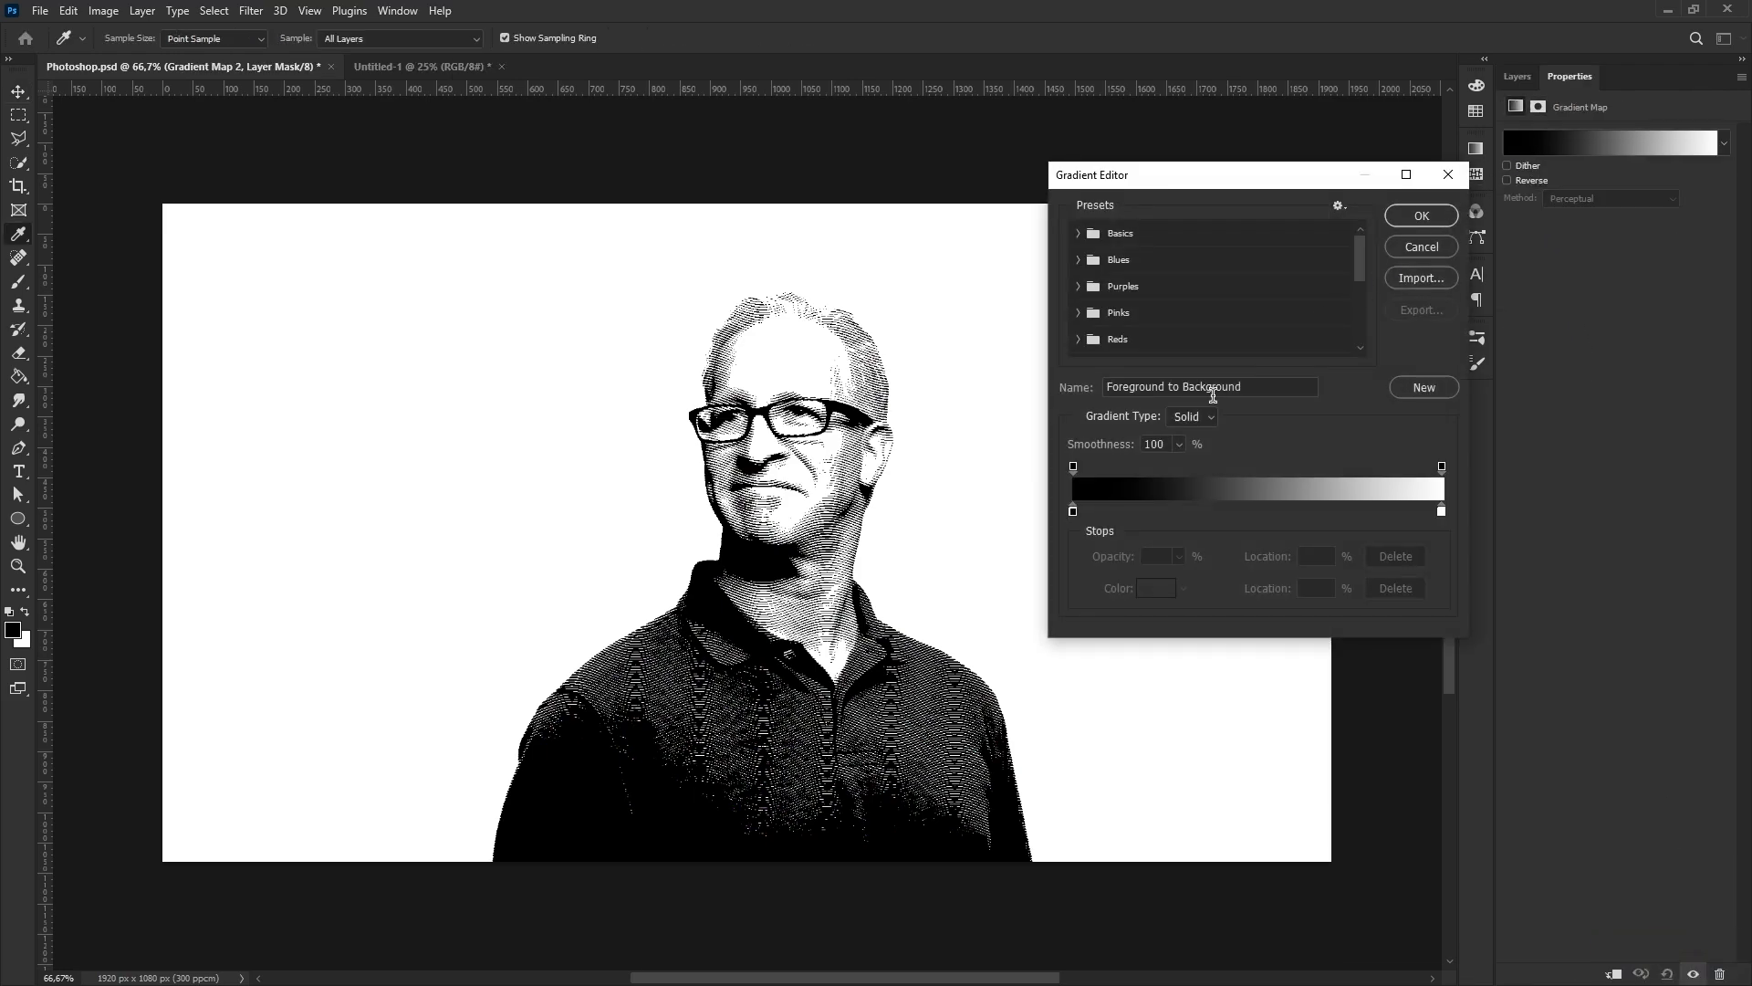
pyautogui.click(1073, 513)
pyautogui.click(1156, 589)
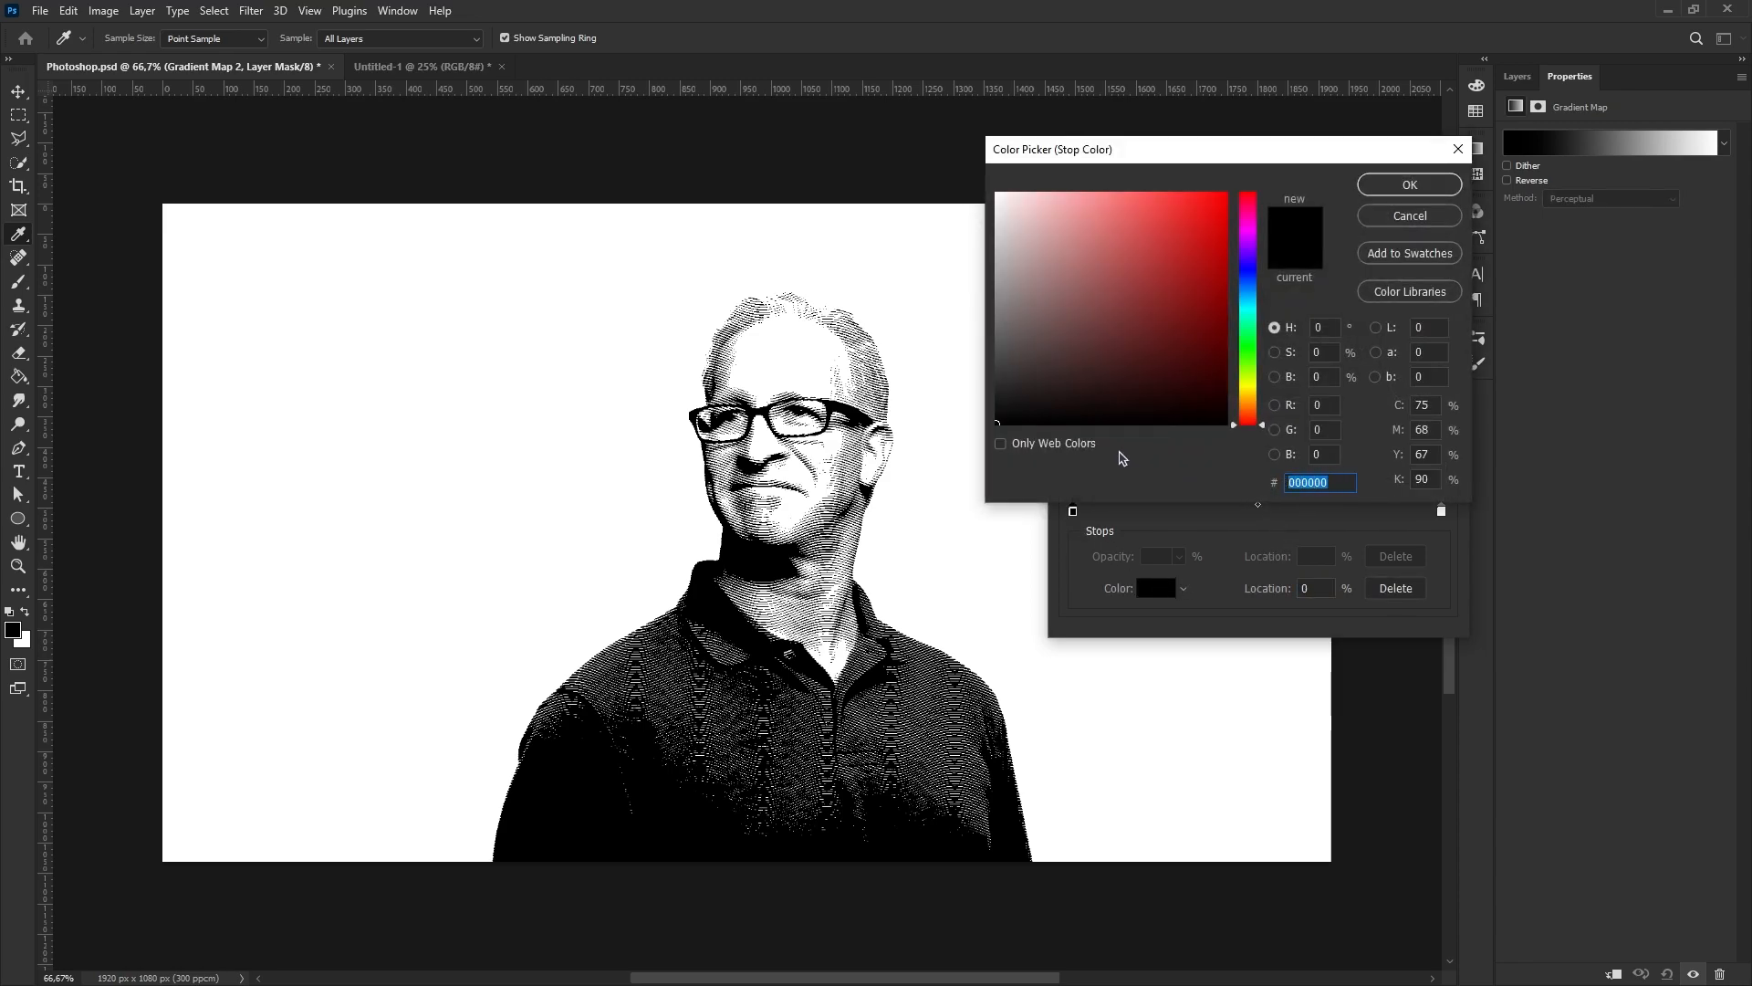
pyautogui.write('074404')
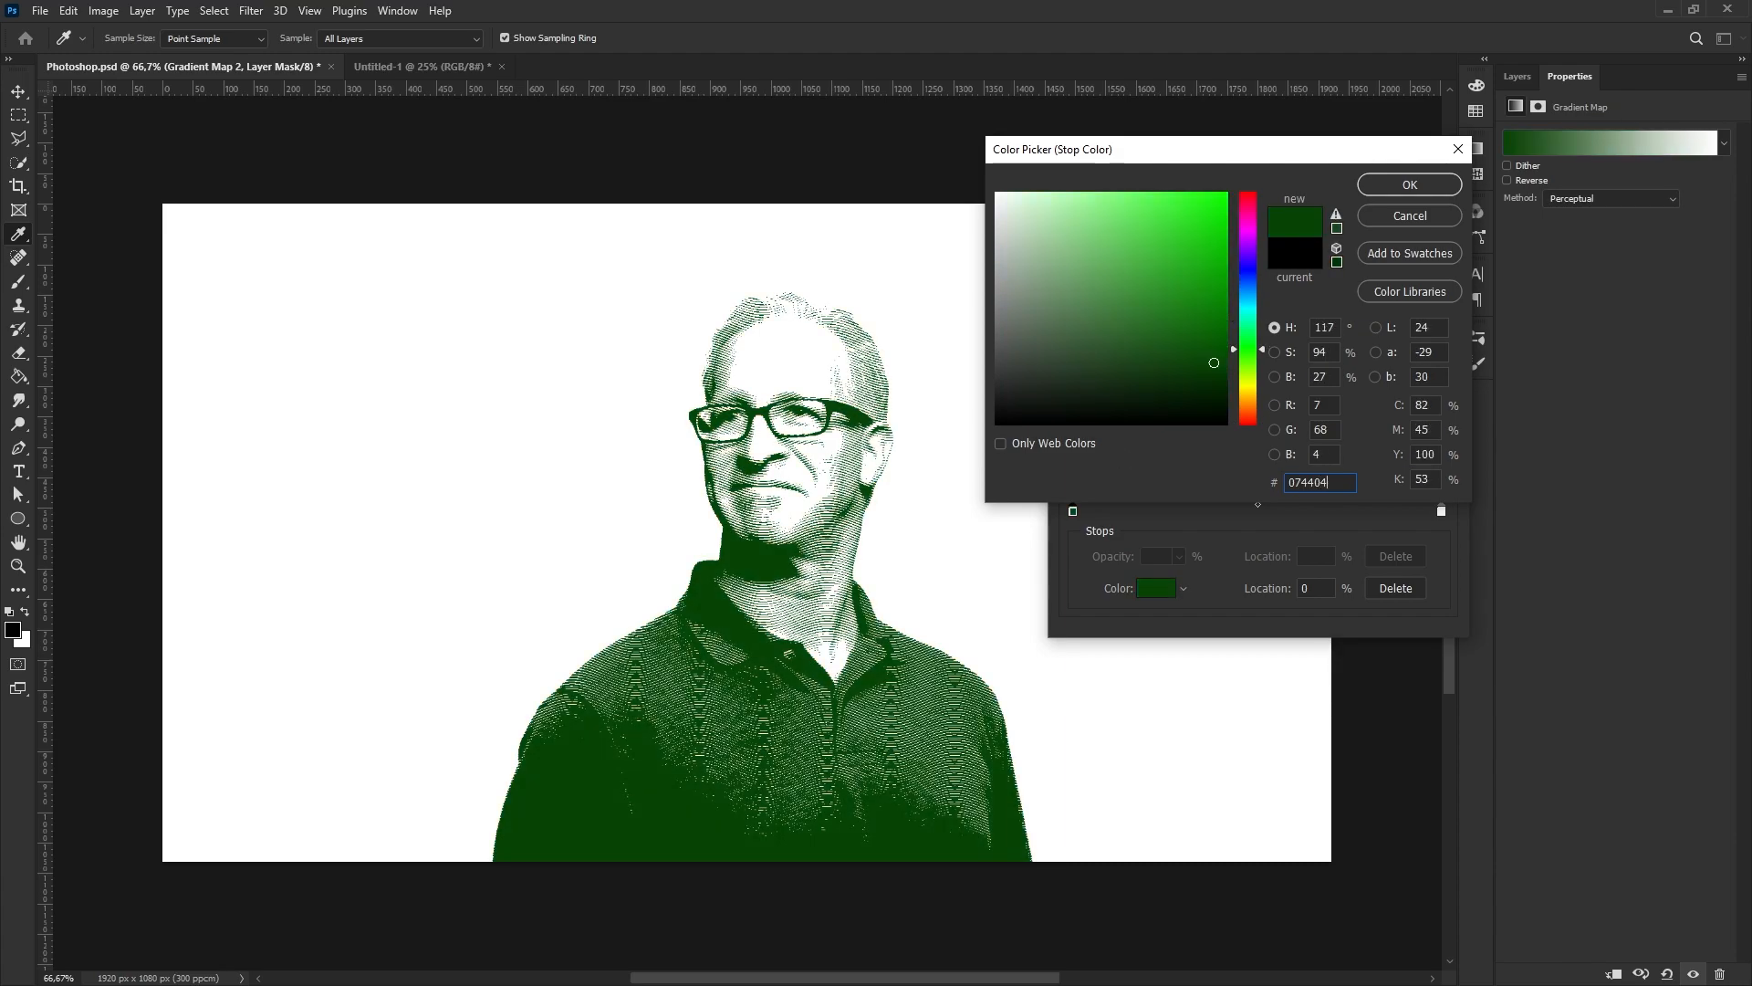
pyautogui.click(1388, 184)
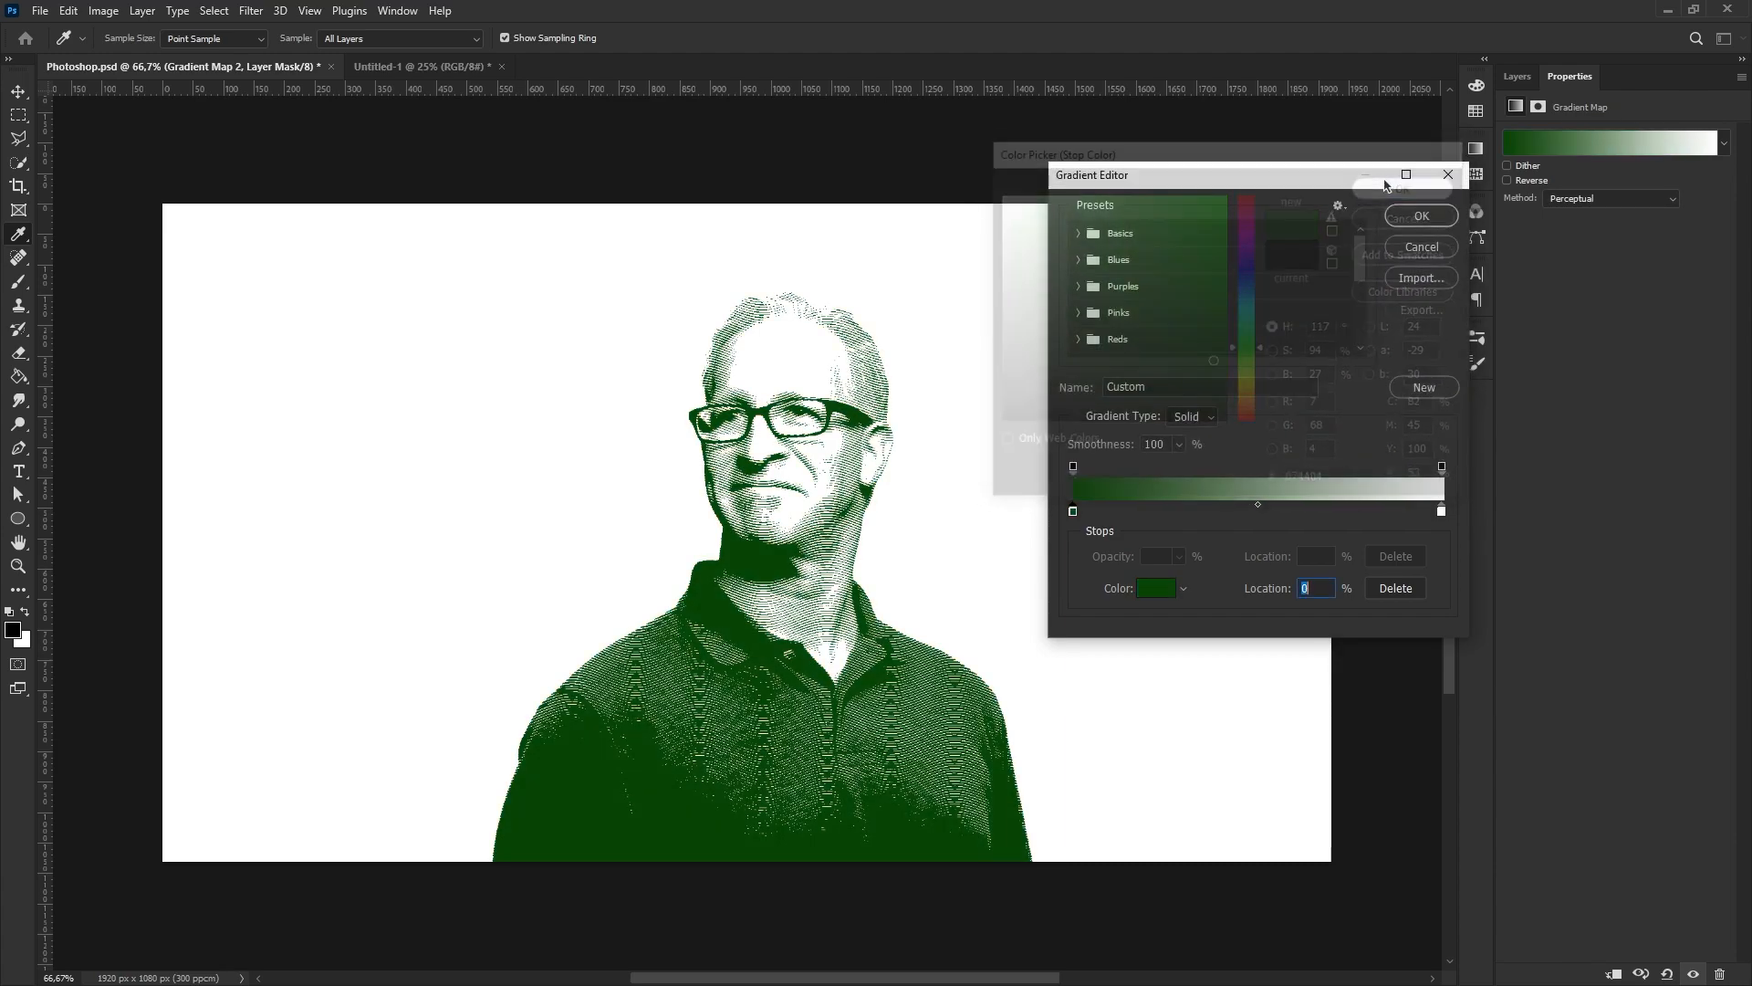
# - Set the gradient map's end color stop to pale green #eef8e2, apply the gradient and enable Dither
pyautogui.click(1443, 515)
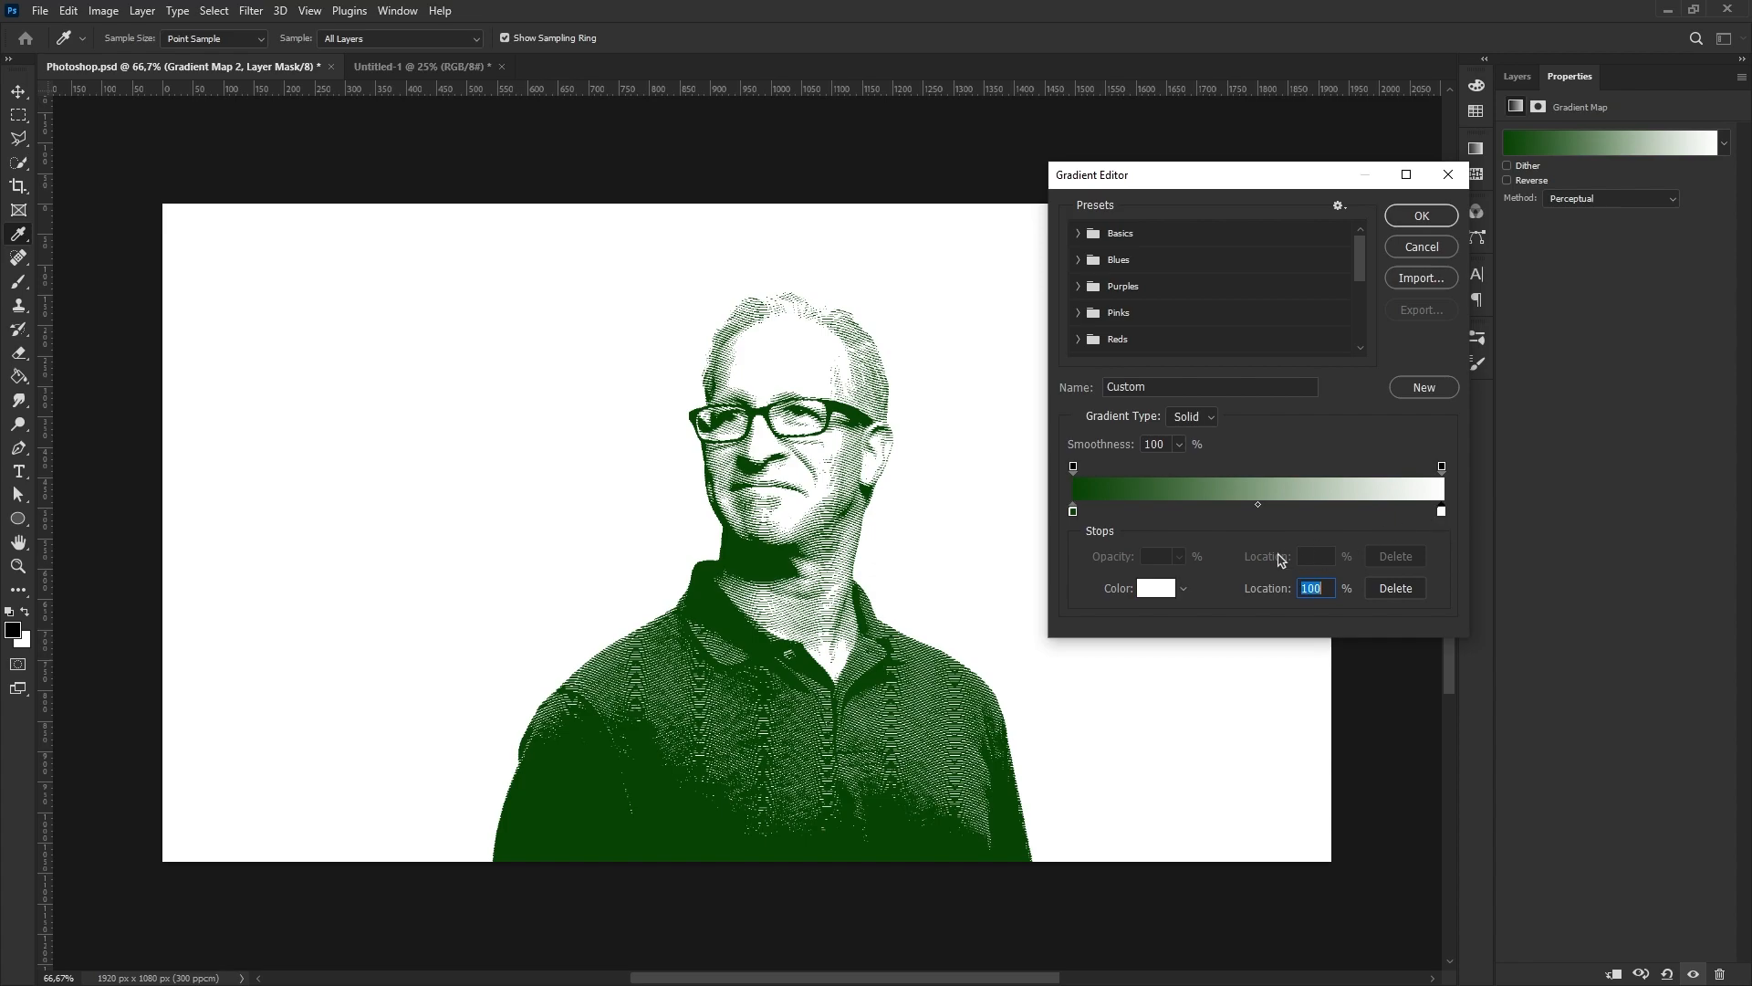
pyautogui.click(1158, 589)
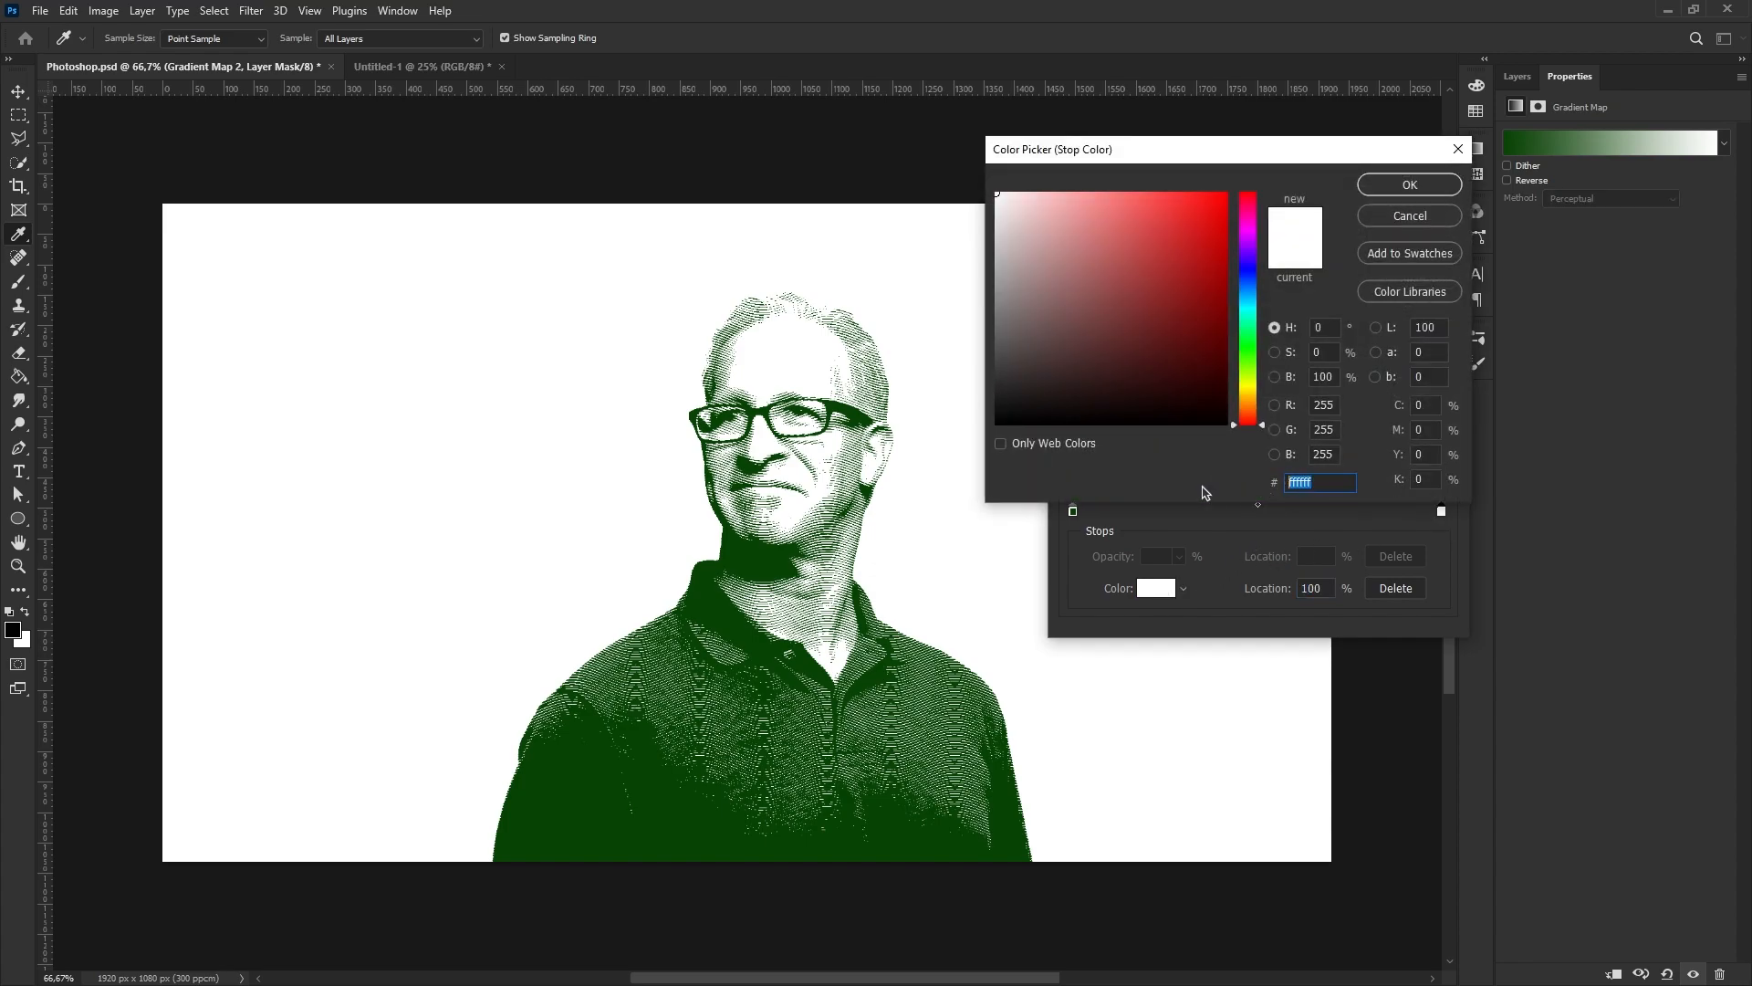
pyautogui.write('eef')
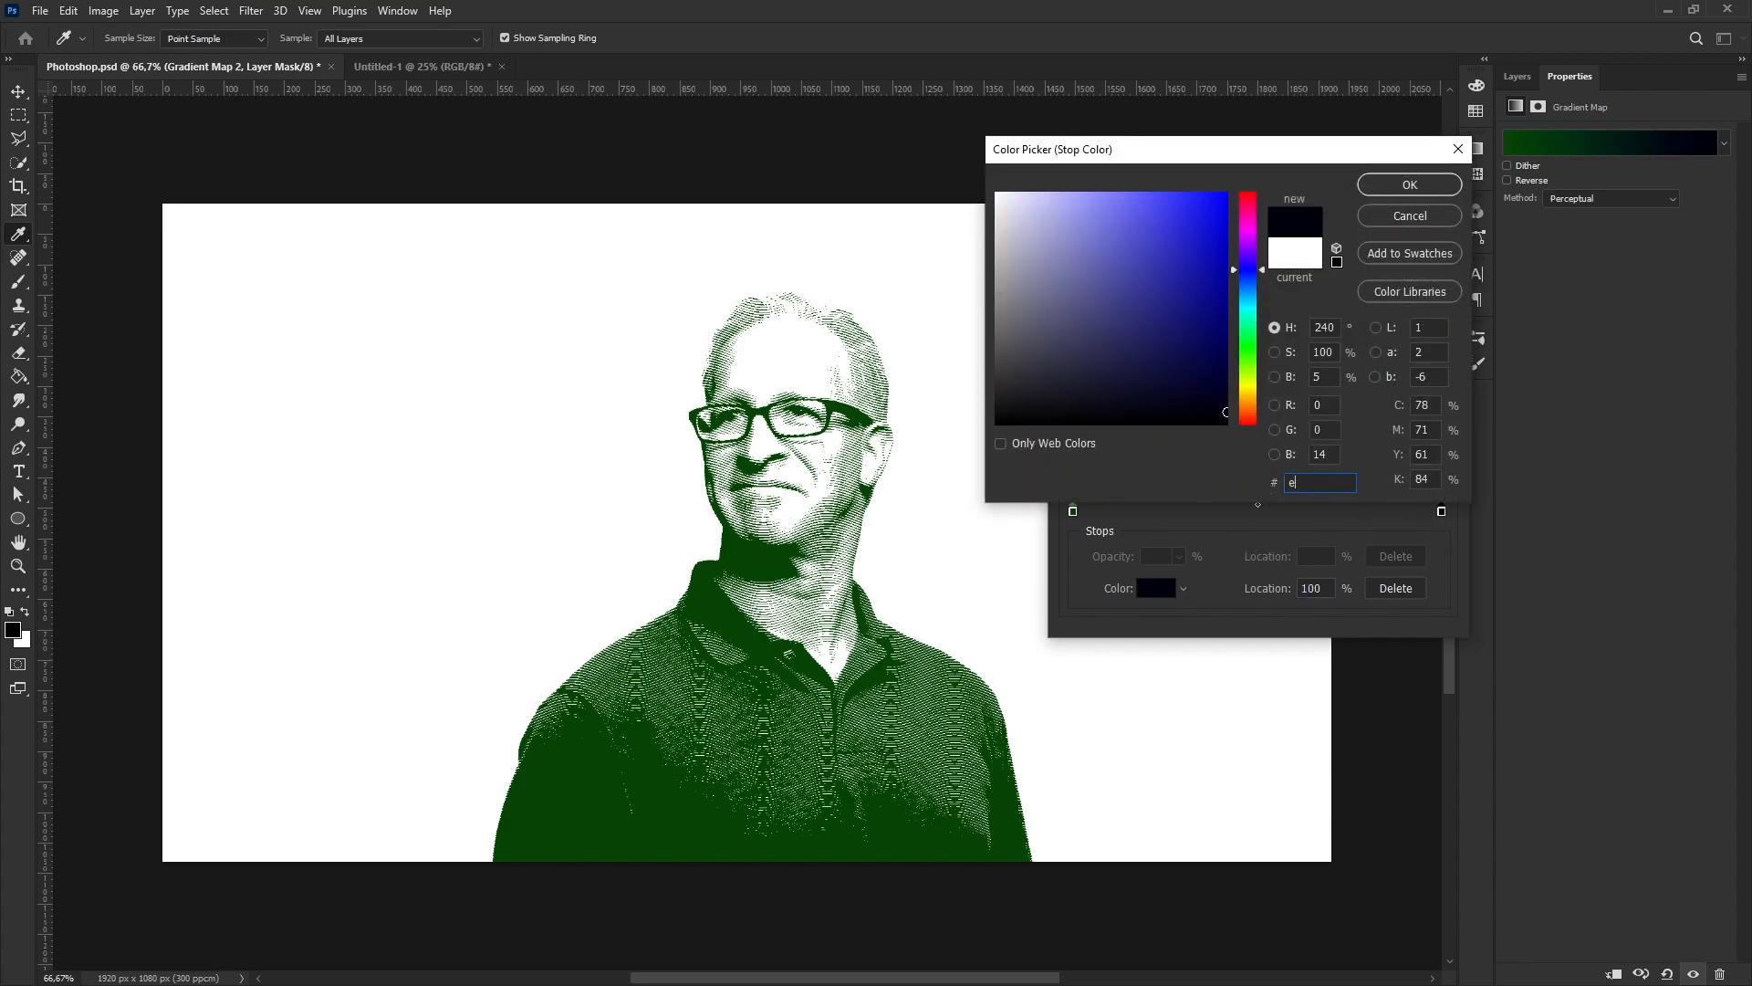
pyautogui.write('8e2')
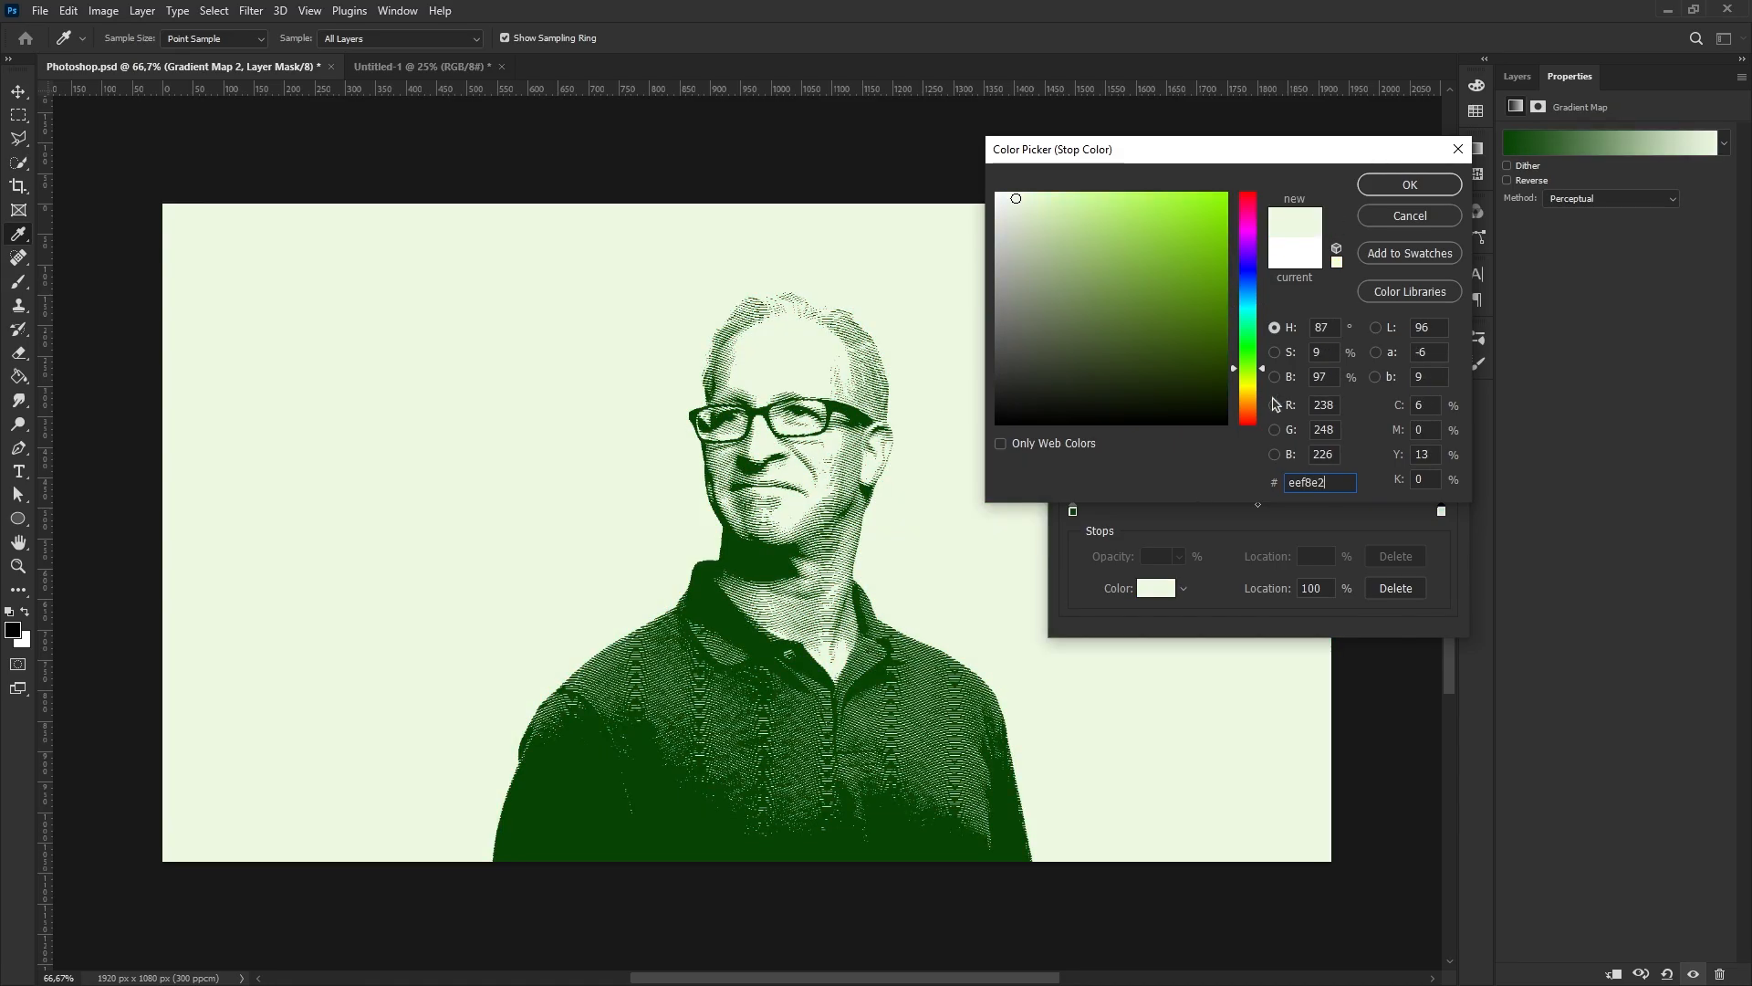
pyautogui.click(1378, 196)
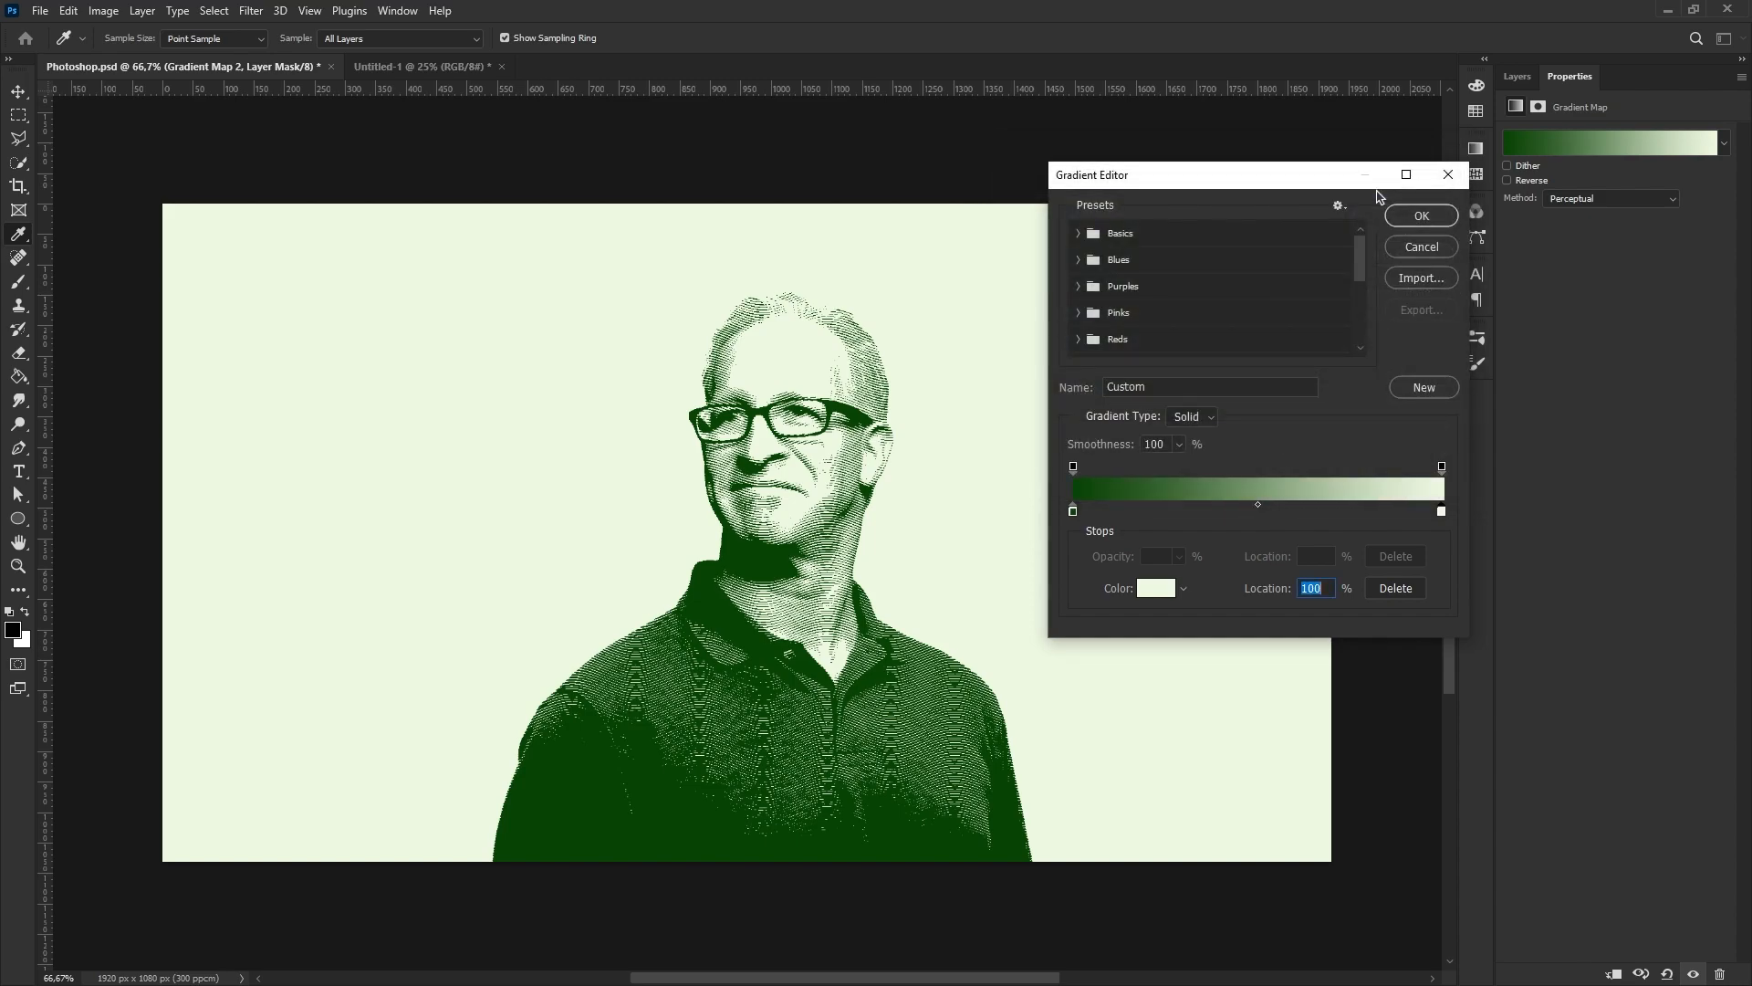
pyautogui.click(1421, 215)
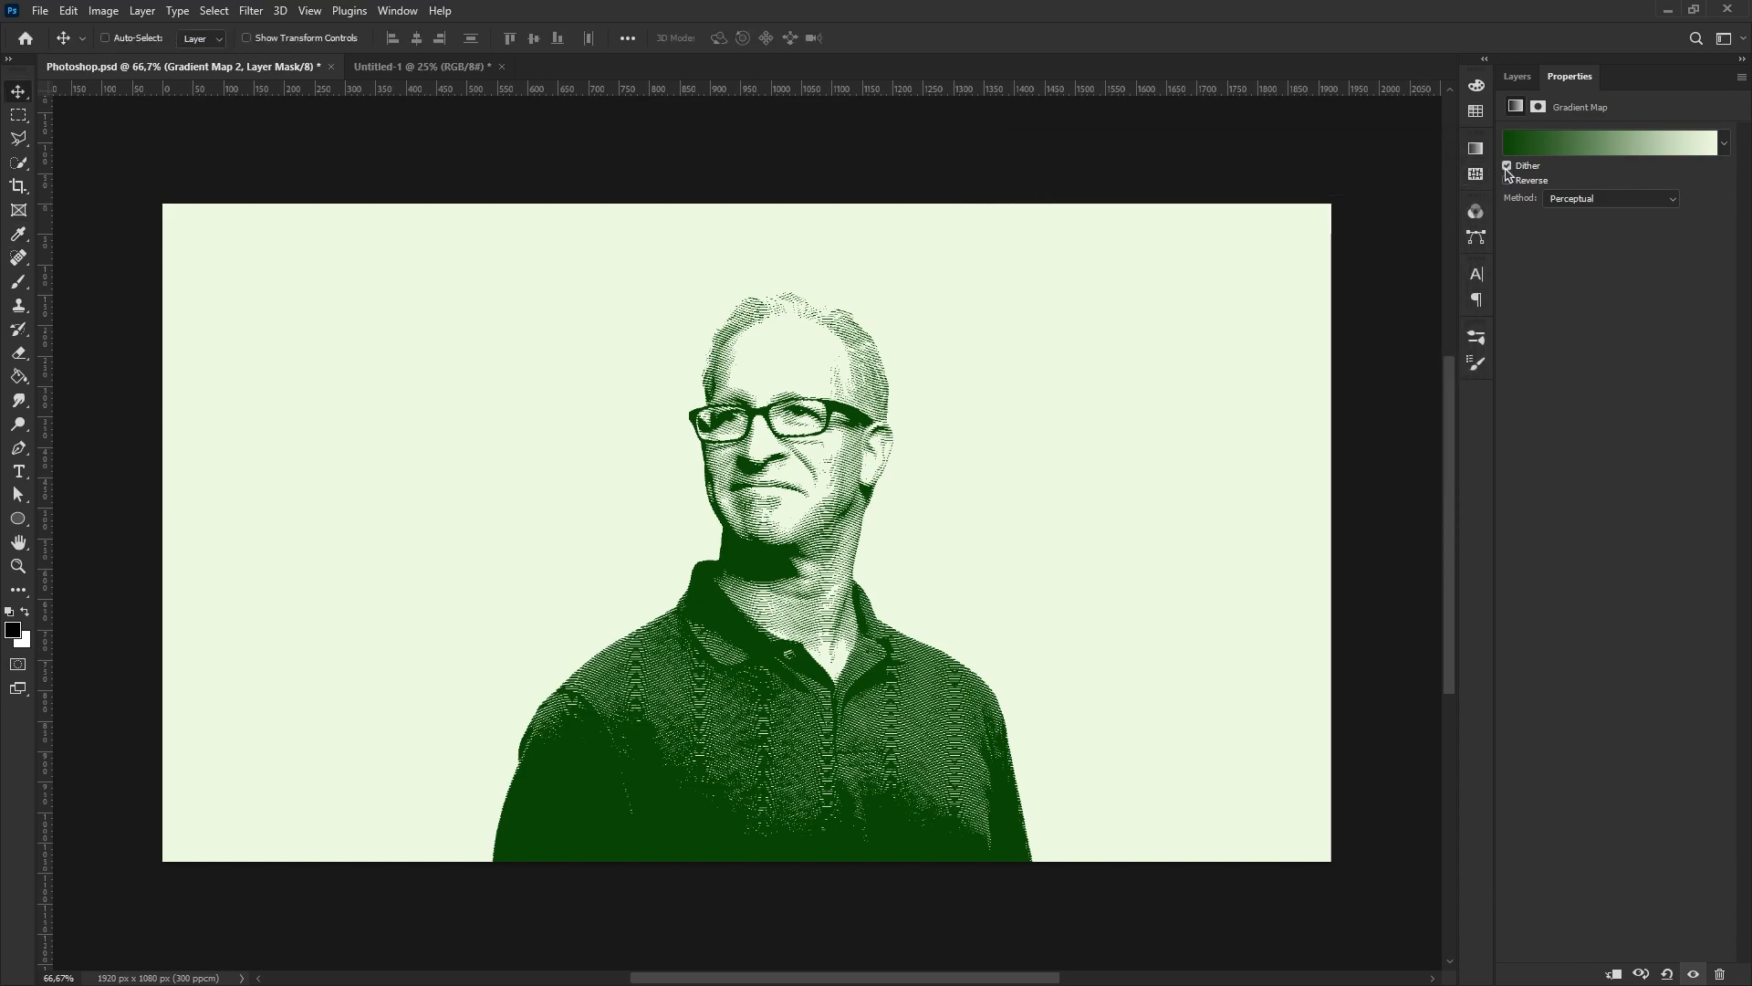
# - Add a Levels adjustment layer above Gradient Map 2 with the black input level at 20 and midtones at 0.95
pyautogui.click(1529, 83)
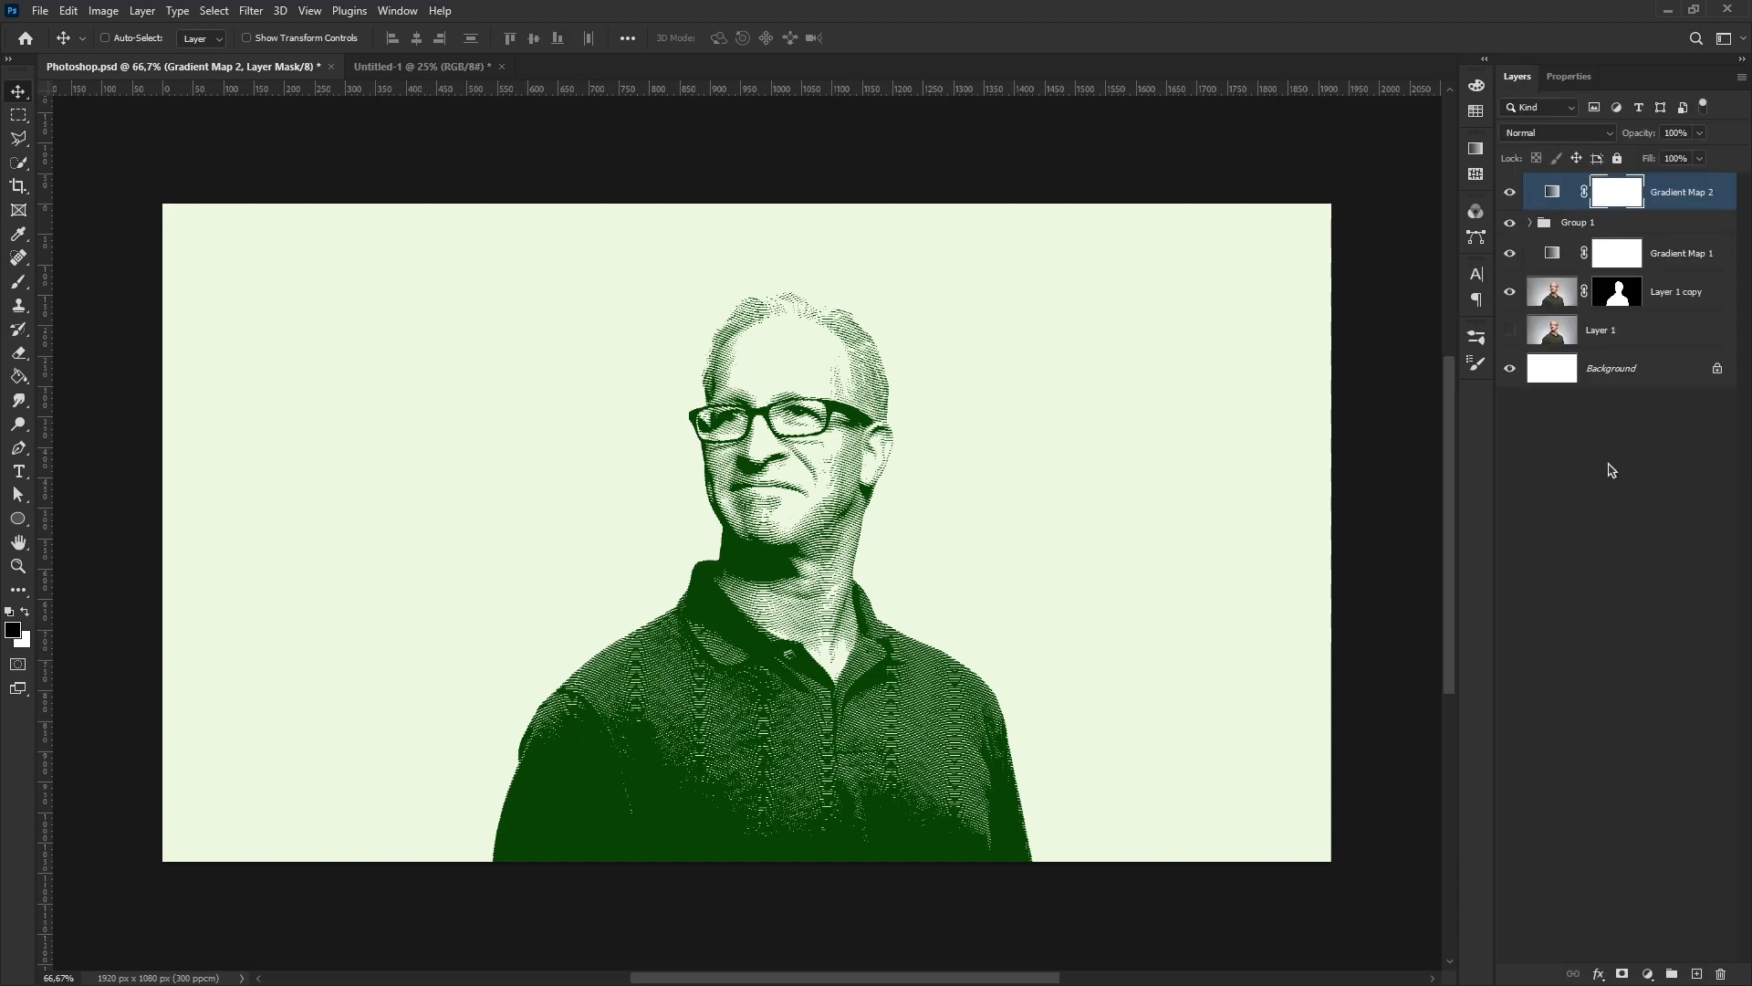
pyautogui.click(1650, 973)
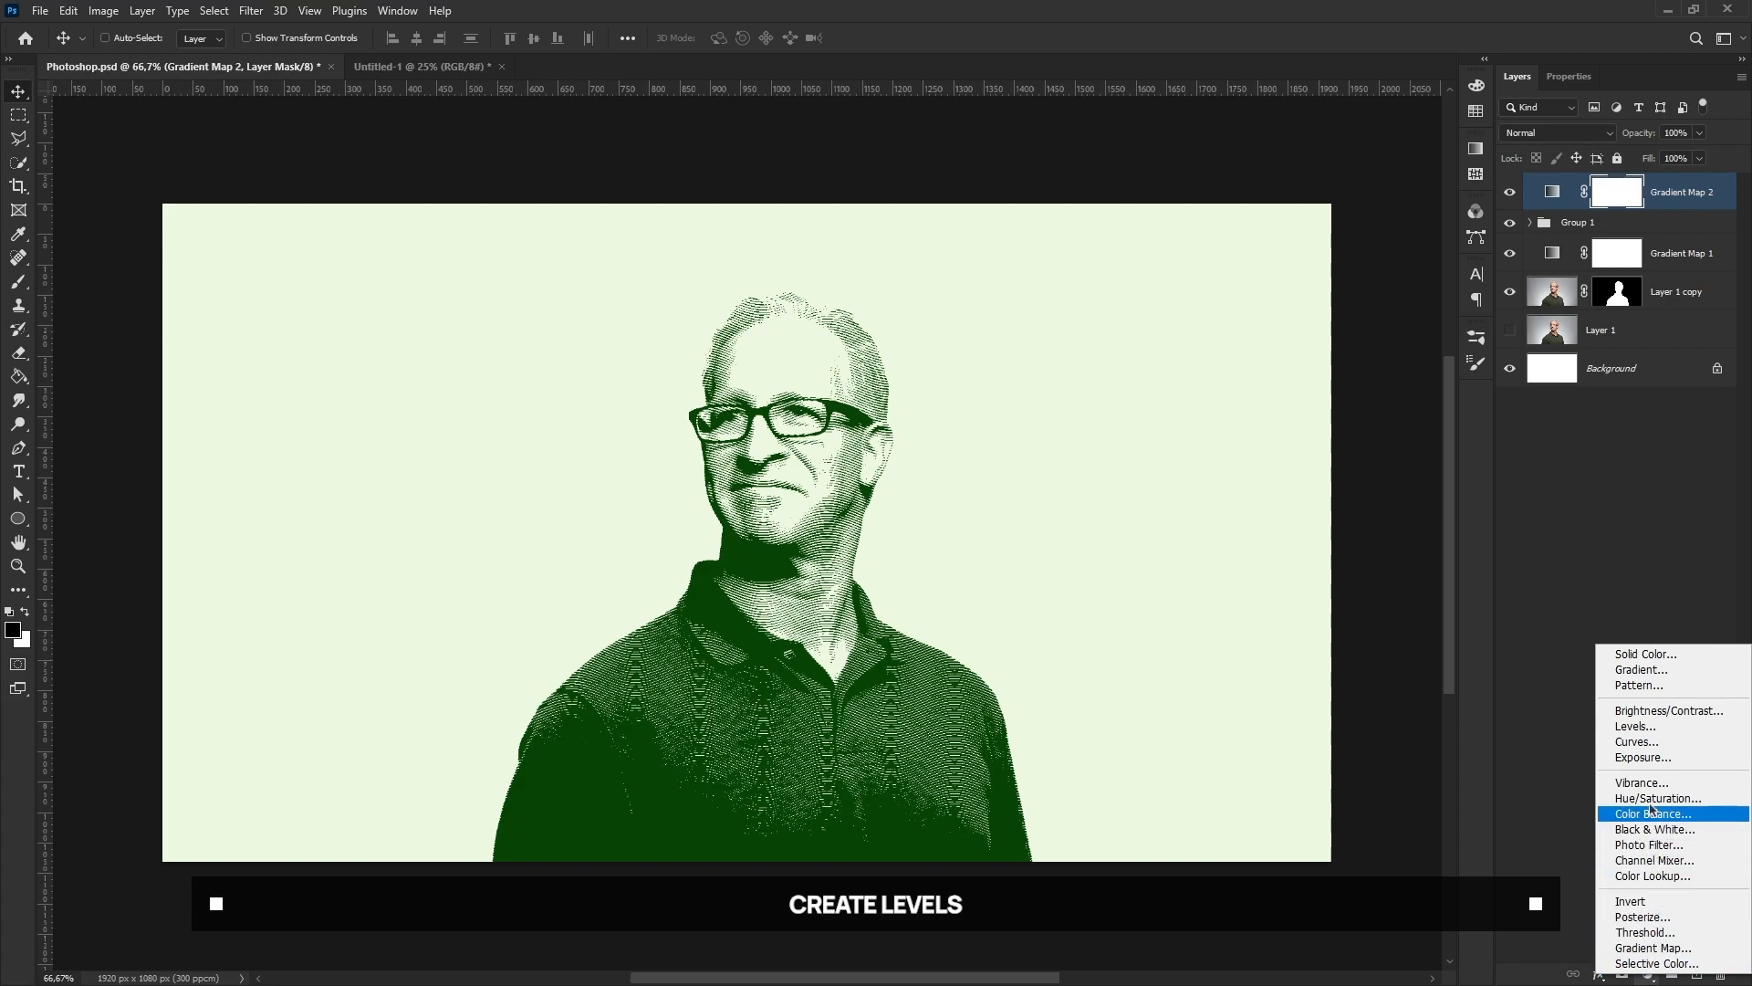
pyautogui.click(1643, 726)
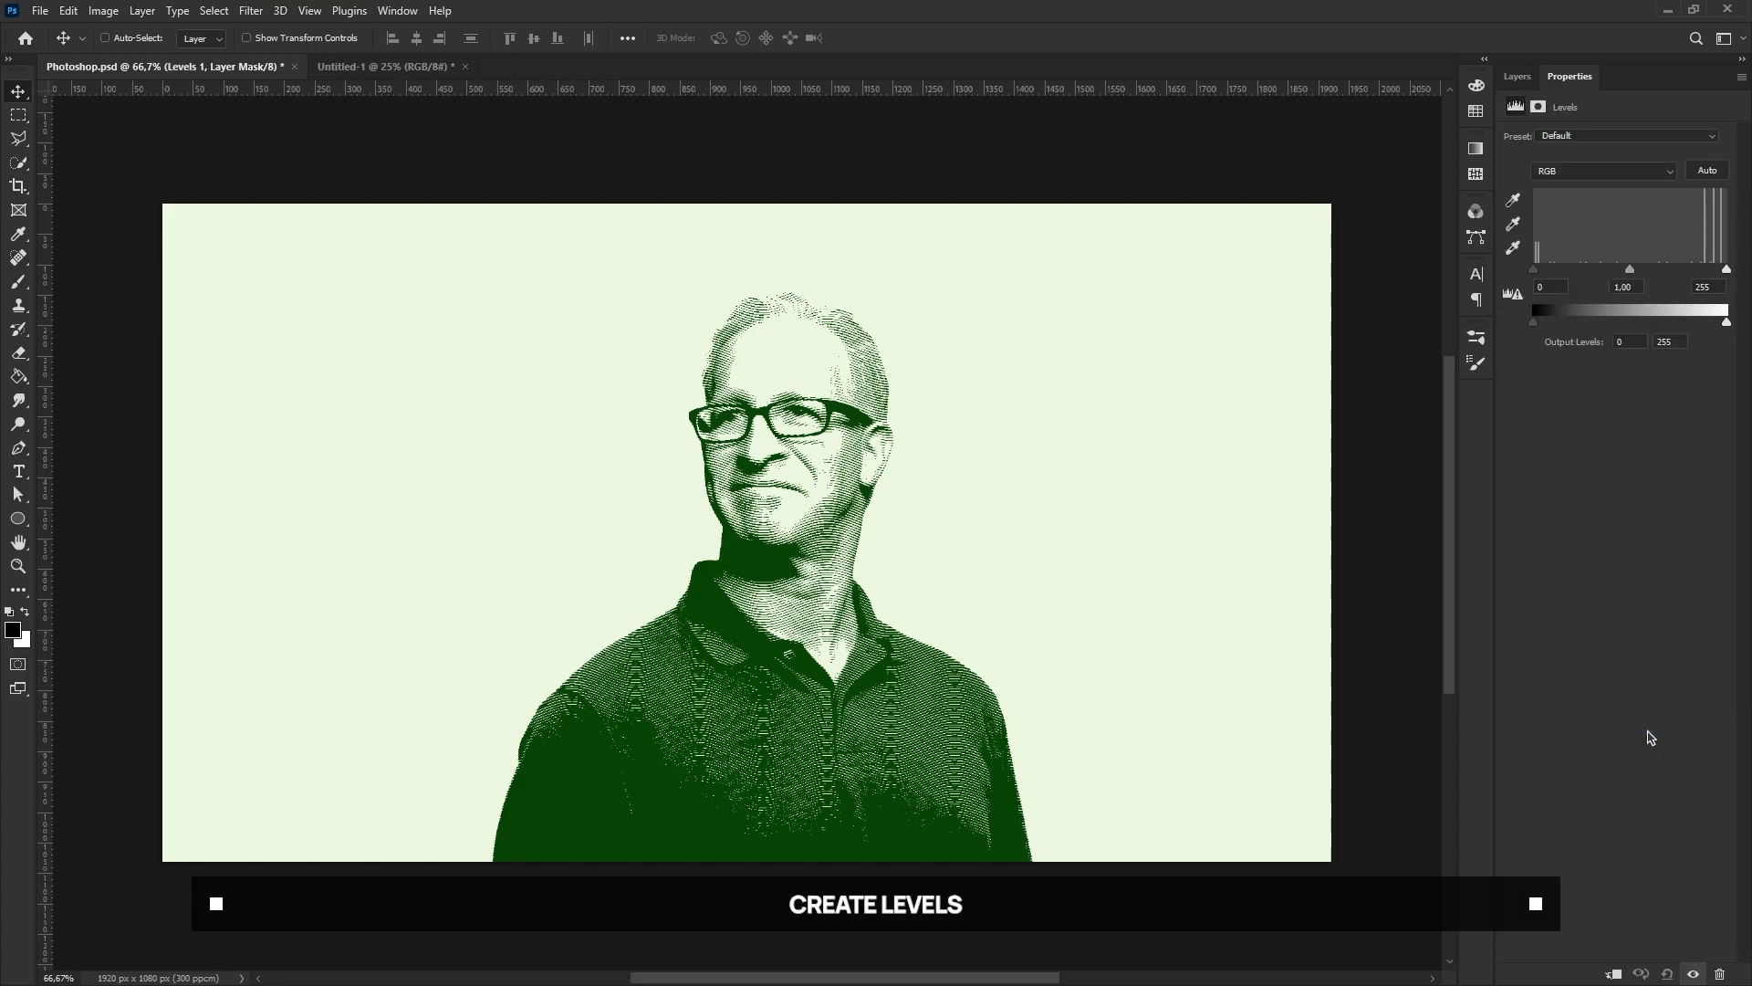
pyautogui.click(1542, 287)
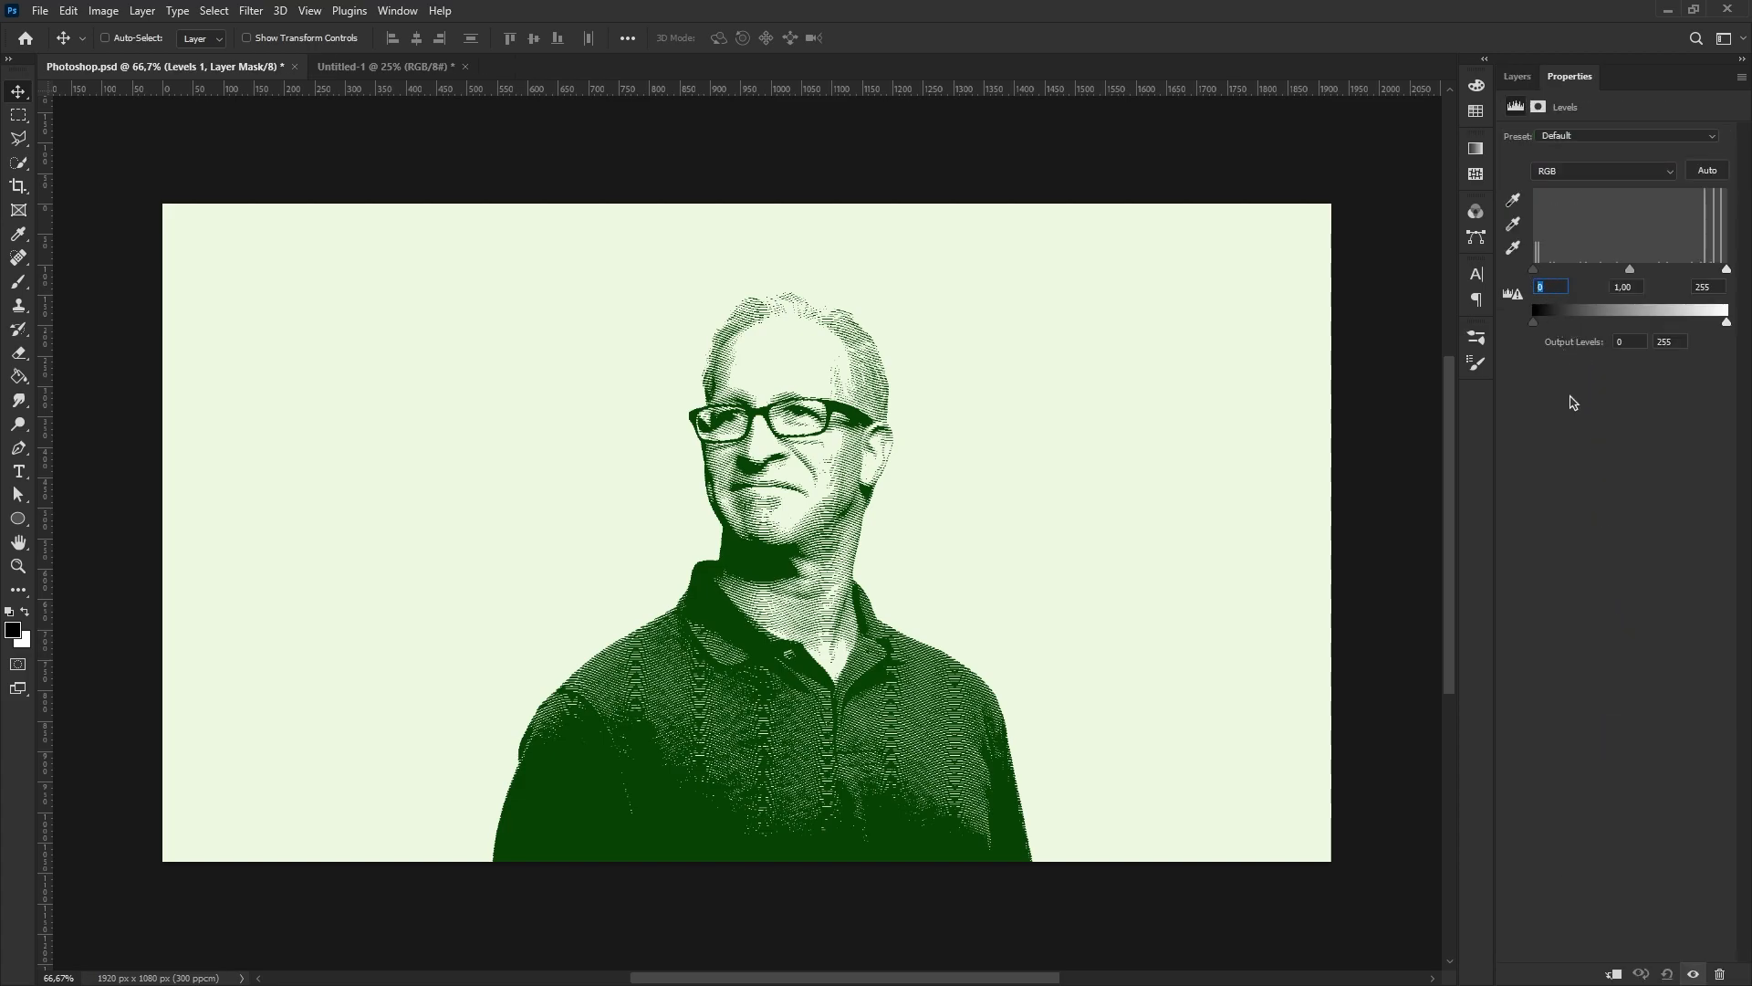
pyautogui.write('20')
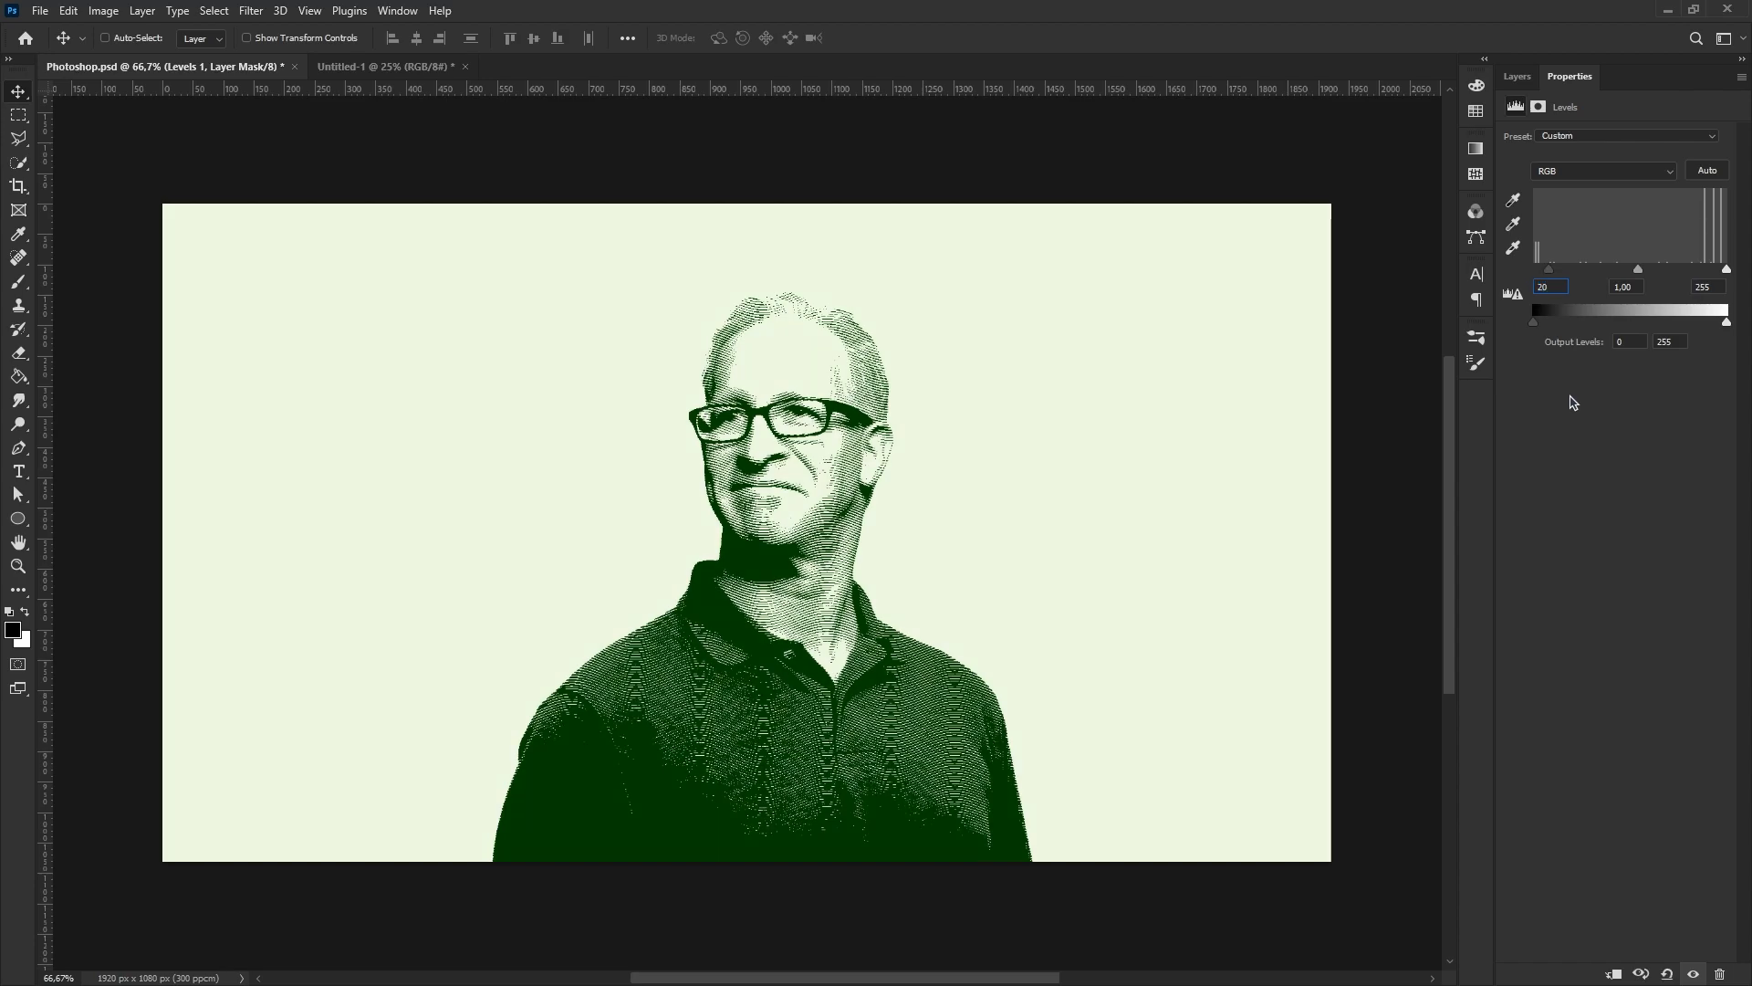
pyautogui.click(1634, 288)
pyautogui.write('0,95')
pyautogui.click(1517, 82)
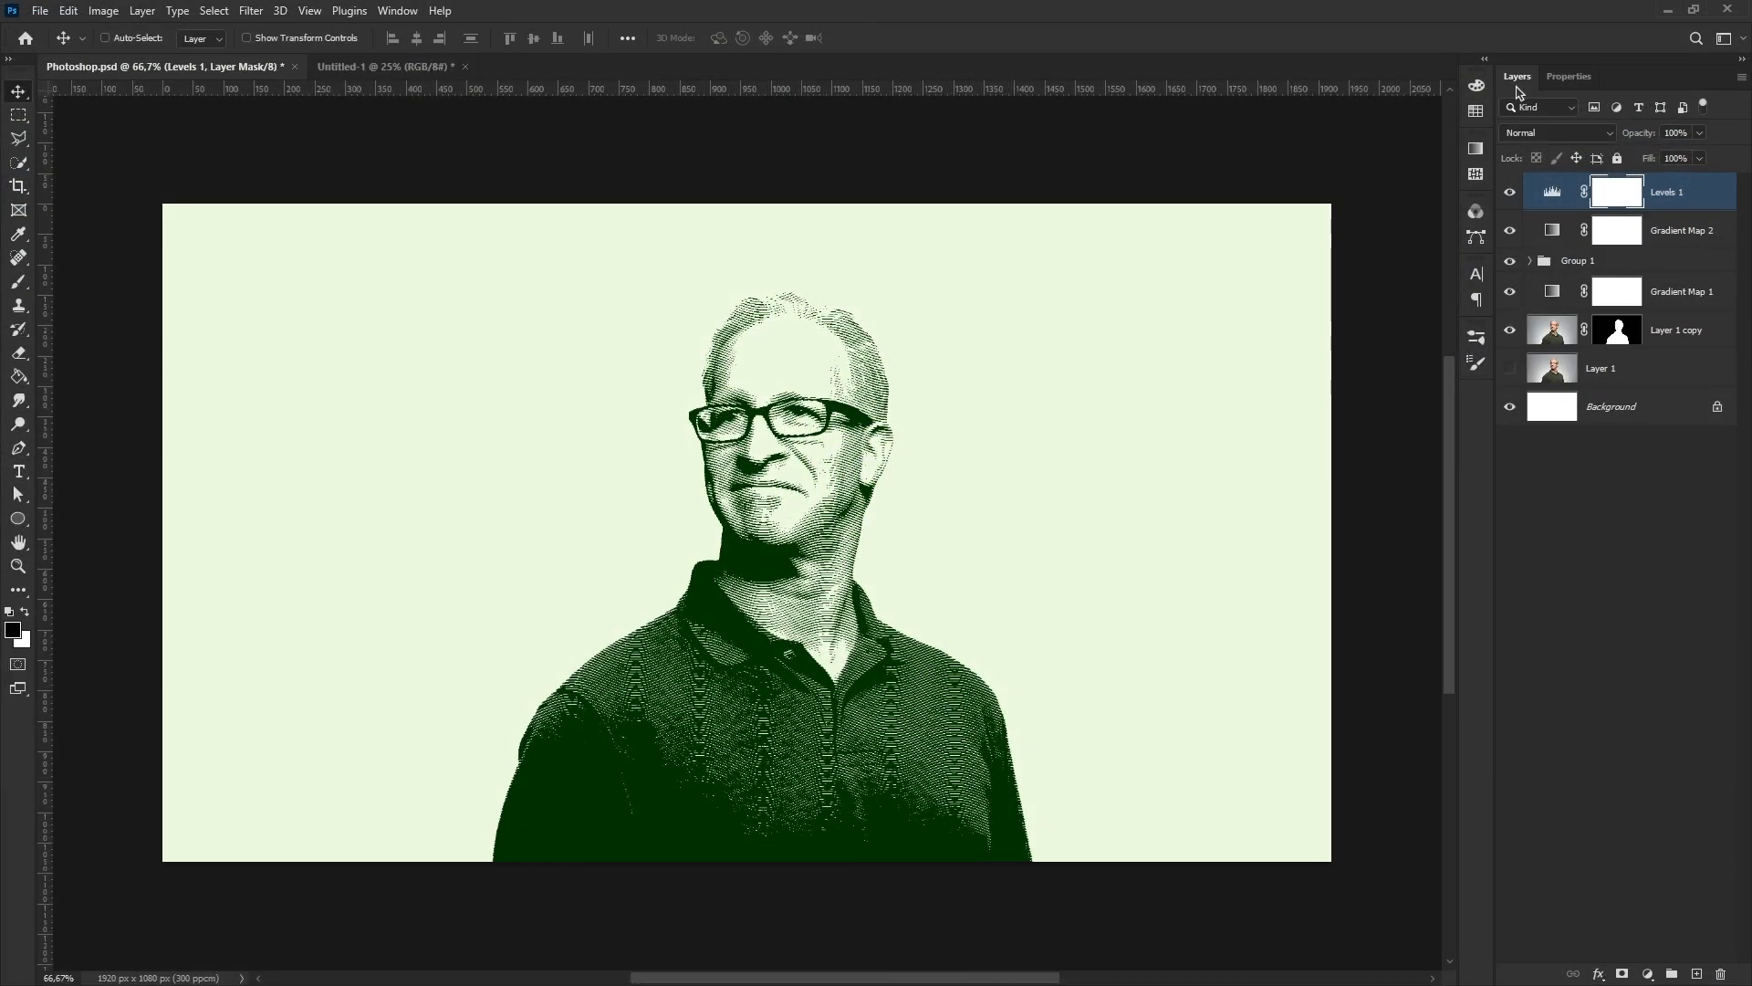
# - Add a white (#ffffff) Solid Color fill layer above the Levels 1 layer
pyautogui.click(1650, 976)
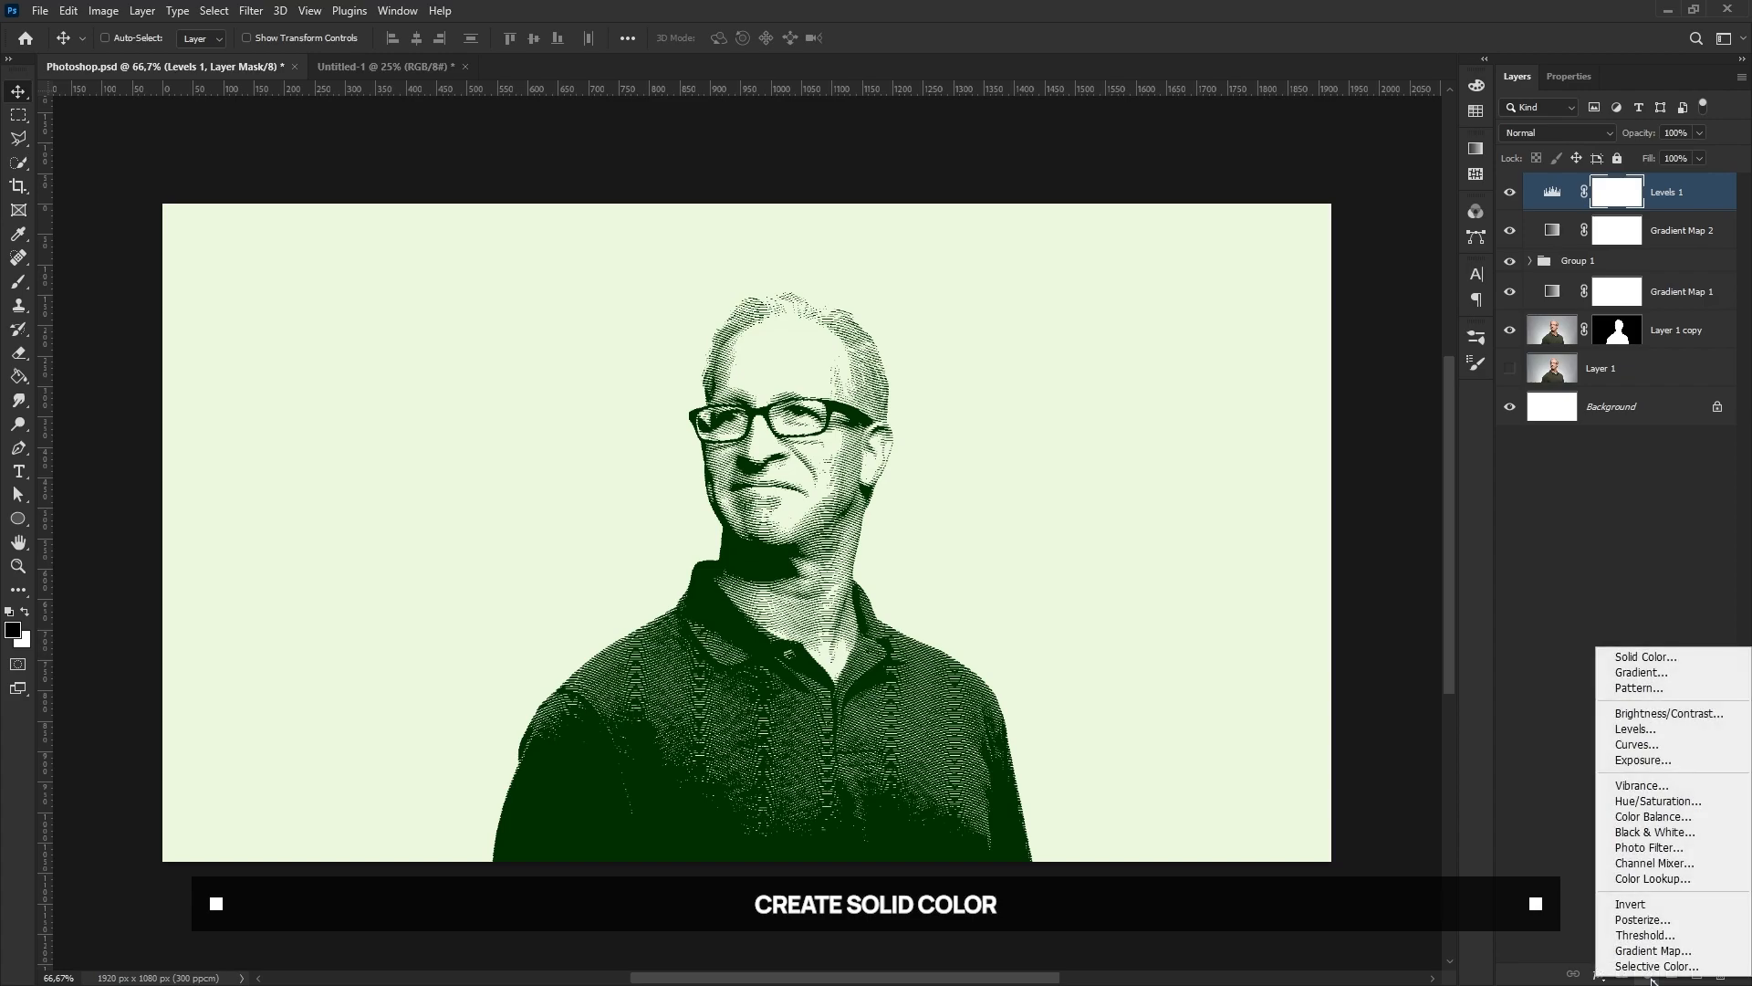
pyautogui.click(1649, 658)
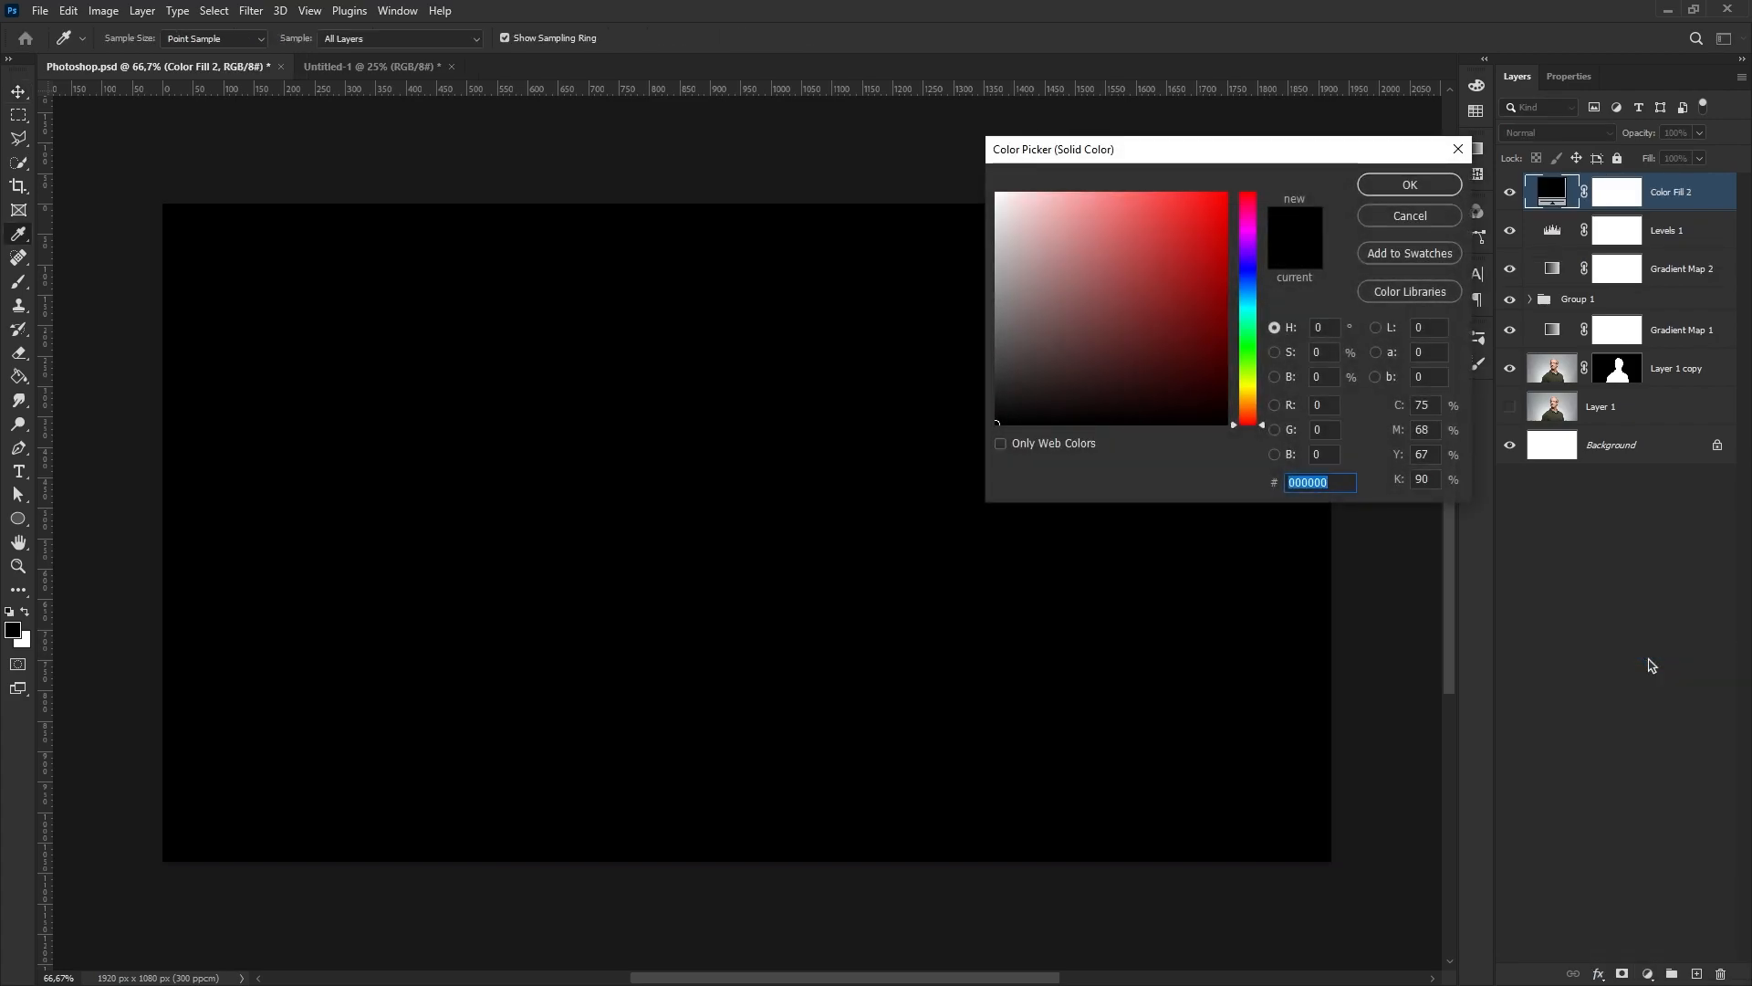
pyautogui.moveTo(1152, 321); pyautogui.dragTo(972, 159)
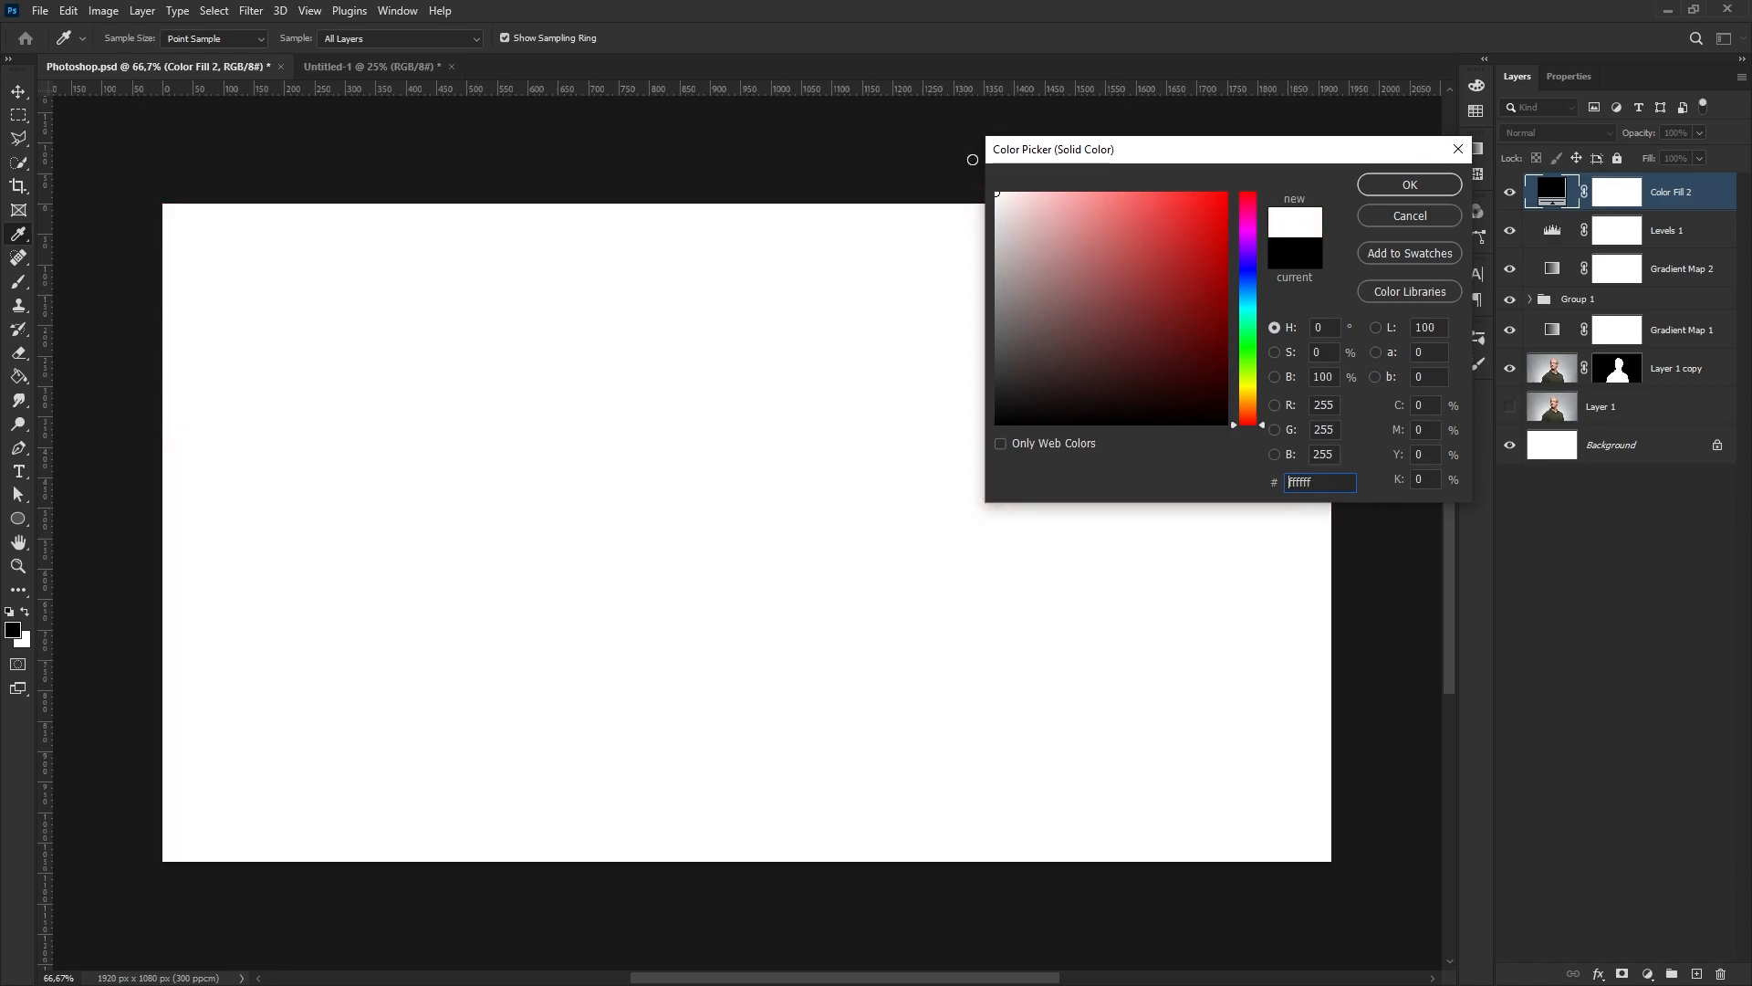
pyautogui.click(1368, 185)
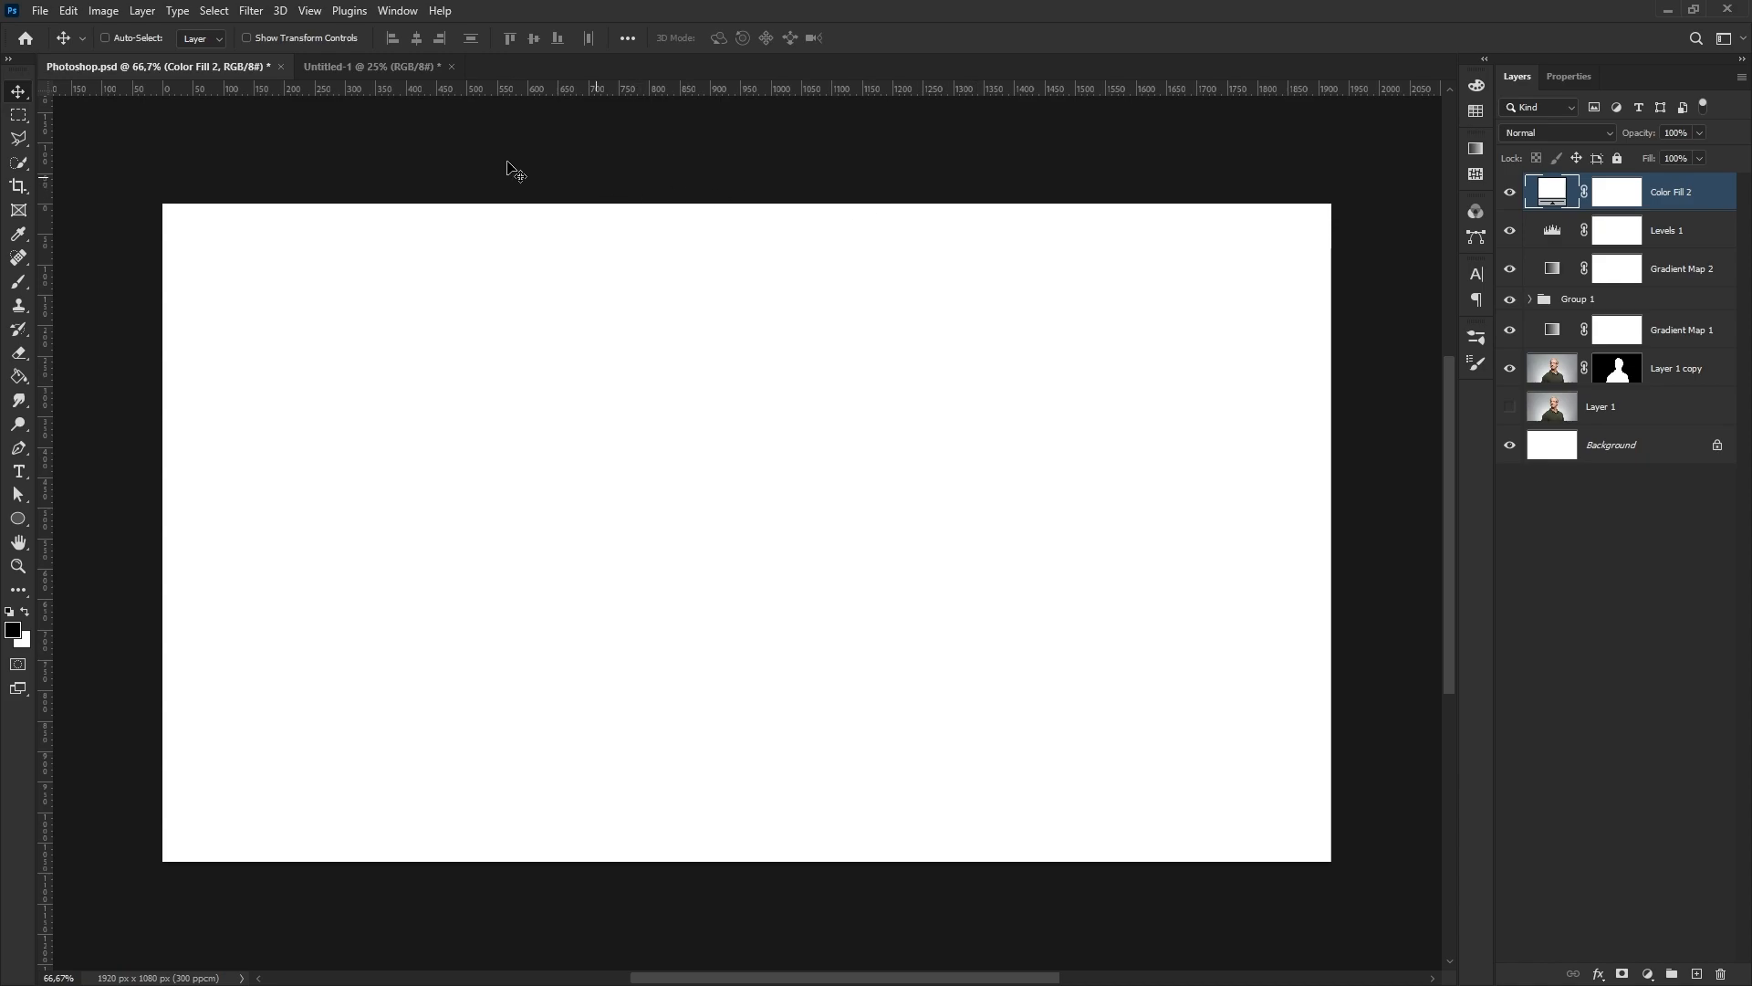
# - Convert the white fill to a smart object and apply a Halftone Pattern filter with size 10, contrast 50 and pattern type Line
pyautogui.click(250, 13)
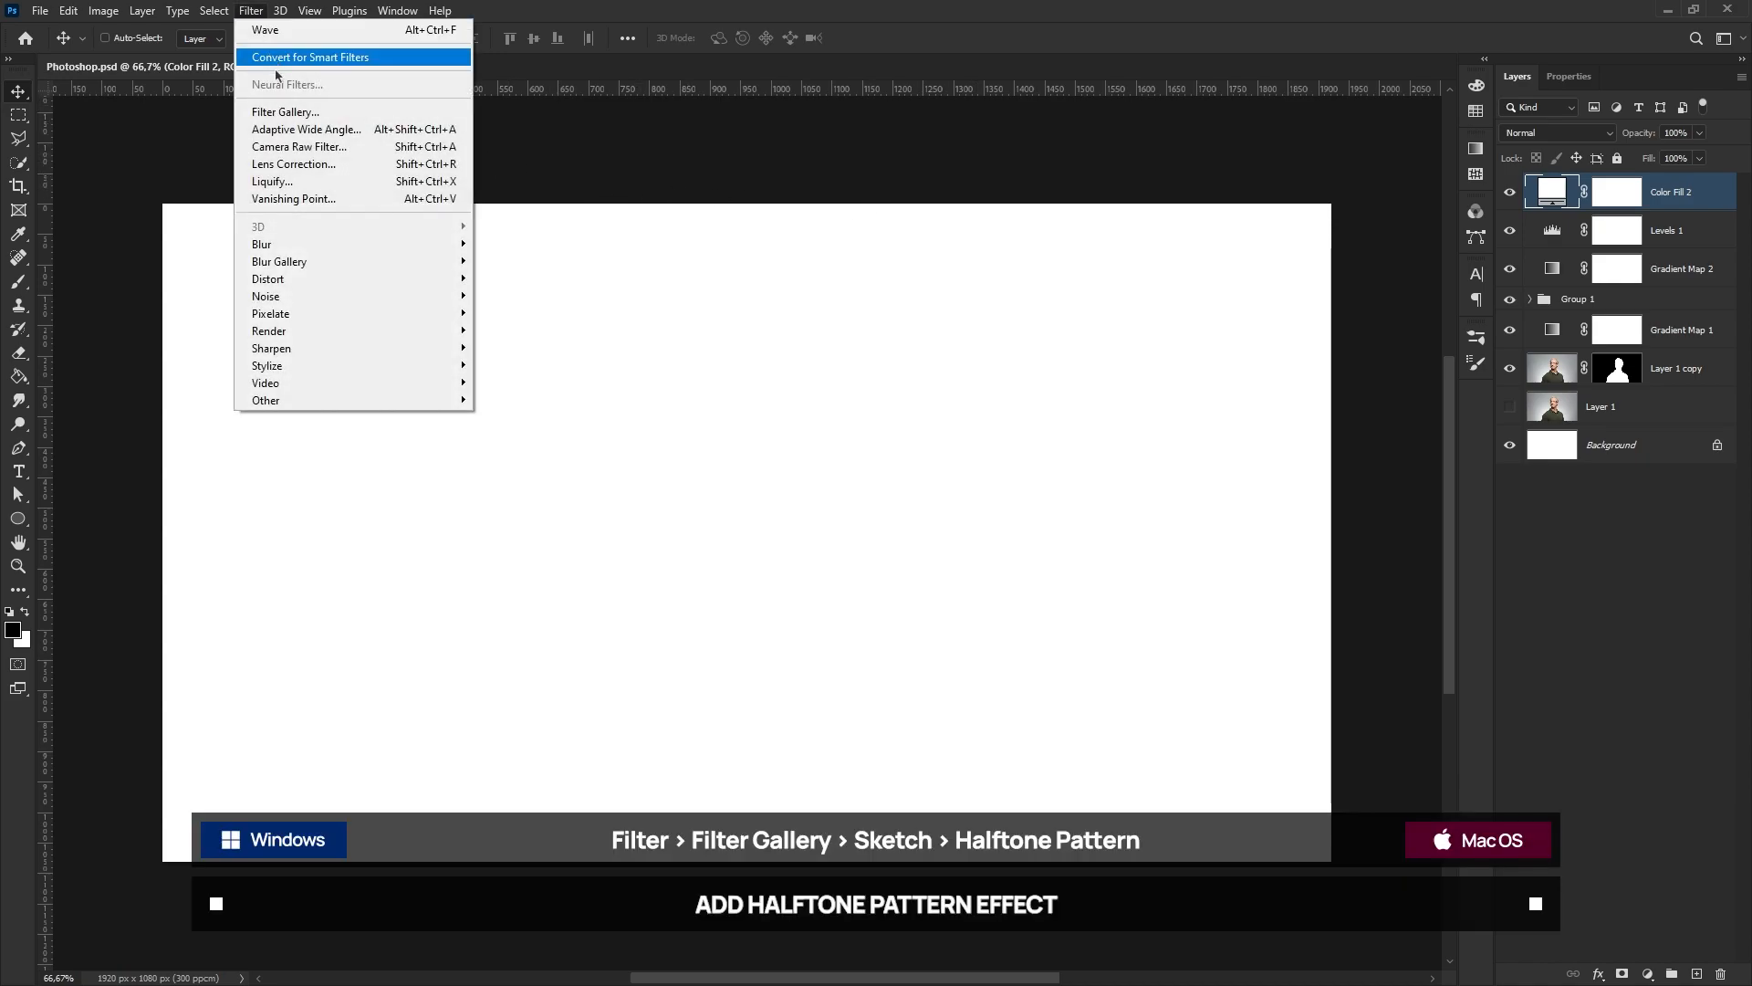
pyautogui.click(285, 111)
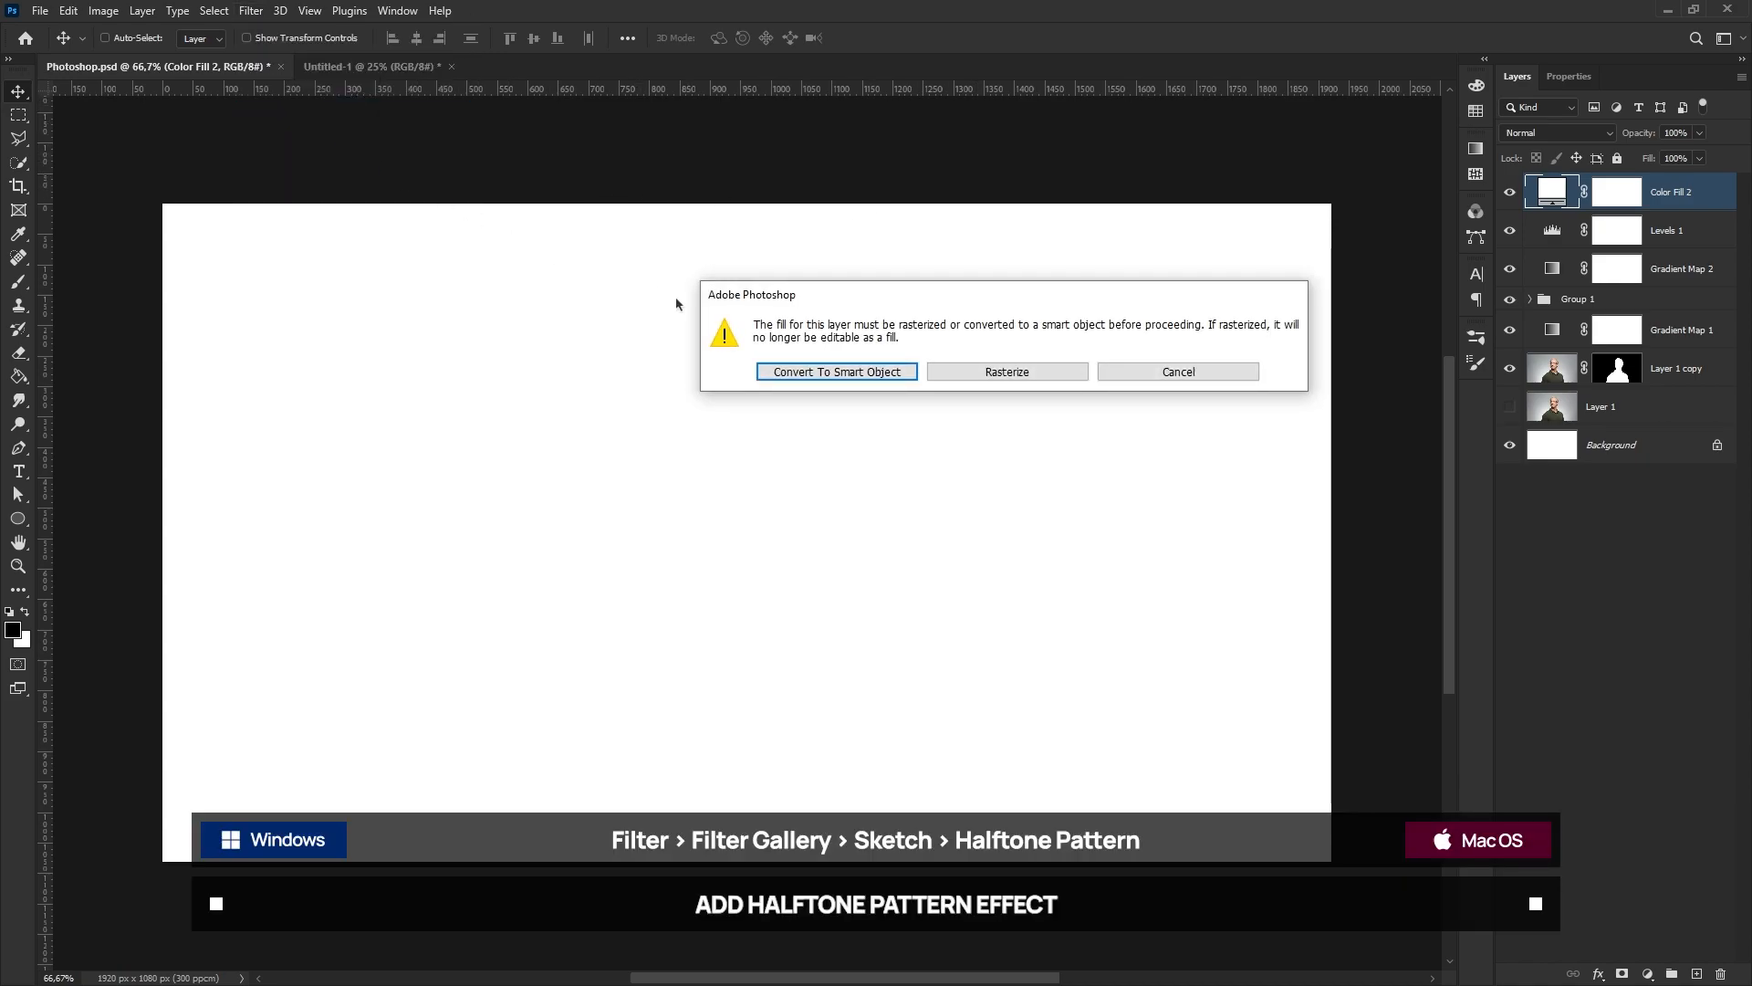
pyautogui.click(801, 371)
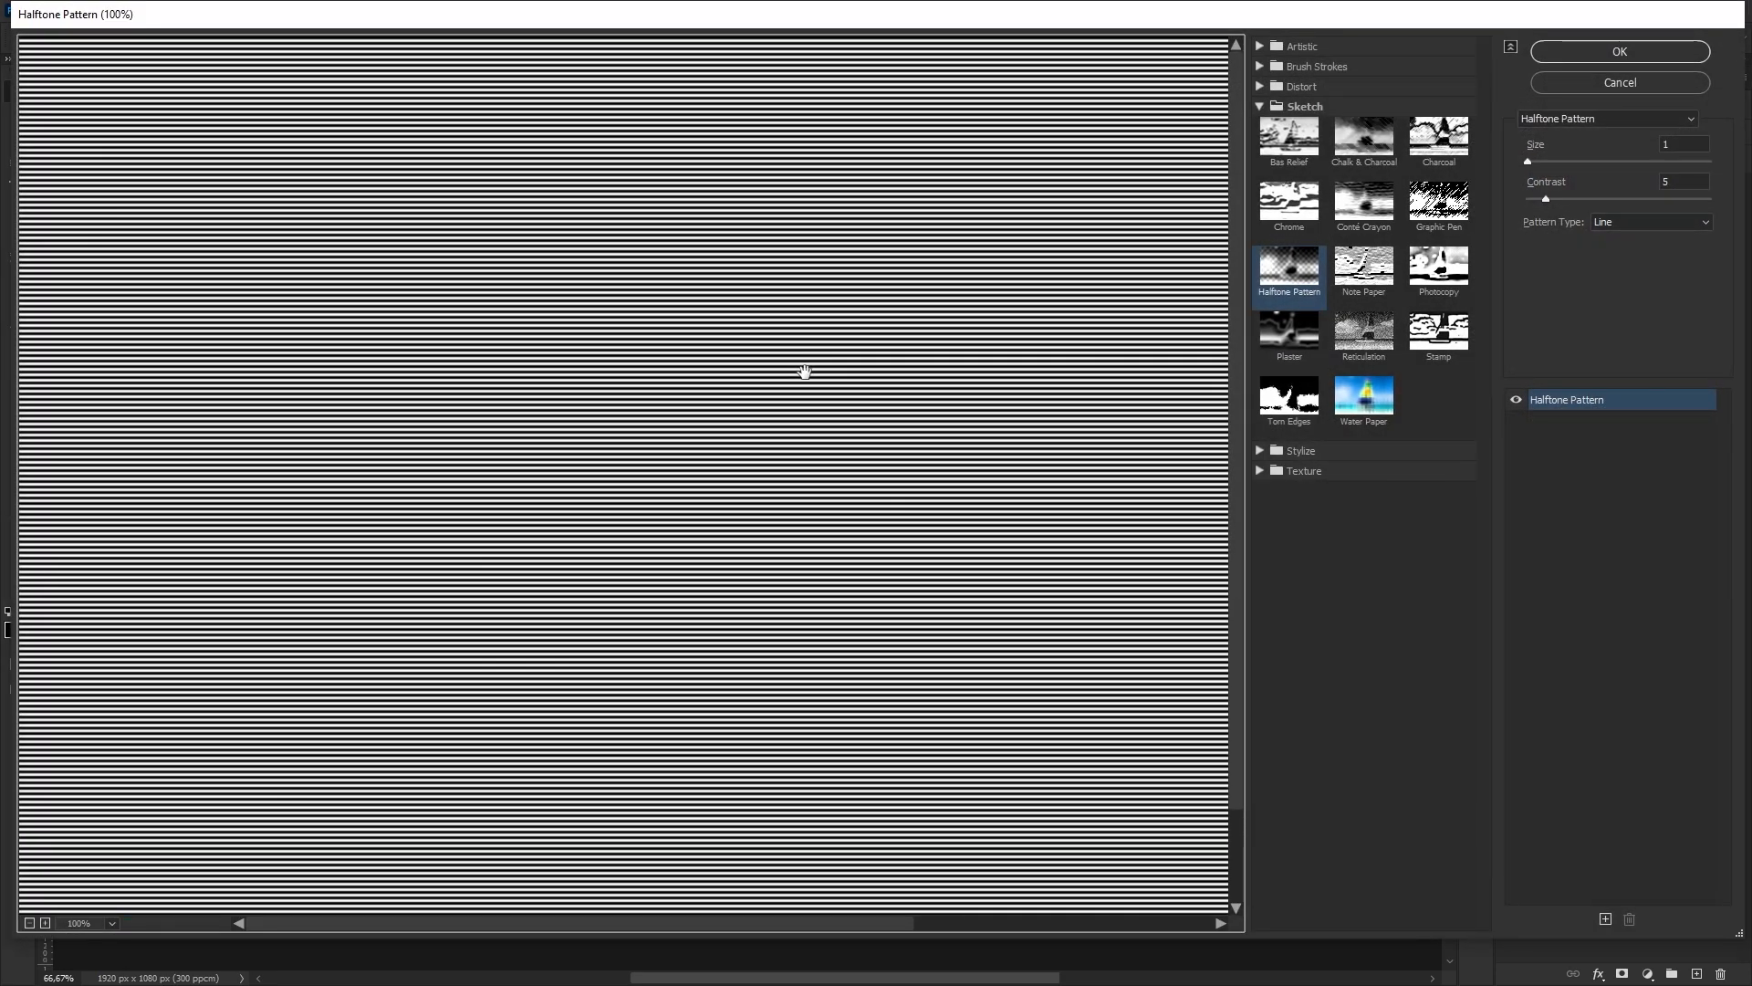
pyautogui.click(1287, 276)
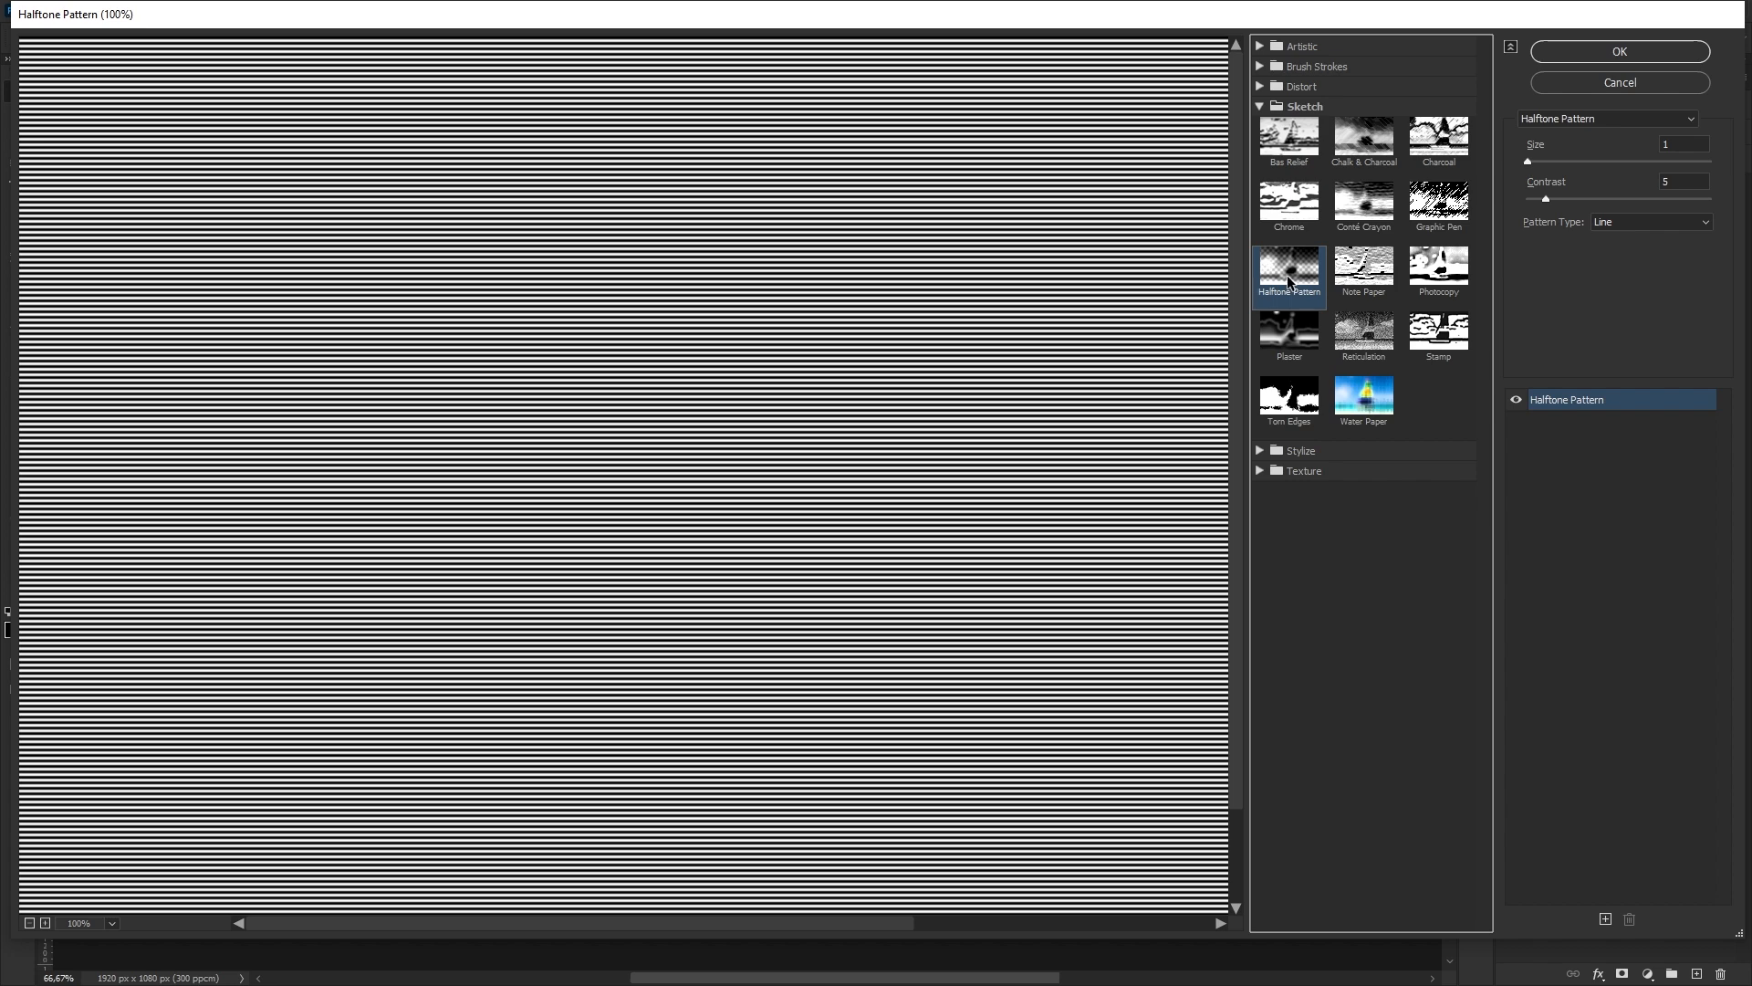
pyautogui.click(1674, 144)
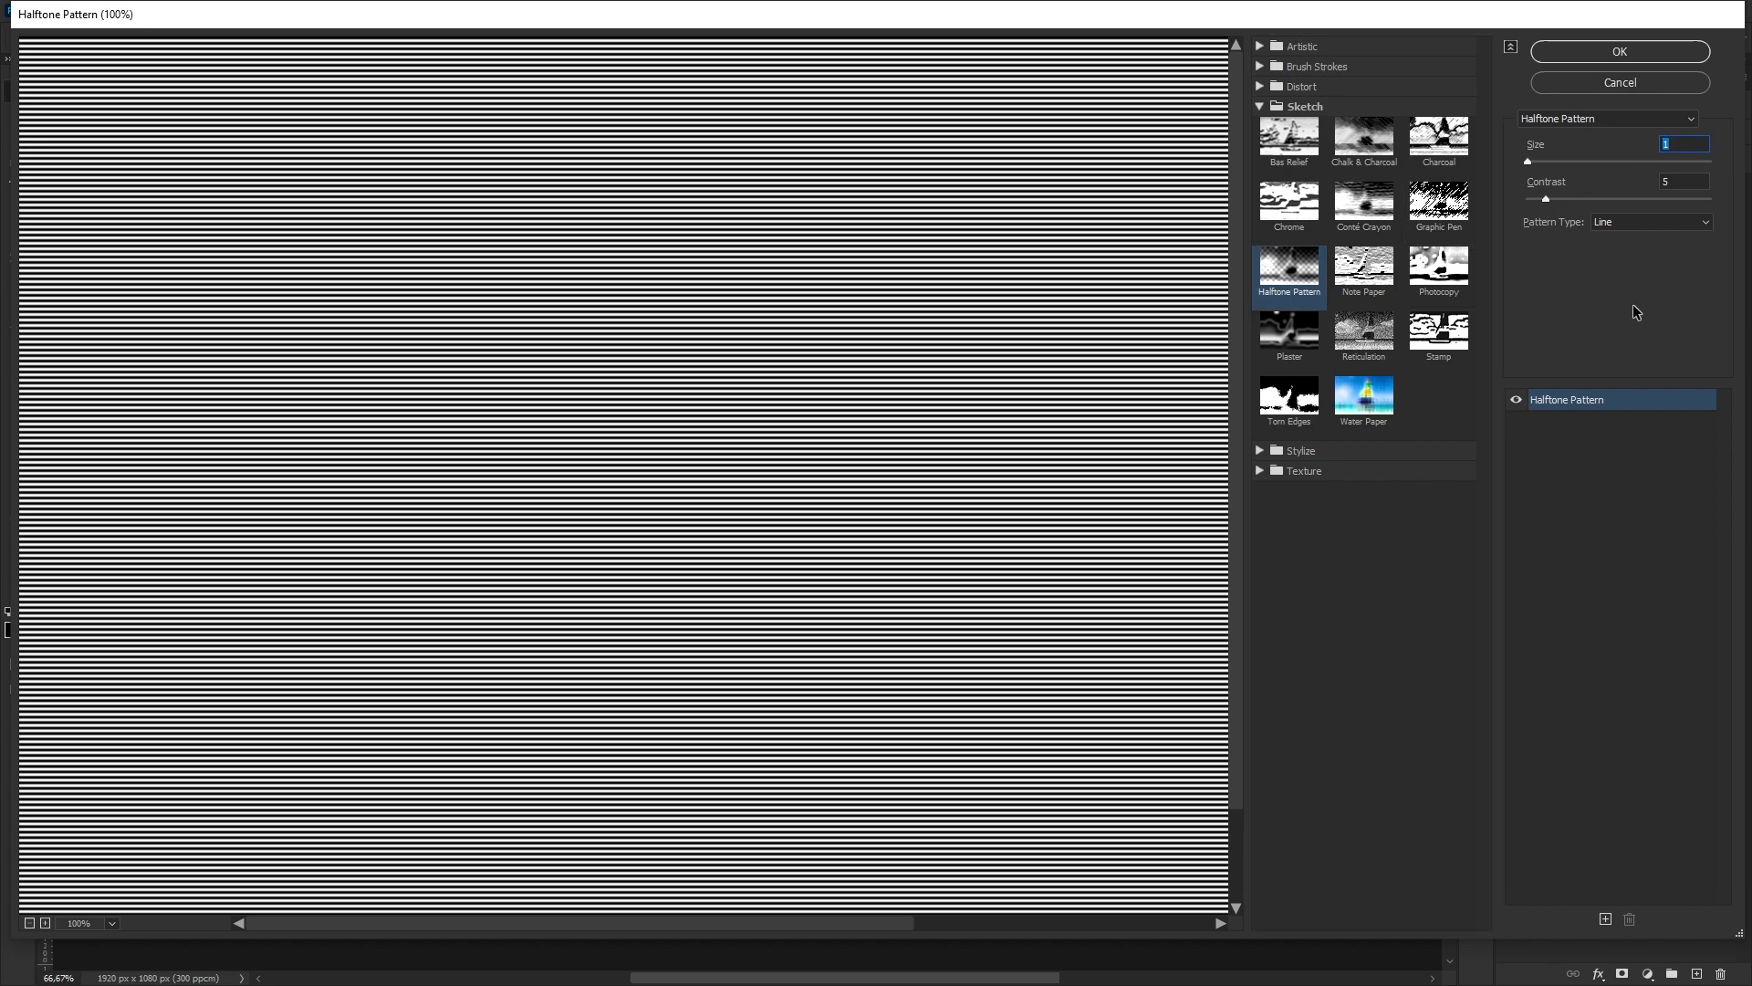
pyautogui.write('10')
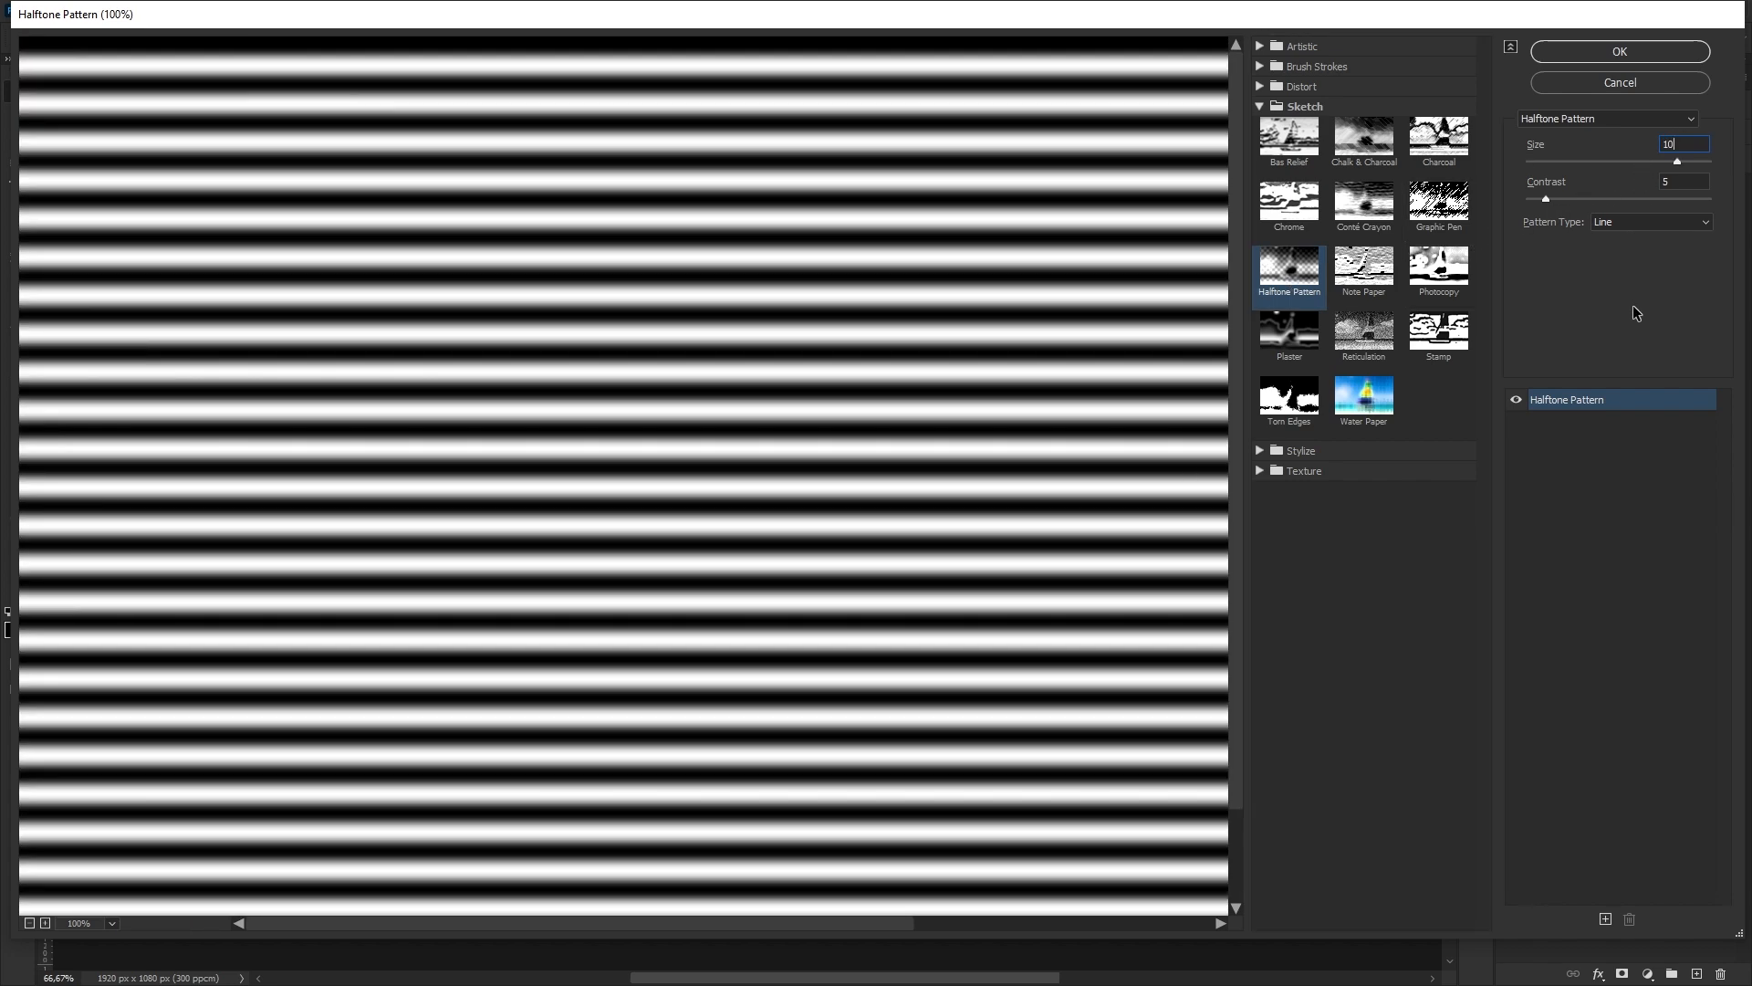
pyautogui.press('Tab')
pyautogui.write('50')
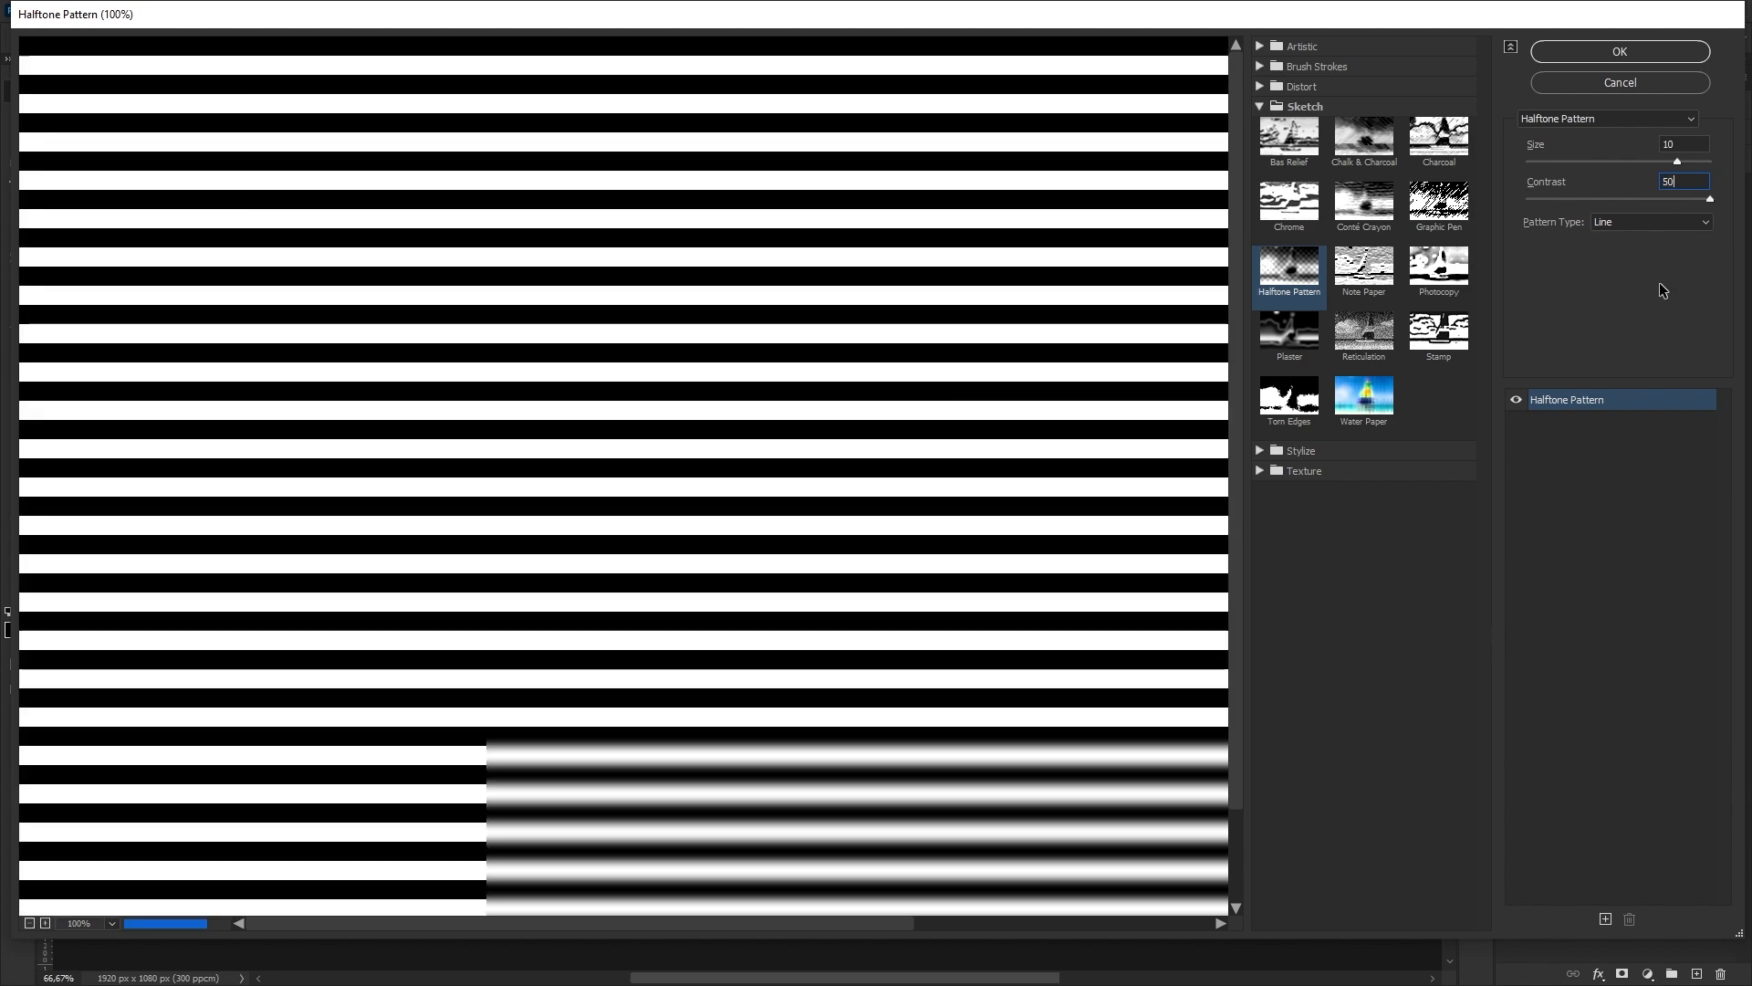
pyautogui.click(1610, 56)
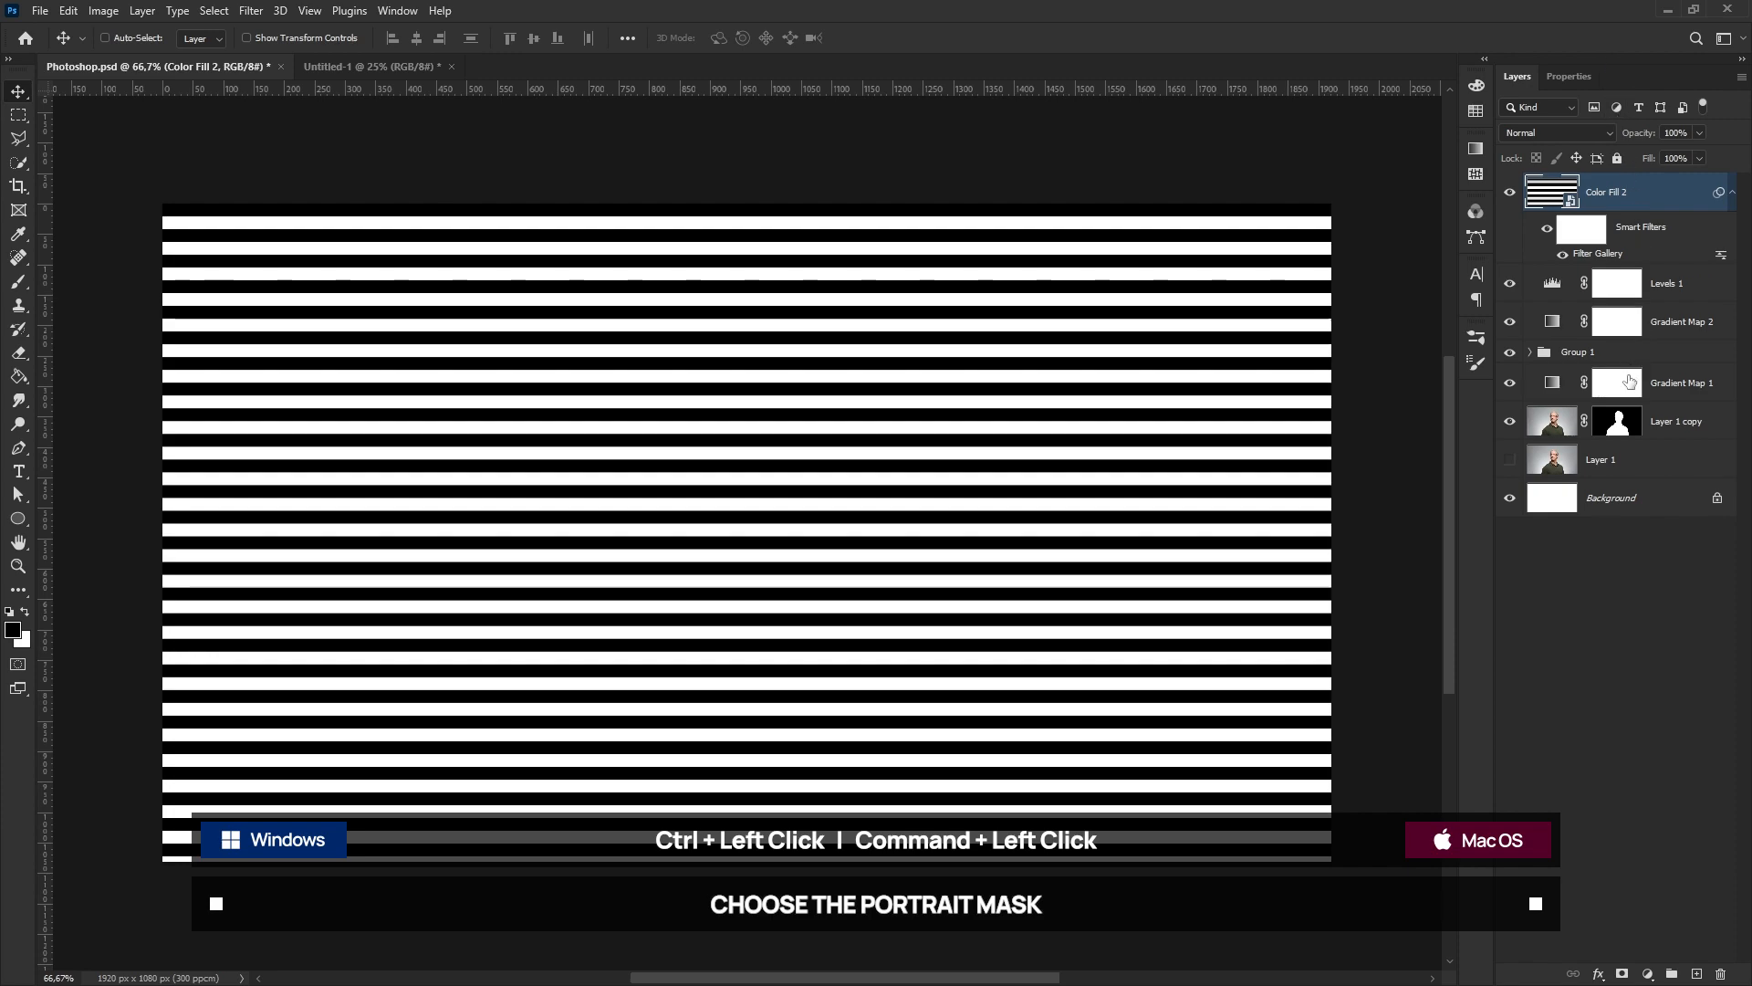
# - Load the portrait mask of Layer 1 copy as a selection and expand it by 30 pixels
pyautogui.keyDown('ctrl'); pyautogui.click(1619, 422); pyautogui.keyUp('ctrl')
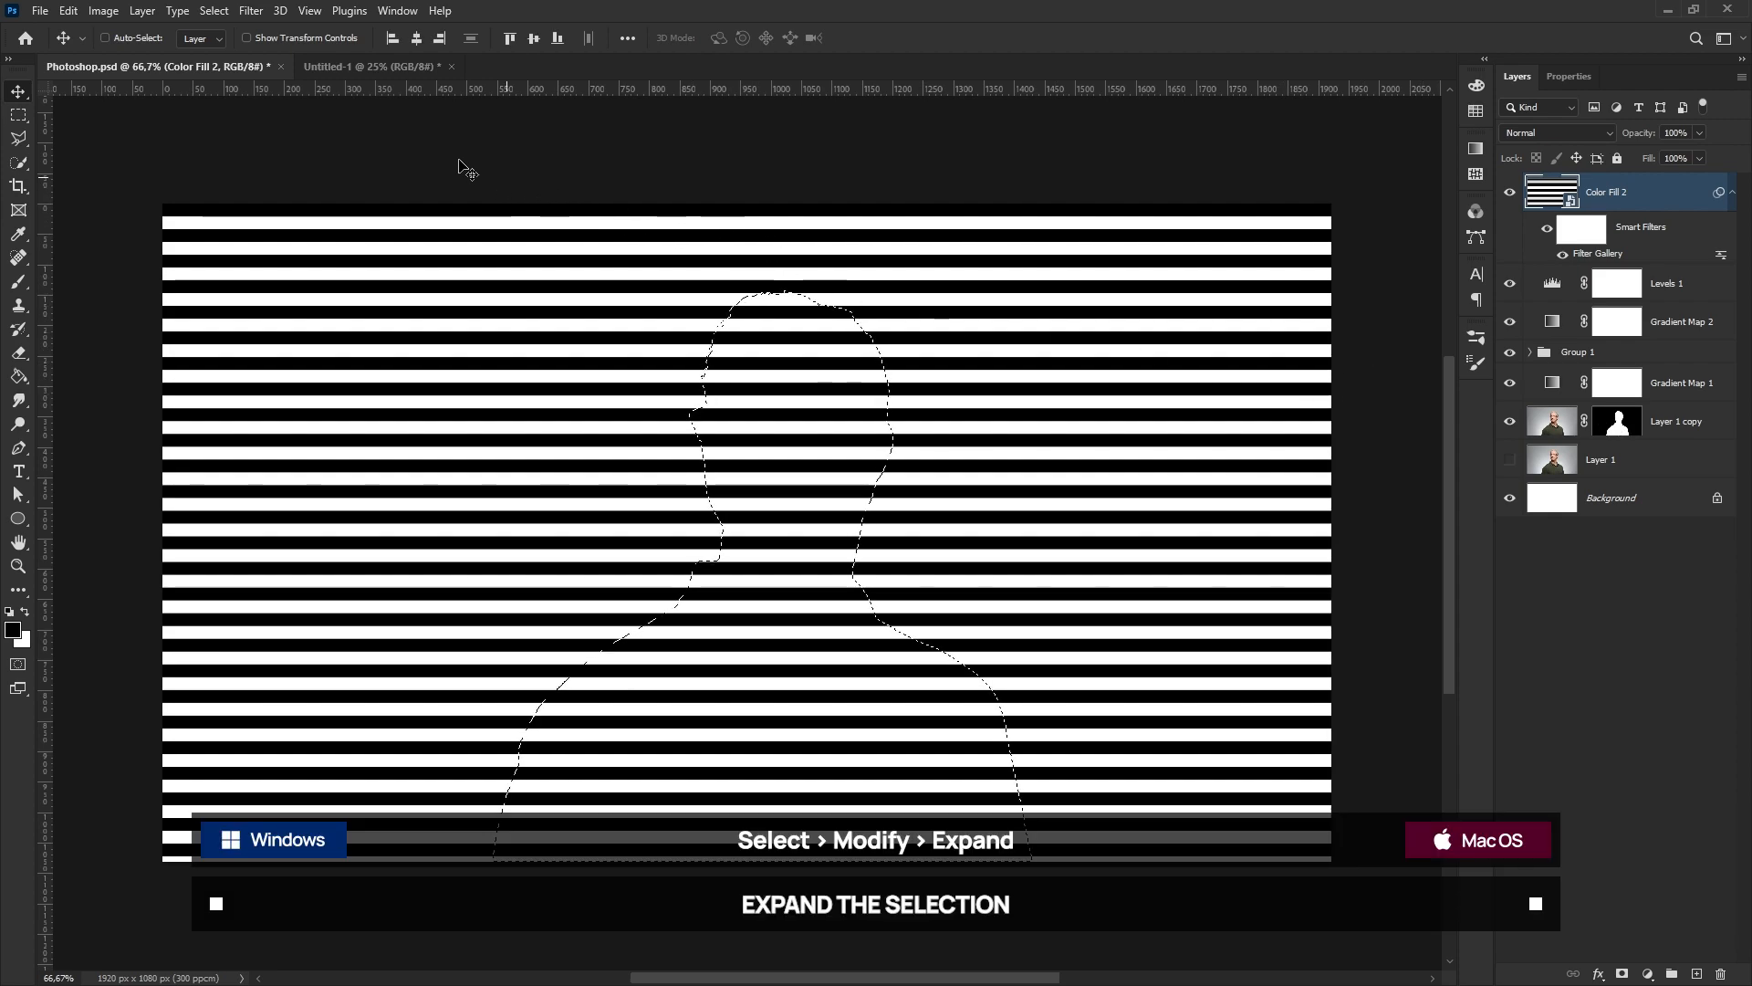
pyautogui.click(212, 13)
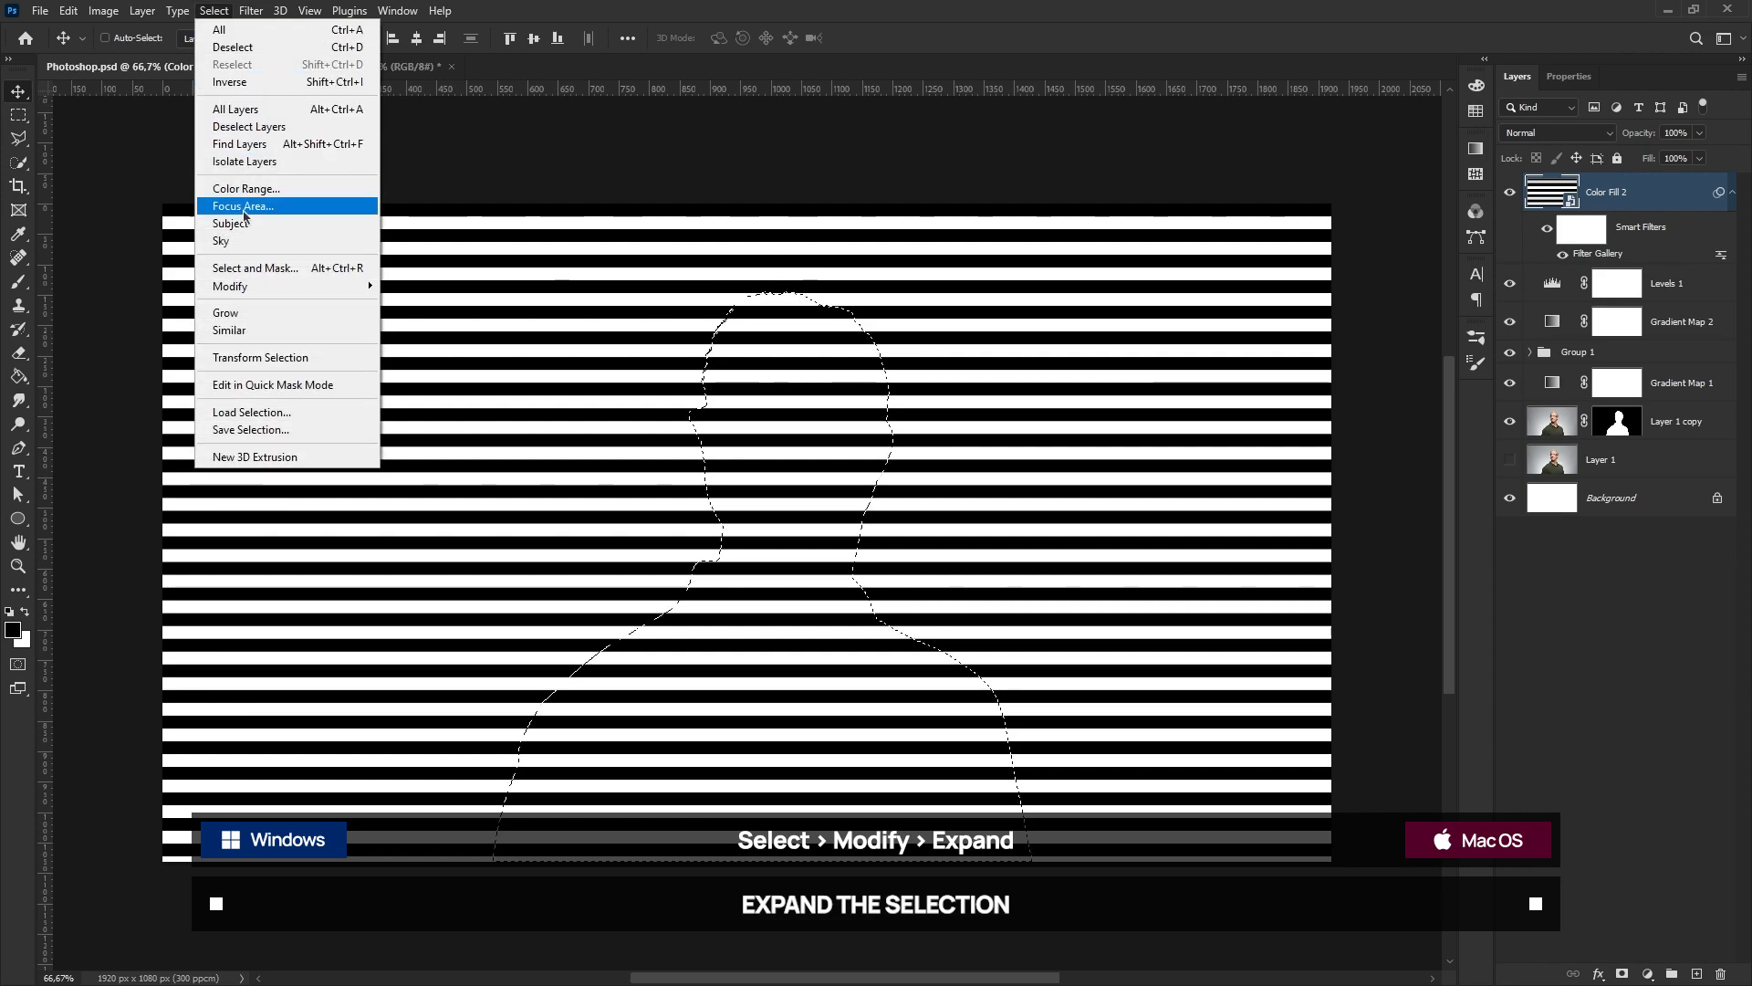
pyautogui.moveTo(227, 289)
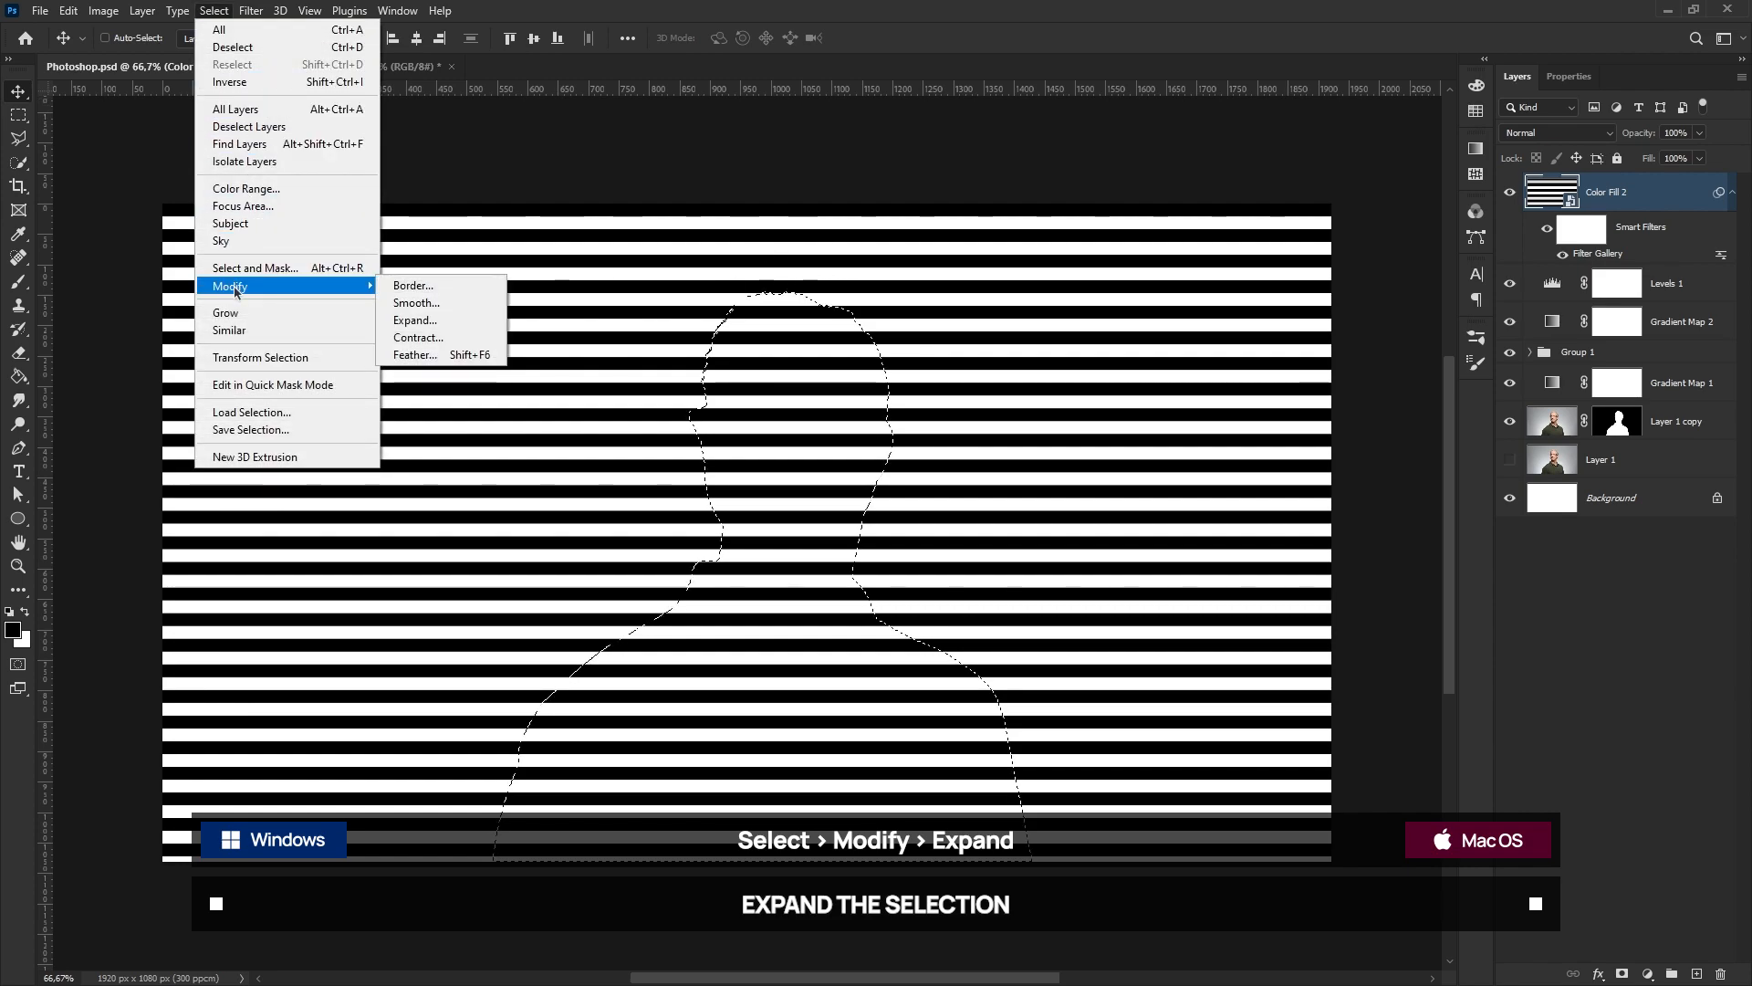
pyautogui.click(430, 322)
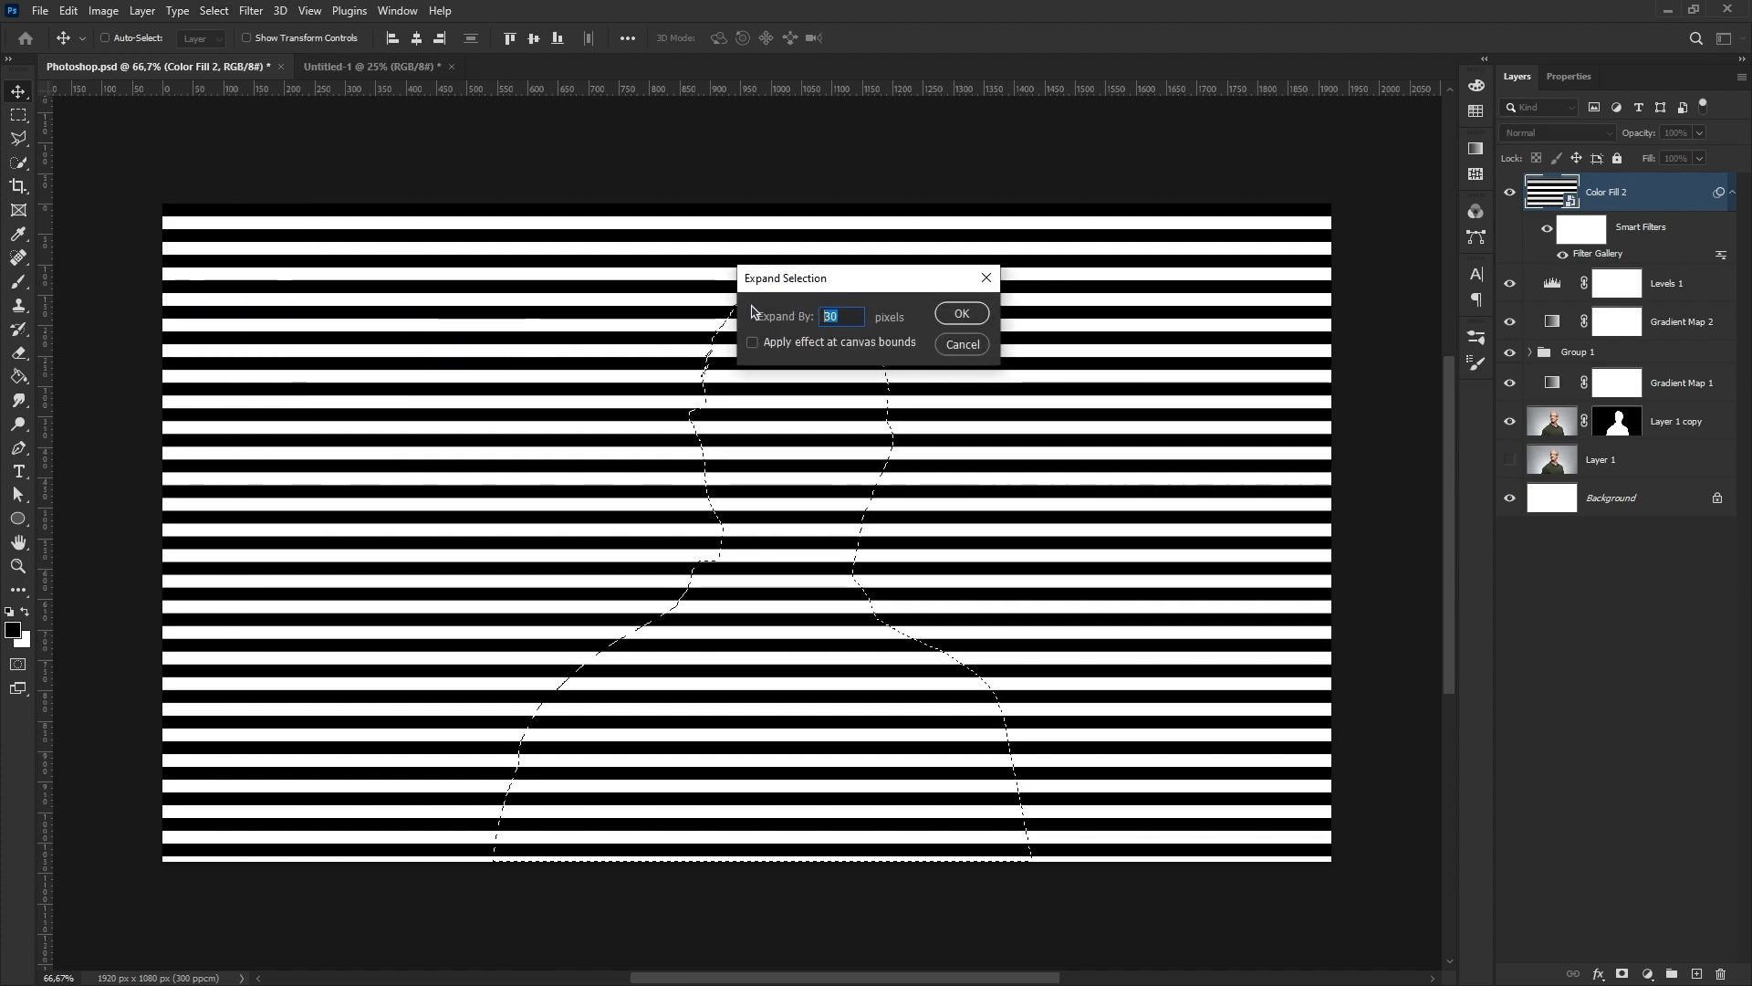
pyautogui.write('30')
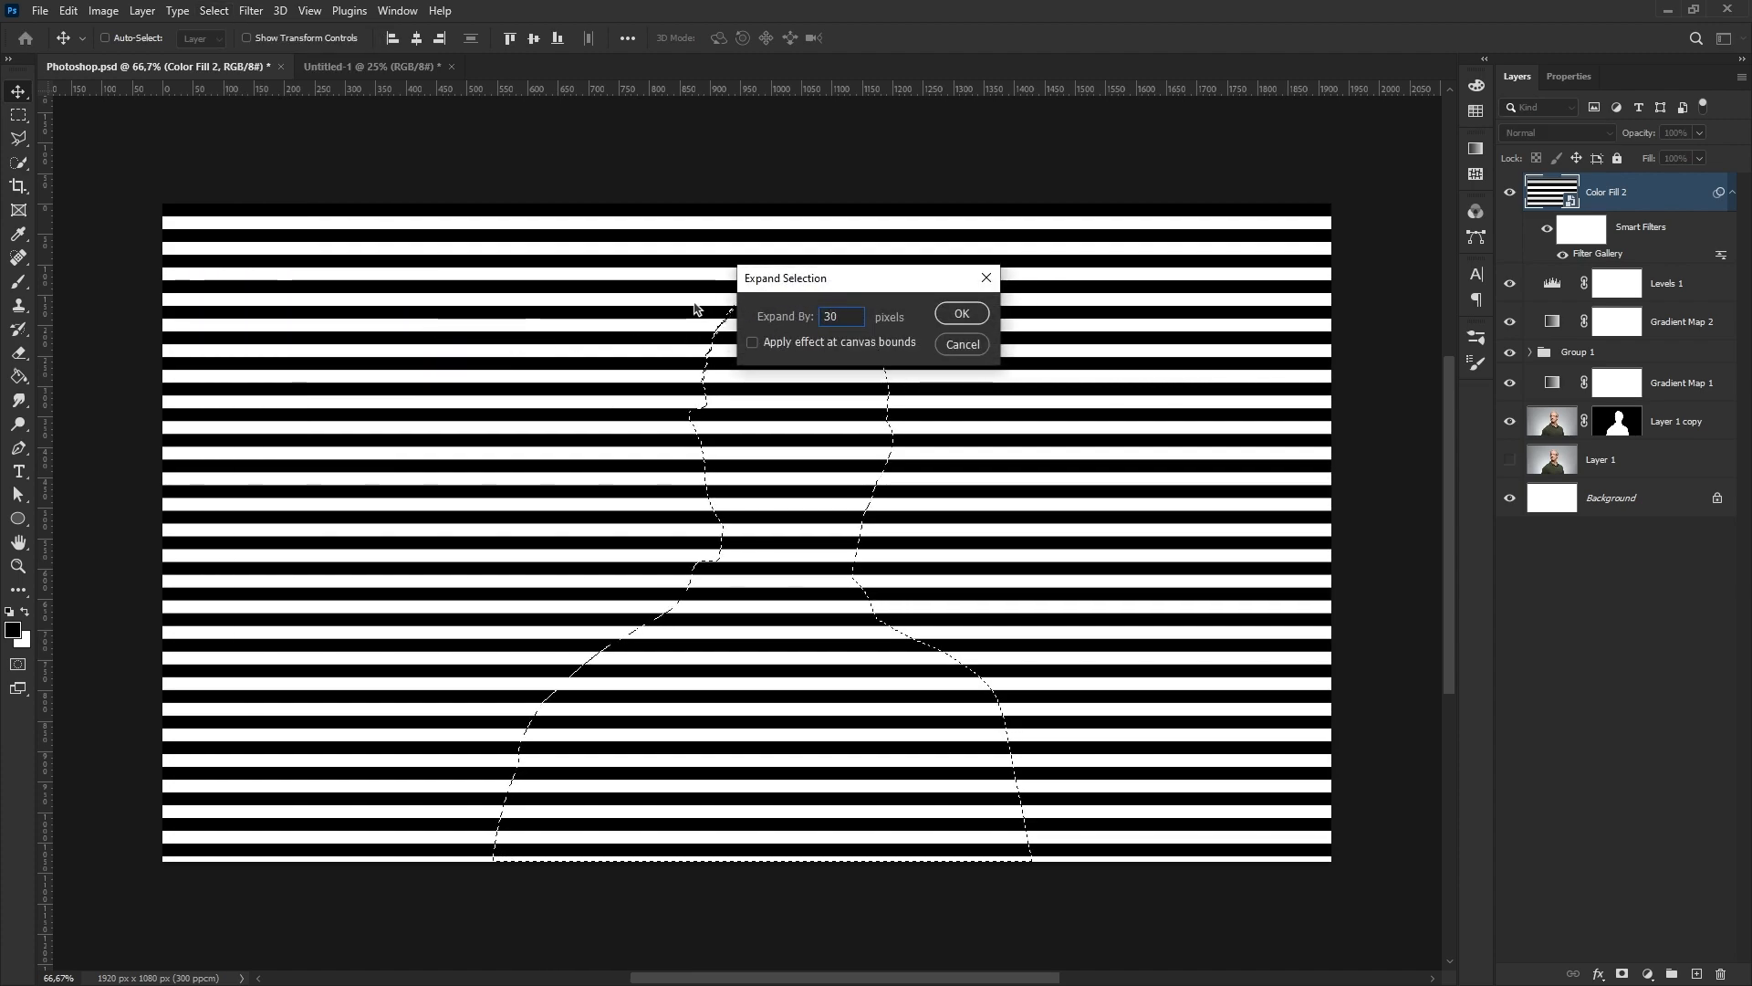
pyautogui.click(951, 314)
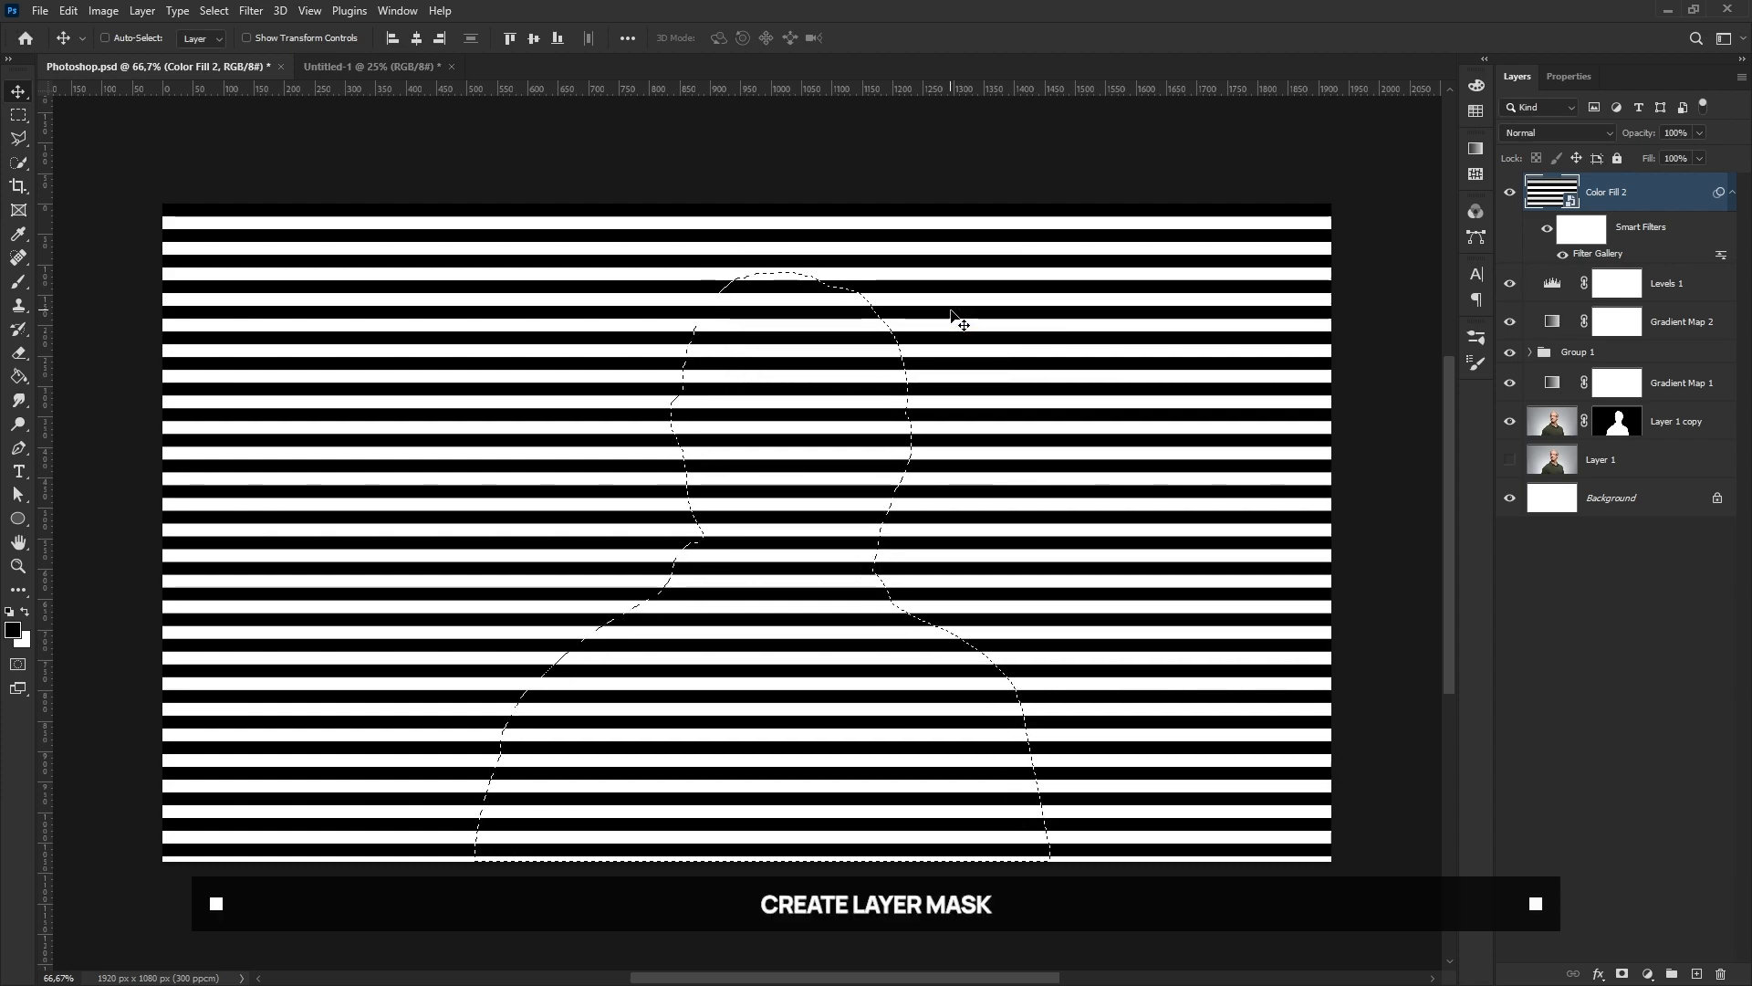
# - Add a layer mask to the striped layer from the selection and invert it to keep the stripes outside the portrait
pyautogui.click(1622, 974)
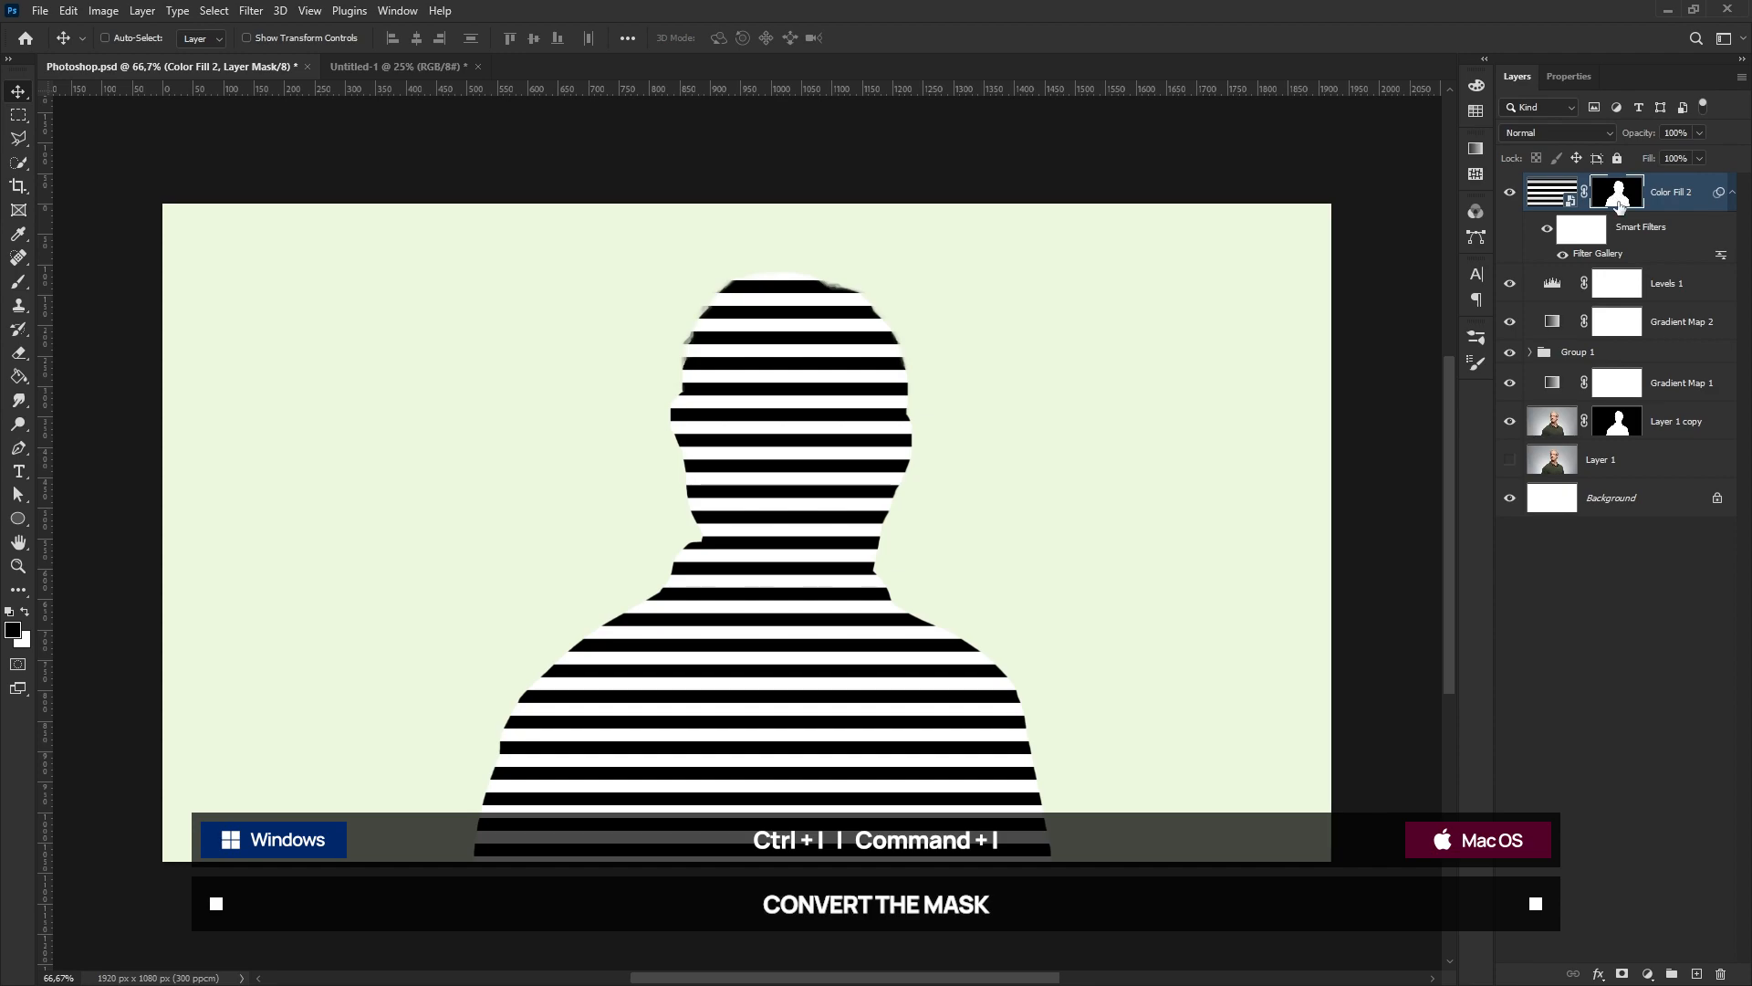
pyautogui.hotkey('ctrl', 'i')
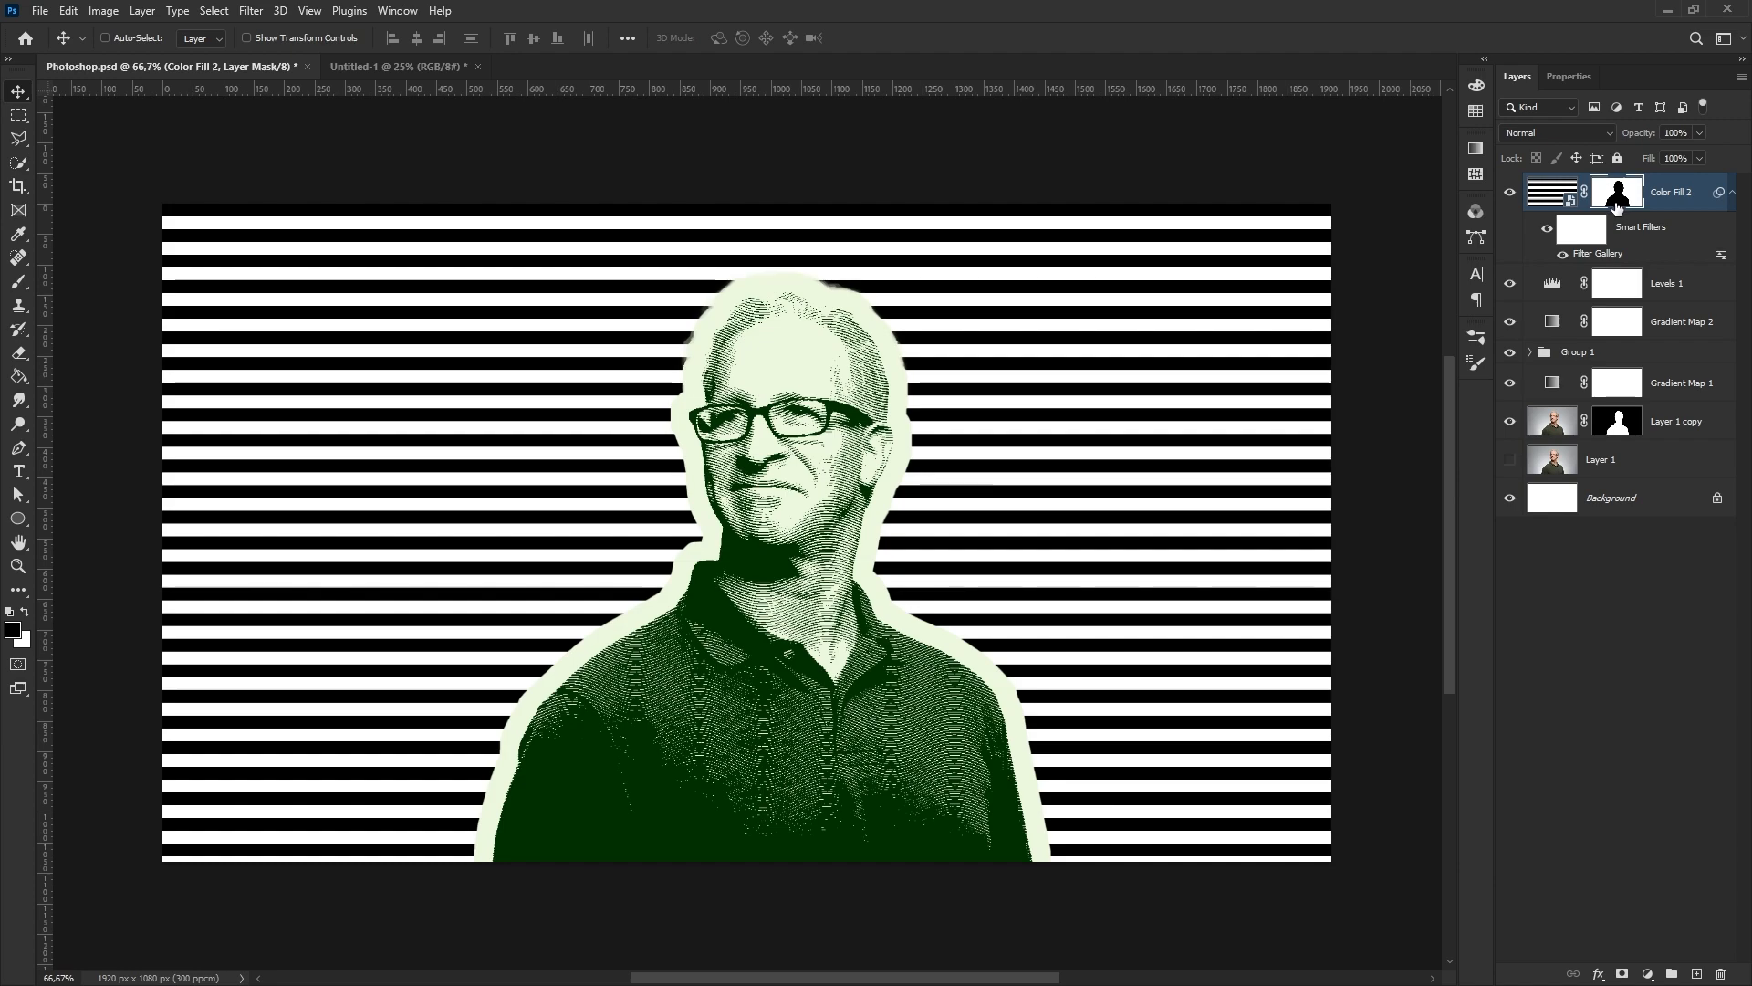
# - Set the striped layer's opacity to 17% and move it below Gradient Map 2, directly above Group 1
pyautogui.click(1673, 133)
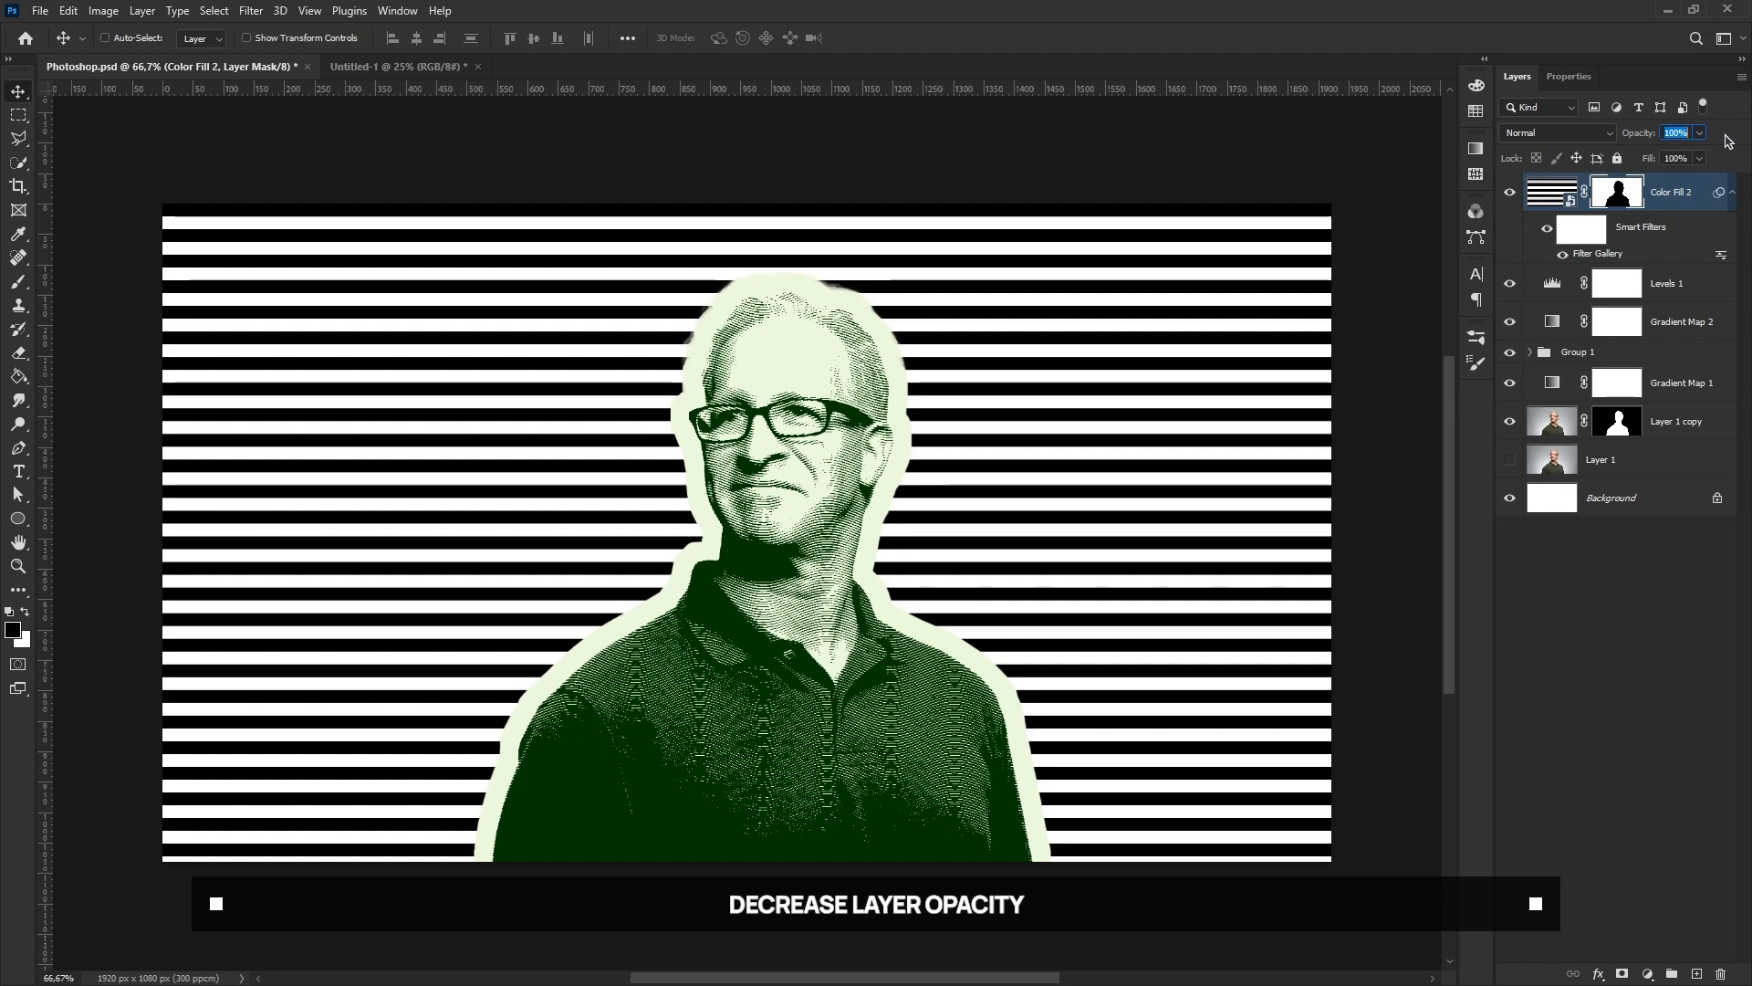
pyautogui.write('17')
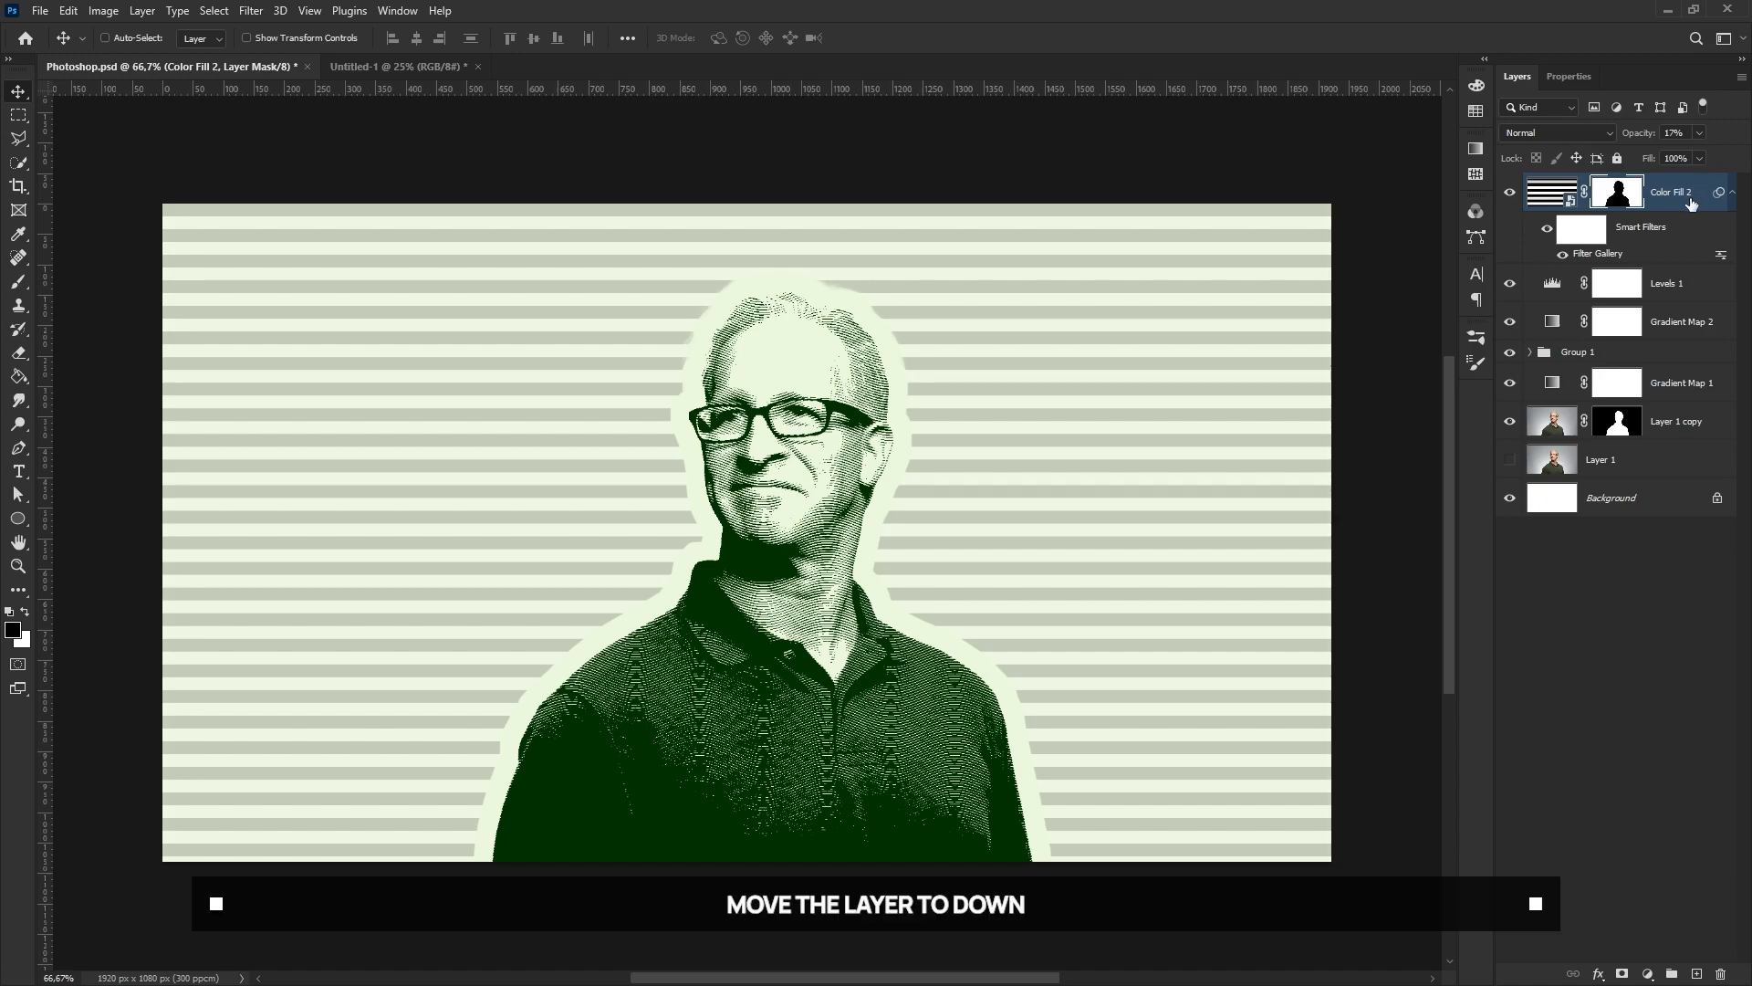
pyautogui.moveTo(1691, 203); pyautogui.dragTo(1676, 348)
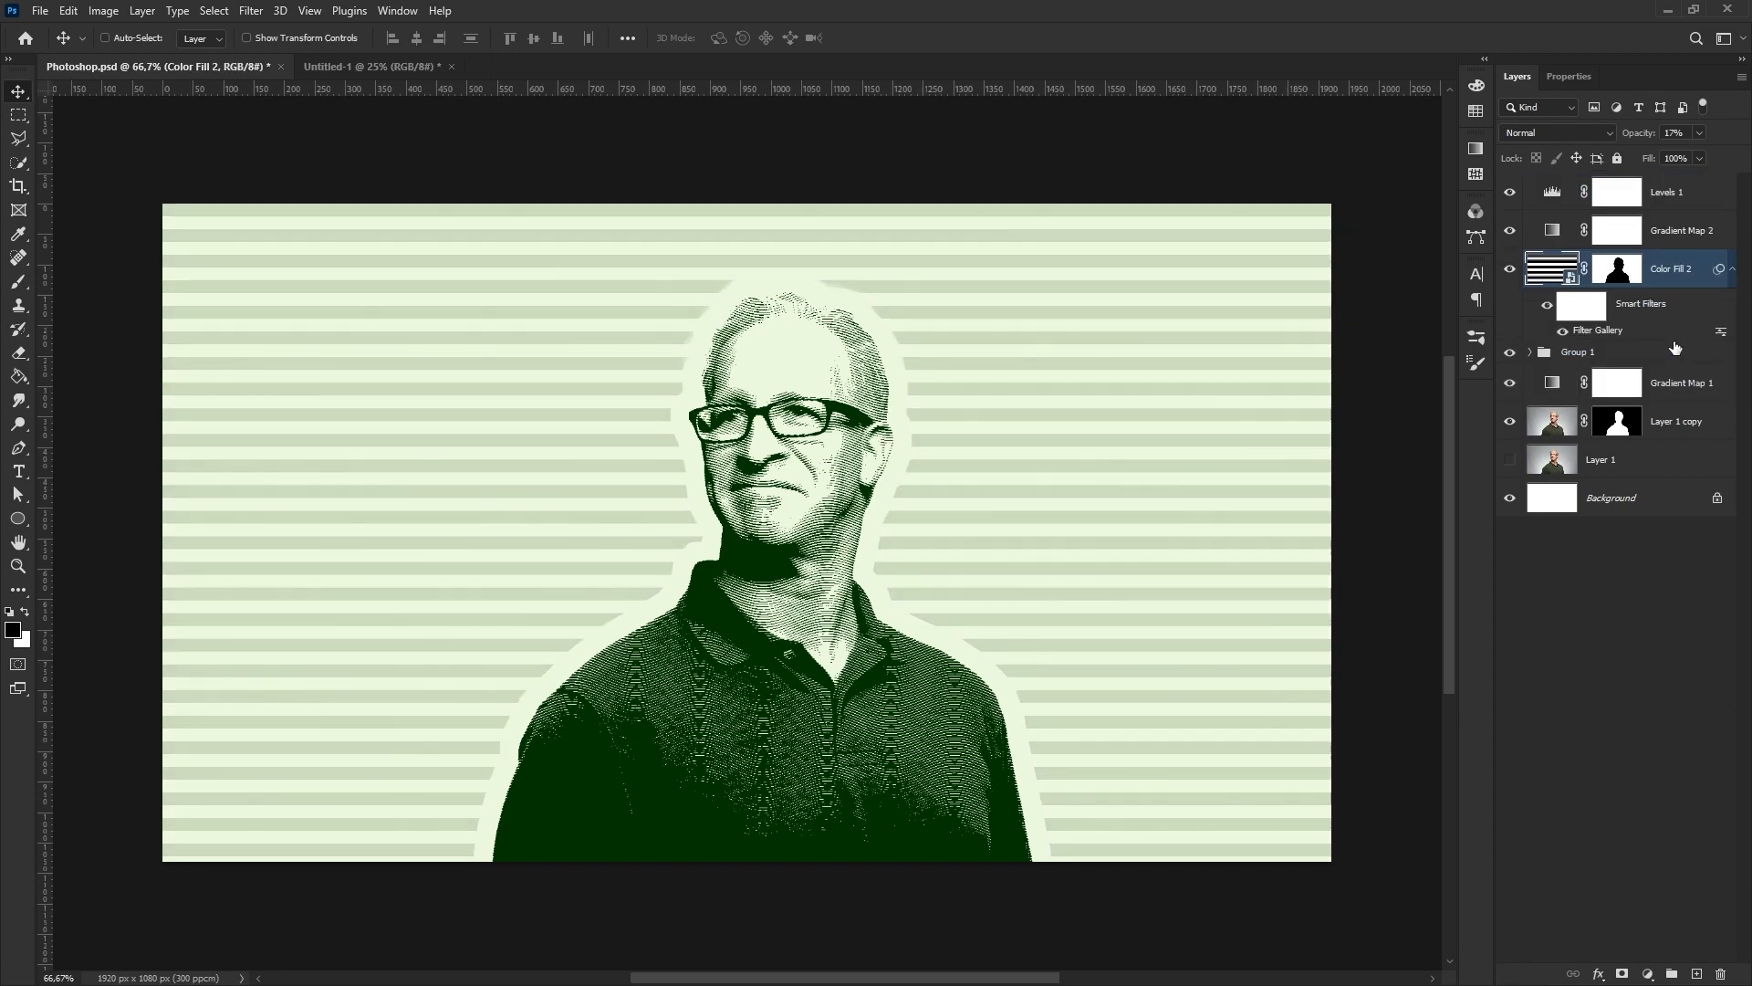
pyautogui.click(1594, 602)
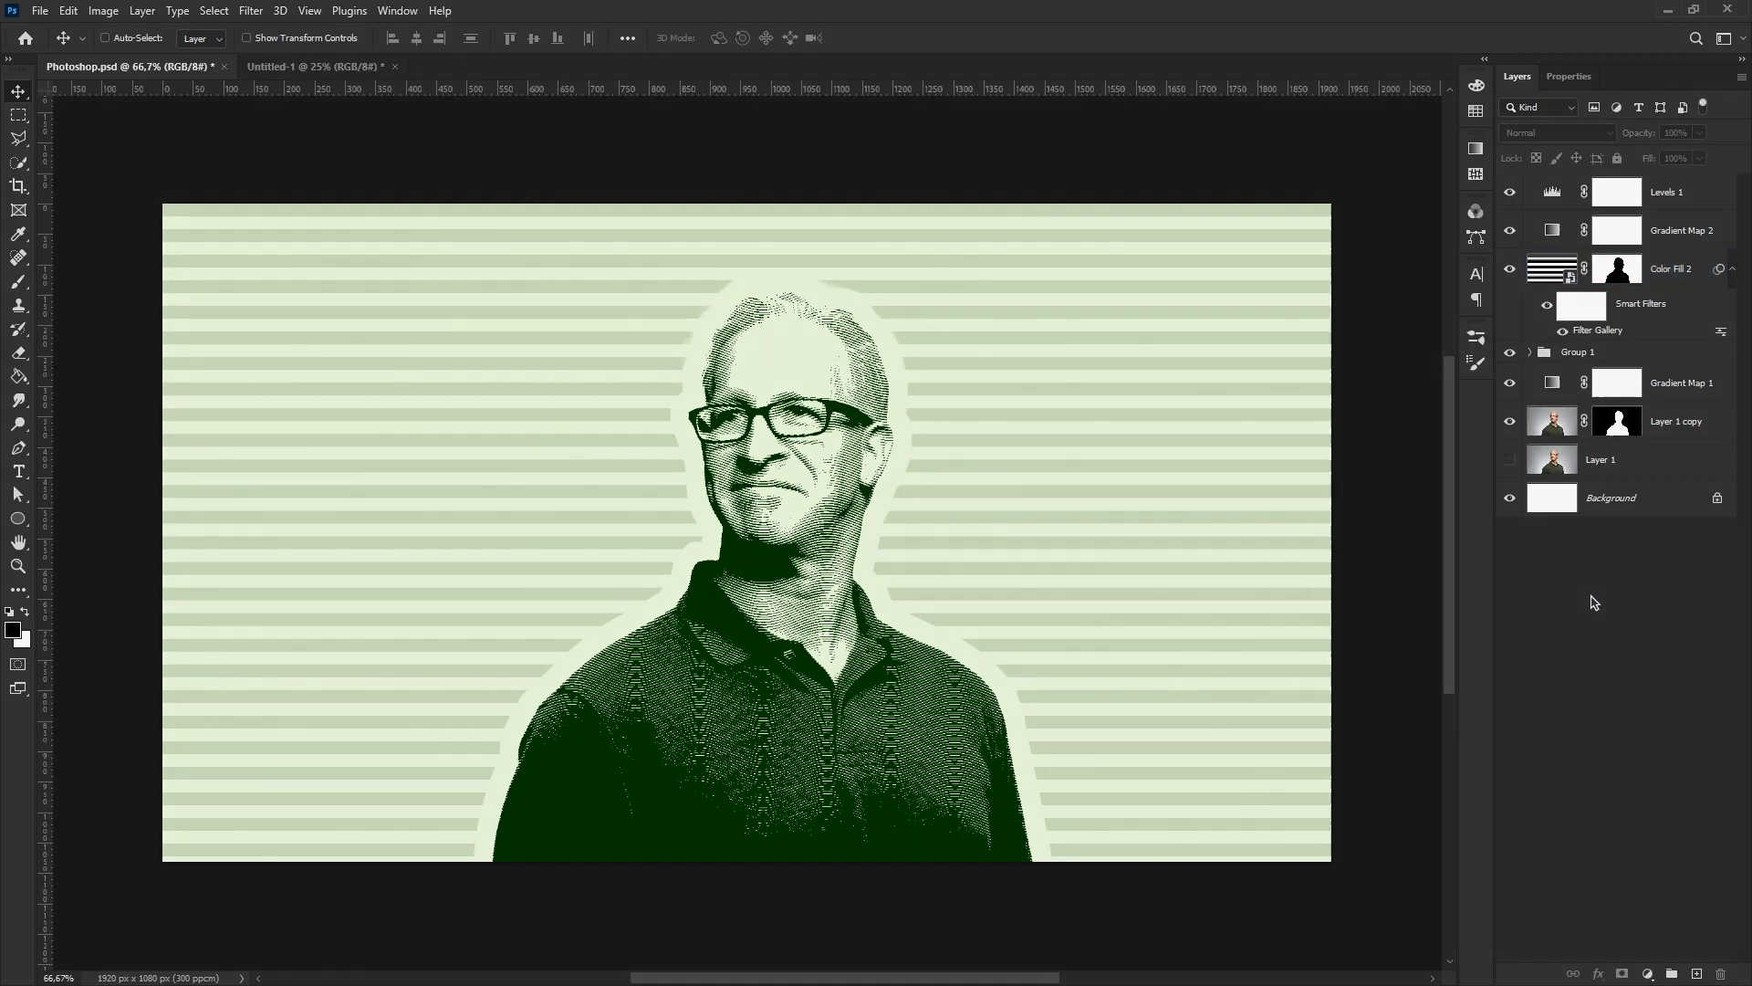